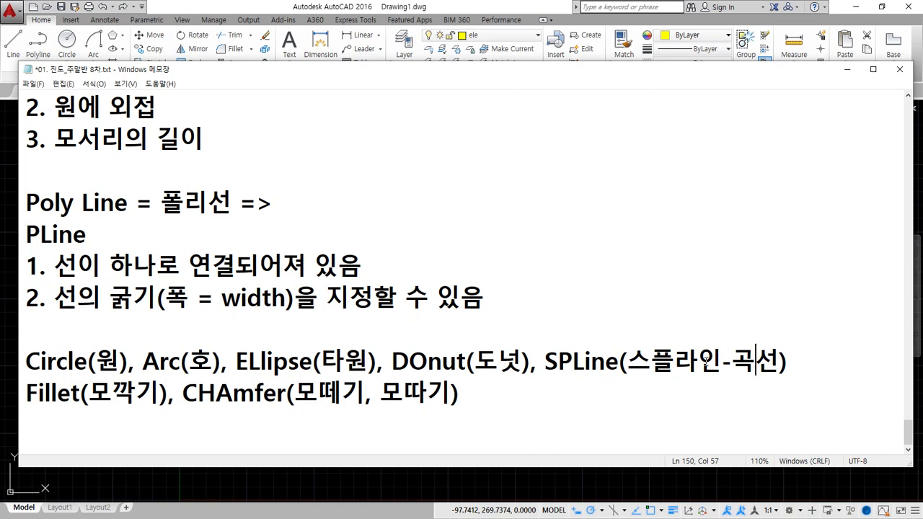
click(347, 6)
text(spl)
key(Return)
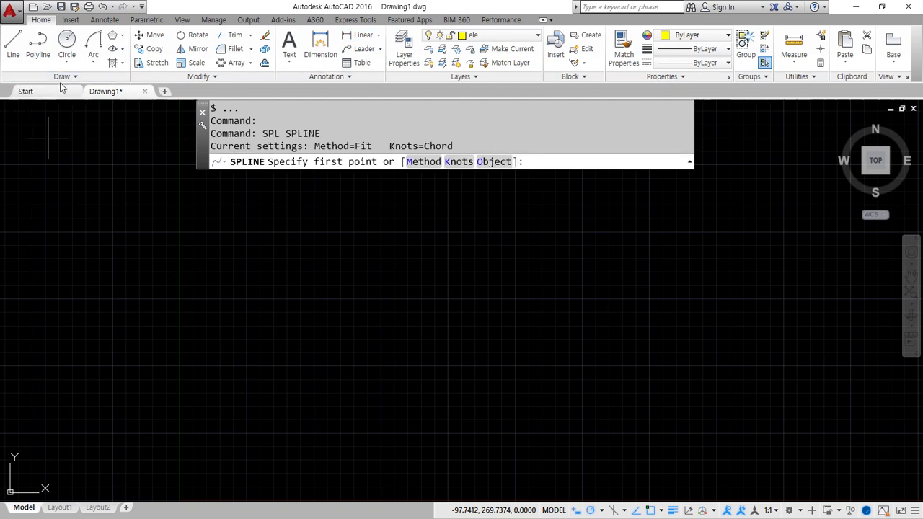
key(Escape)
key(Escape)
key(Escape)
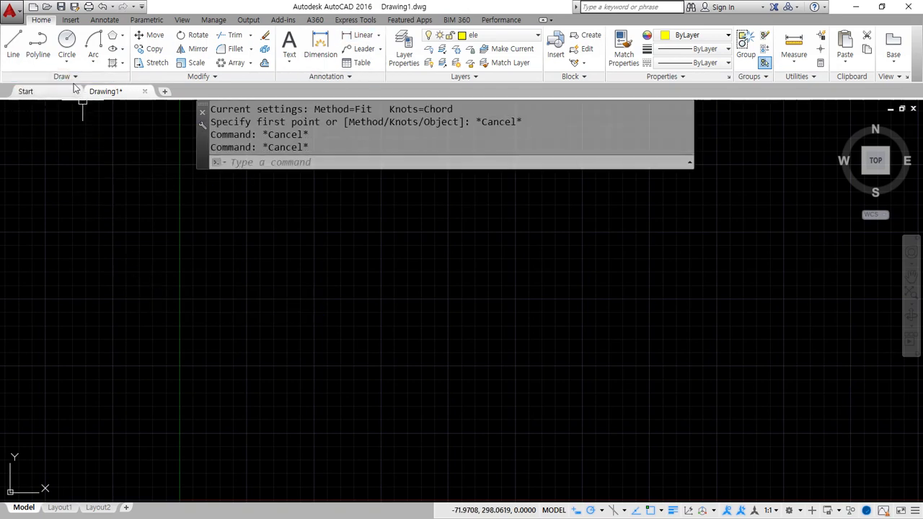
- Draw an open, wavy spline through nine freely placed points using the Fit creation method
click(65, 76)
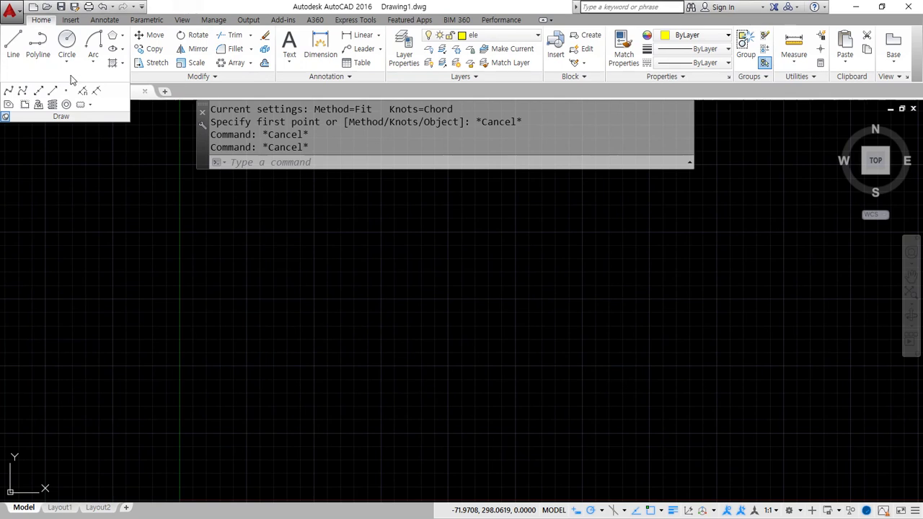
click(9, 91)
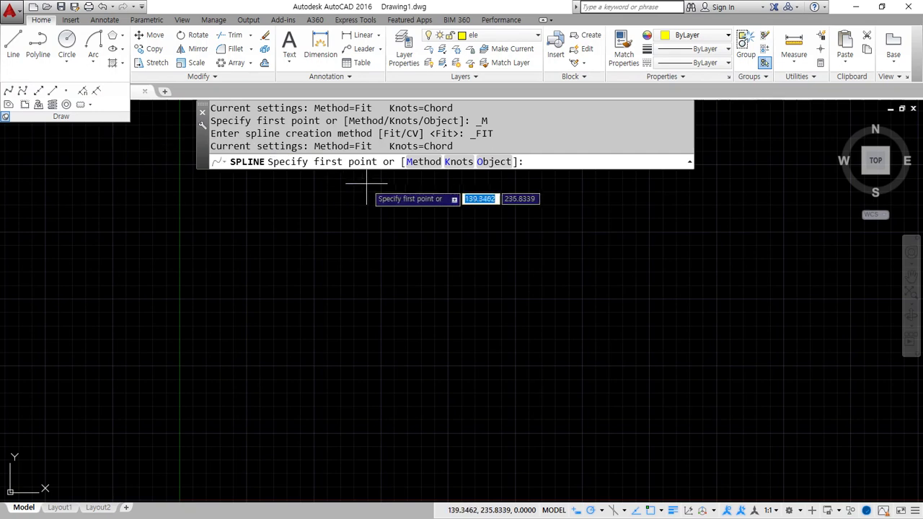
click(421, 166)
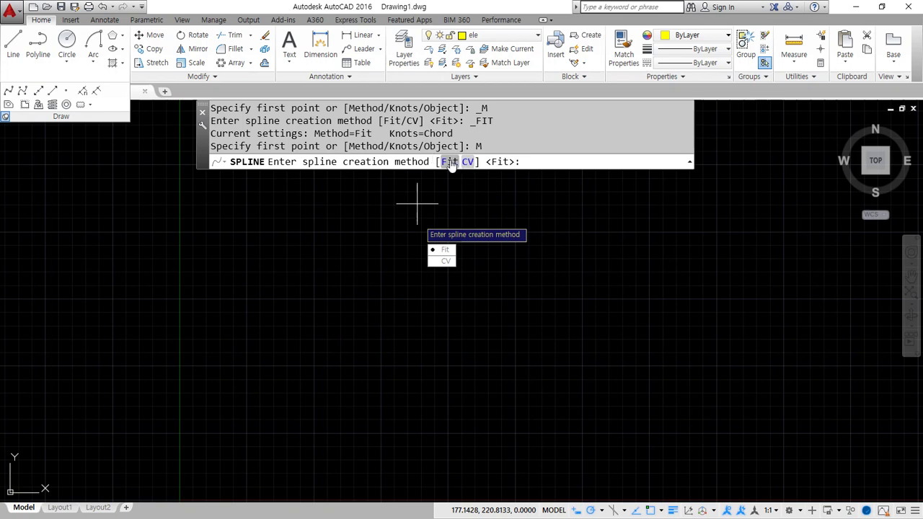
click(450, 163)
click(195, 391)
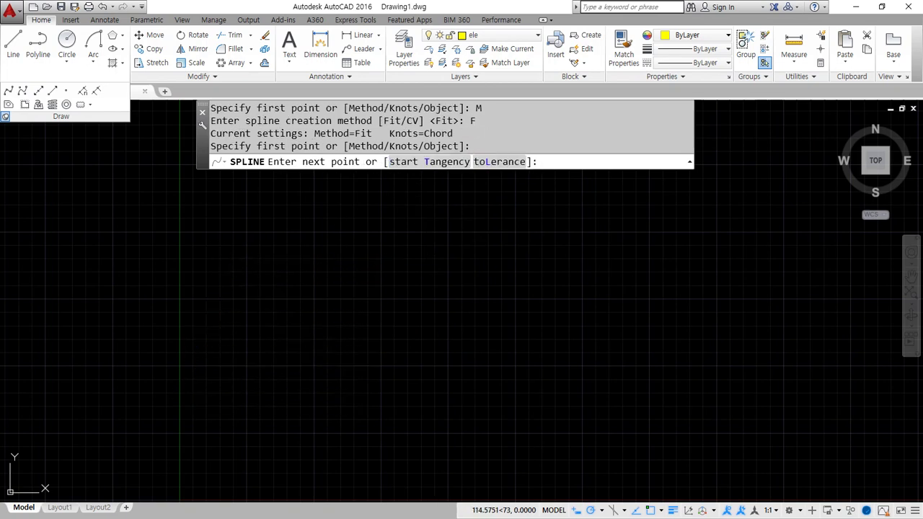
click(237, 240)
click(290, 395)
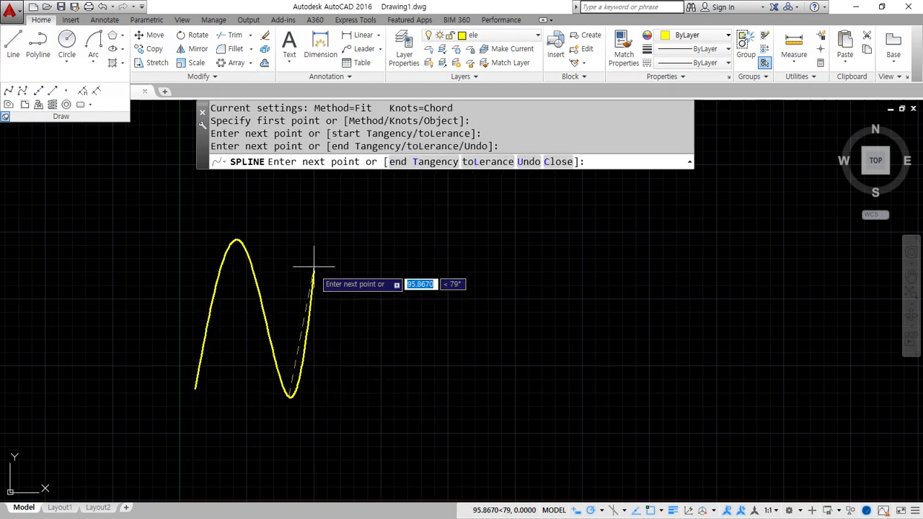
click(315, 240)
click(367, 409)
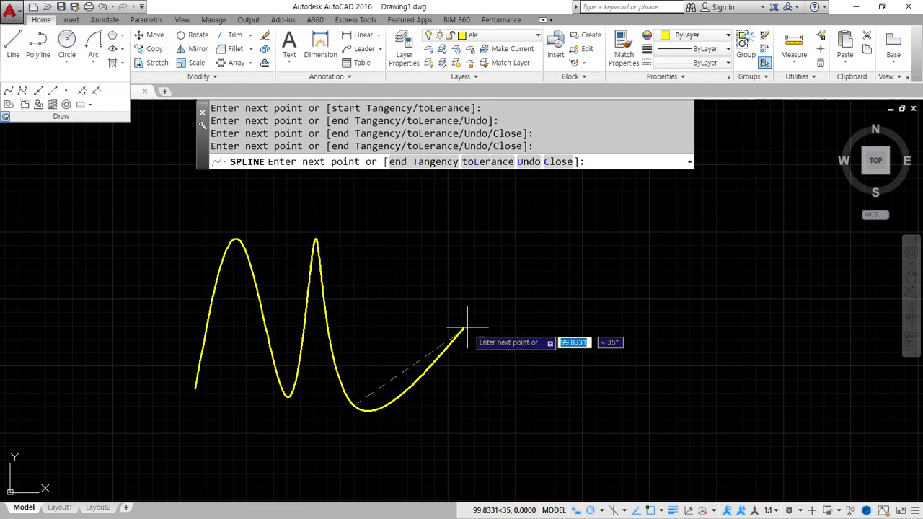
click(490, 324)
click(402, 275)
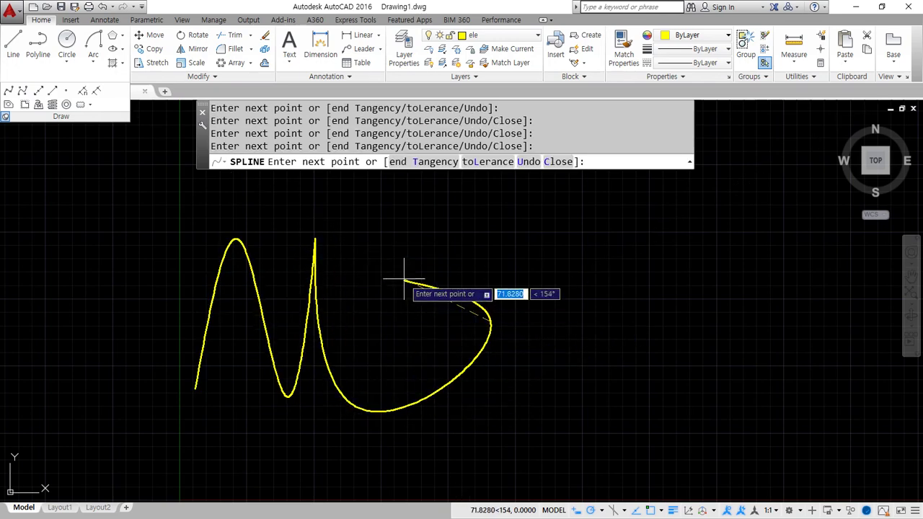
click(510, 247)
click(362, 185)
right_click(364, 266)
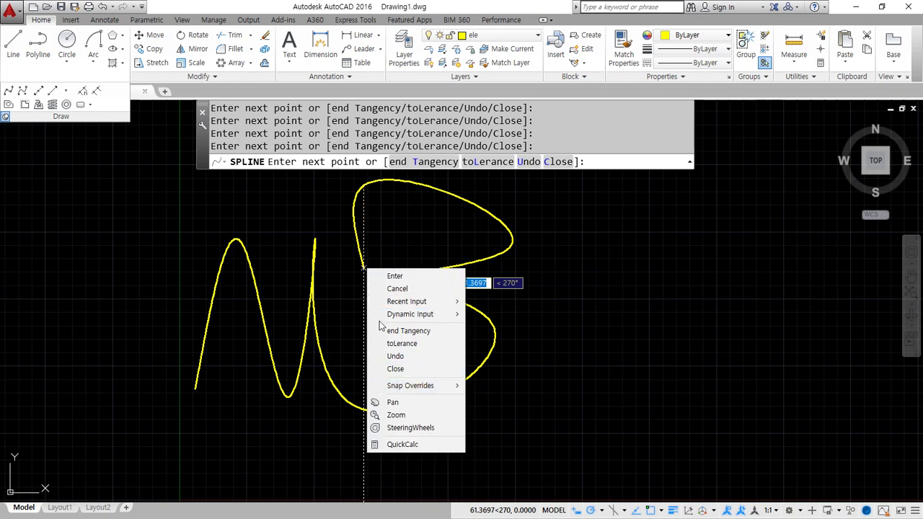
click(394, 275)
- Erase the wavy fit-point spline from the drawing
click(494, 276)
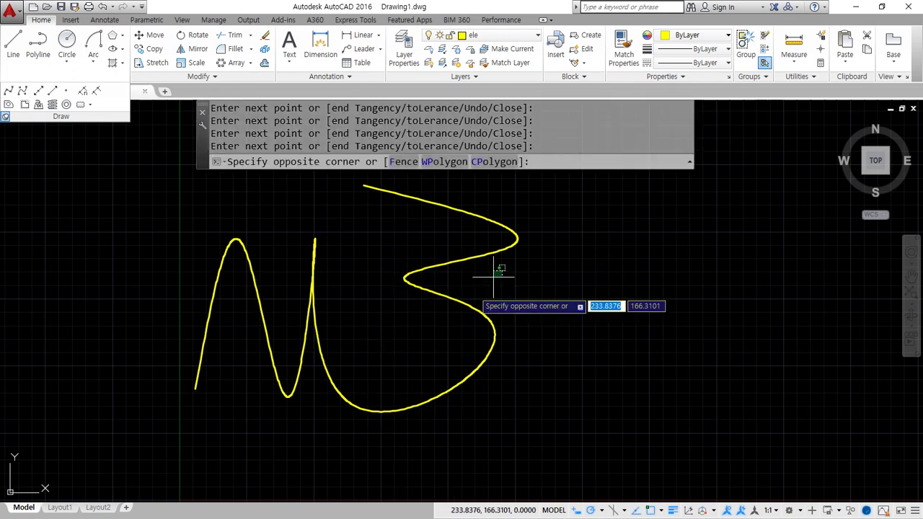
click(391, 333)
key(Delete)
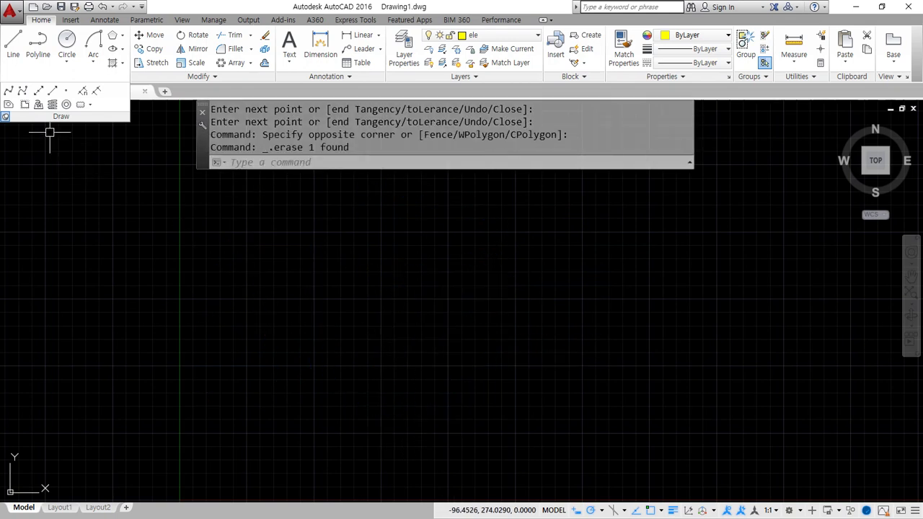
- Draw a figure-eight spline with the CV method, placing control vertices around two crossing loops and ending on the start point
click(22, 91)
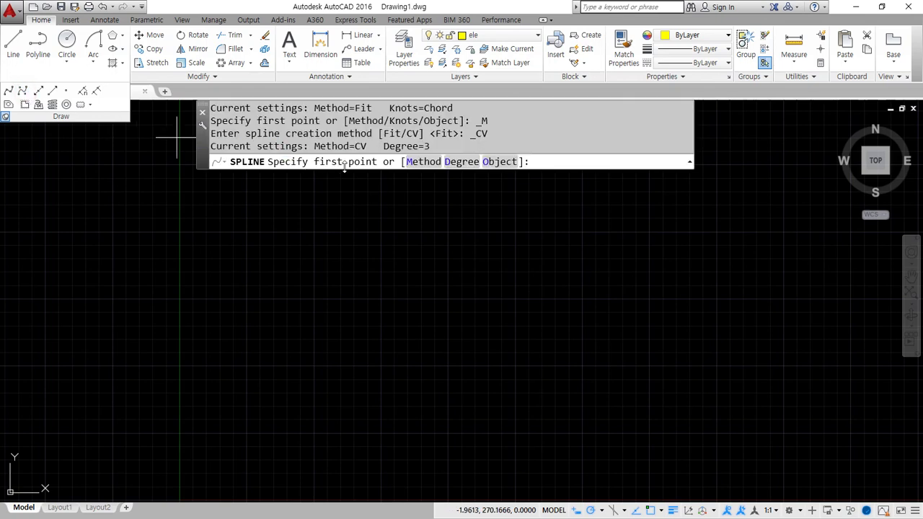
click(414, 162)
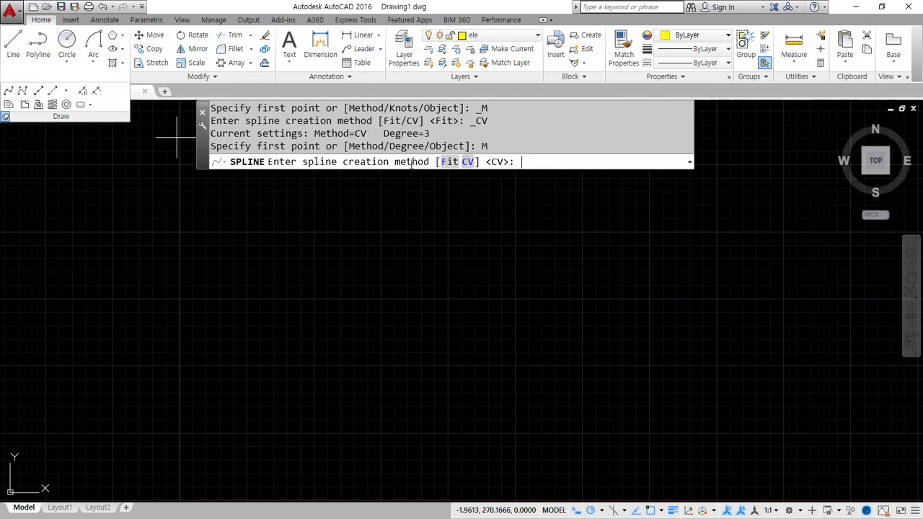
click(467, 163)
click(257, 261)
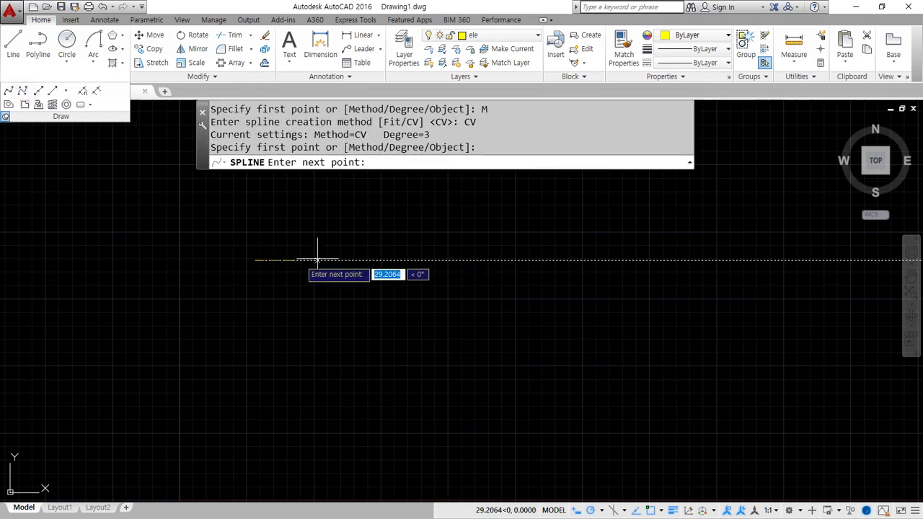
click(412, 260)
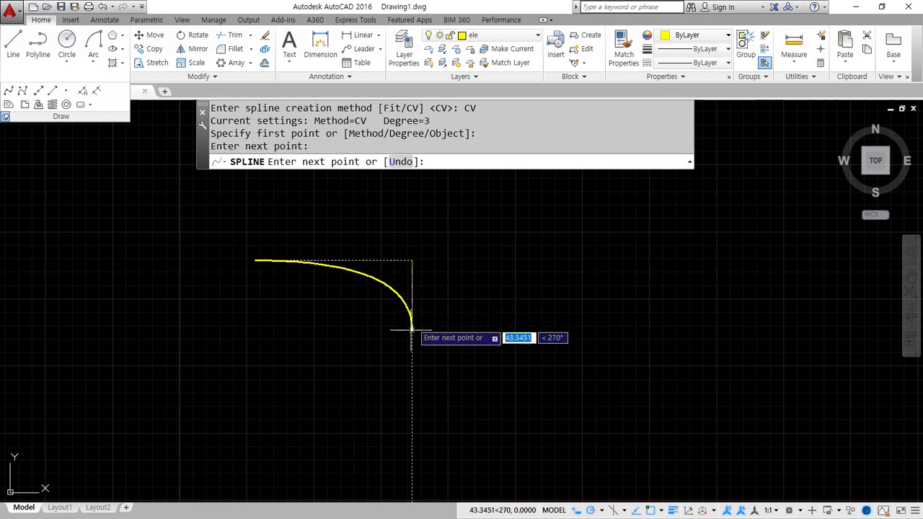
click(411, 408)
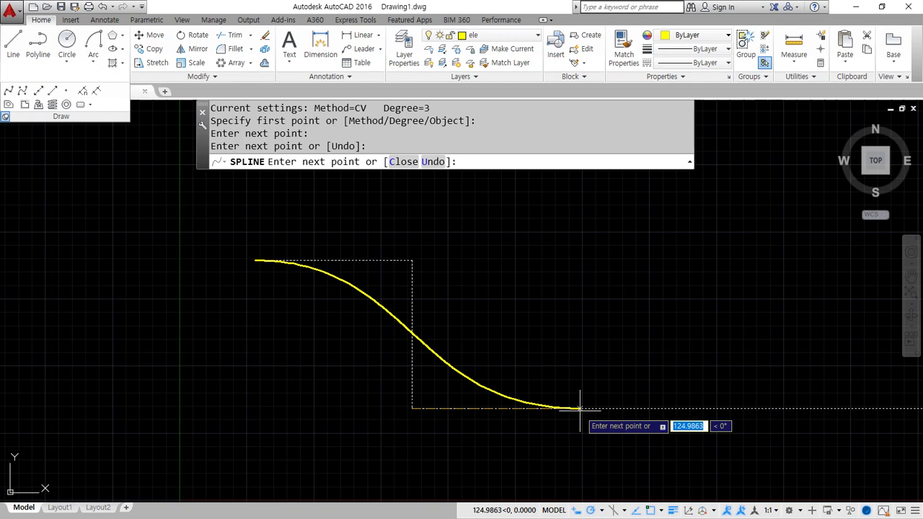
click(580, 408)
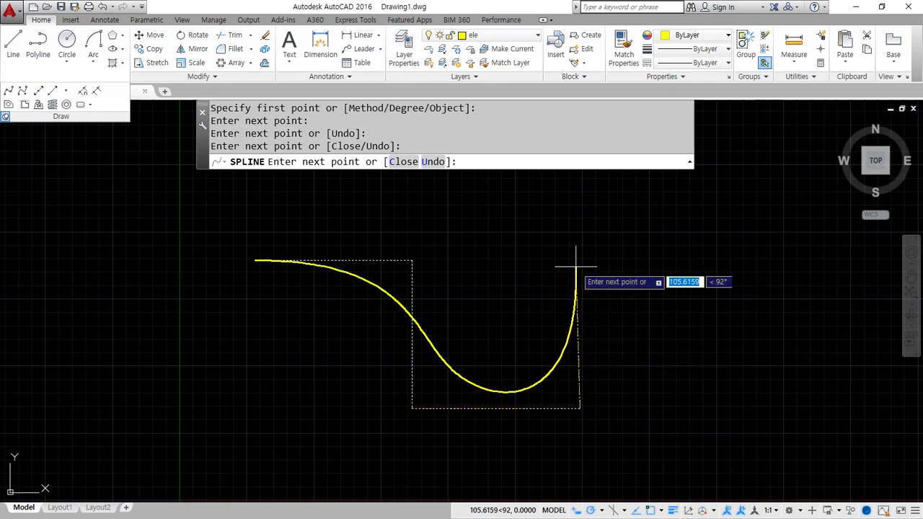
click(580, 237)
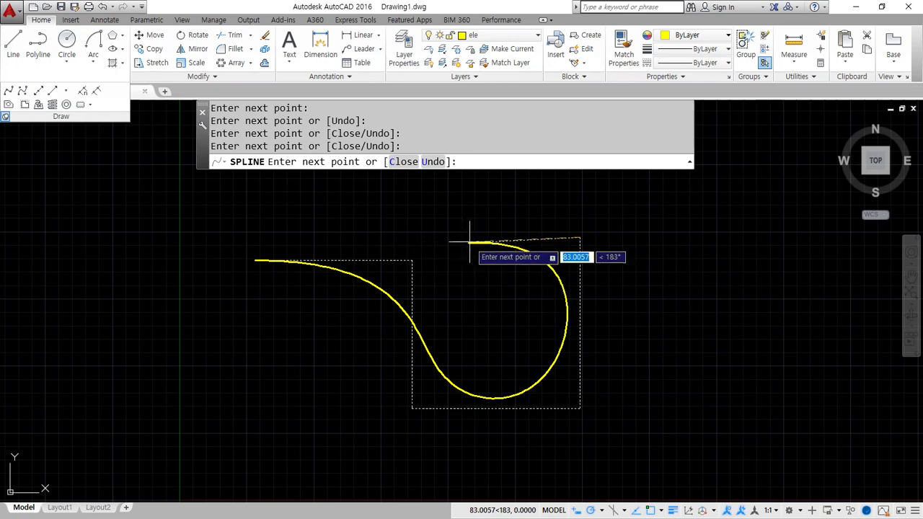
click(473, 237)
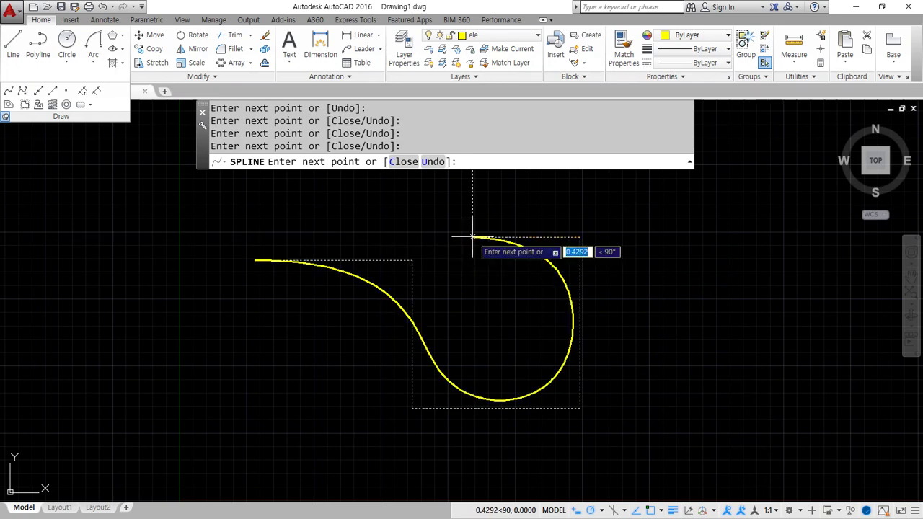
click(346, 385)
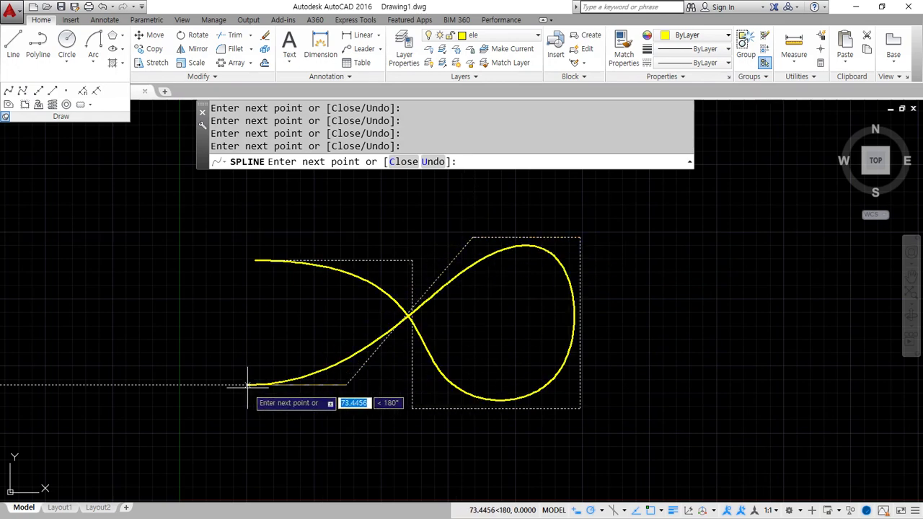
click(247, 384)
click(256, 261)
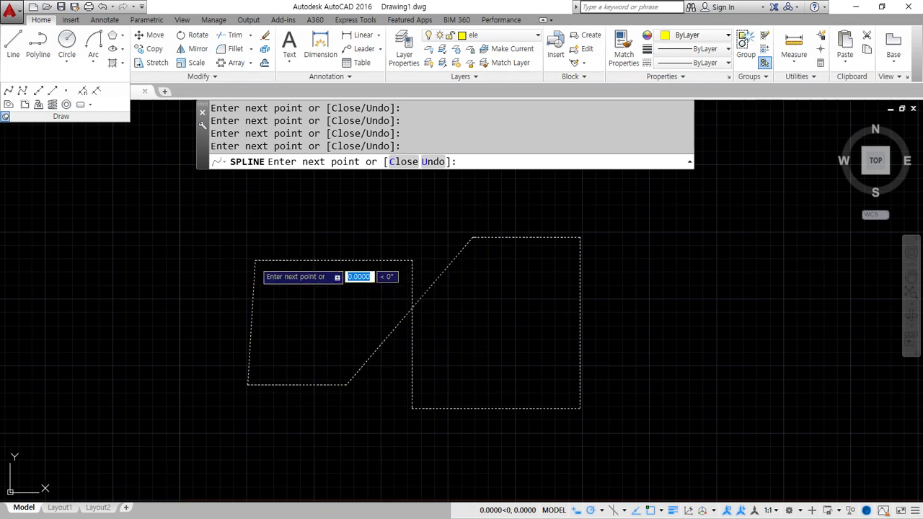
key(Return)
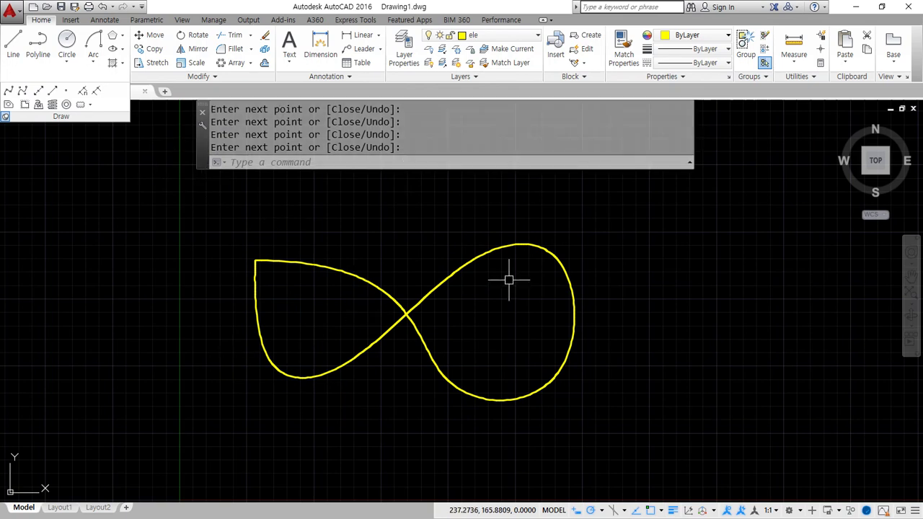
- Erase the figure-eight control-vertex spline
click(618, 417)
click(481, 344)
key(Delete)
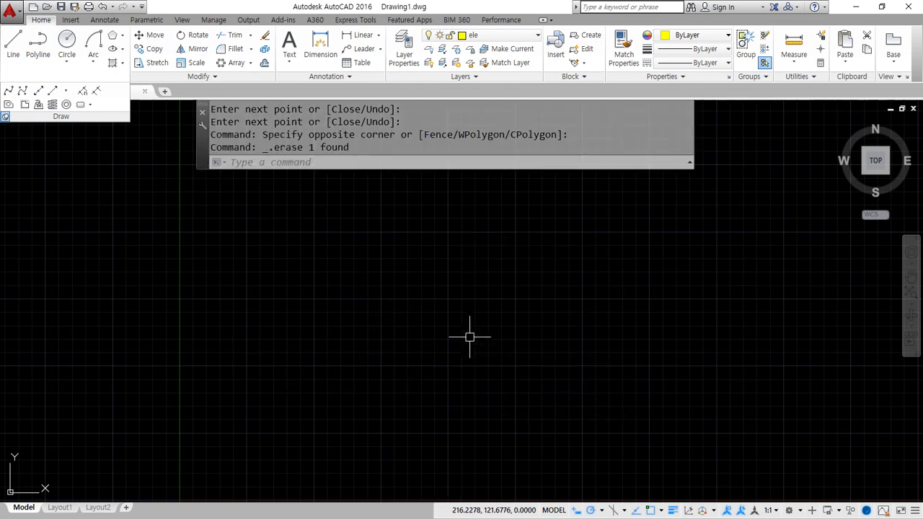
- Draw a square-wave chain of five connected 50-unit lines running up, right, down, right and up
click(13, 45)
click(247, 336)
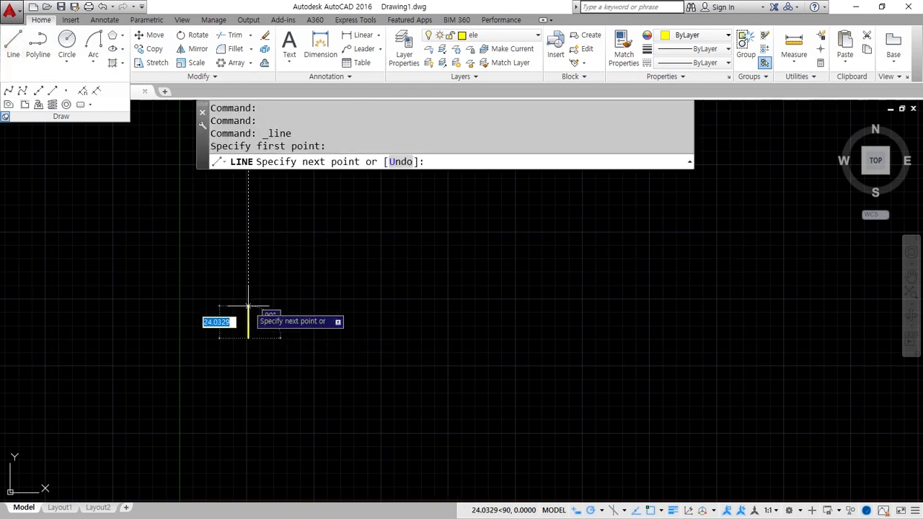
text(50)
key(Return)
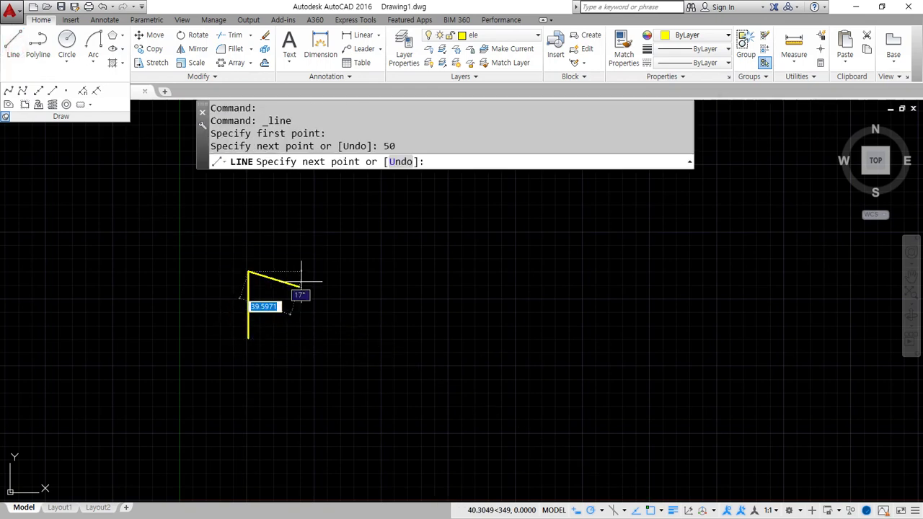
text(50)
key(Return)
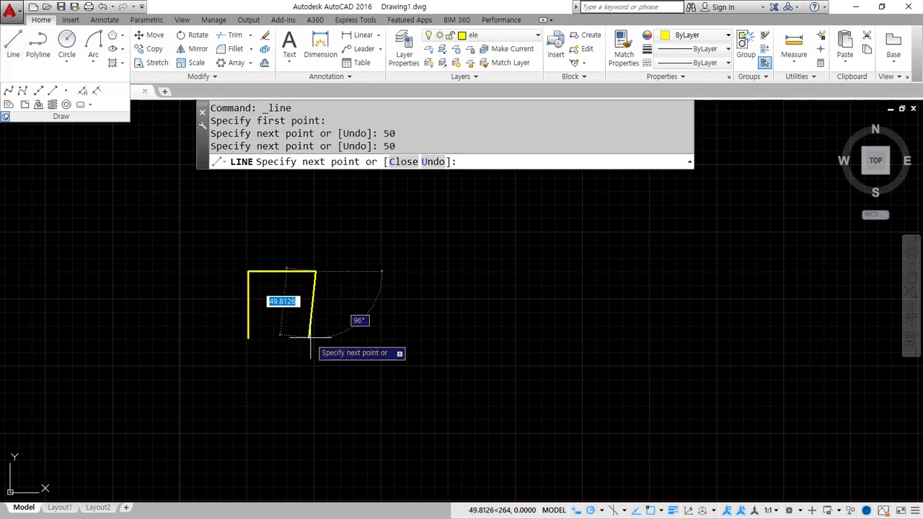
text(50)
key(Return)
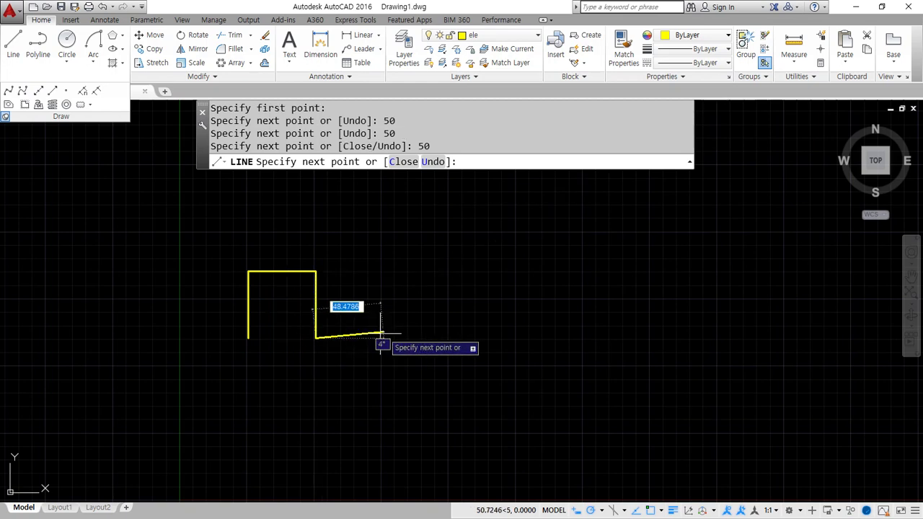
text(50)
key(Return)
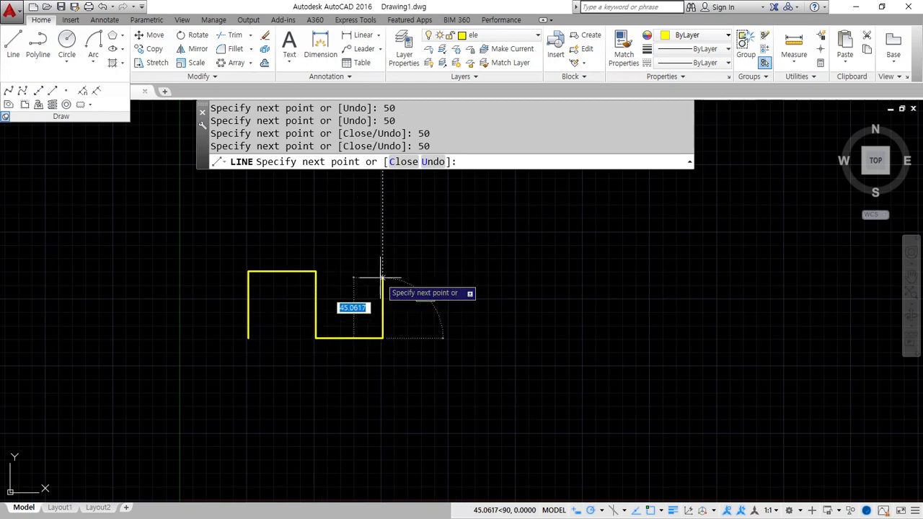
text(50)
key(Return)
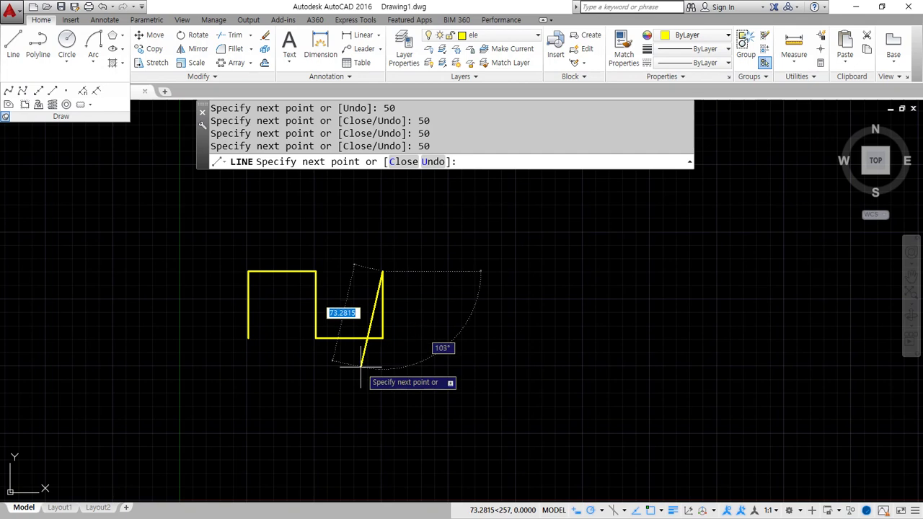
key(Return)
- Copy the wave's last four segments 100 units to the right, from its upper-left corner to the top of its last vertical line
text(CP)
key(Return)
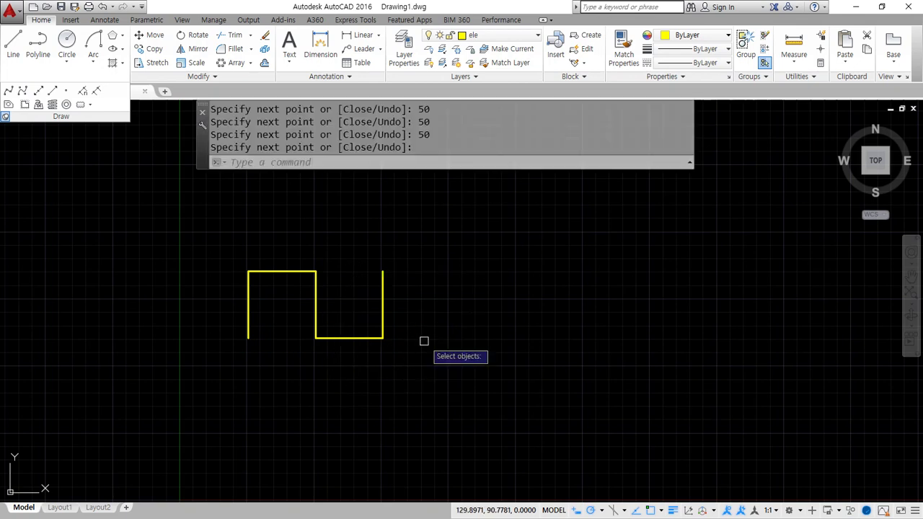
click(422, 340)
click(283, 245)
key(Return)
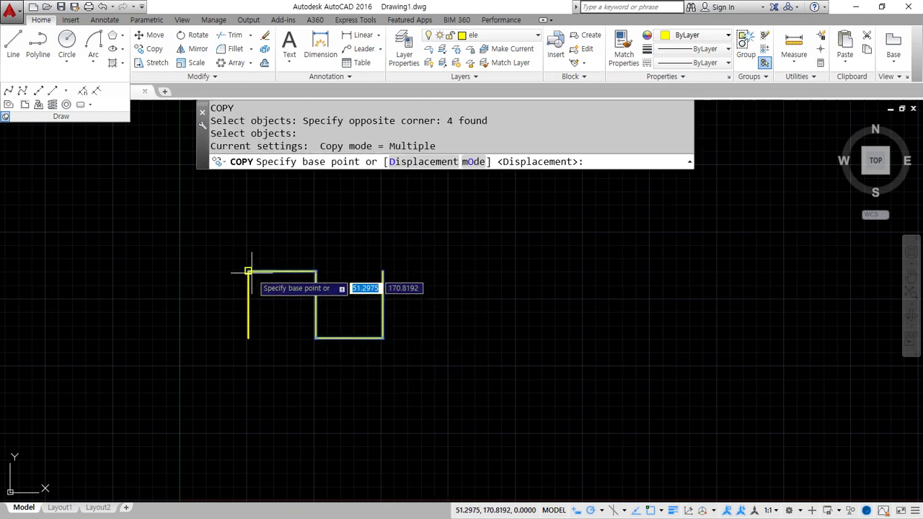
click(249, 272)
click(383, 269)
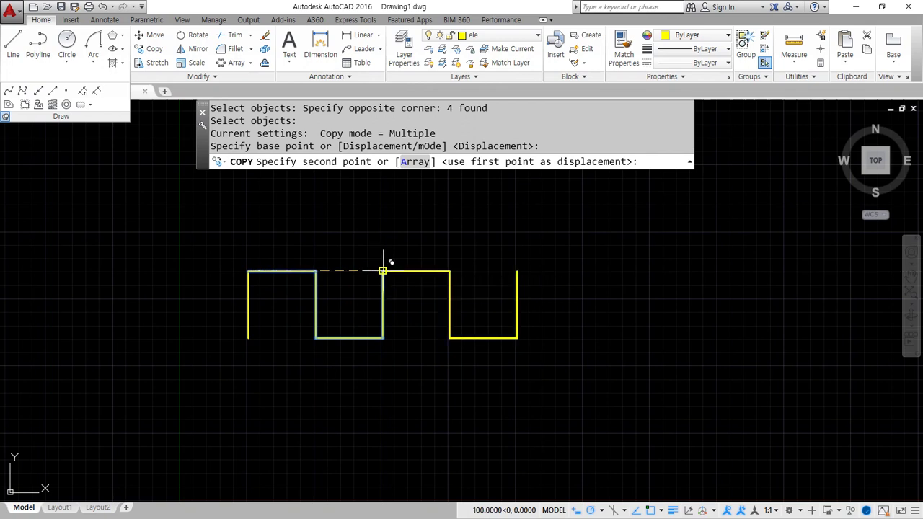
key(Return)
- Copy the entire nine-segment square wave straight down so the duplicate sits below the original
text(cp)
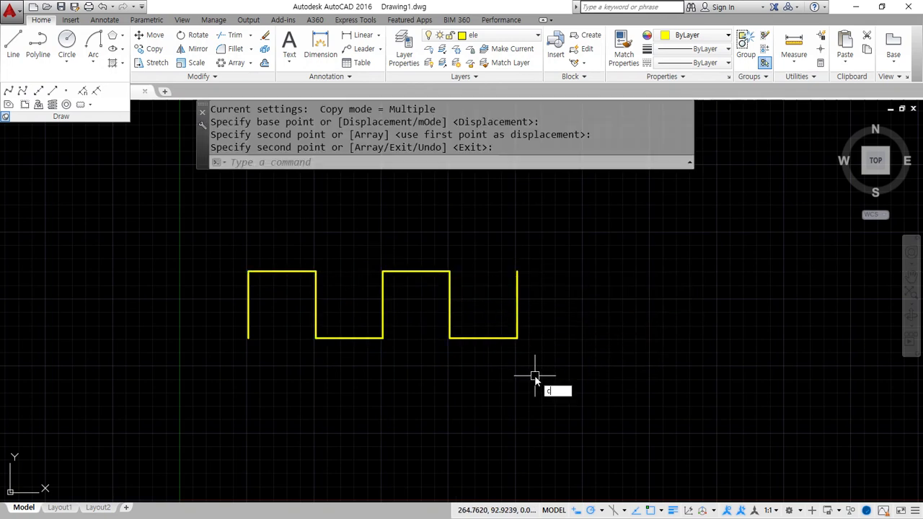
key(Return)
click(577, 365)
click(139, 223)
key(Return)
click(160, 257)
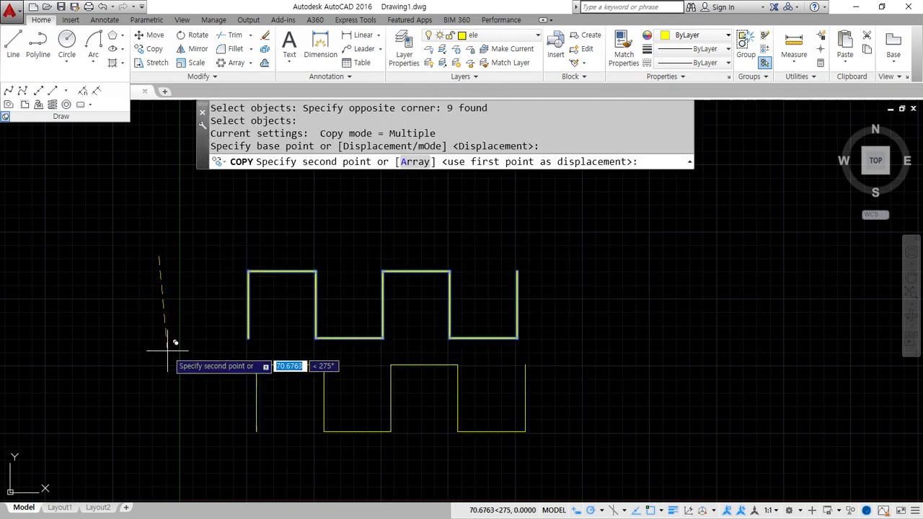
click(160, 364)
key(Return)
scroll(247, 341, up, 2)
scroll(107, 180, down, 2)
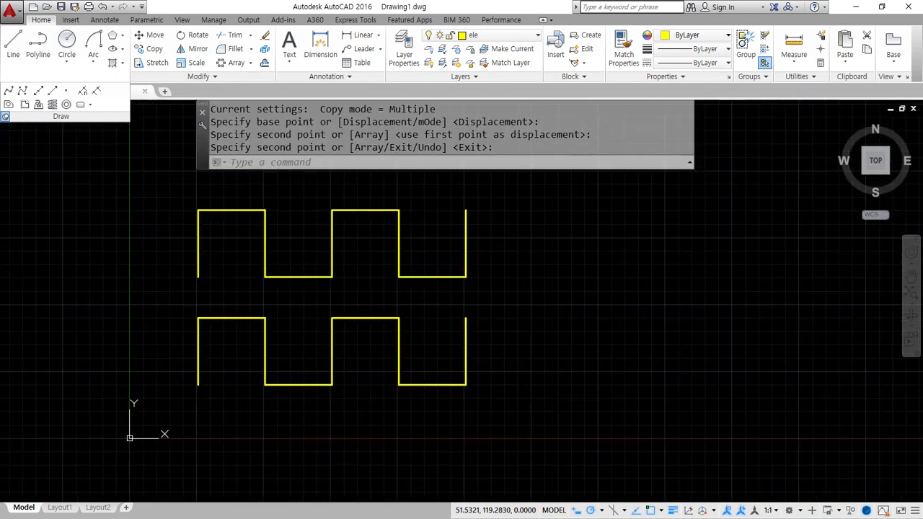
- Draw a Fit-method spline through every corner of the upper square wave, from its lower-left end to its upper-right end
click(9, 91)
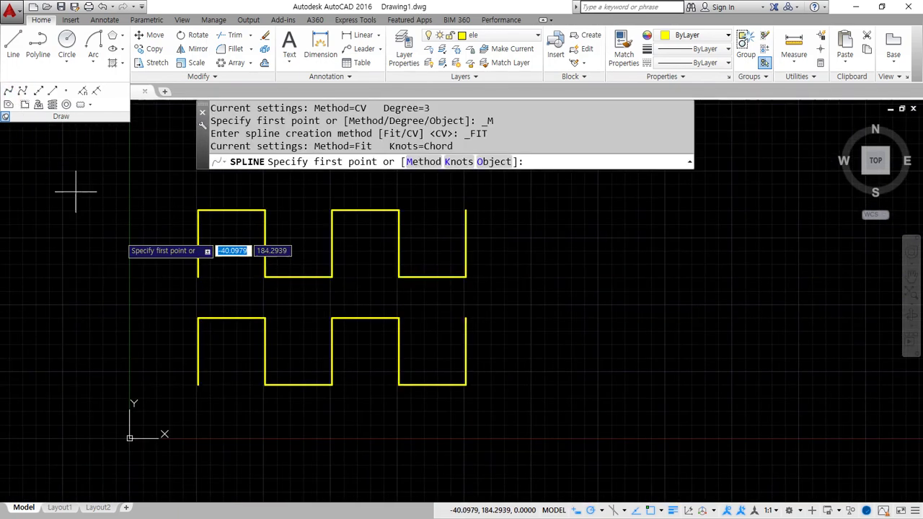
click(197, 276)
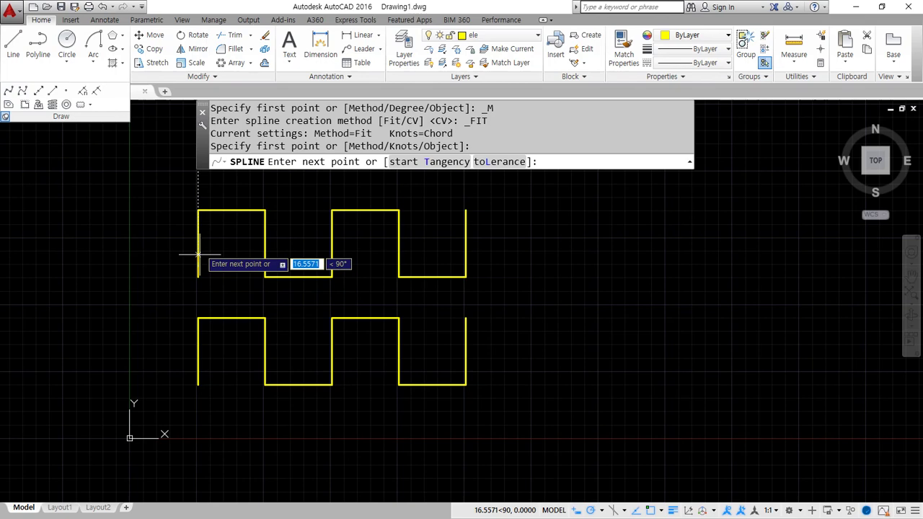
click(198, 209)
click(265, 210)
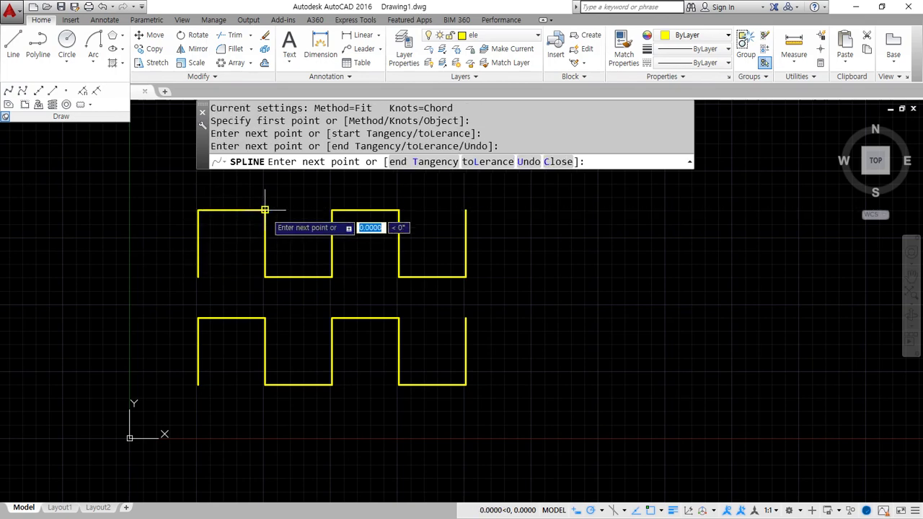
click(265, 277)
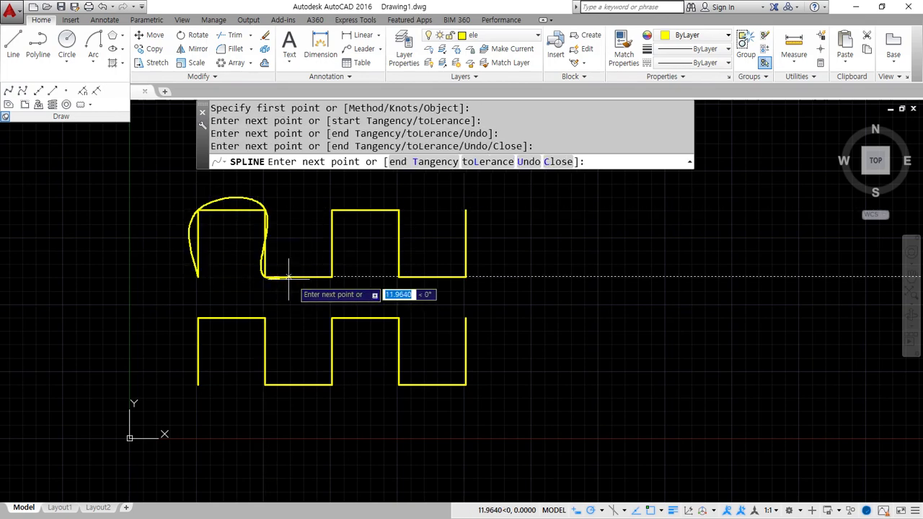
click(333, 277)
click(331, 209)
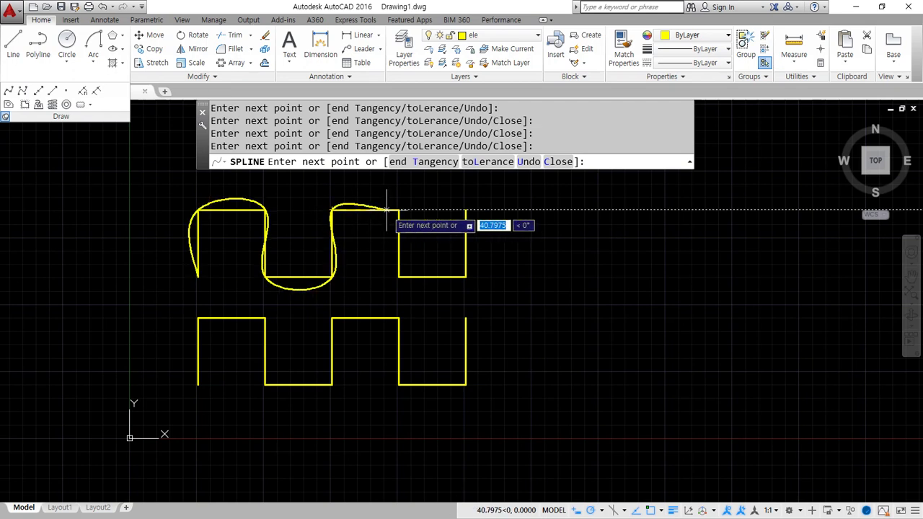
click(398, 209)
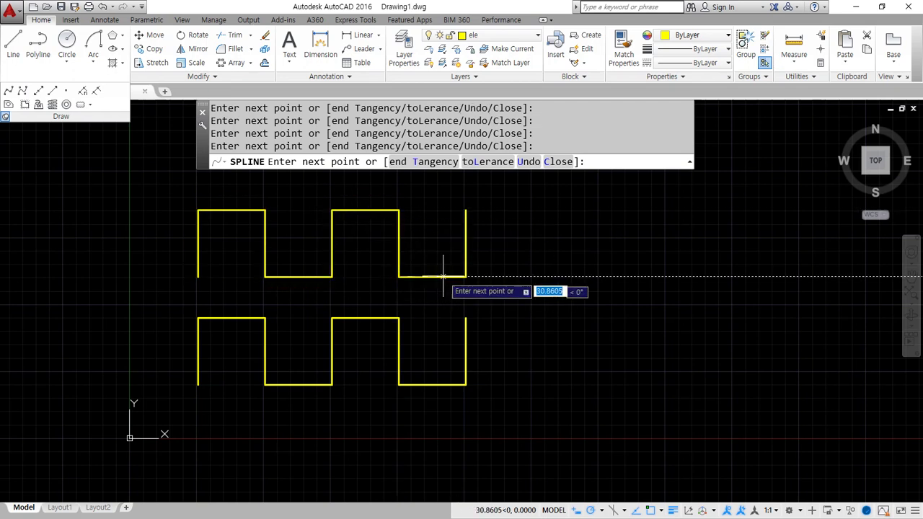
click(466, 277)
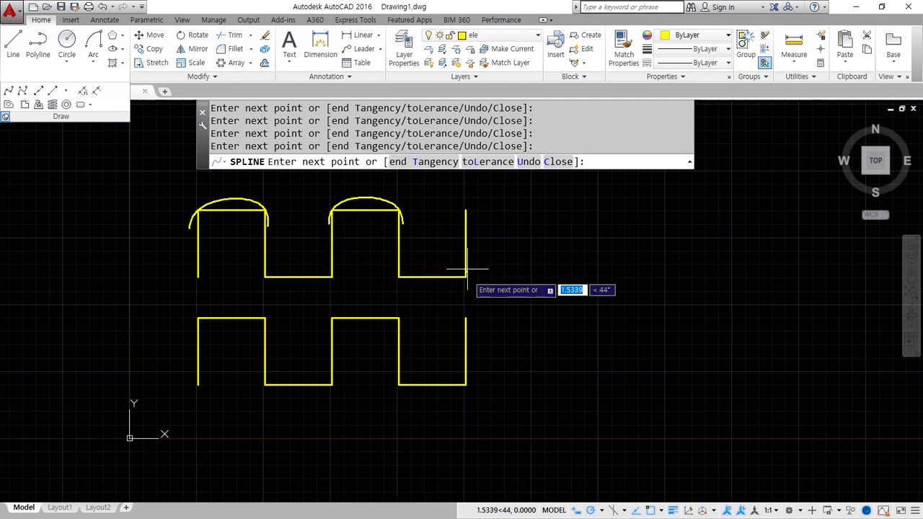
click(469, 210)
key(Return)
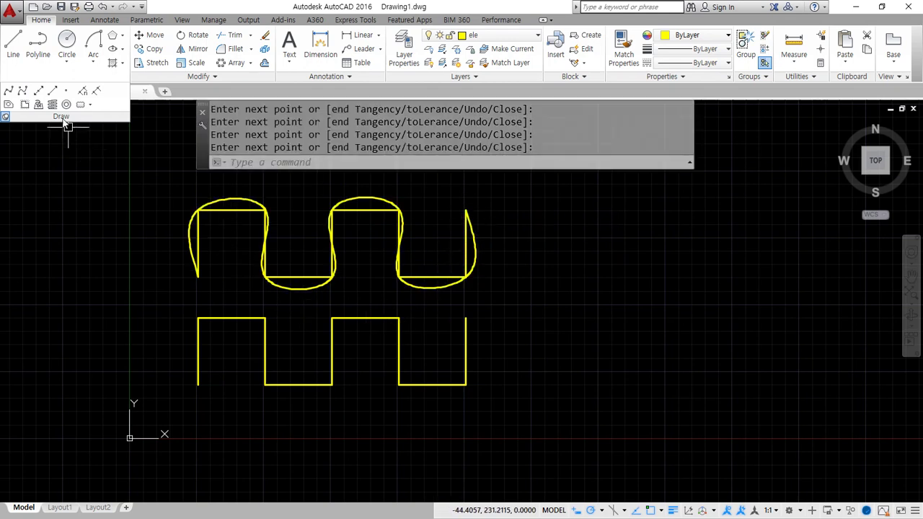
- Draw a CV-method spline using the corners of the lower square wave as control vertices, from its lower-left end to its upper-right end
click(22, 90)
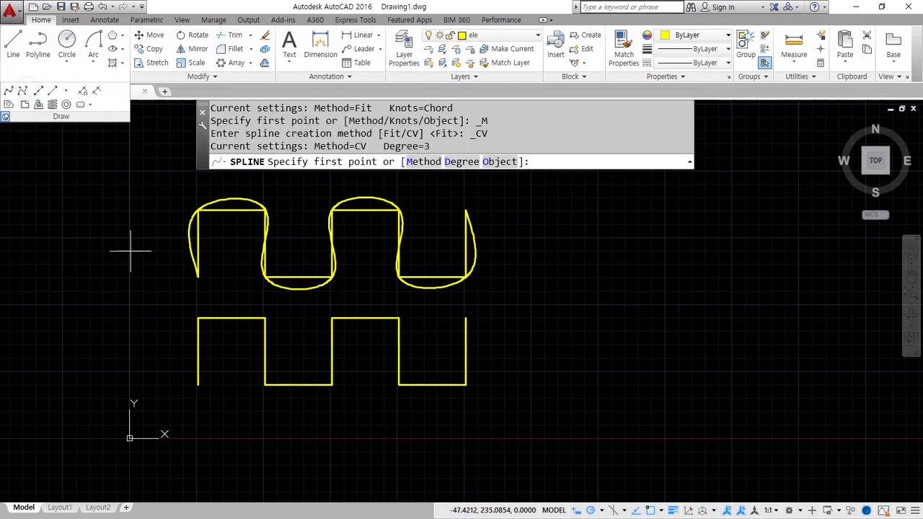
click(197, 384)
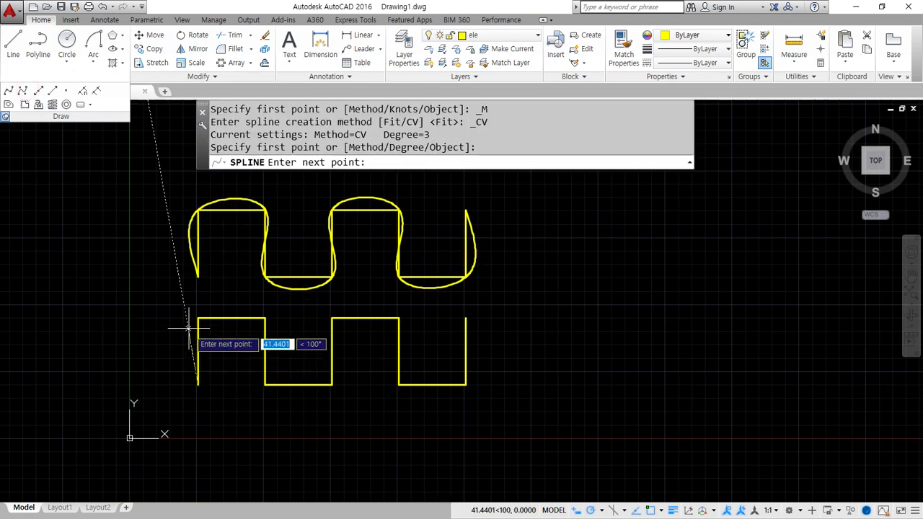
click(265, 318)
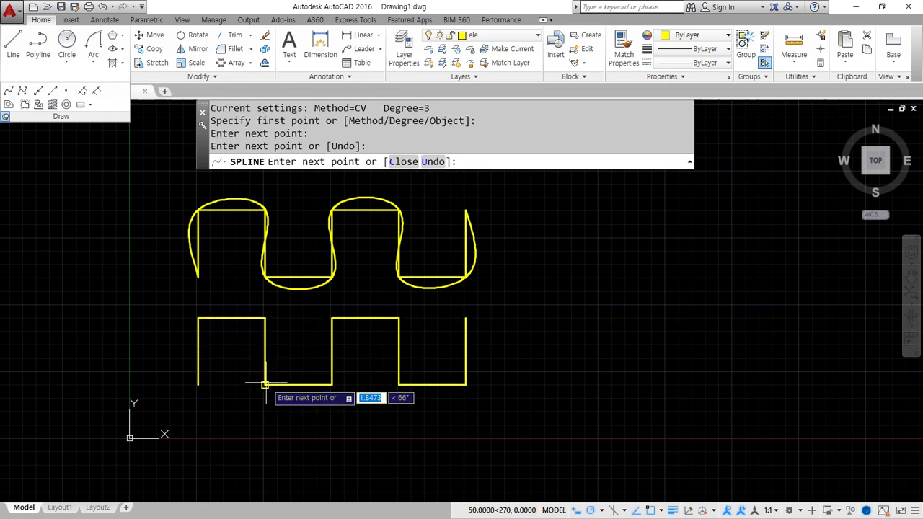
click(266, 383)
click(332, 384)
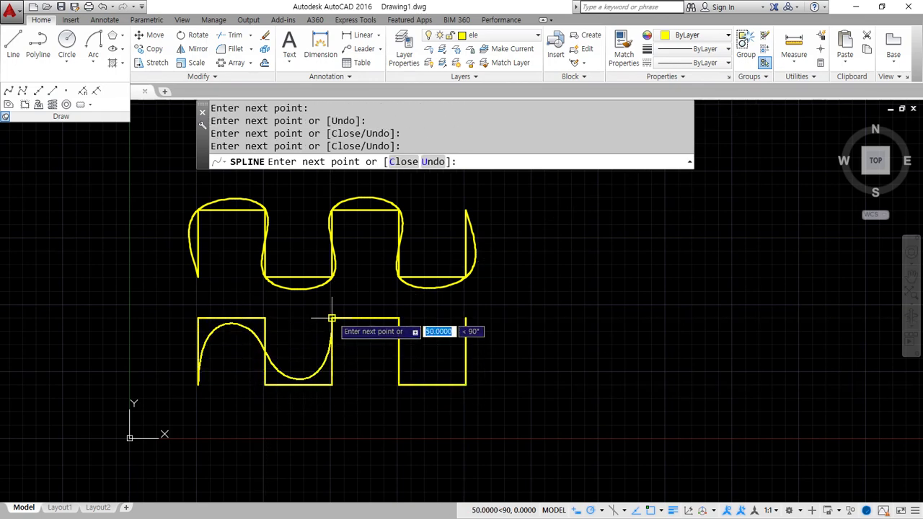
click(332, 318)
click(399, 318)
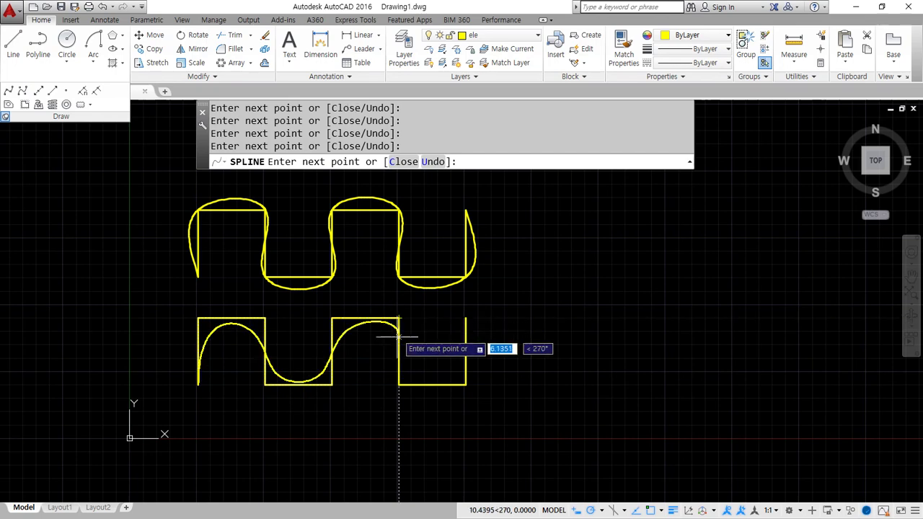
click(466, 384)
click(466, 318)
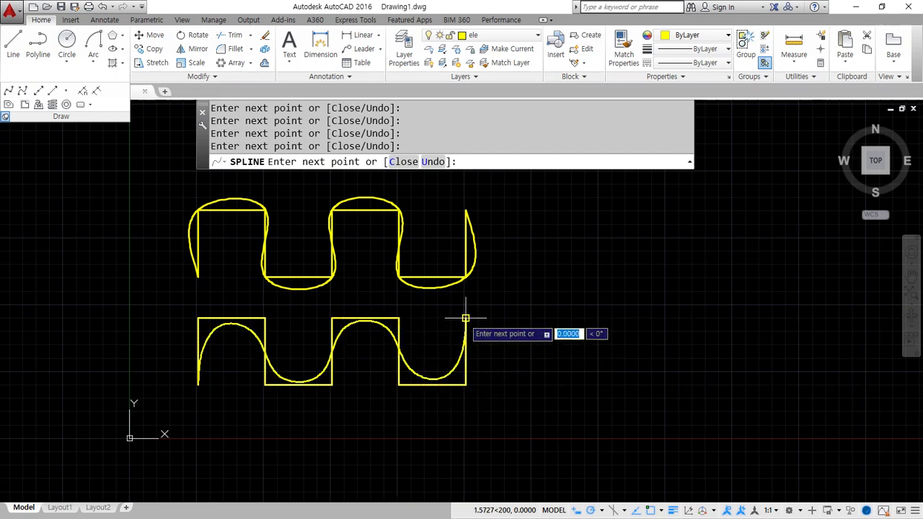
key(Return)
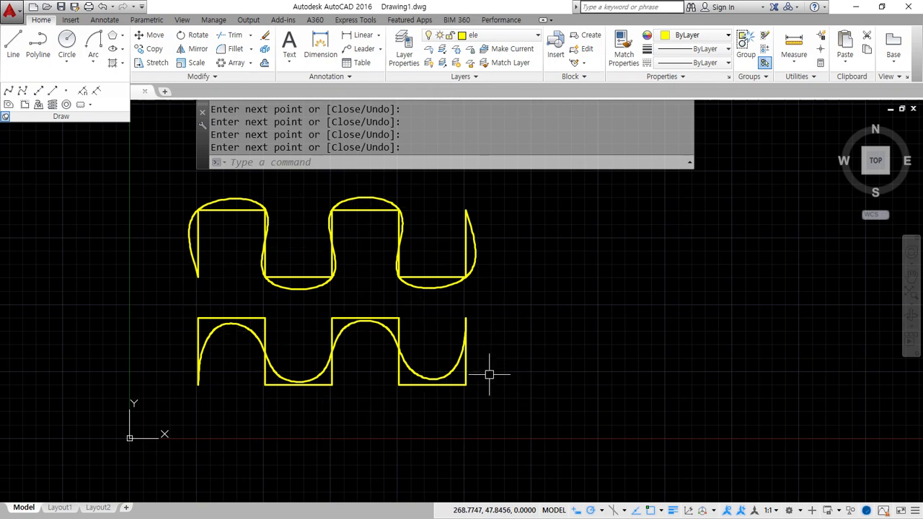
- Erase both square waves together with their splines
click(495, 434)
click(131, 184)
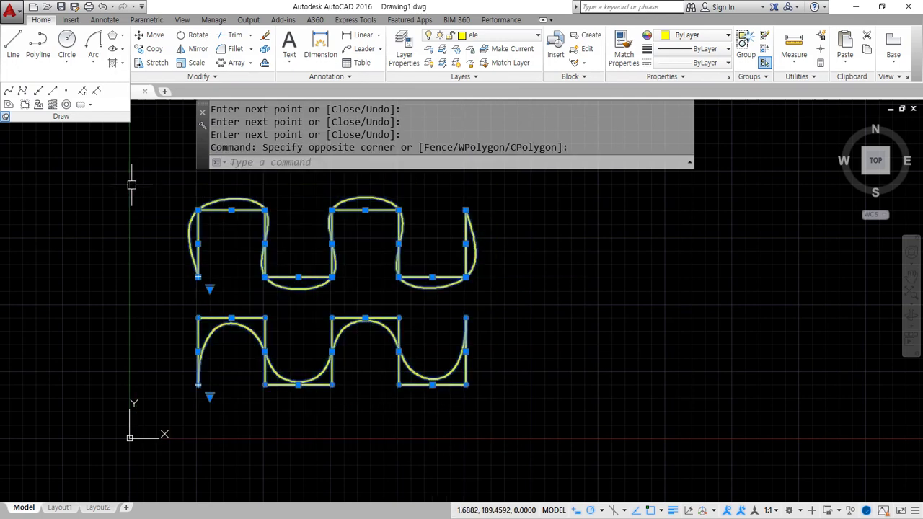
text(E)
key(Return)
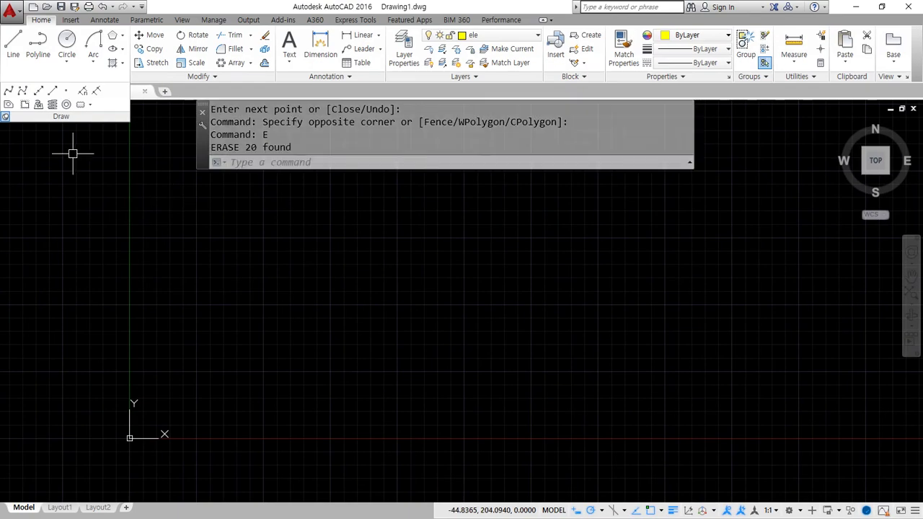
- Start the Donut command
key(Return)
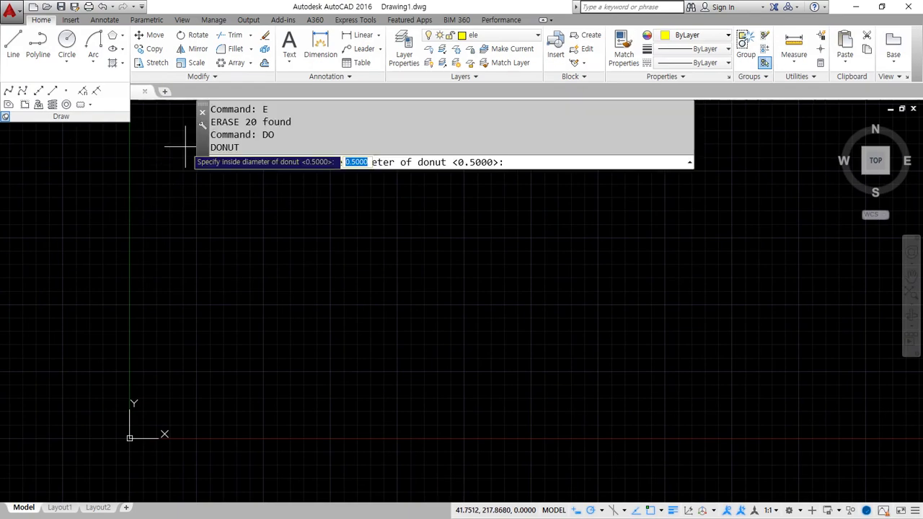
mouse_move(336, 223)
mouse_down()
mouse_move(375, 356)
mouse_move(347, 216)
mouse_up()
drag(342, 258, 382, 275)
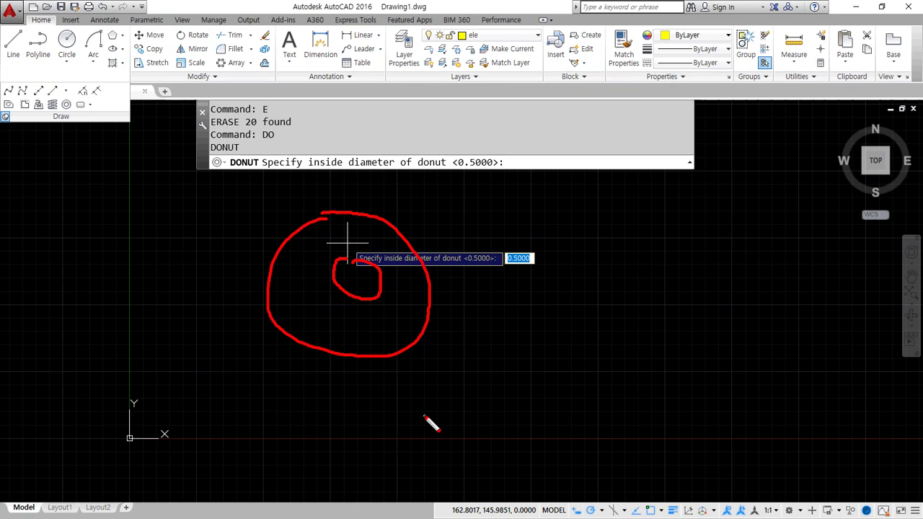
drag(346, 303, 298, 411)
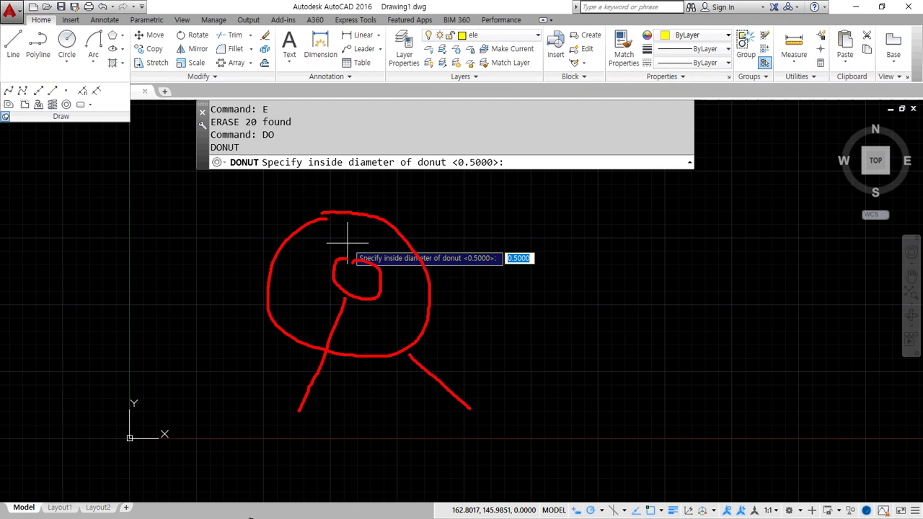
key(Escape)
key(ctrl+2)
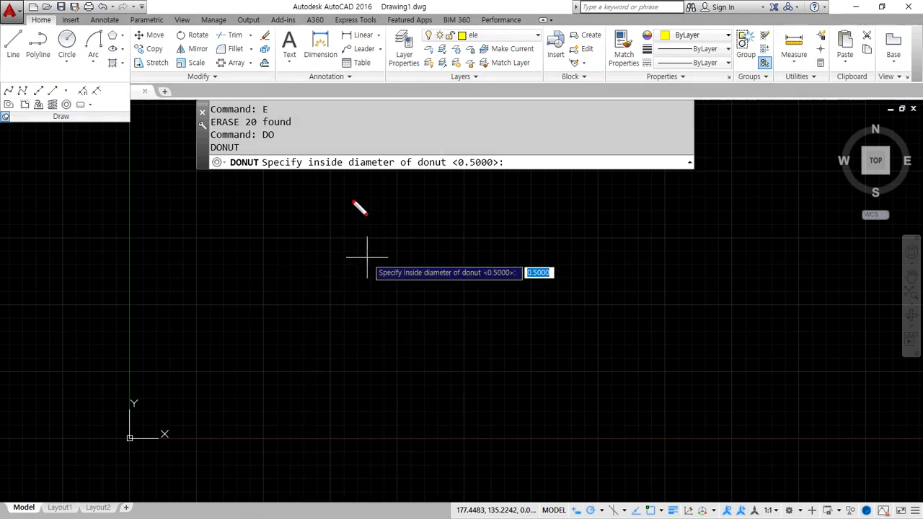
drag(308, 175, 384, 175)
mouse_move(495, 176)
mouse_down()
mouse_move(457, 142)
mouse_move(447, 183)
mouse_move(462, 148)
mouse_move(551, 177)
mouse_up()
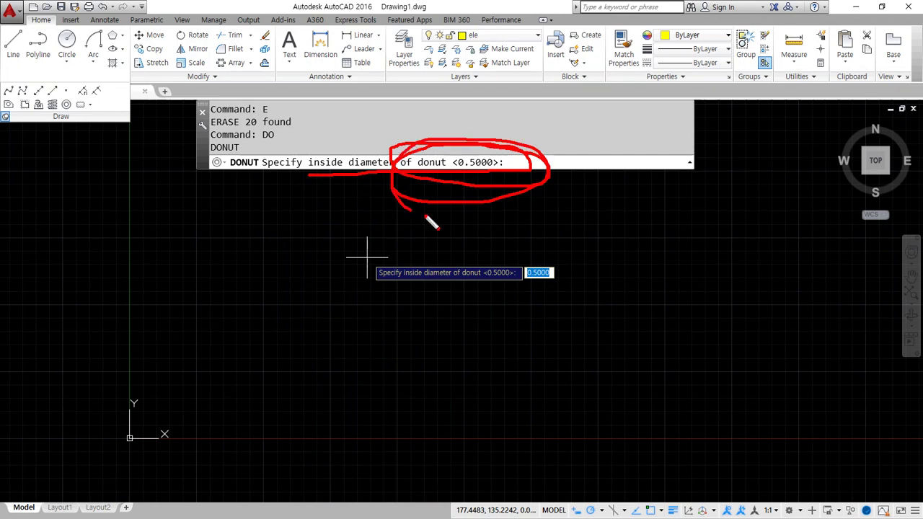
key(Escape)
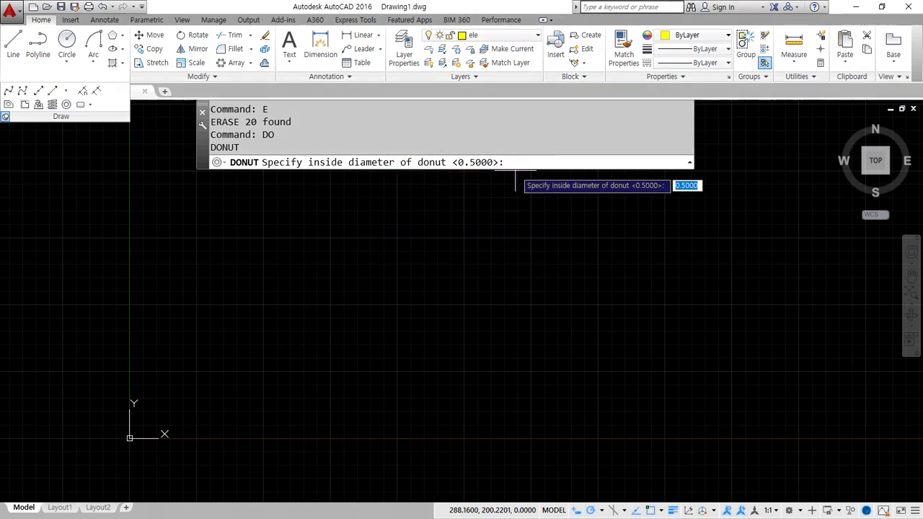
- Place eight scattered donuts with an inside diameter of 20 and an outside diameter of 40
key(Return)
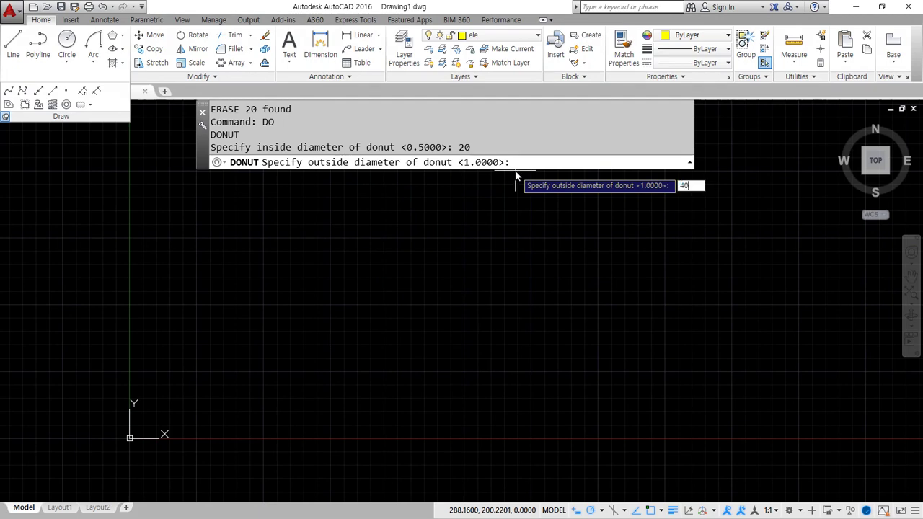
key(Return)
click(268, 249)
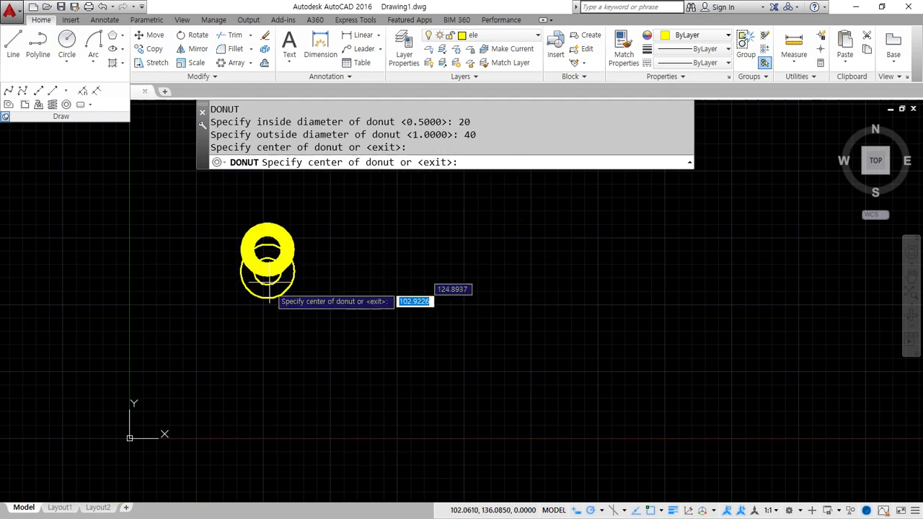
click(271, 343)
click(363, 409)
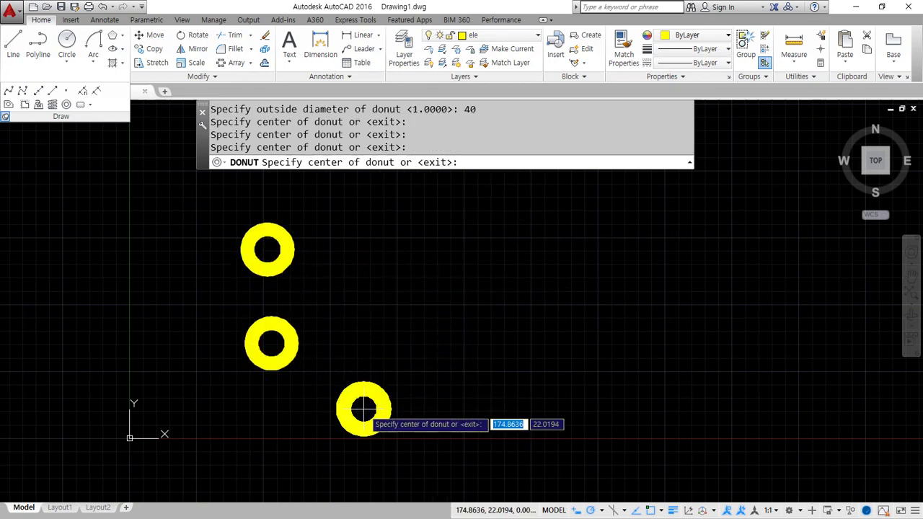
click(368, 310)
click(469, 390)
click(460, 269)
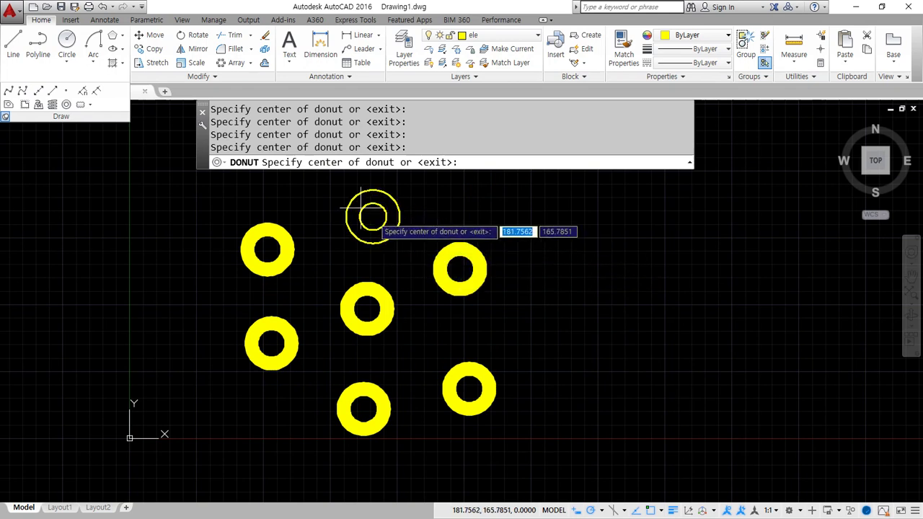
click(356, 203)
click(557, 333)
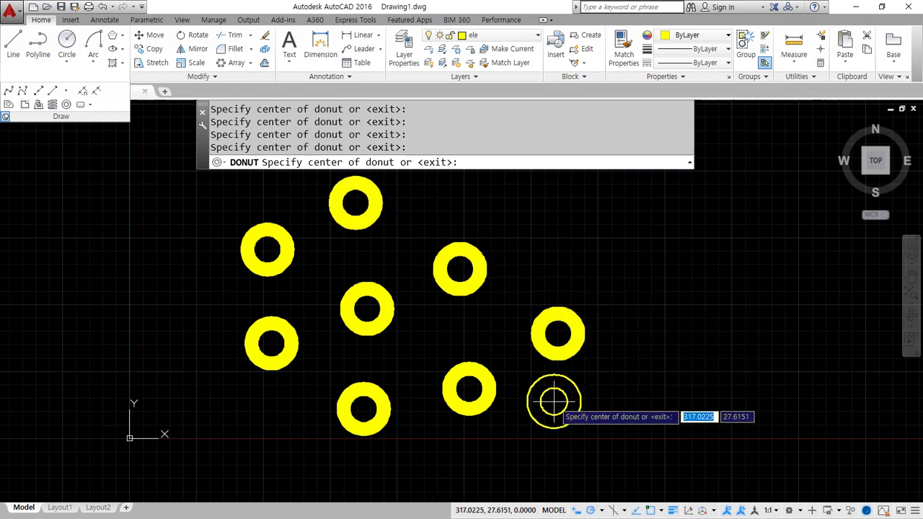
key(Return)
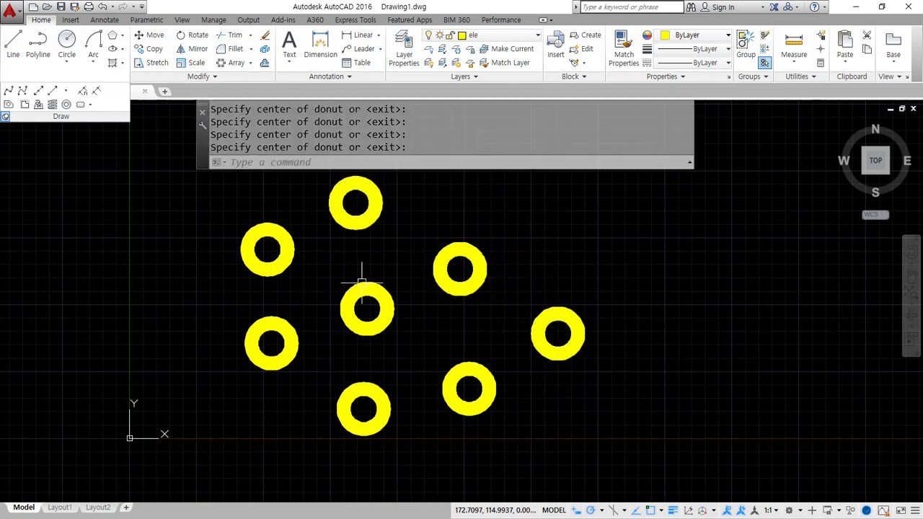
- Erase all eight donuts
click(591, 428)
click(210, 211)
text(e)
key(Return)
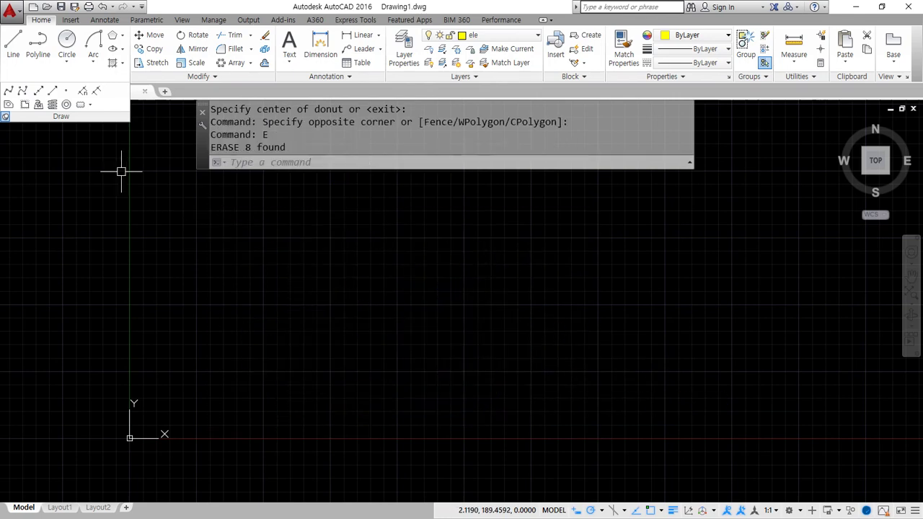
- Place three donuts in the empty drawing area with an inside diameter of 40 and an outside diameter of 20
click(66, 106)
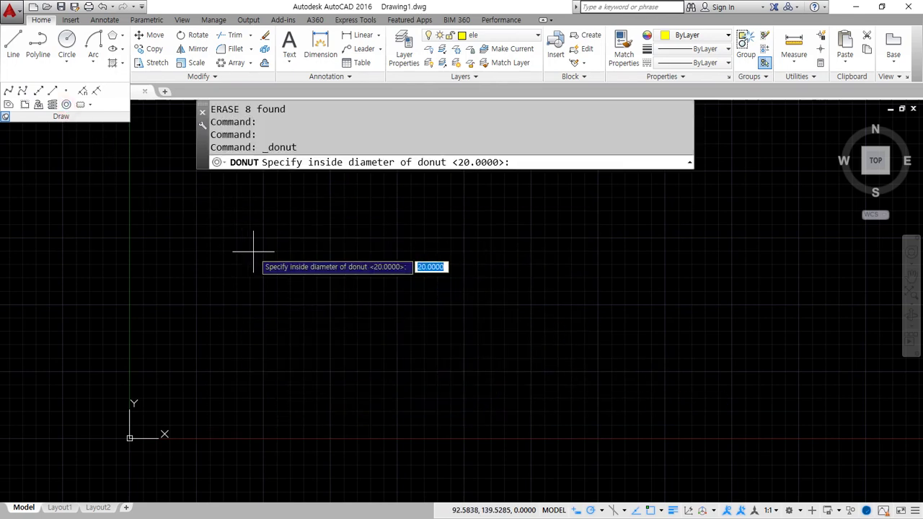
text(40)
key(Return)
text(20)
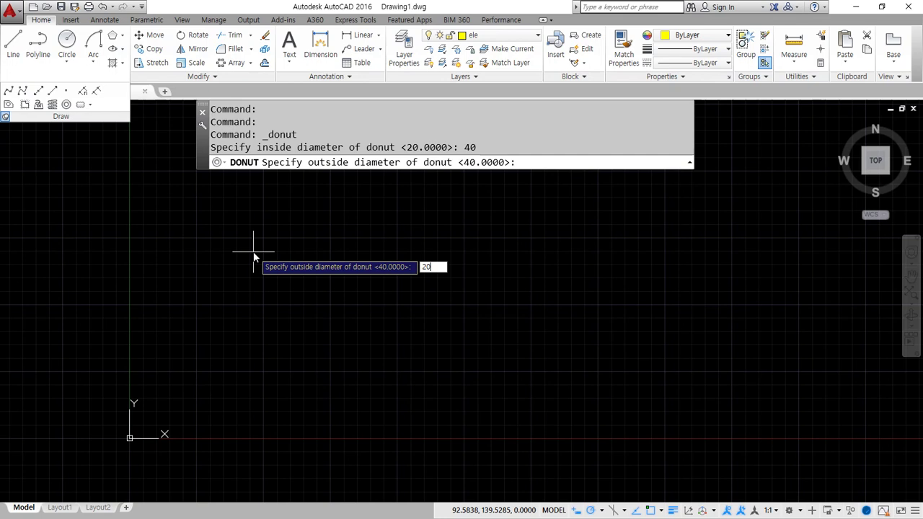
key(Return)
click(254, 227)
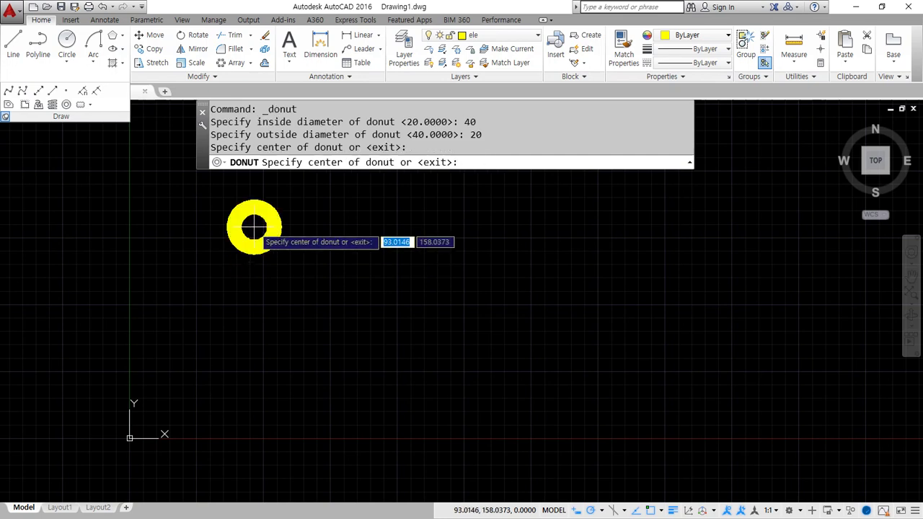
click(253, 376)
click(373, 385)
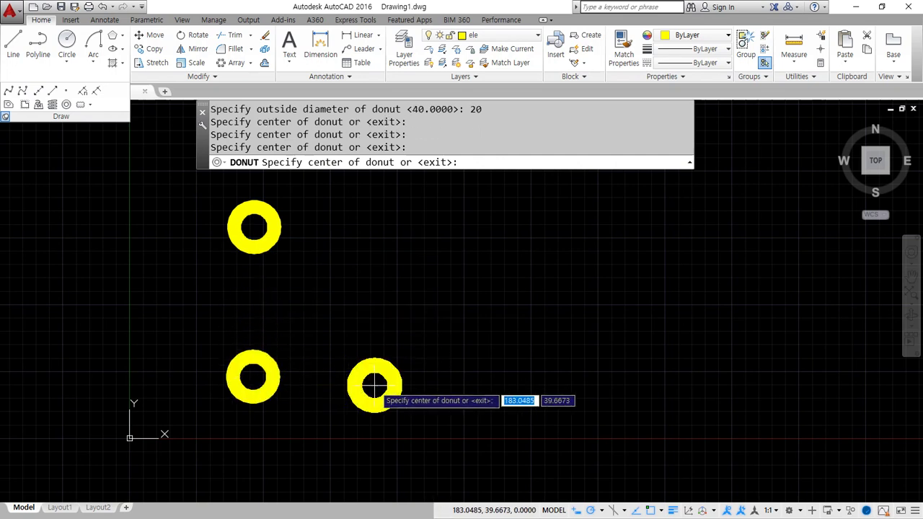
key(Return)
- Place three donuts diagonally beside the existing ones with both the inside and outside diameters set to 40
key(Return)
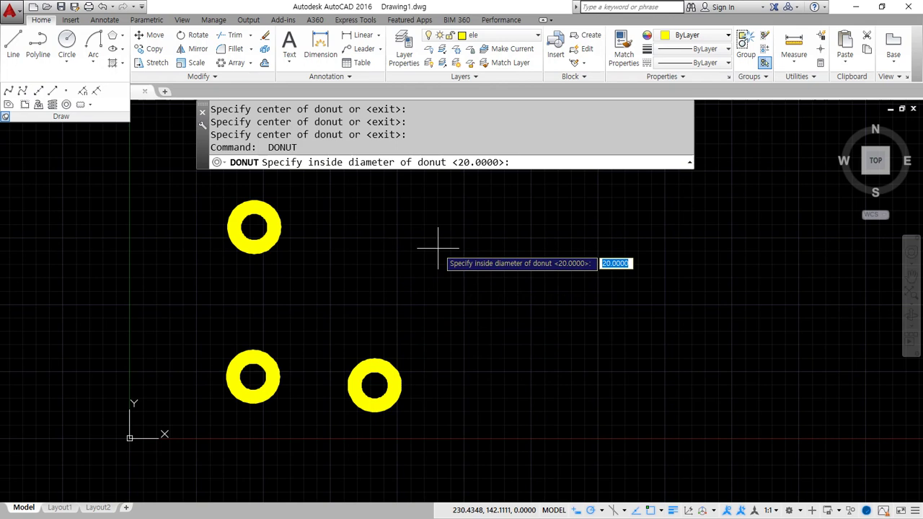
text(40)
key(Return)
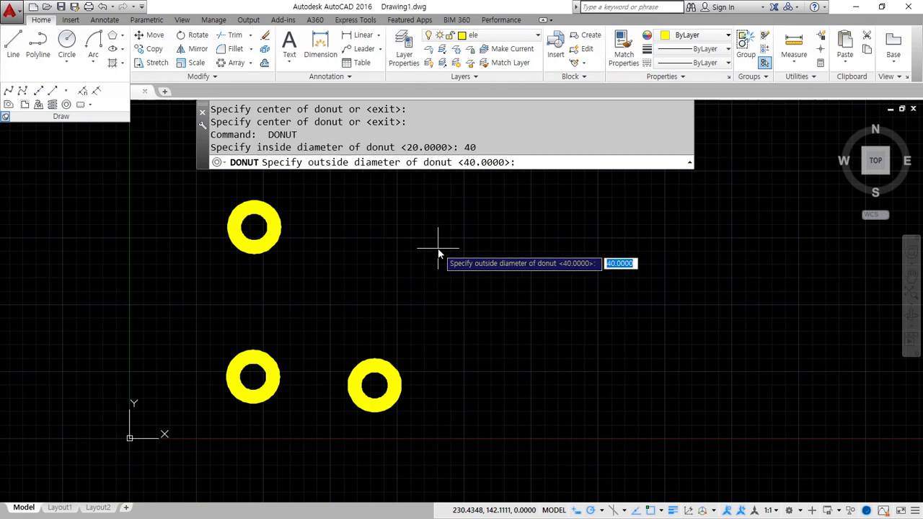
text(40)
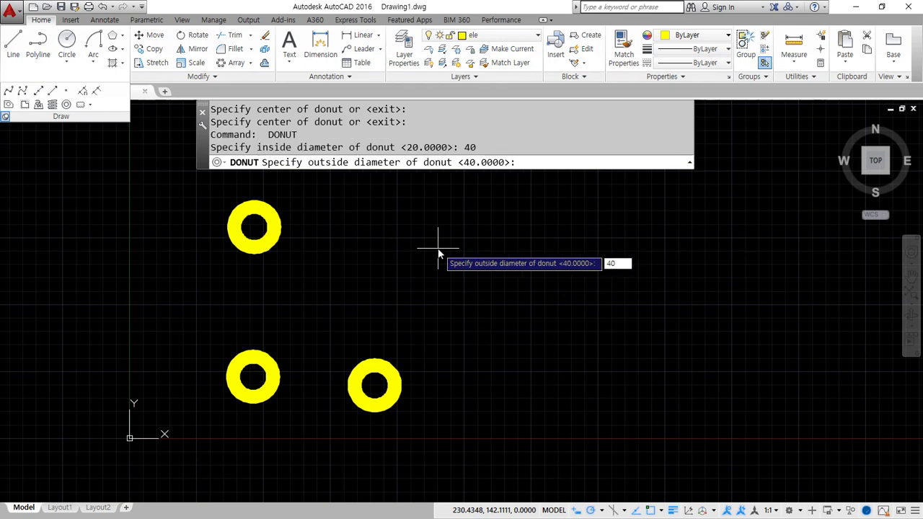
key(Return)
click(394, 235)
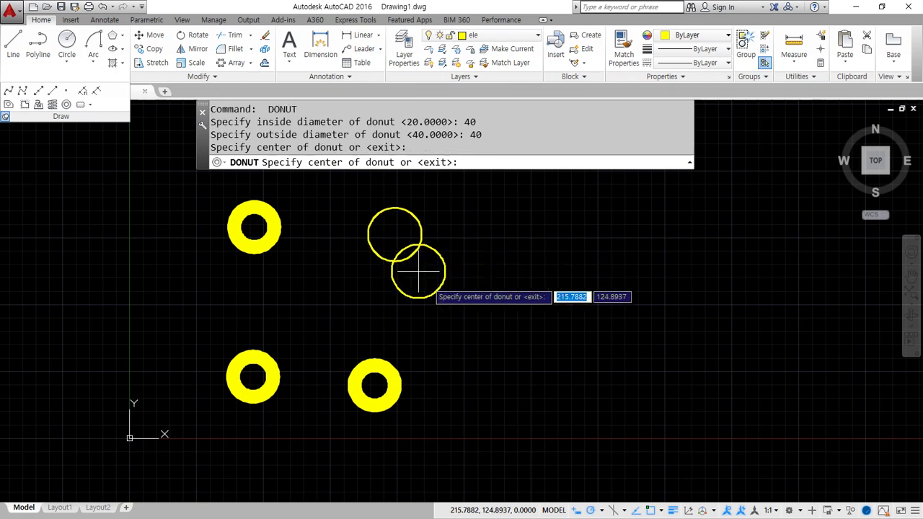
click(471, 335)
click(524, 422)
key(Return)
- Place four solid donuts on the right side of the drawing with an inside diameter of 0 and an outside diameter of 40
key(Return)
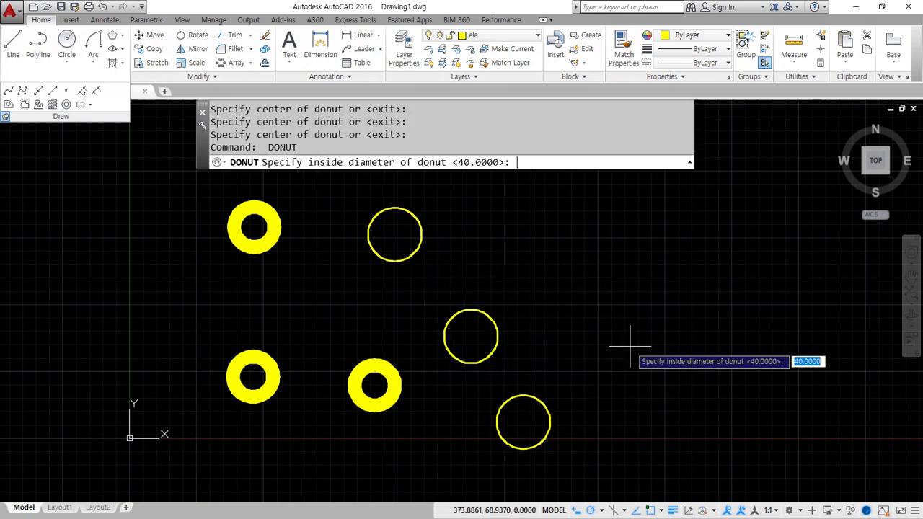
text(0)
key(Return)
key(Return)
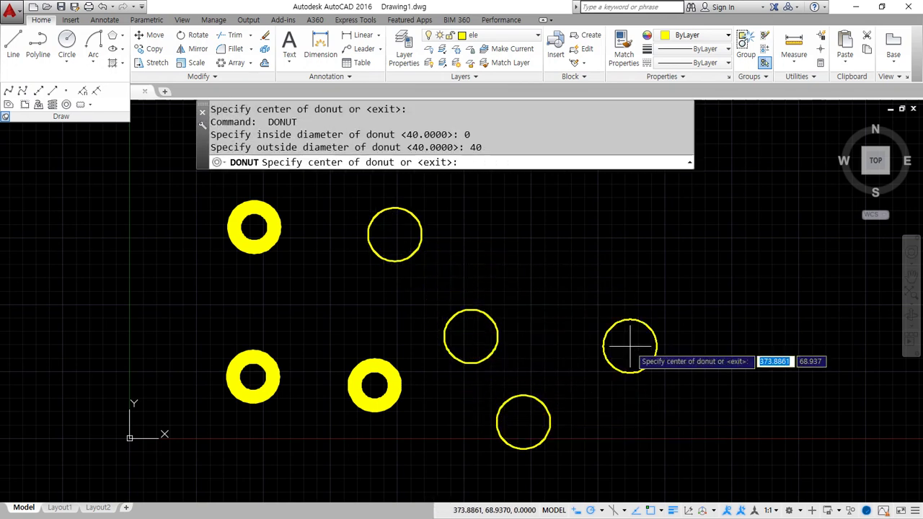
click(511, 226)
click(598, 342)
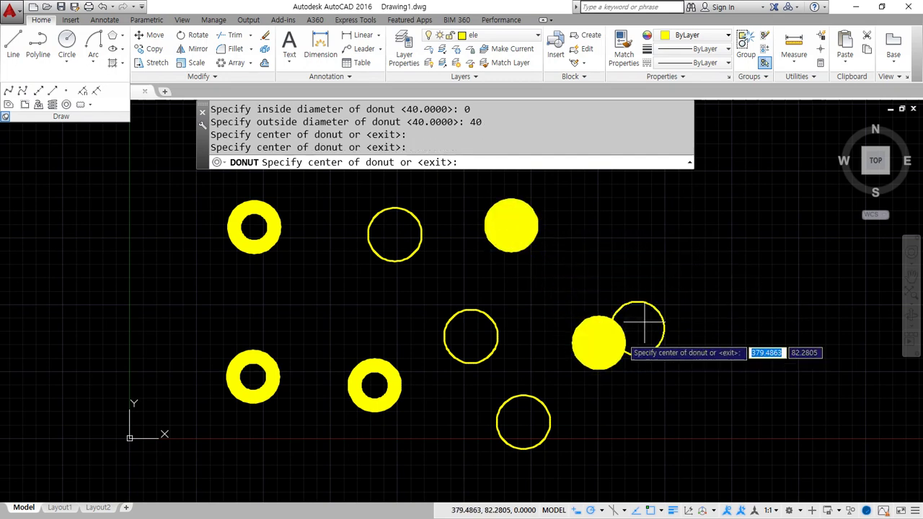
click(682, 248)
click(739, 404)
key(Return)
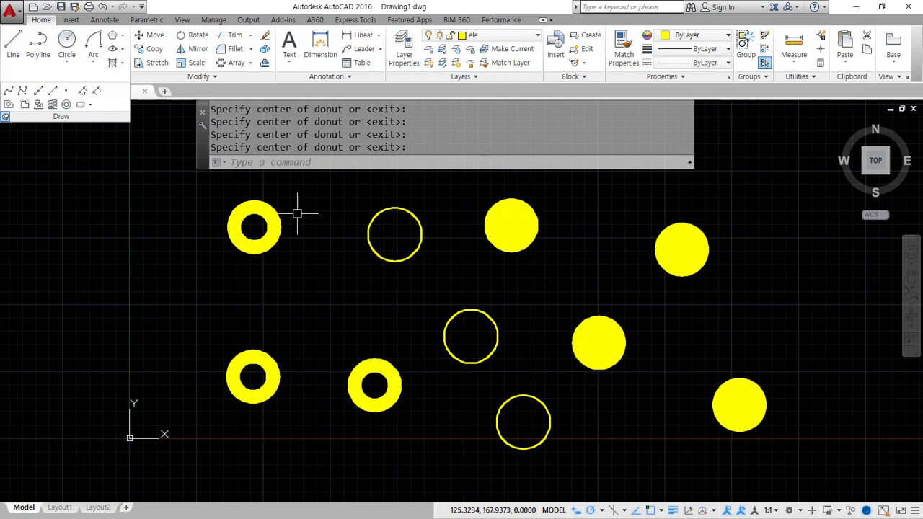
mouse_move(263, 286)
mouse_down()
mouse_move(221, 218)
mouse_move(305, 286)
mouse_up()
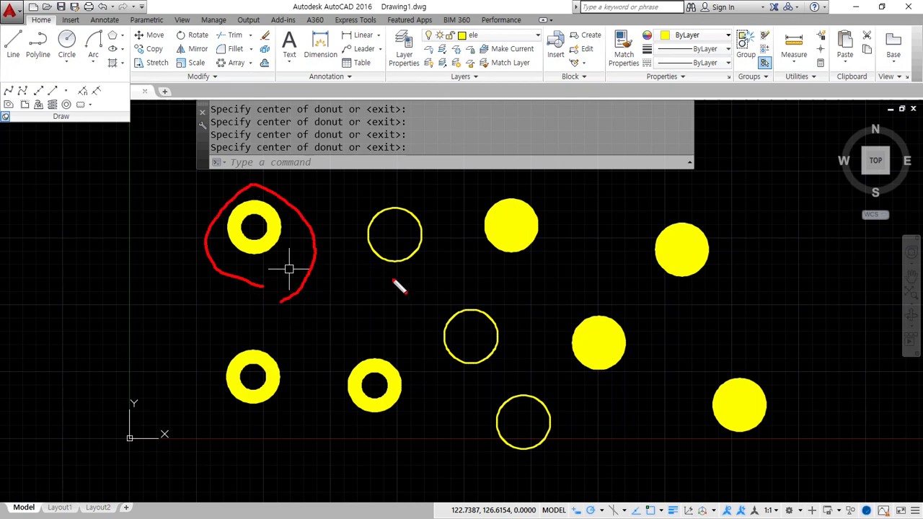
mouse_move(397, 281)
mouse_down()
mouse_move(360, 234)
mouse_move(435, 242)
mouse_move(409, 286)
mouse_up()
mouse_move(528, 283)
mouse_down()
mouse_move(495, 178)
mouse_move(546, 290)
mouse_up()
mouse_move(214, 283)
mouse_down()
mouse_move(610, 273)
mouse_move(164, 279)
mouse_move(611, 281)
mouse_up()
key(Escape)
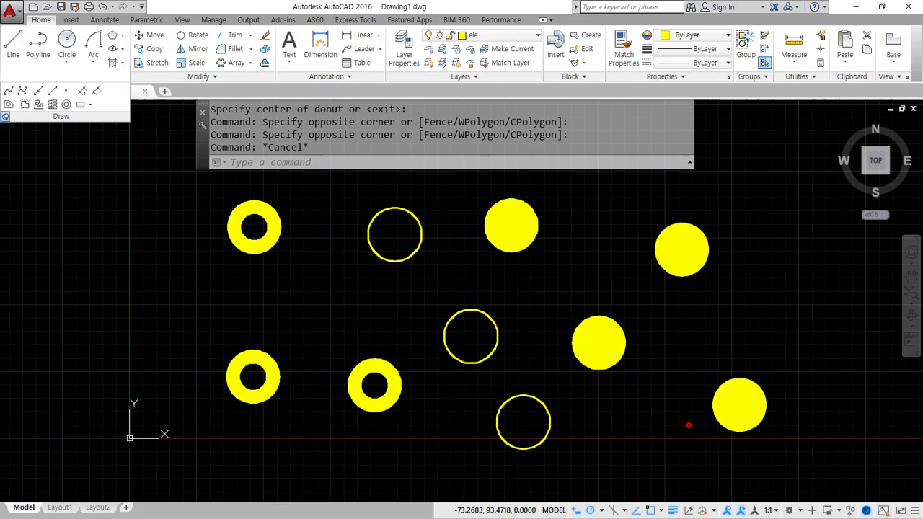
- Erase all ten donuts from the drawing
click(767, 467)
click(136, 186)
text(E)
key(Return)
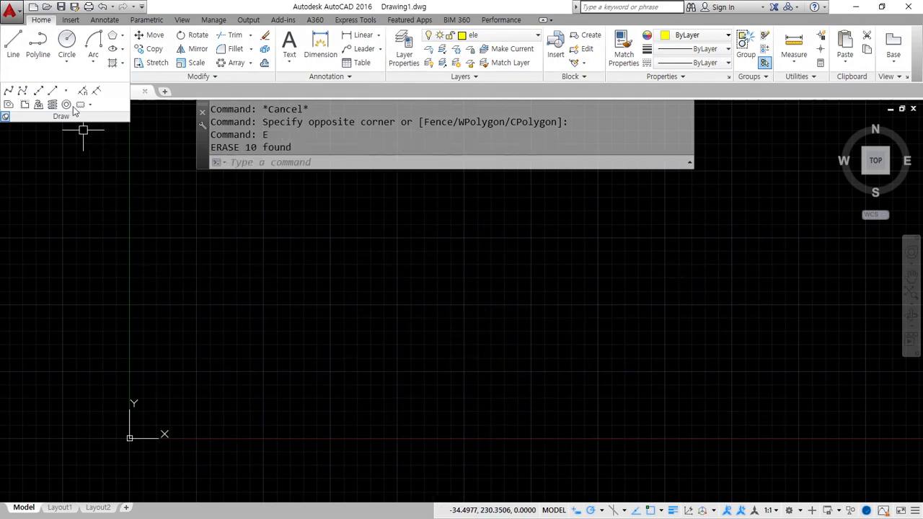
- Draw a small Z-shaped Fit spline through four points near the middle of the drawing
click(8, 90)
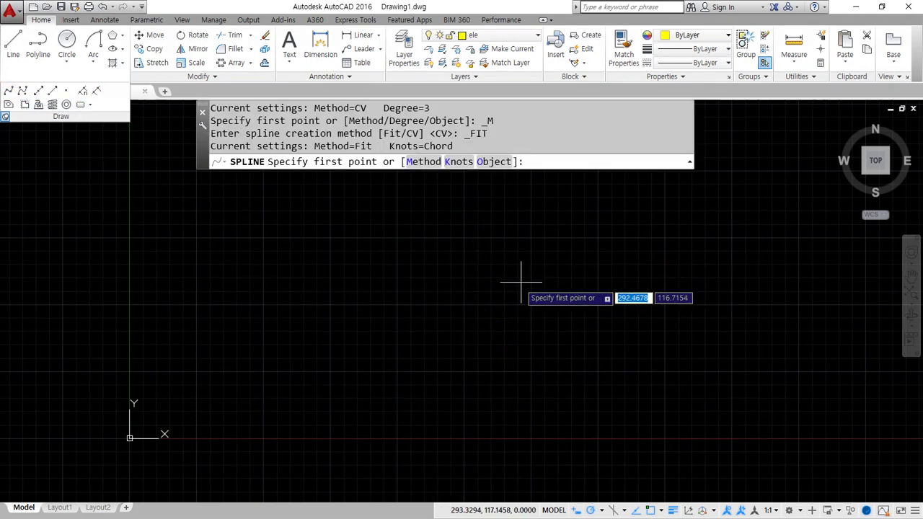
click(474, 281)
click(539, 280)
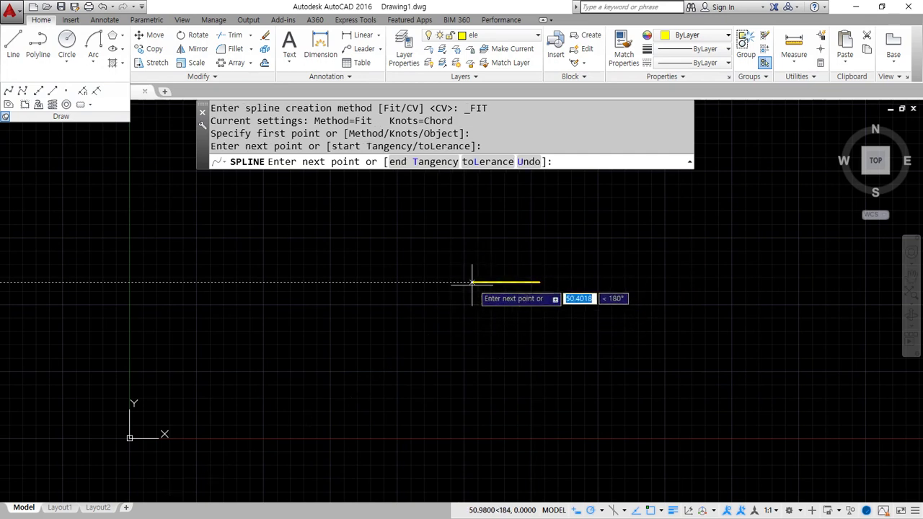
click(476, 324)
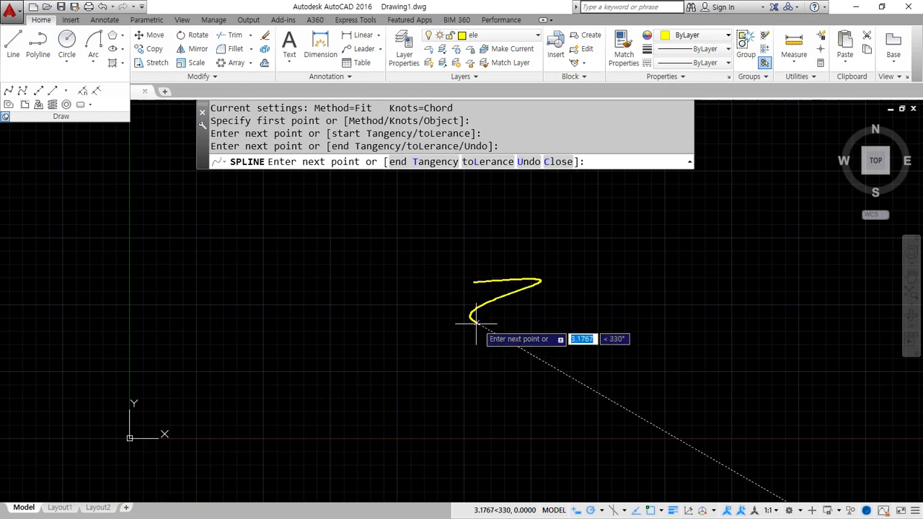
click(540, 322)
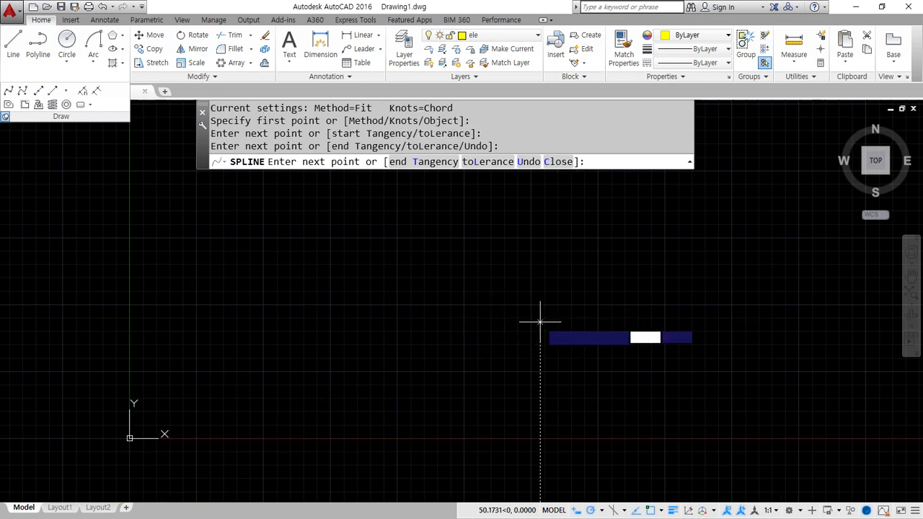
key(Return)
text(l)
key(Return)
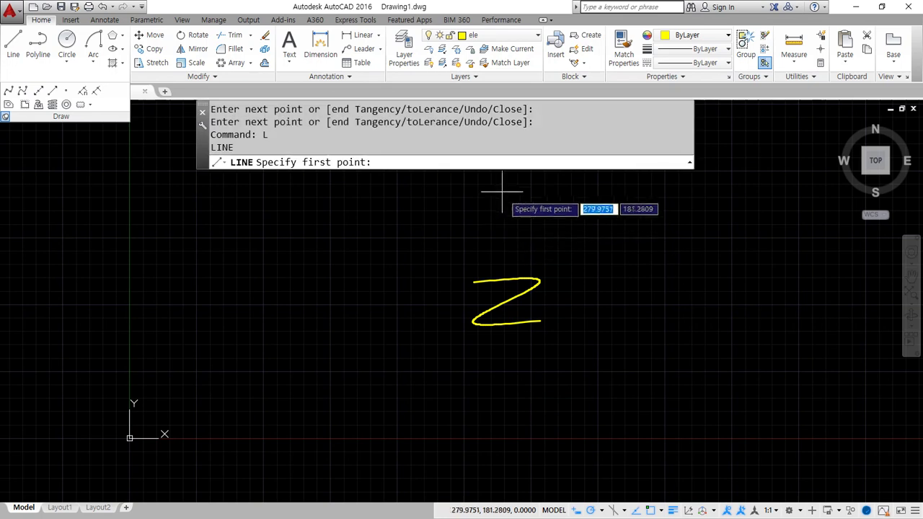
click(500, 185)
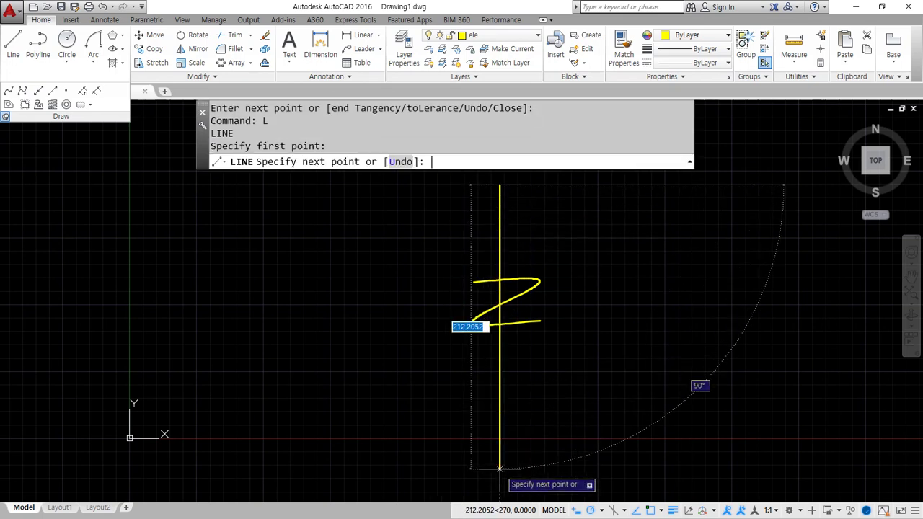
key(Return)
click(500, 469)
key(Escape)
key(Escape)
- Draw a vertical line about 218 long through the middle of the Z-shaped spline
text(l)
key(Return)
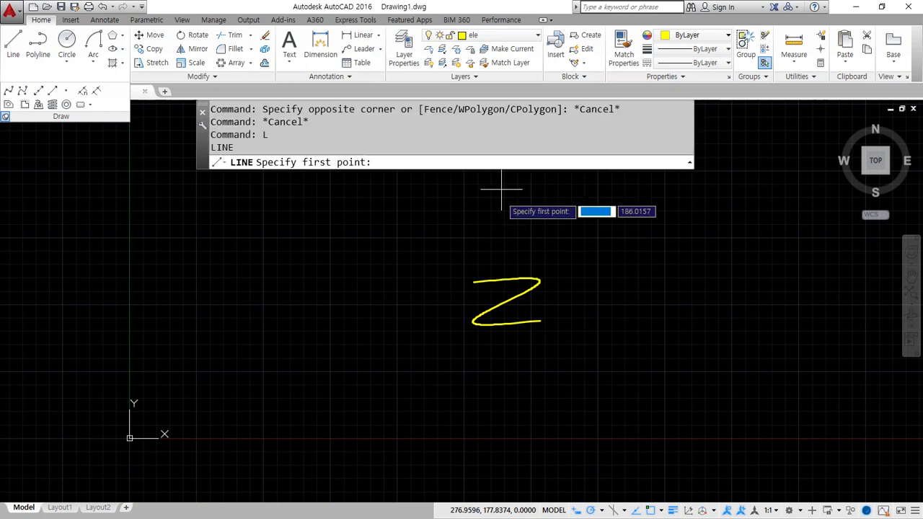
click(501, 178)
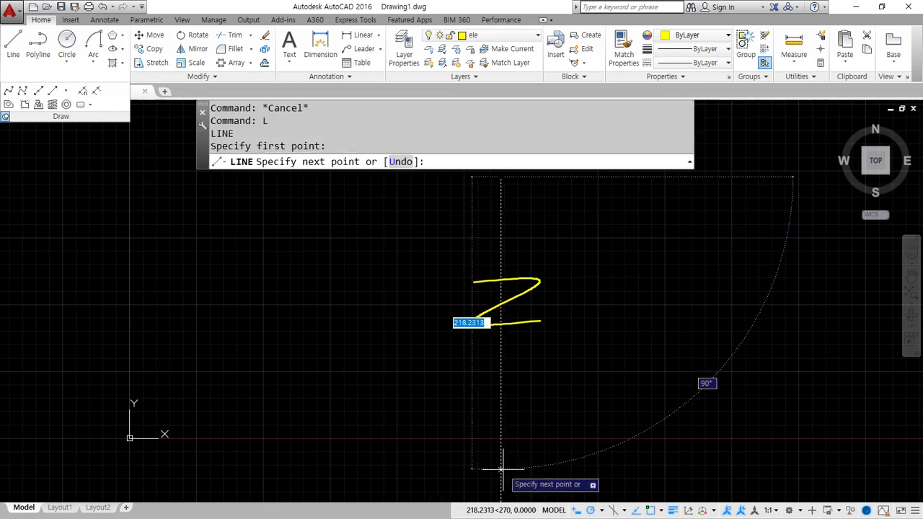
click(501, 468)
key(Return)
- Trim the vertical line inside the spline and the spline's two outer ends to form a break-line symbol
text(tr)
key(Return)
key(Return)
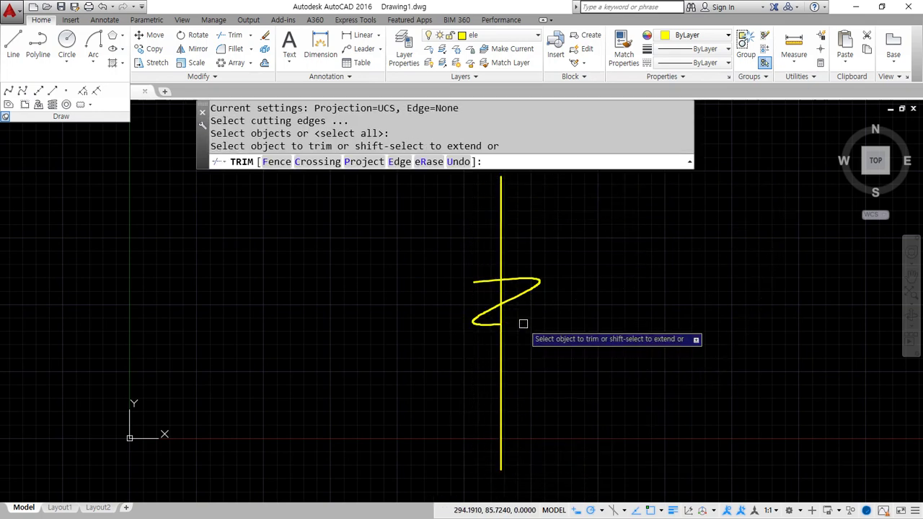
click(499, 315)
click(509, 322)
click(502, 291)
click(489, 280)
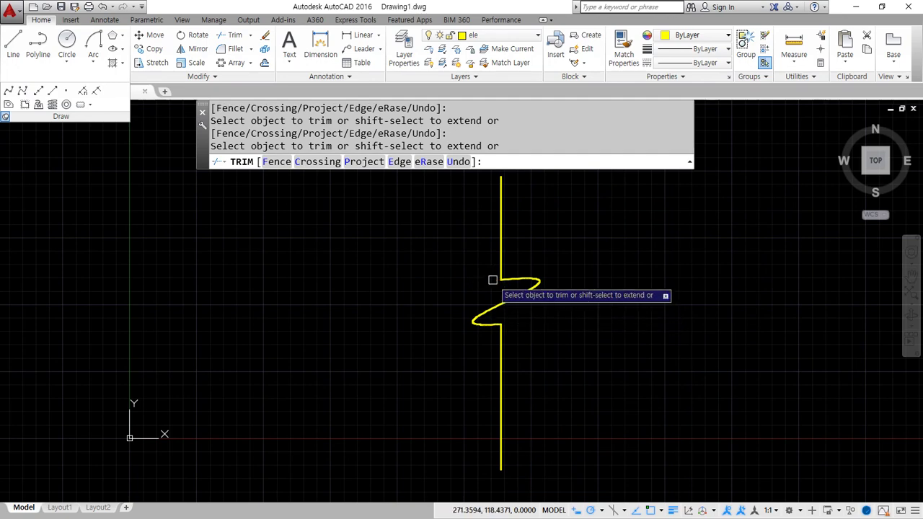
key(Return)
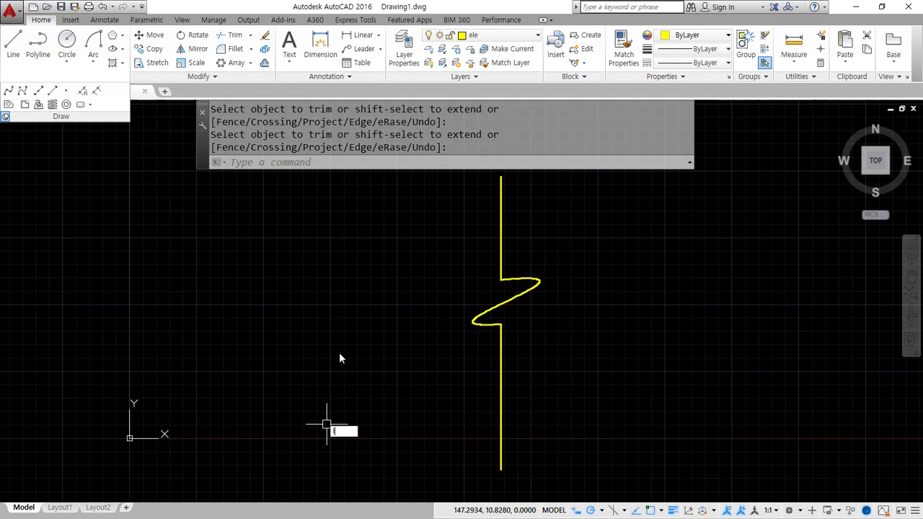
- Draw a second vertical line about 214 long to the left of the break-line symbol
text(l)
key(Return)
click(356, 184)
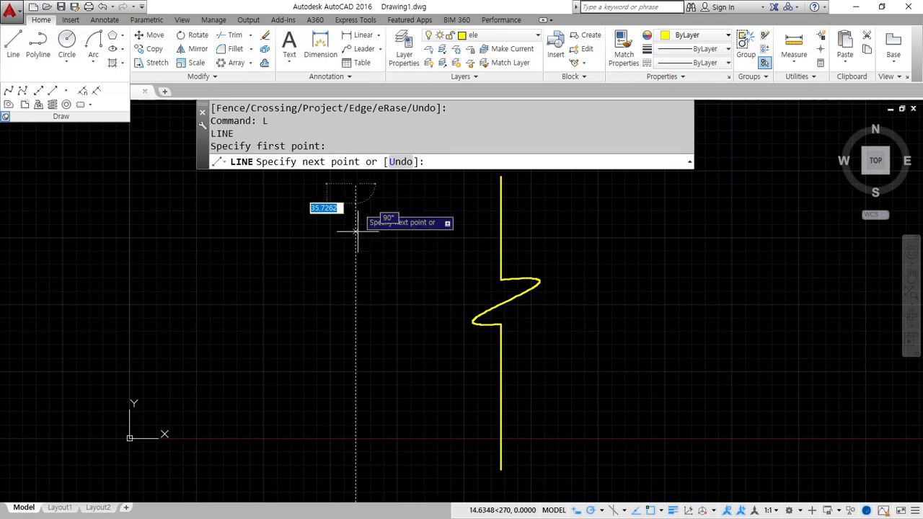
click(351, 454)
key(ctrl+z)
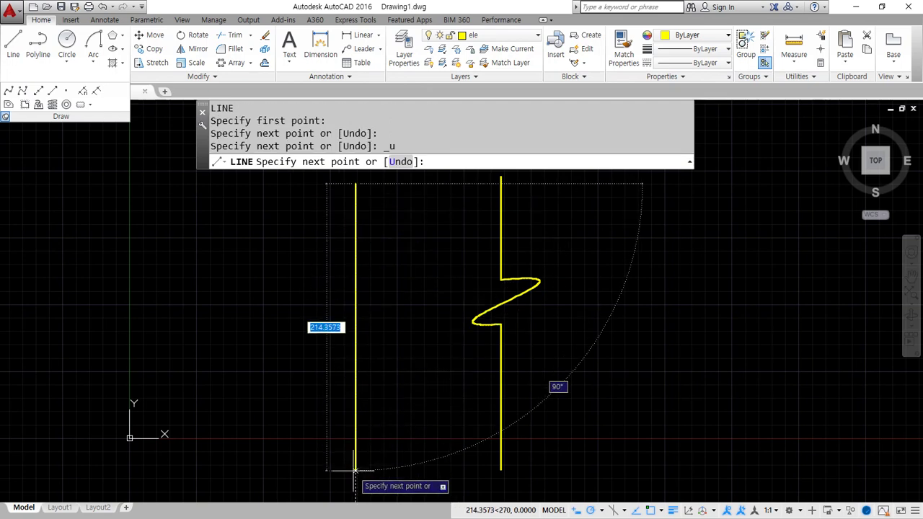
click(354, 470)
key(Return)
- Draw a two-segment zigzag of straight lines across the middle of the left vertical line
key(Return)
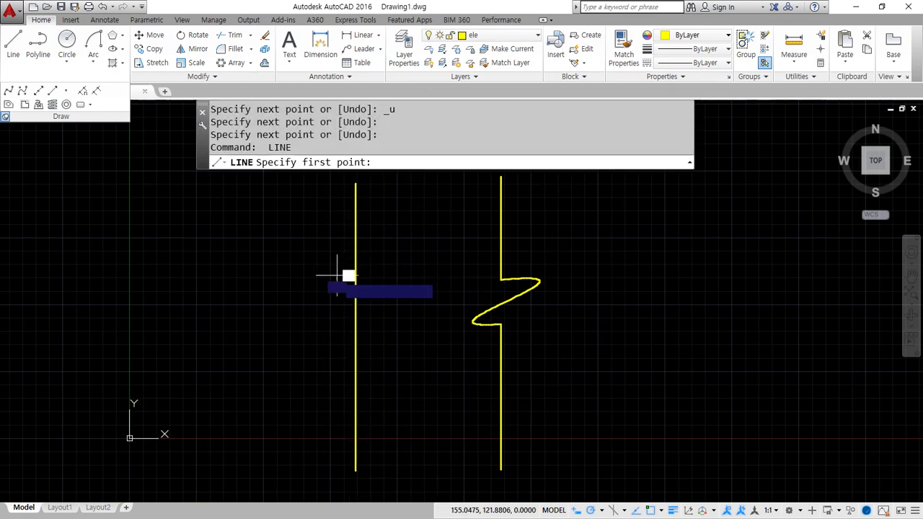
click(337, 275)
click(379, 287)
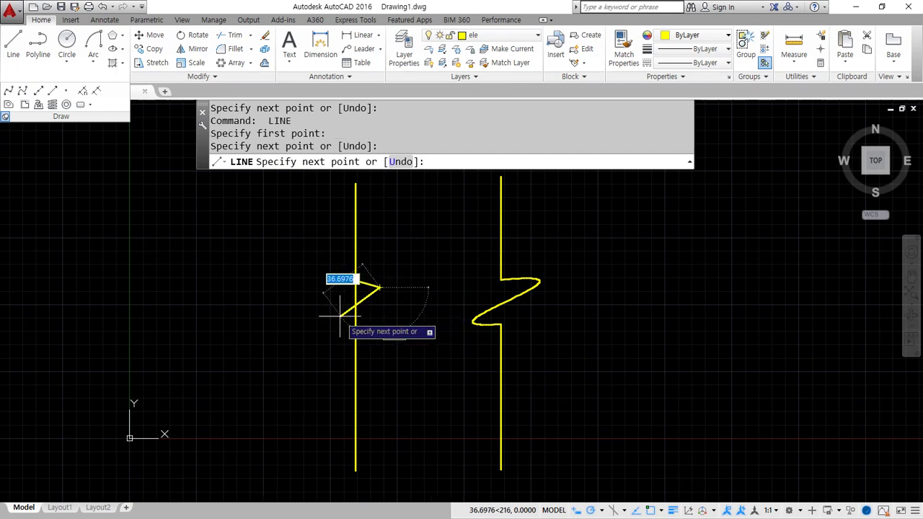
click(336, 318)
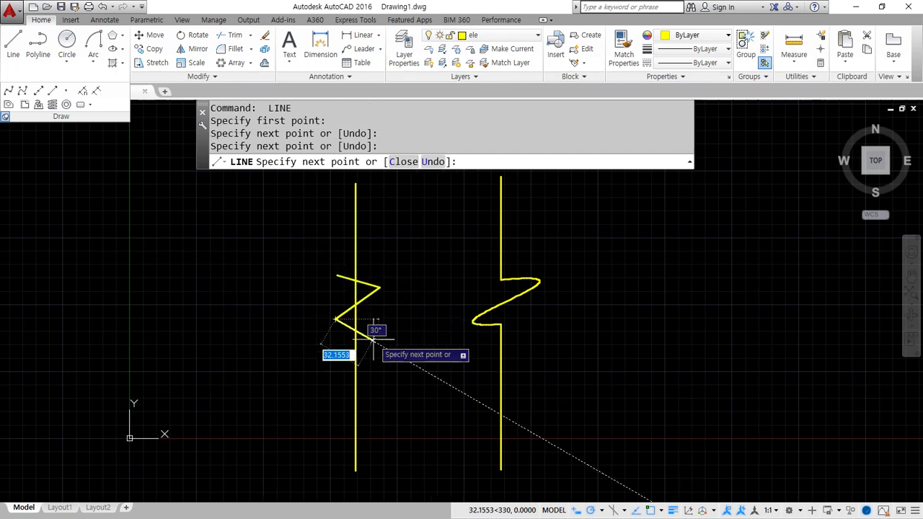
key(Escape)
key(Escape)
- Erase the two straight zigzag segments crossing the left vertical line
click(371, 293)
text(e)
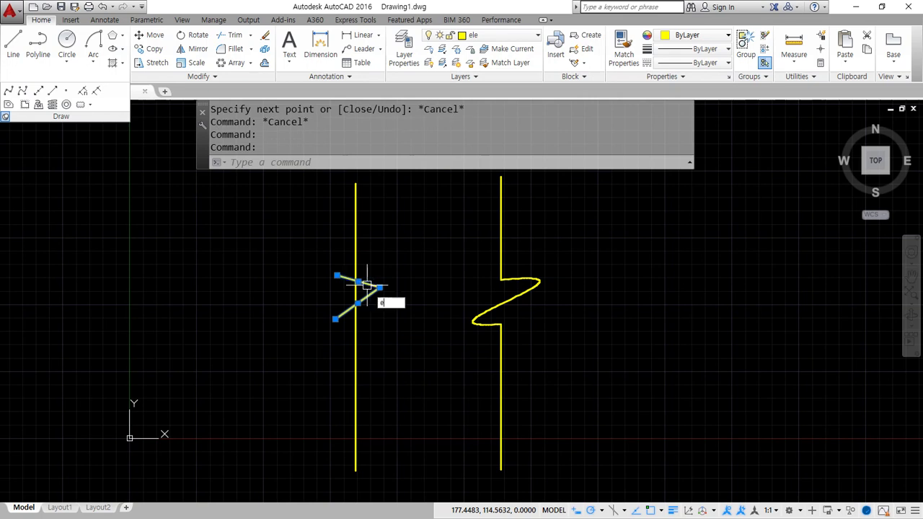
key(Return)
- Draw a four-point Fit spline in an S shape across the middle of the left vertical line
text(spl)
key(Return)
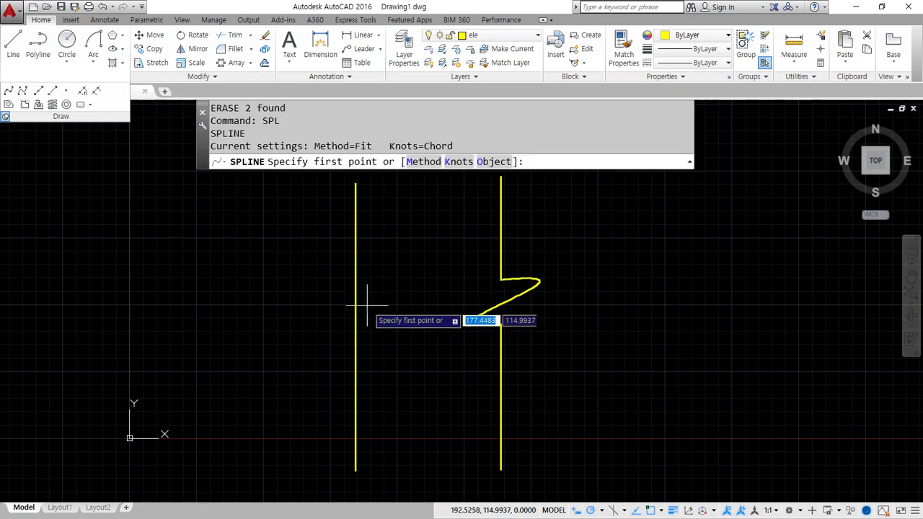
click(321, 271)
click(361, 281)
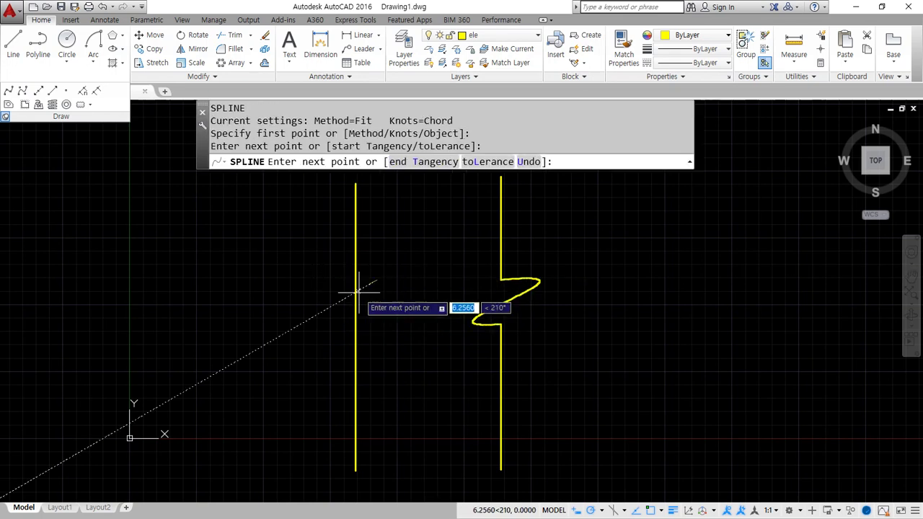
click(330, 310)
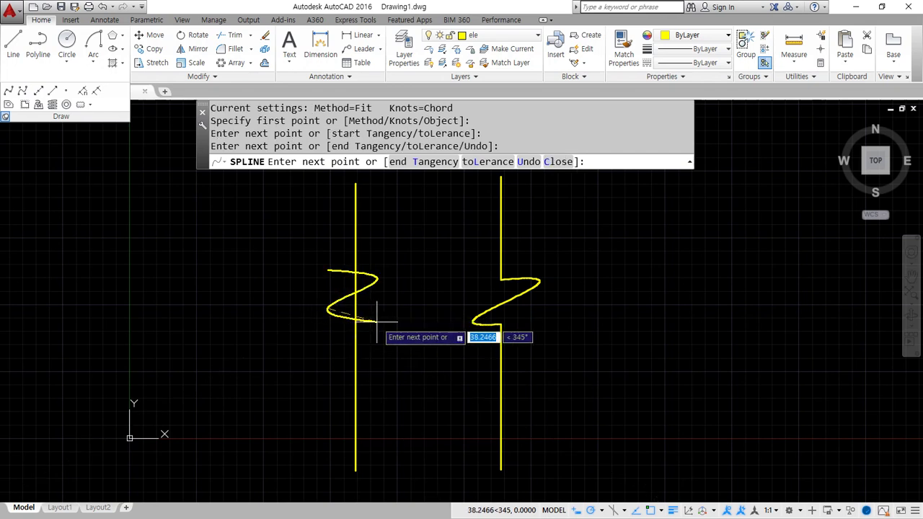
click(377, 317)
key(Return)
- Trim the left spline's outer ends and the vertical line's segments inside it to form a second break-line symbol
text(tr)
key(Return)
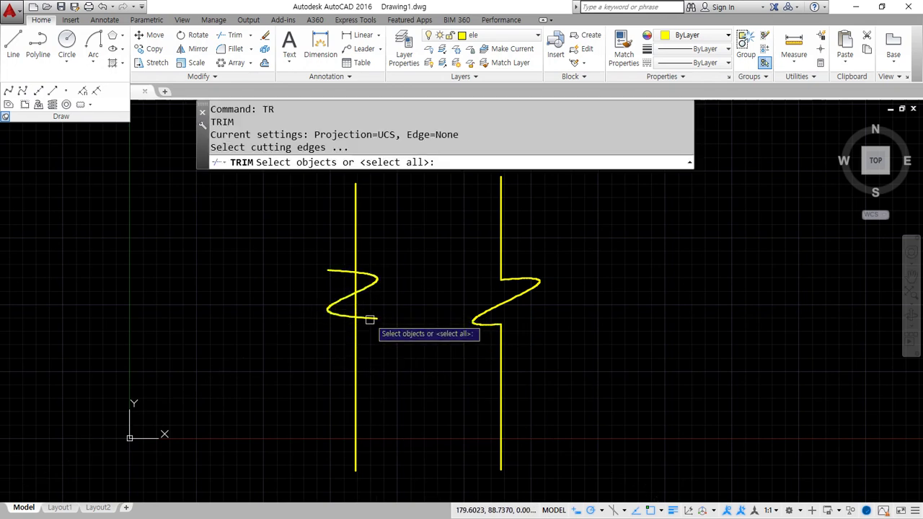
key(Return)
click(368, 315)
click(343, 270)
click(355, 282)
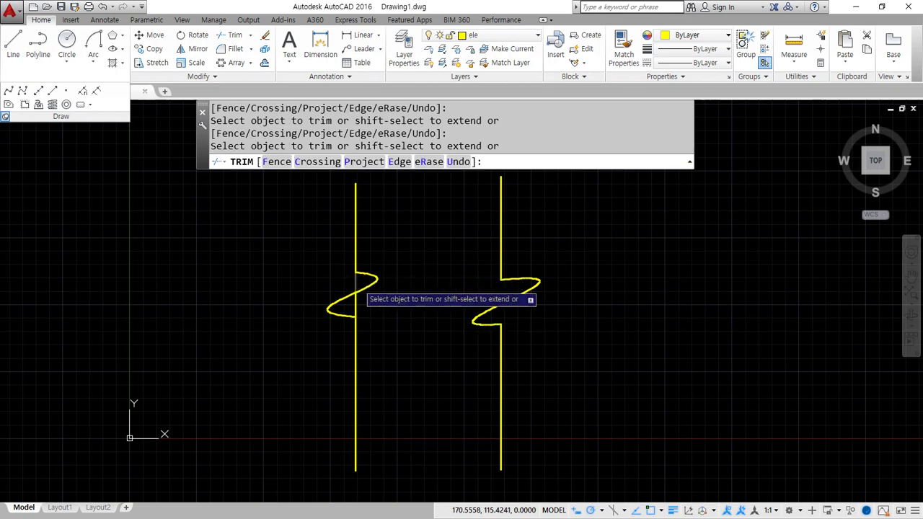
click(356, 304)
key(Return)
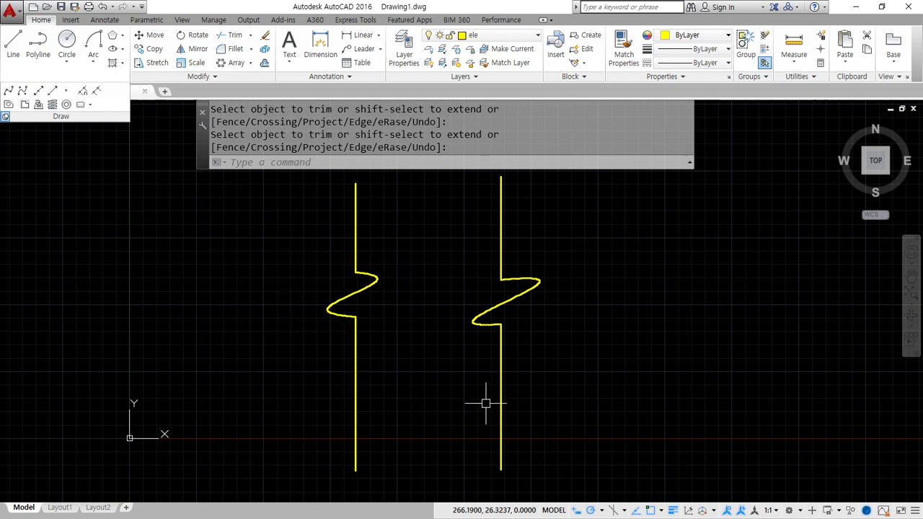
- Erase both break-line symbols from the drawing
click(569, 374)
click(326, 227)
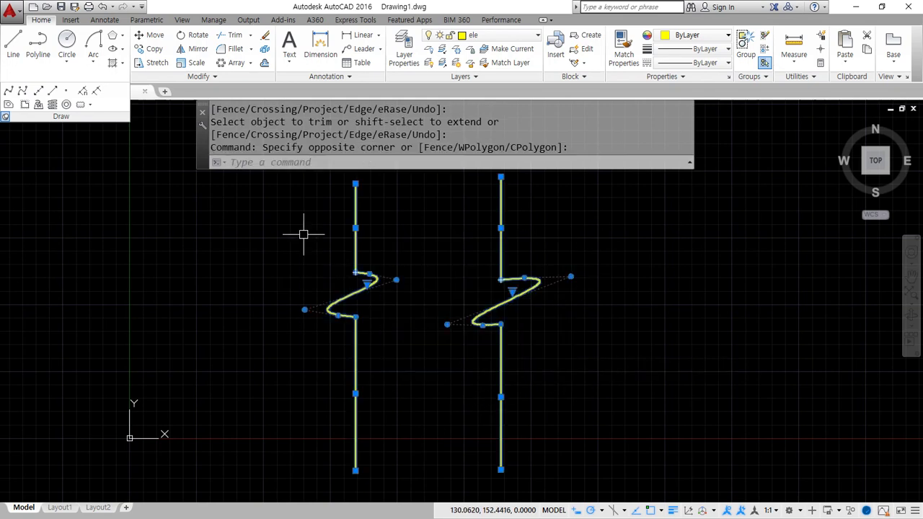
key(Delete)
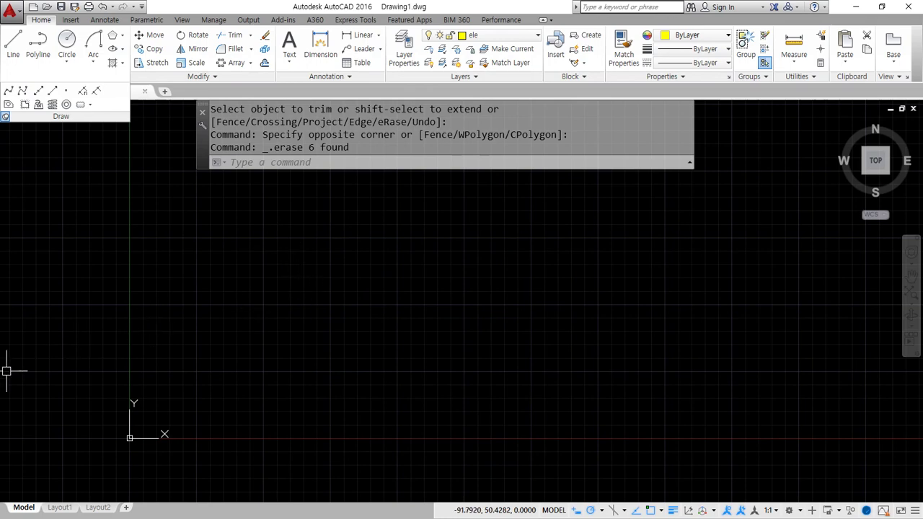
- Switch to the Notepad lesson notes and highlight the text "ELlipse(타원)"
key(alt+Tab)
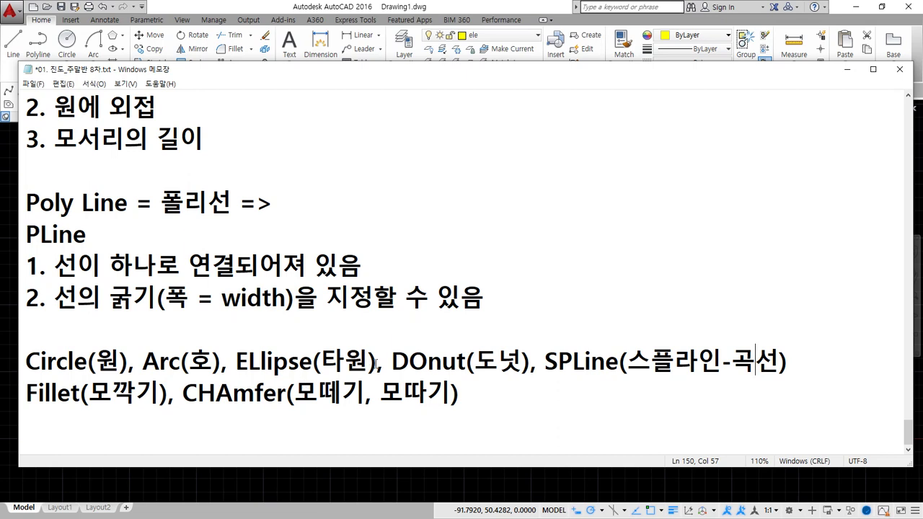
drag(376, 360, 233, 364)
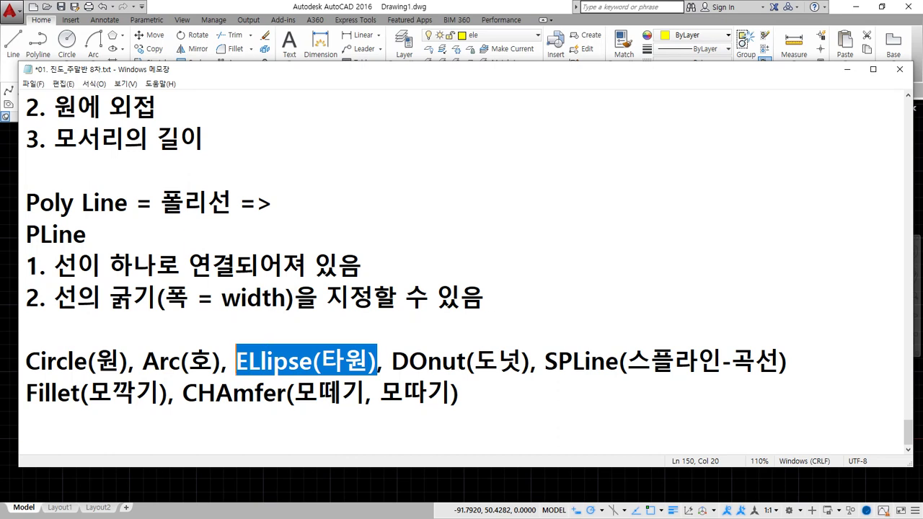
drag(468, 181, 687, 179)
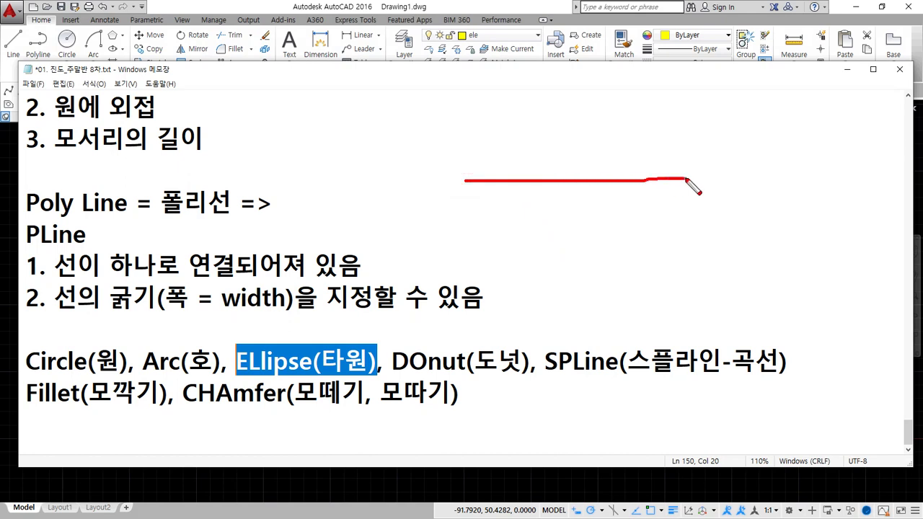
mouse_move(561, 138)
mouse_down()
mouse_move(565, 210)
mouse_move(471, 175)
mouse_move(739, 52)
mouse_move(766, 107)
mouse_up()
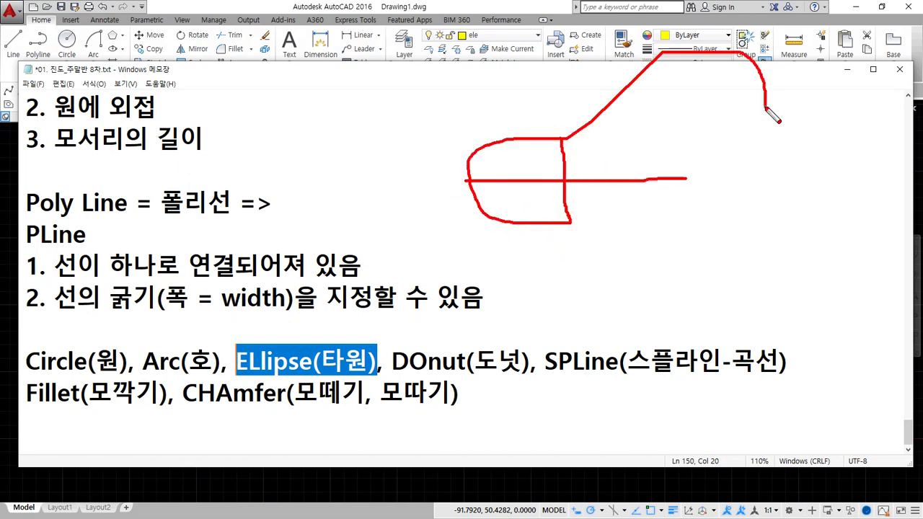
key(e)
- Sketch a freehand ellipse with crossing horizontal and vertical axes as a red annotation over the notes
drag(510, 172, 698, 165)
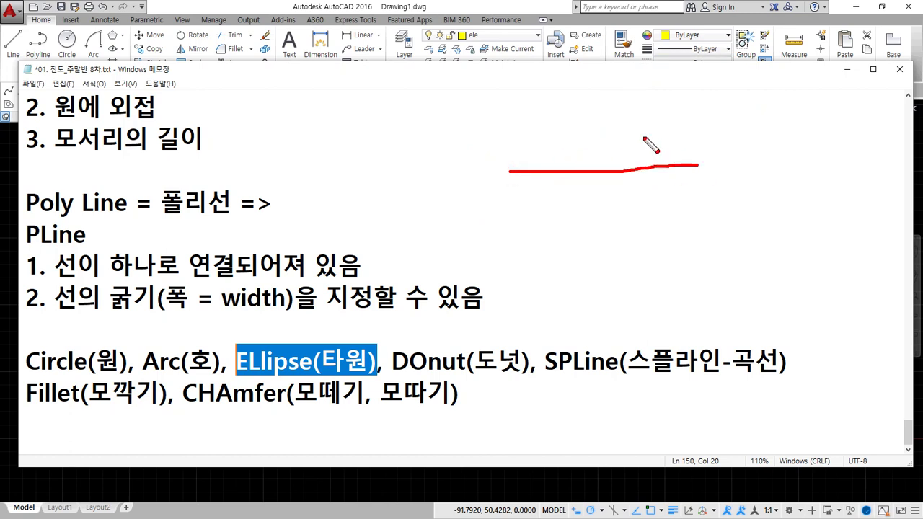
mouse_move(600, 110)
mouse_down()
mouse_move(610, 212)
mouse_move(601, 140)
mouse_move(628, 212)
mouse_move(604, 204)
mouse_up()
drag(530, 172, 670, 171)
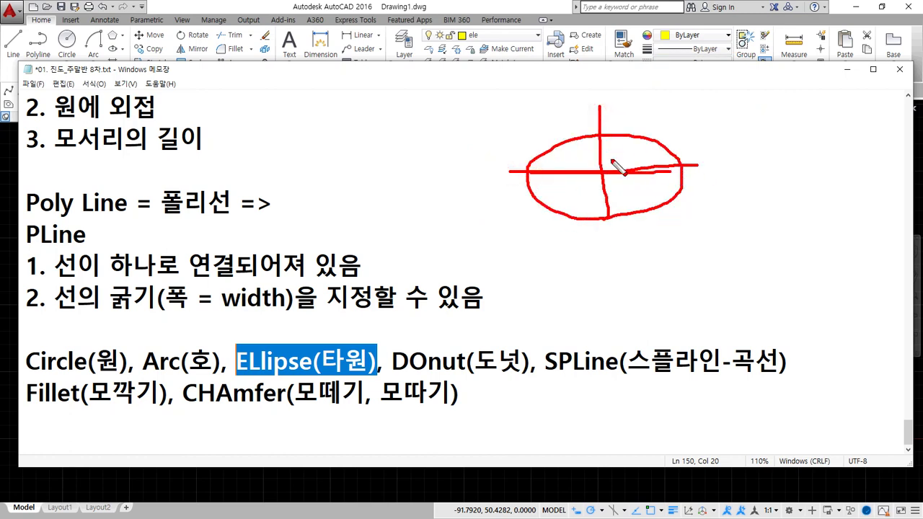
click(600, 135)
drag(601, 171, 600, 232)
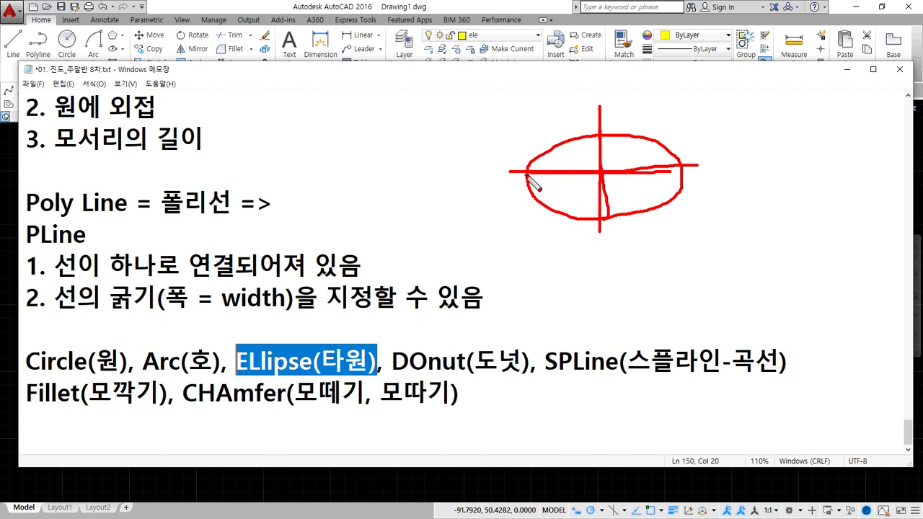
- Mark the sketched ellipse's long axis, its axis endpoints and its center, and clear the annotations
mouse_move(523, 175)
mouse_down()
mouse_move(687, 181)
mouse_move(695, 190)
mouse_up()
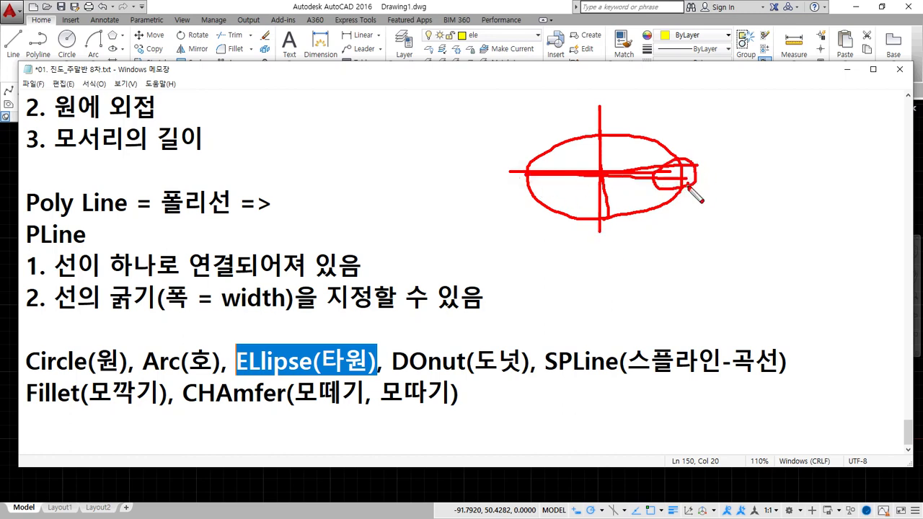
drag(532, 185, 524, 168)
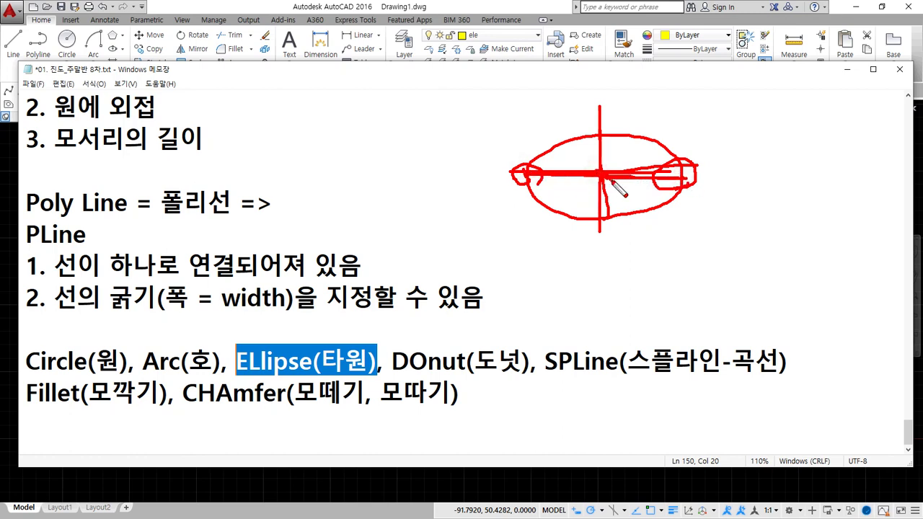
drag(599, 141, 600, 145)
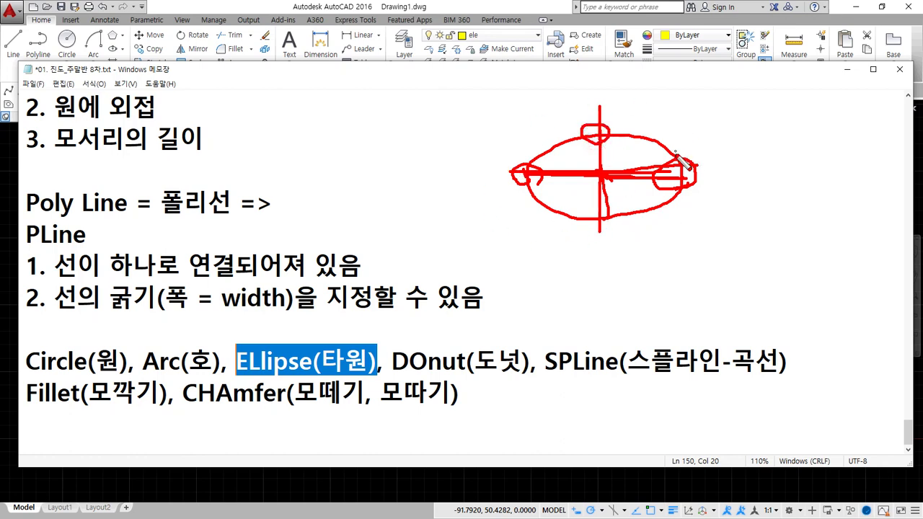
mouse_move(606, 184)
mouse_down()
mouse_move(603, 196)
mouse_move(612, 161)
mouse_move(620, 169)
mouse_move(609, 193)
mouse_up()
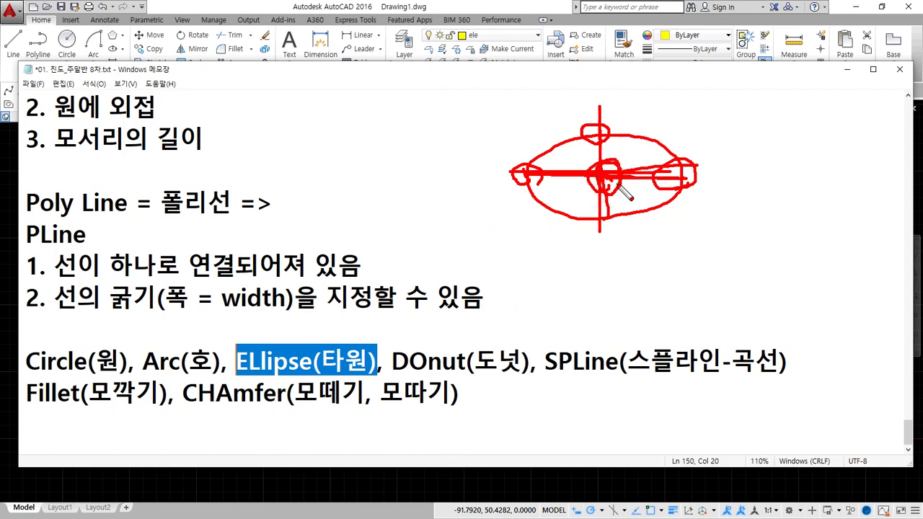
drag(687, 200, 700, 191)
key(Escape)
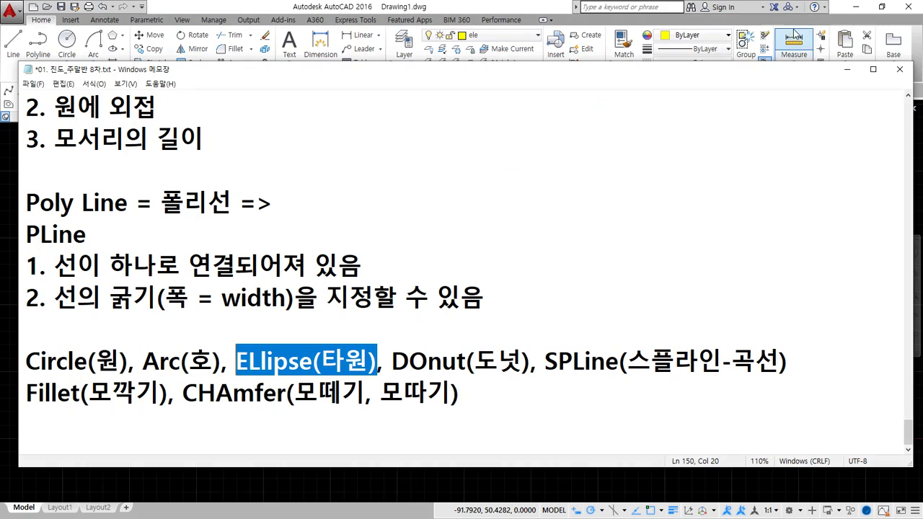
- Switch back to AutoCAD and draw a horizontal line and a vertical line crossing it
click(474, 3)
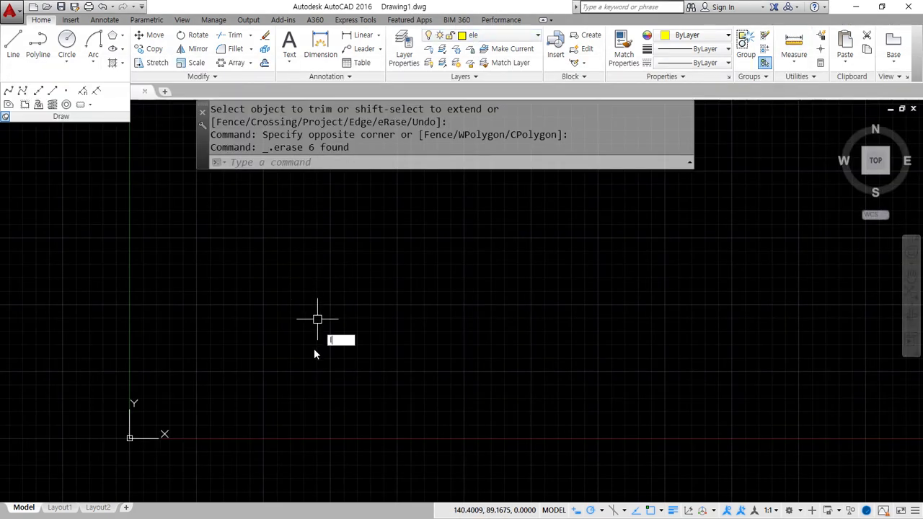
text(l)
key(Return)
click(256, 311)
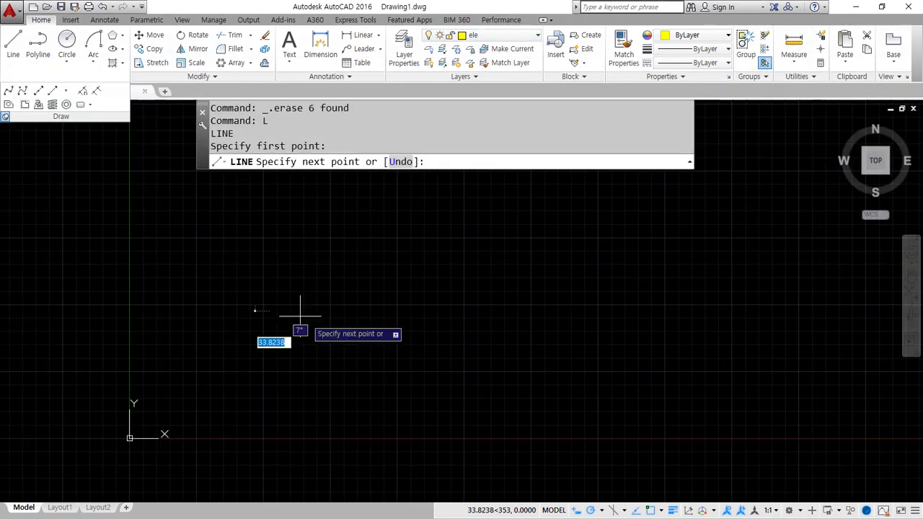
click(501, 311)
key(Return)
key(Return)
click(369, 224)
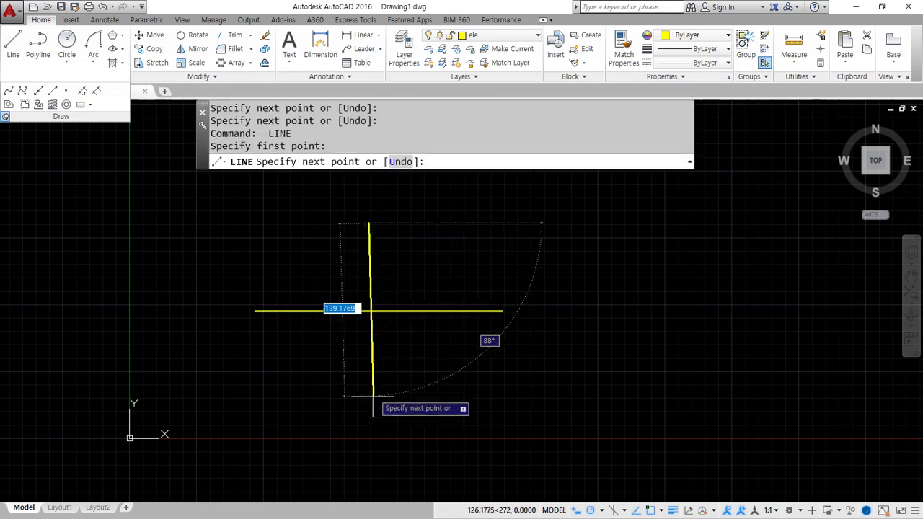
click(370, 408)
key(Return)
- Start a circle and turn on the Intersection object snap for picking its center
text(c)
key(Return)
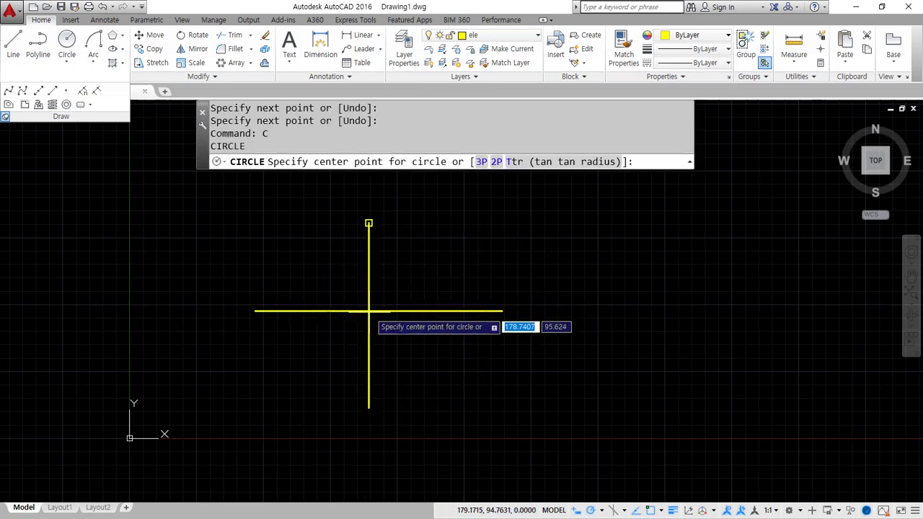
click(661, 511)
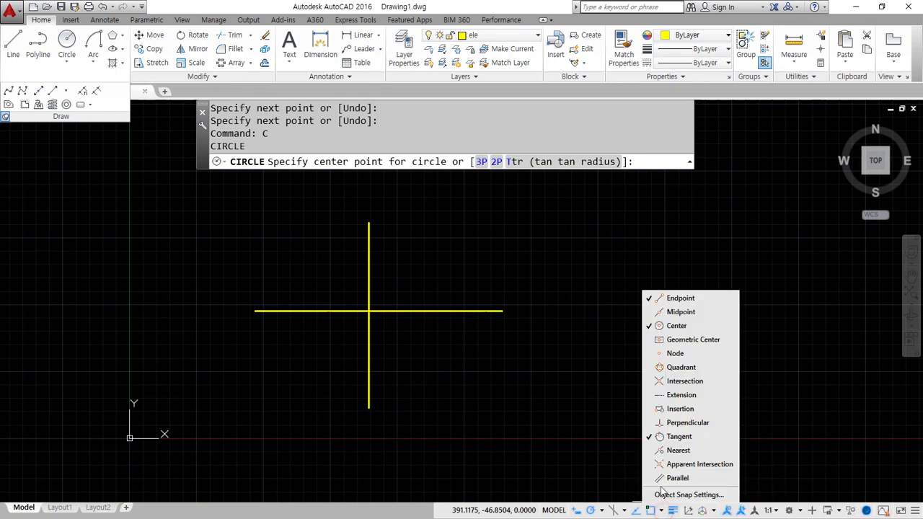
click(685, 382)
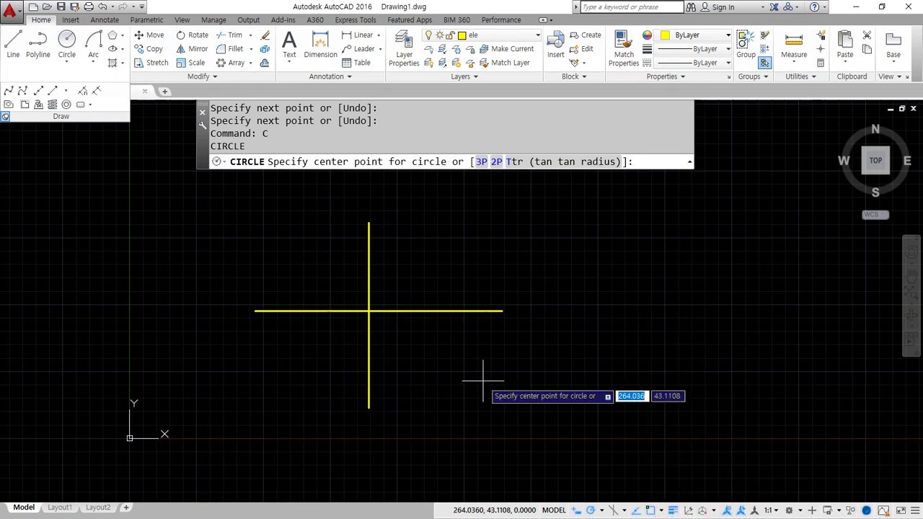
- Draw a circle of radius 100 centered on the intersection of the two lines and erase it
click(368, 311)
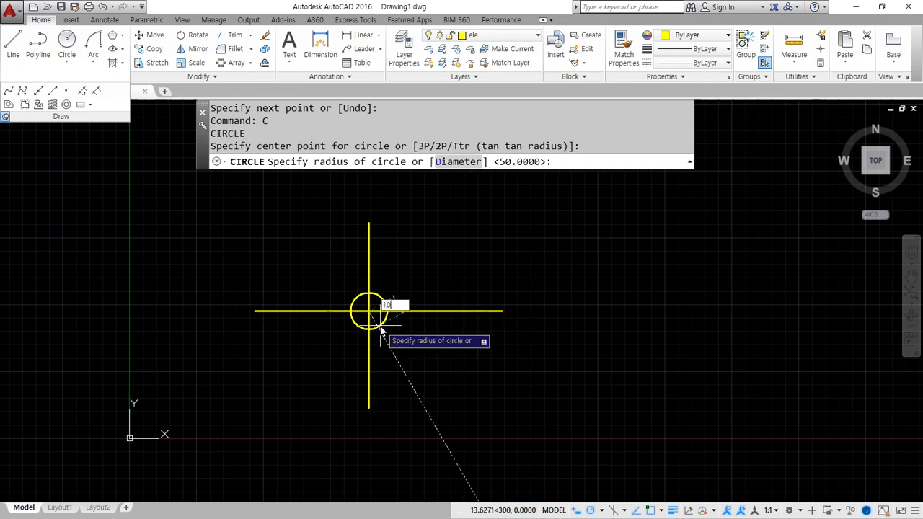
text(100)
key(Return)
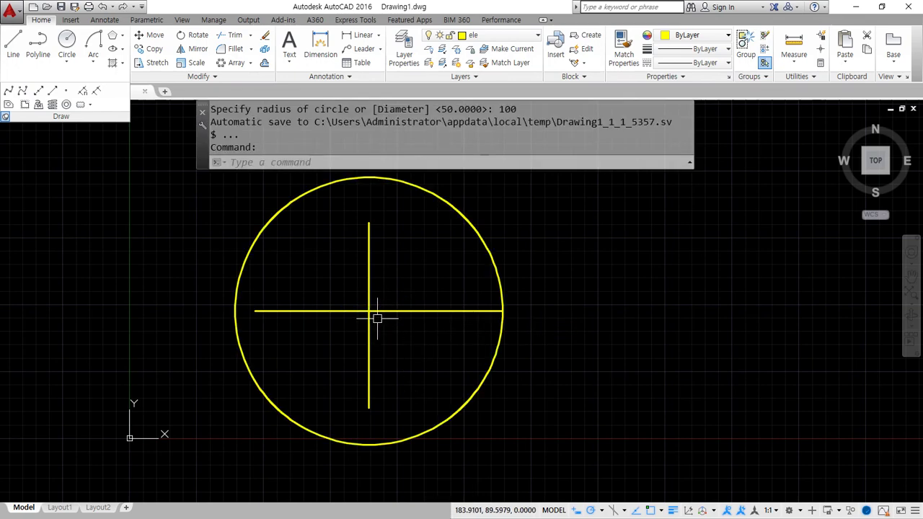
click(474, 404)
click(444, 393)
text(e)
key(Return)
- Draw two concentric circles with radii 50 and 30 centered on the intersection of the lines
text(c)
key(Return)
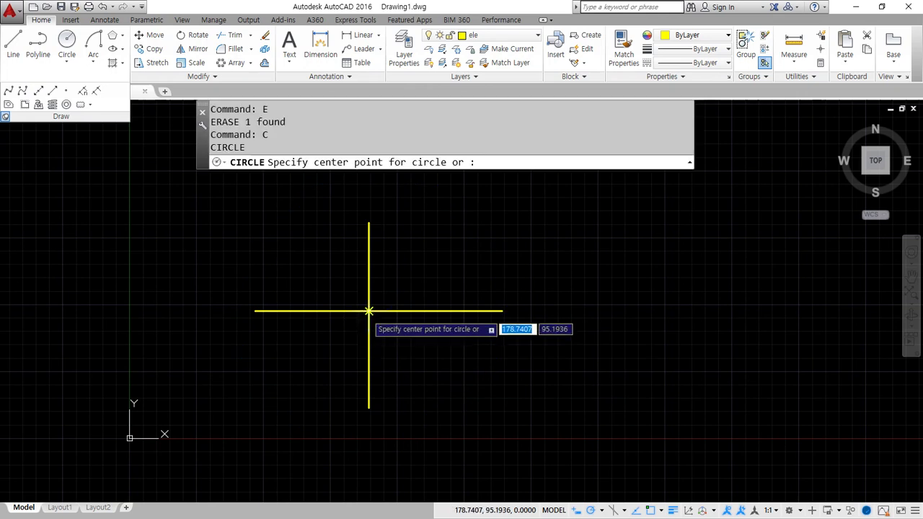
click(369, 310)
text(50)
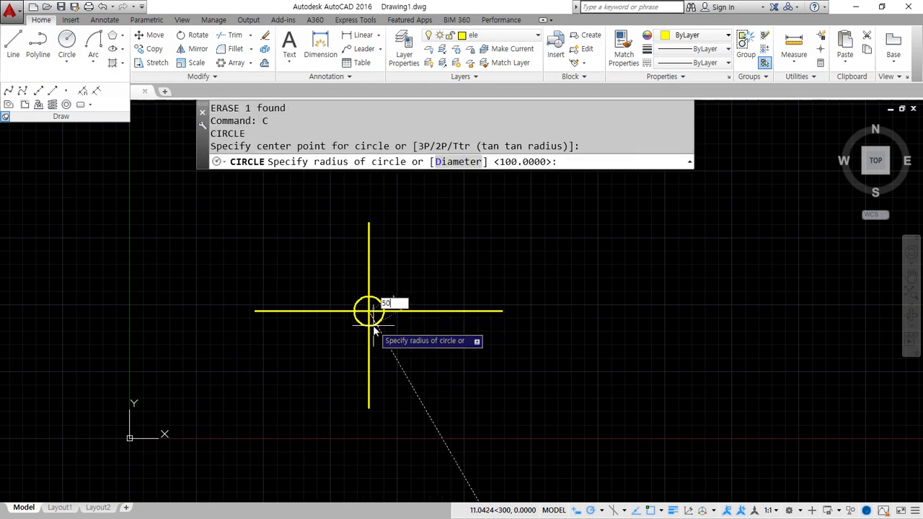
key(Return)
key(Return)
click(370, 311)
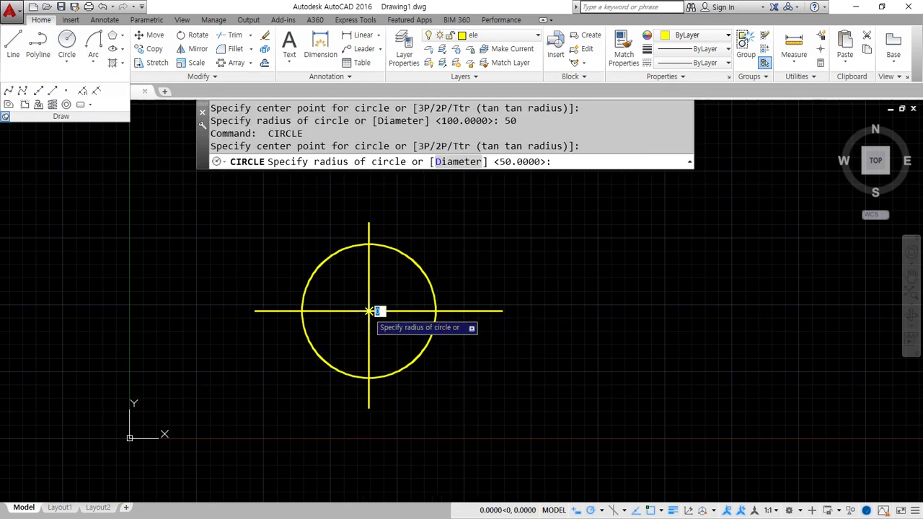
text(30)
key(Return)
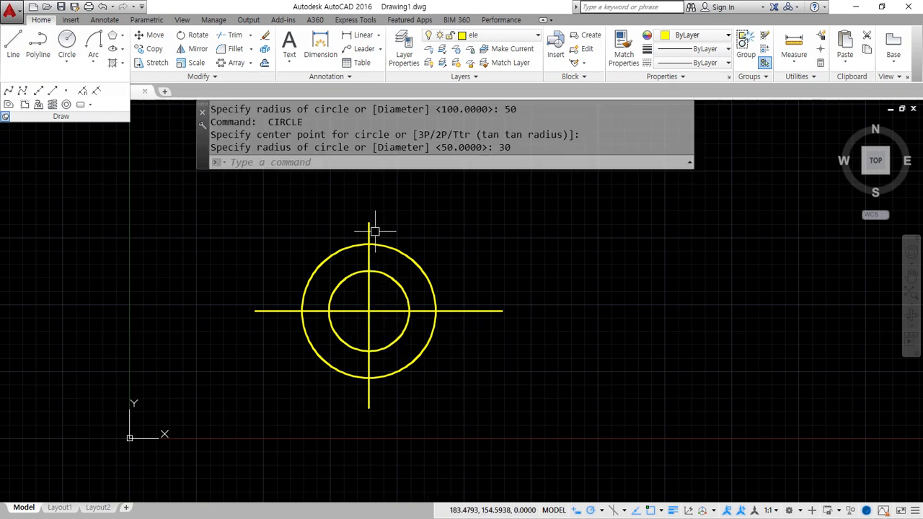
- Trim both ends of the horizontal line outside the outer circle
text(tr)
key(Return)
key(Return)
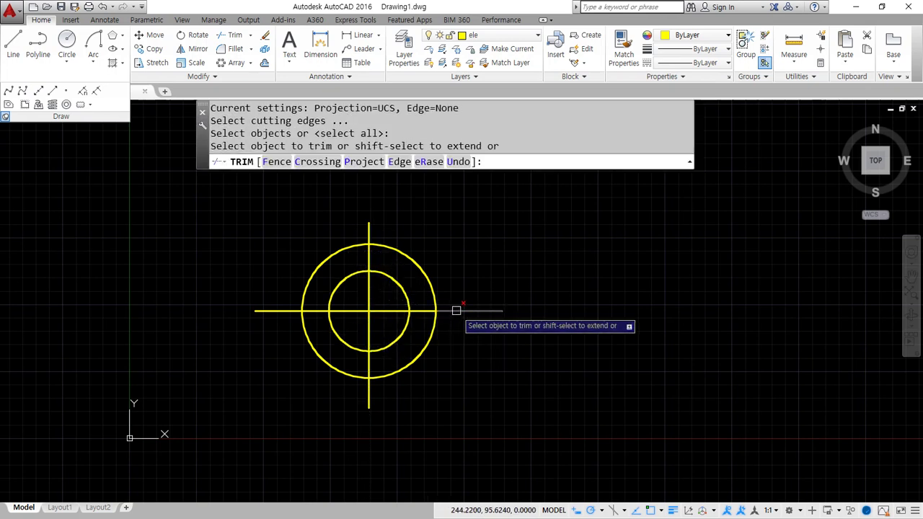
click(455, 311)
click(289, 311)
key(Return)
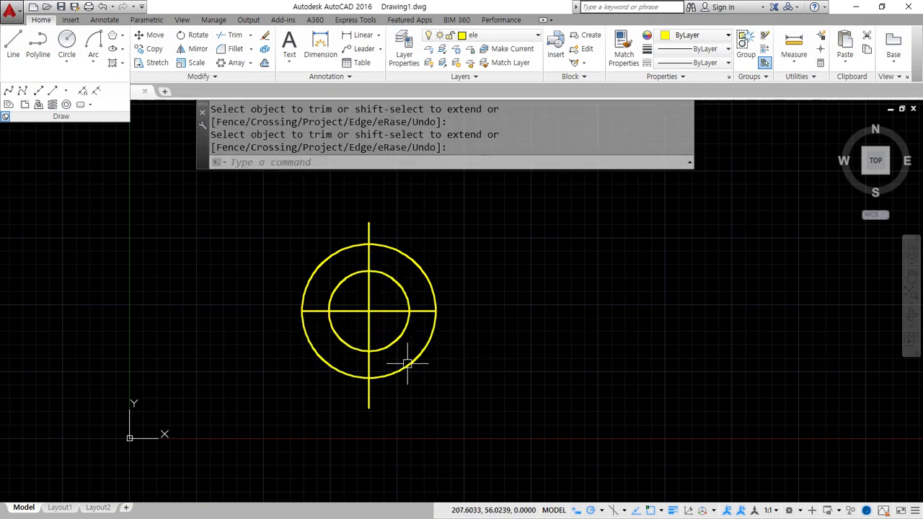
- Erase the outer circle of radius 50
click(406, 366)
text(e)
key(Return)
- Trim both ends of the vertical line outside the circle of radius 30
text(tr)
key(Return)
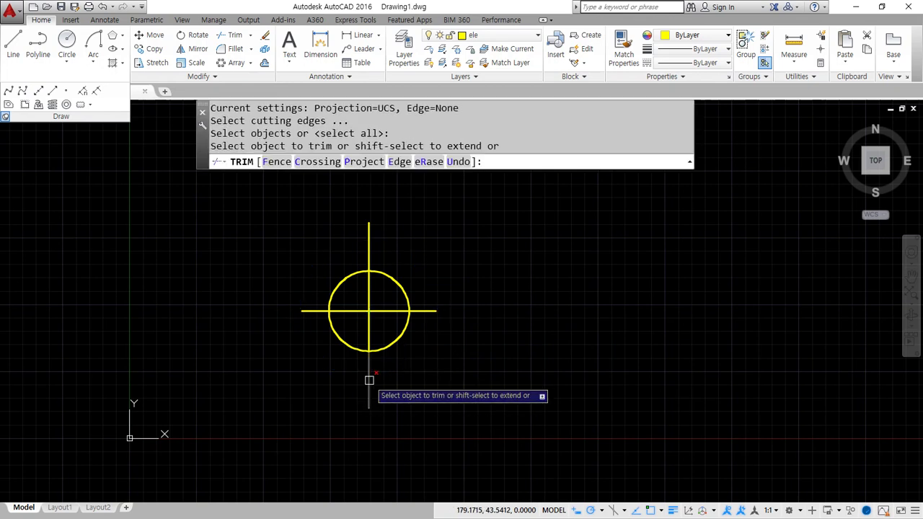
click(369, 380)
click(371, 245)
key(Return)
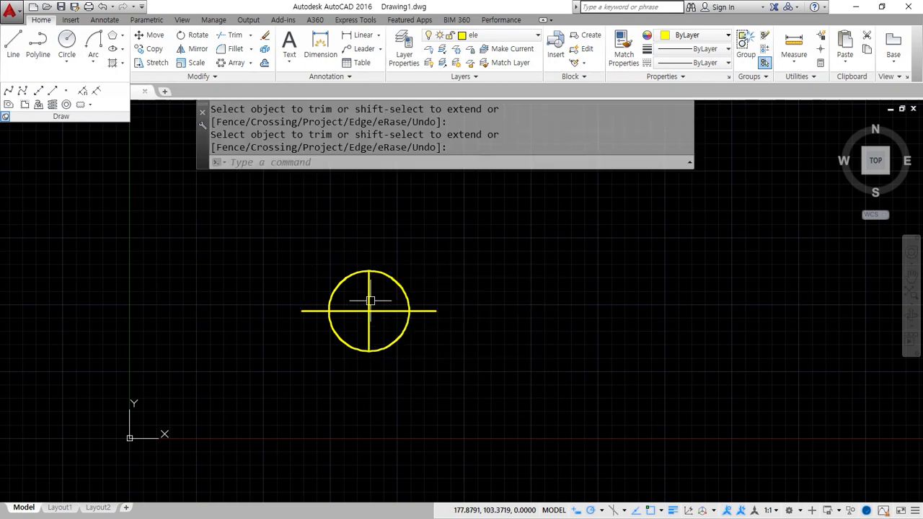
- Erase the remaining circle, keeping only the crossing horizontal and vertical axis lines
click(399, 291)
text(e)
key(Return)
scroll(397, 337, up, 2)
scroll(396, 337, up, 1)
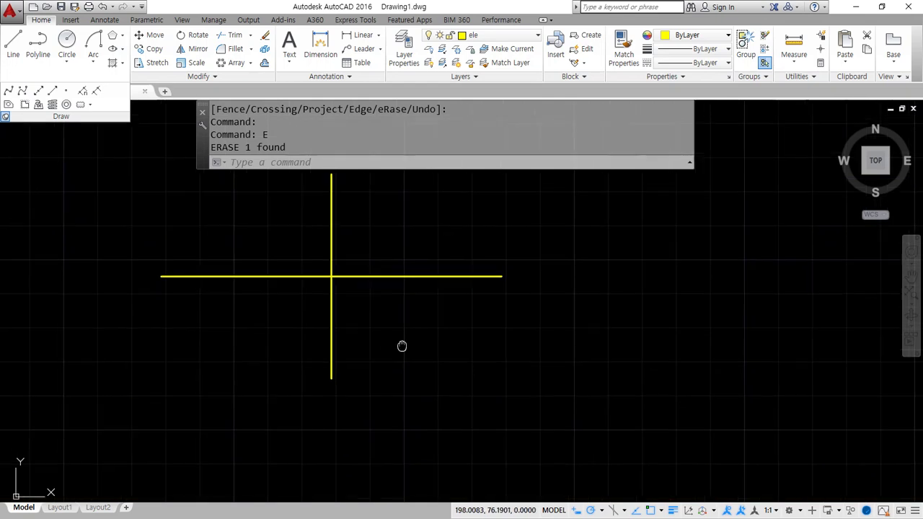
middle_drag(402, 346, 464, 387)
mouse_move(249, 336)
mouse_down()
mouse_move(457, 324)
mouse_move(589, 327)
mouse_move(587, 343)
mouse_up()
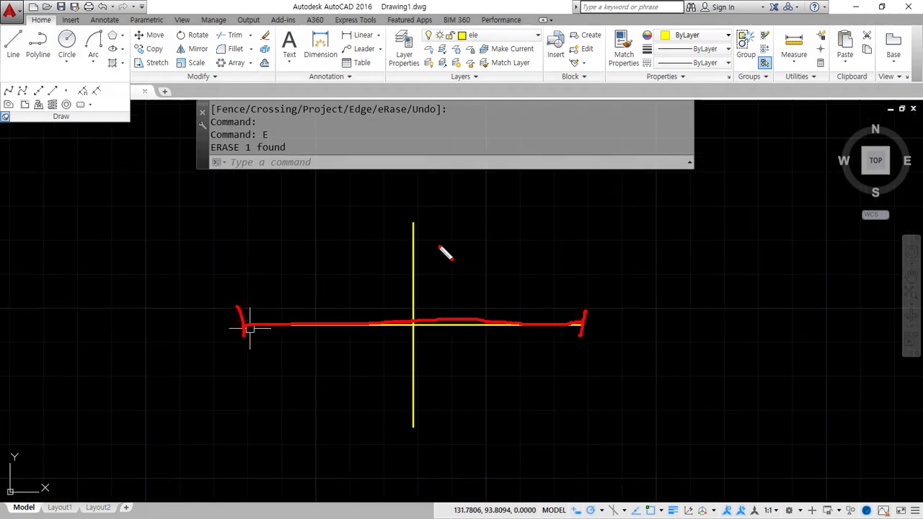
mouse_move(406, 216)
mouse_down()
mouse_move(435, 228)
mouse_move(417, 288)
mouse_move(418, 441)
mouse_up()
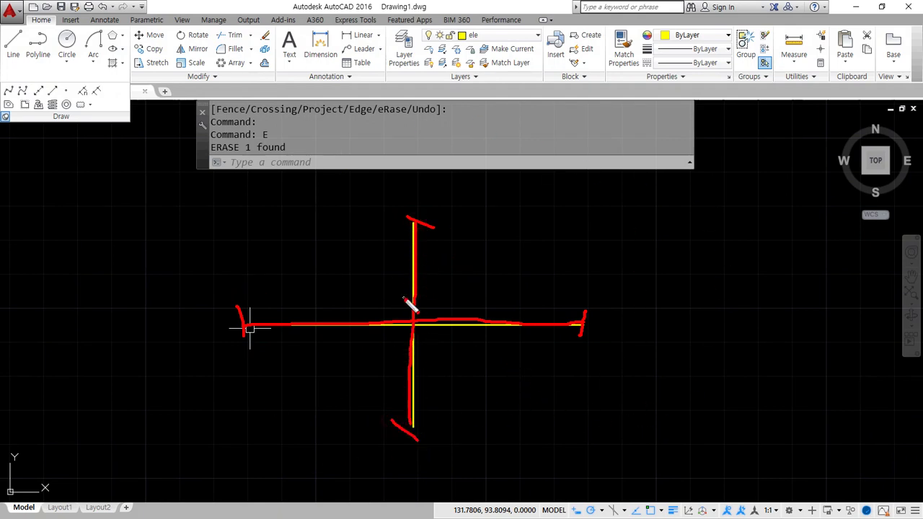
drag(403, 298, 425, 349)
key(Escape)
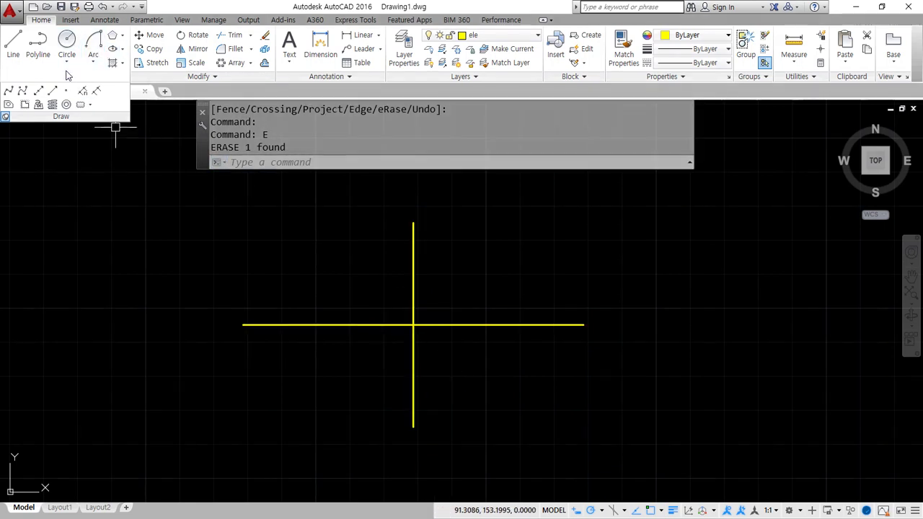
- Draw an Axis, End ellipse using both endpoints of the horizontal line and the upper endpoint of the vertical line
click(121, 50)
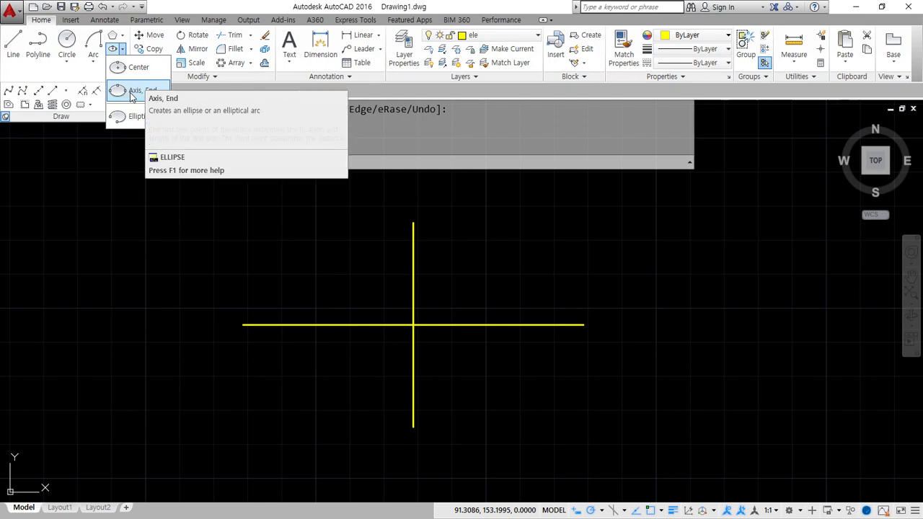
click(131, 96)
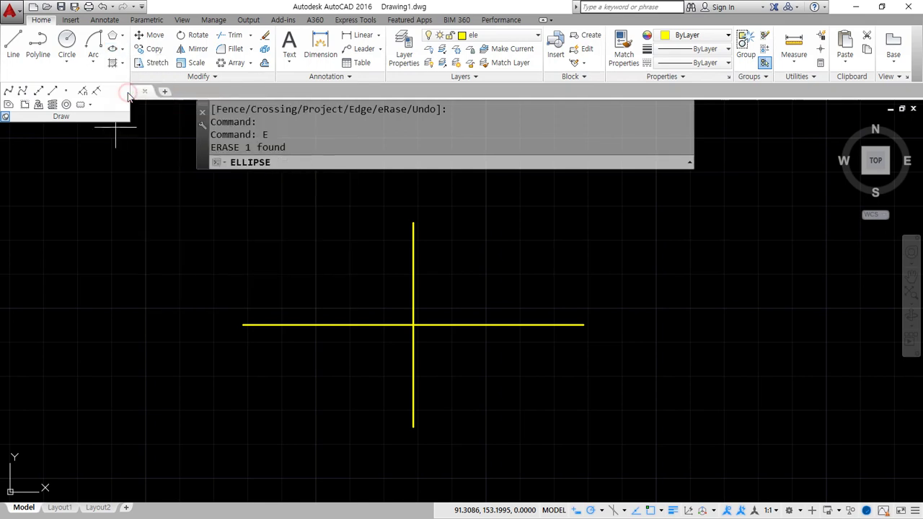
click(243, 325)
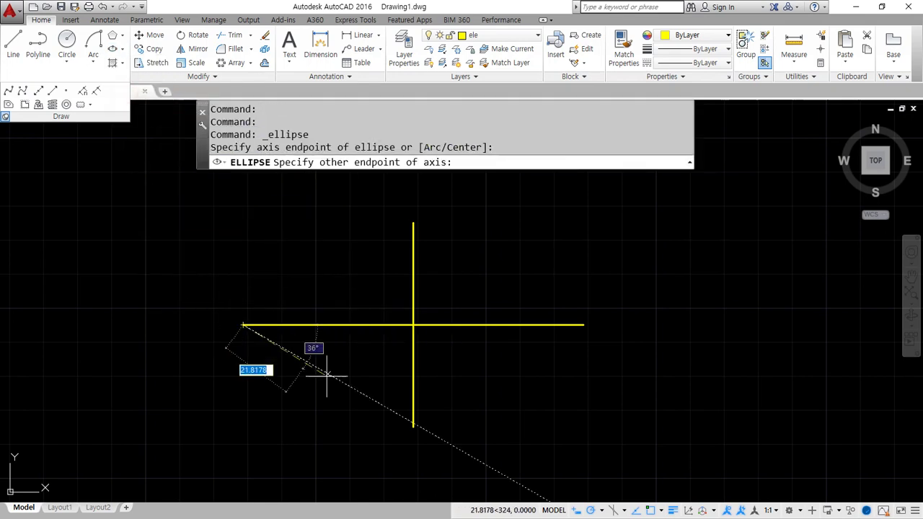
click(579, 326)
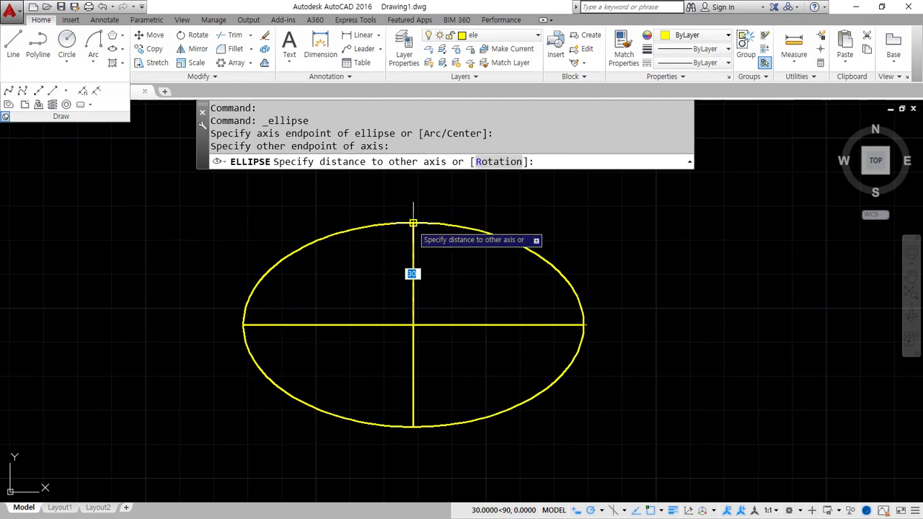
click(414, 223)
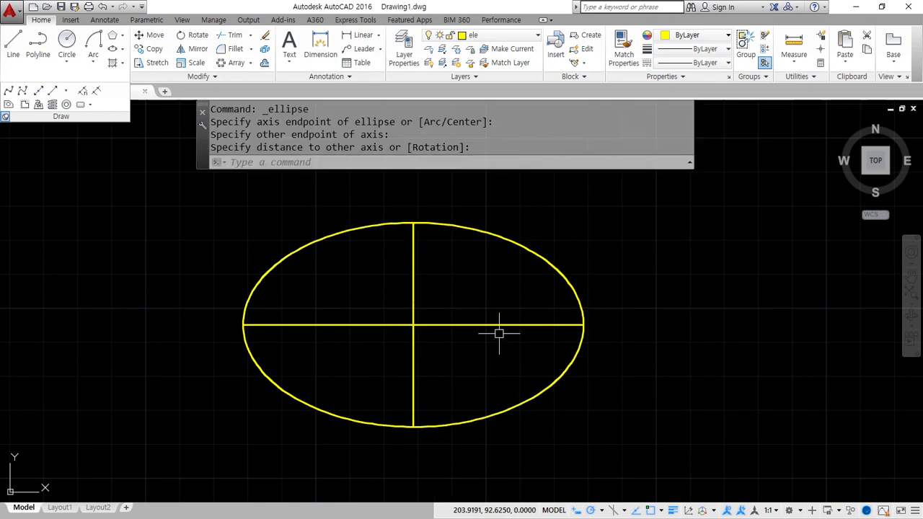
key(ctrl+shift+d)
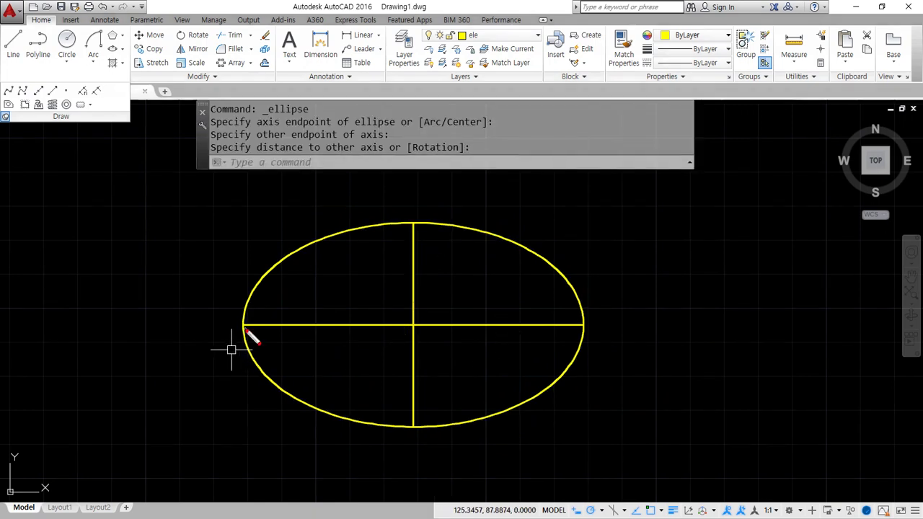
drag(243, 328, 540, 337)
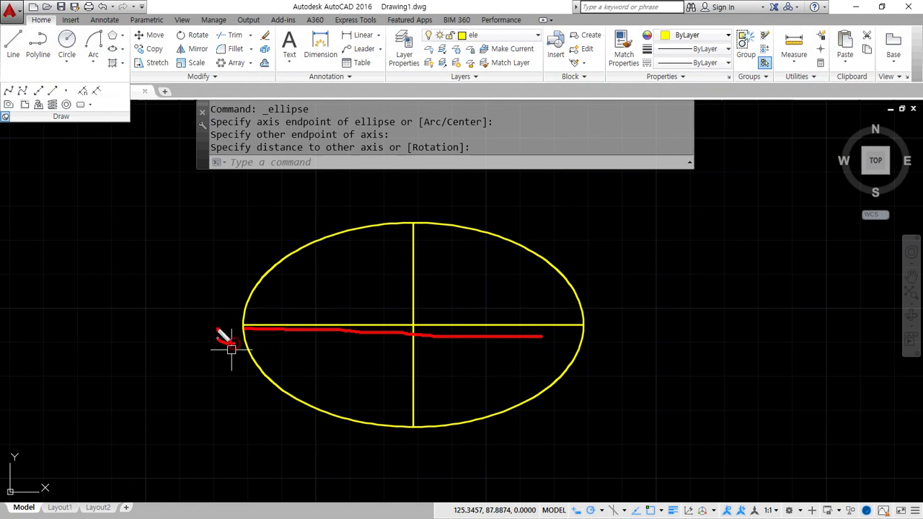
mouse_move(219, 333)
mouse_down()
mouse_move(240, 346)
mouse_move(523, 334)
mouse_up()
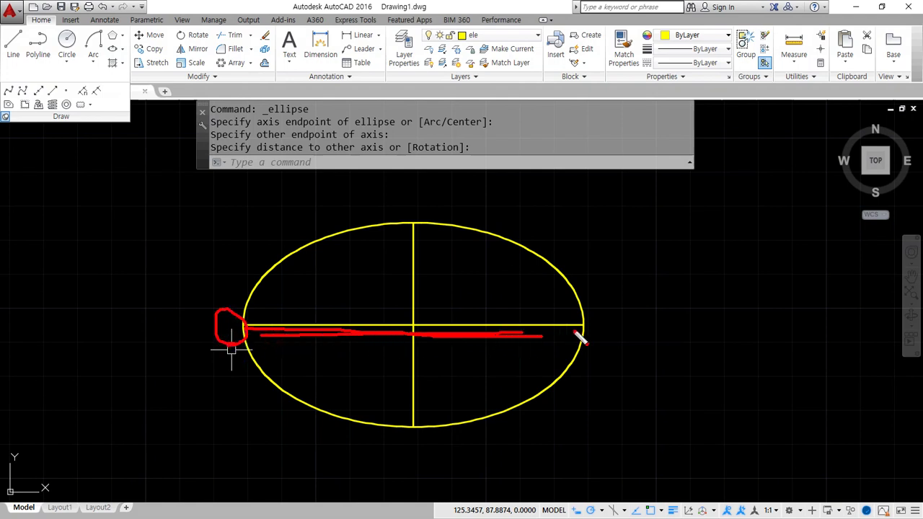
mouse_move(590, 333)
mouse_down()
mouse_move(570, 340)
mouse_move(594, 339)
mouse_up()
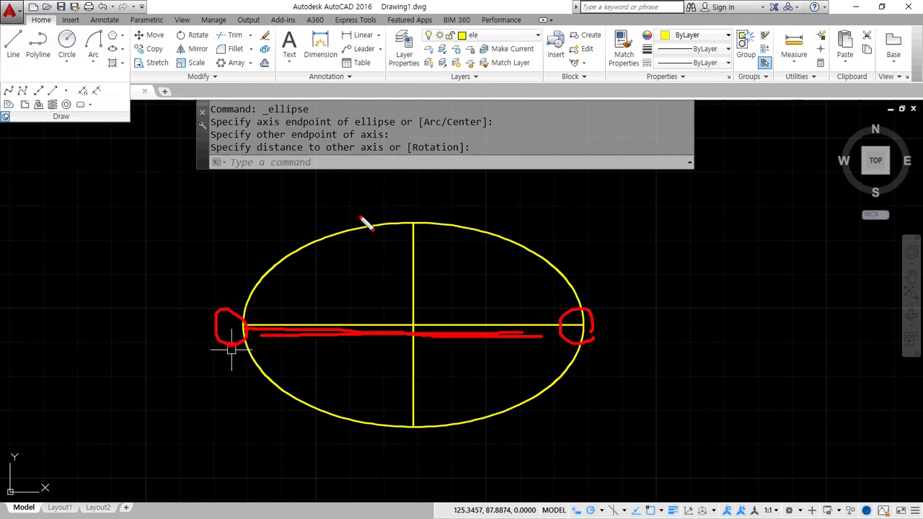
drag(411, 225, 405, 410)
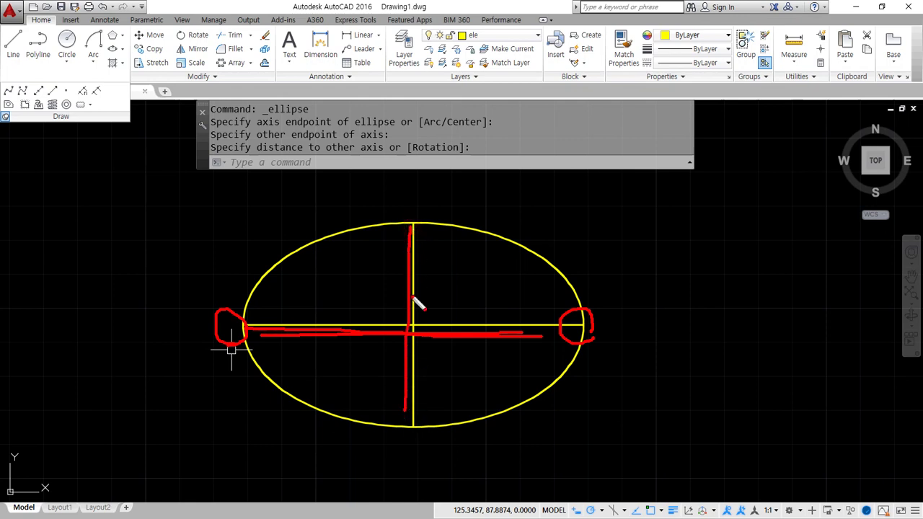
drag(421, 246, 434, 245)
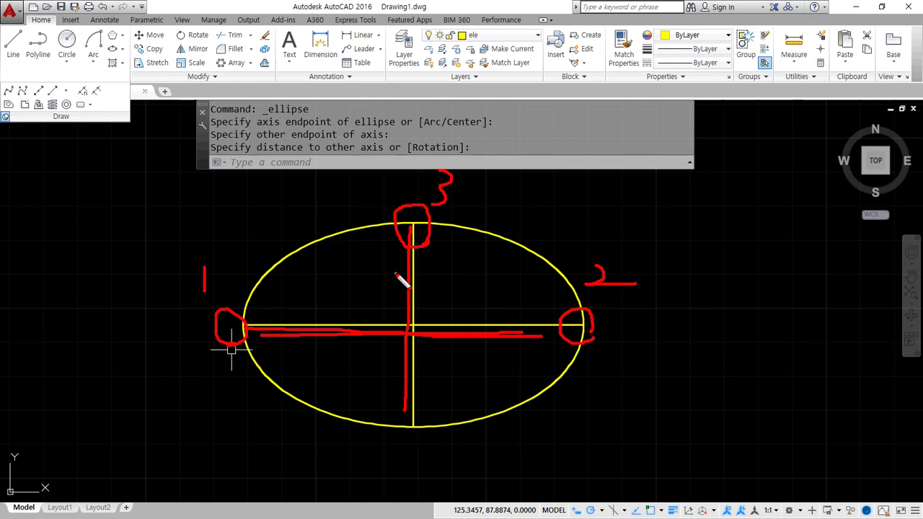
key(Escape)
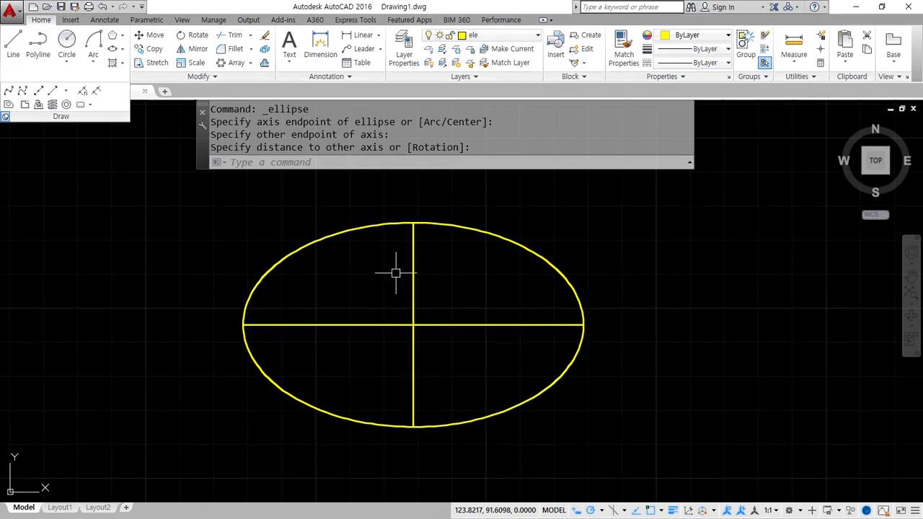
- Erase the ellipse while leaving the two axis lines in place
click(433, 225)
text(e)
key(Return)
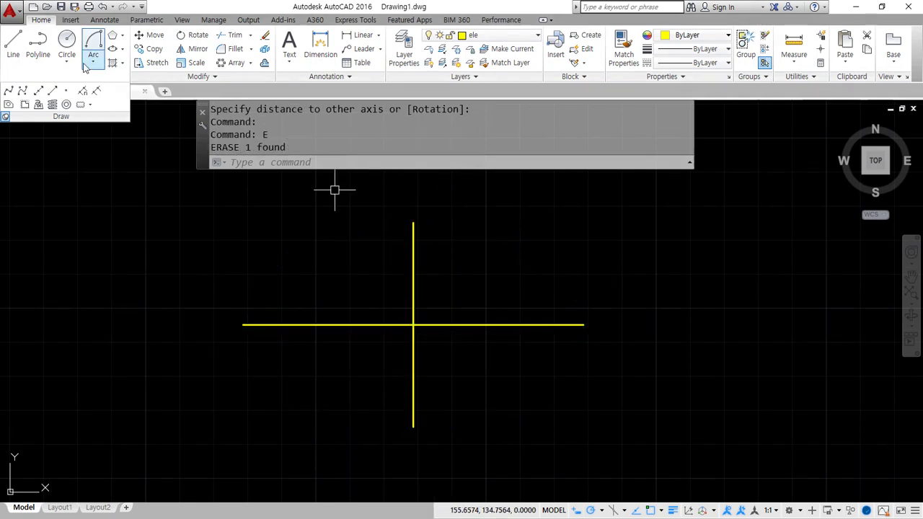
- Draw a Center ellipse from the lines' intersection through the horizontal line's right endpoint and the vertical line's upper endpoint
click(120, 49)
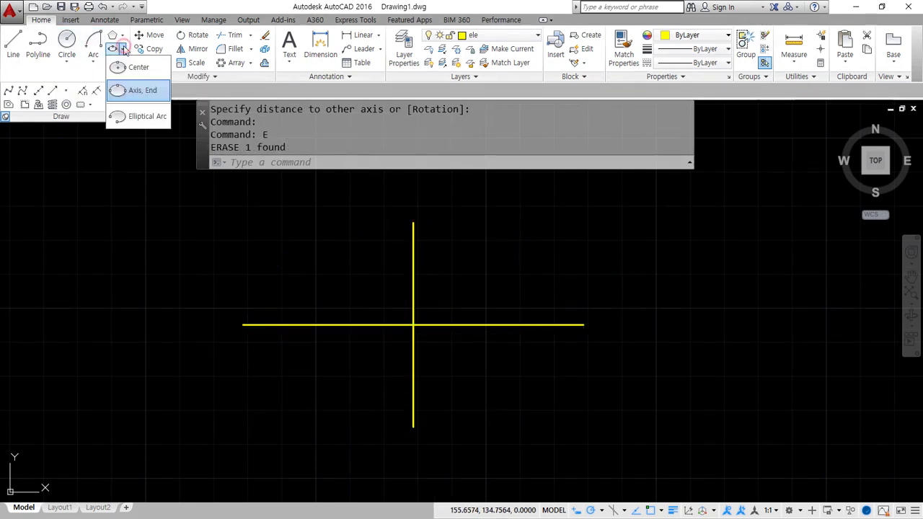
click(144, 72)
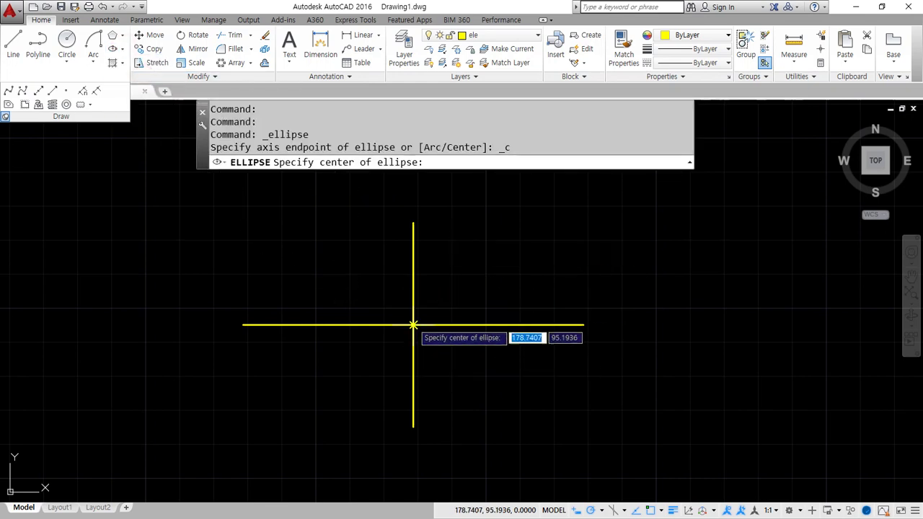
click(413, 325)
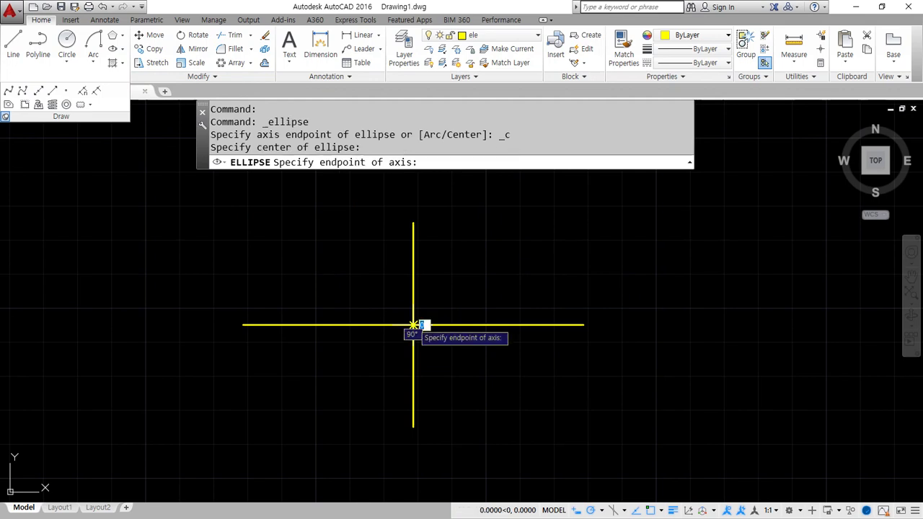
click(583, 326)
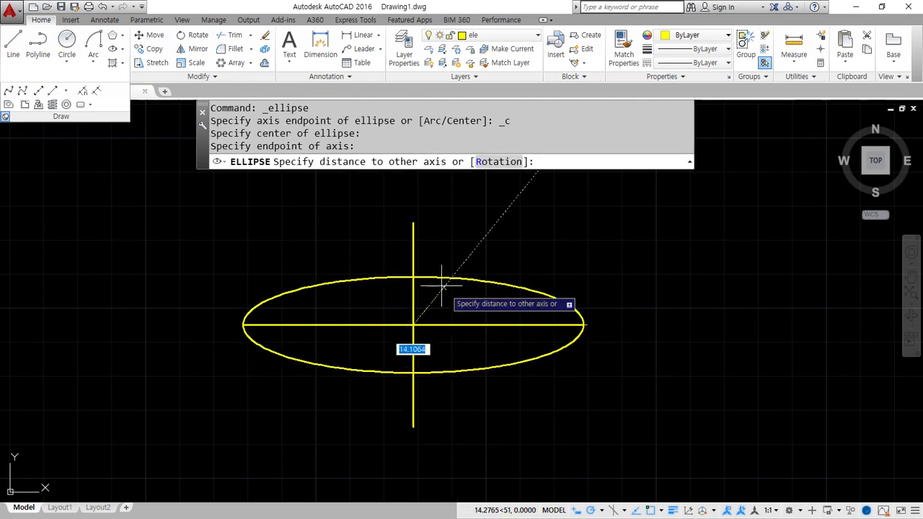
click(413, 223)
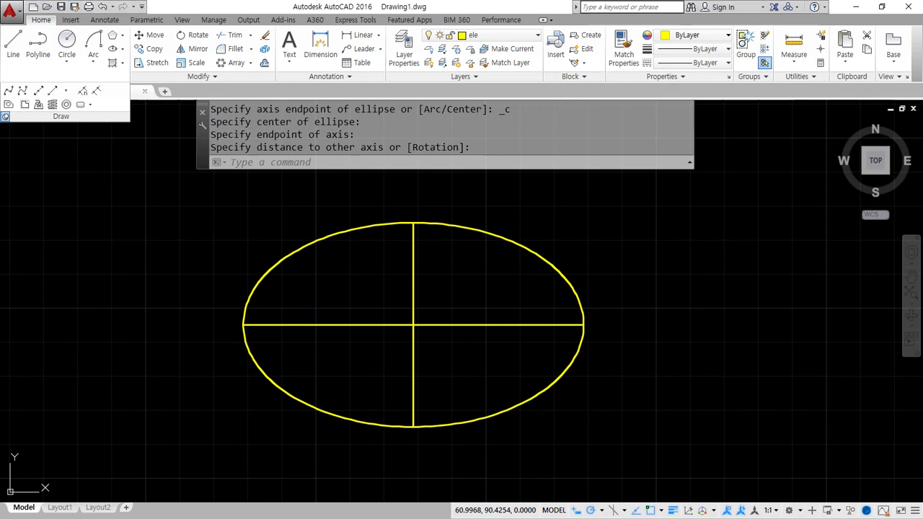
- Erase the ellipse together with its horizontal and vertical axis lines
click(628, 426)
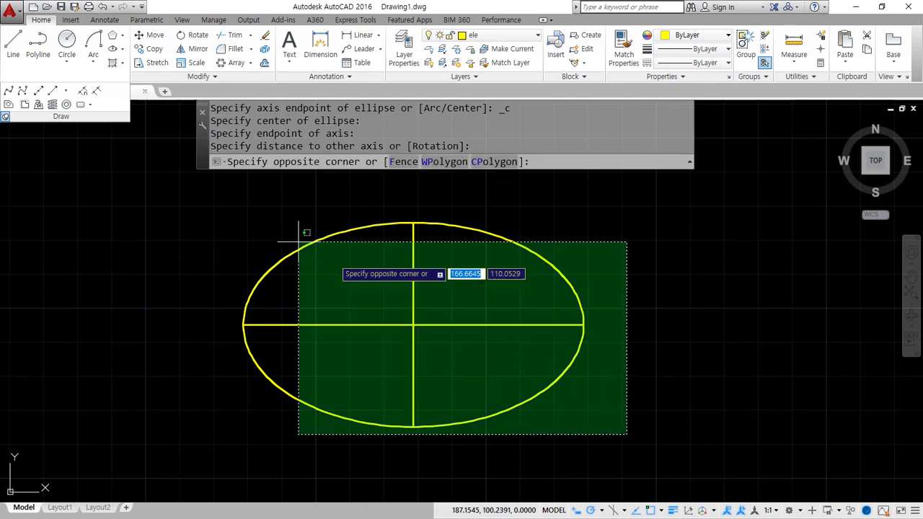
click(216, 202)
text(E)
key(Return)
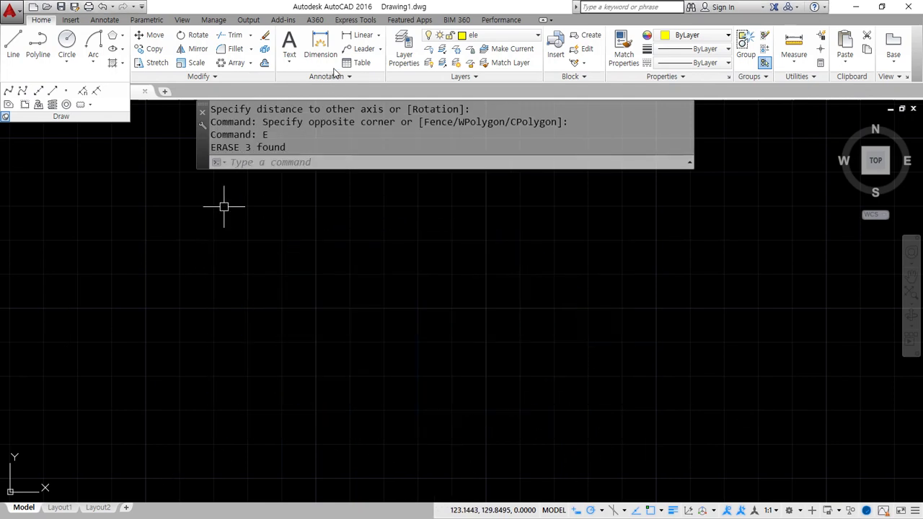
- Make the cen layer current and draw a long horizontal centerline across the empty drawing area
click(494, 35)
click(480, 63)
text(L)
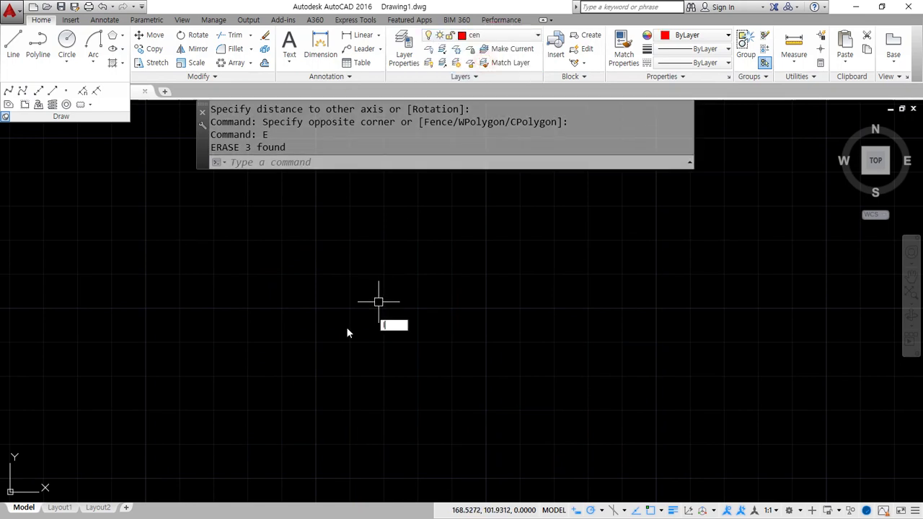
key(Return)
click(113, 244)
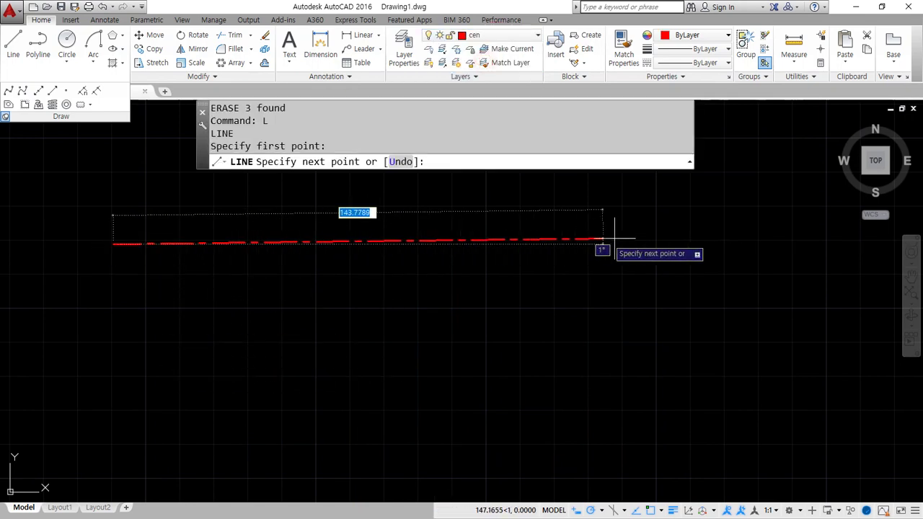
click(724, 244)
key(Return)
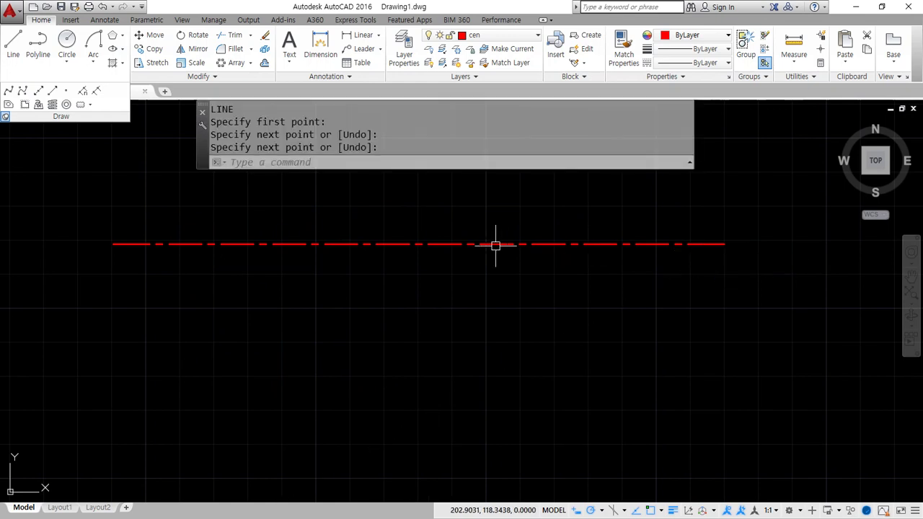
- Offset the horizontal centerline by 20 both above and below
text(o)
key(Return)
text(20)
key(Return)
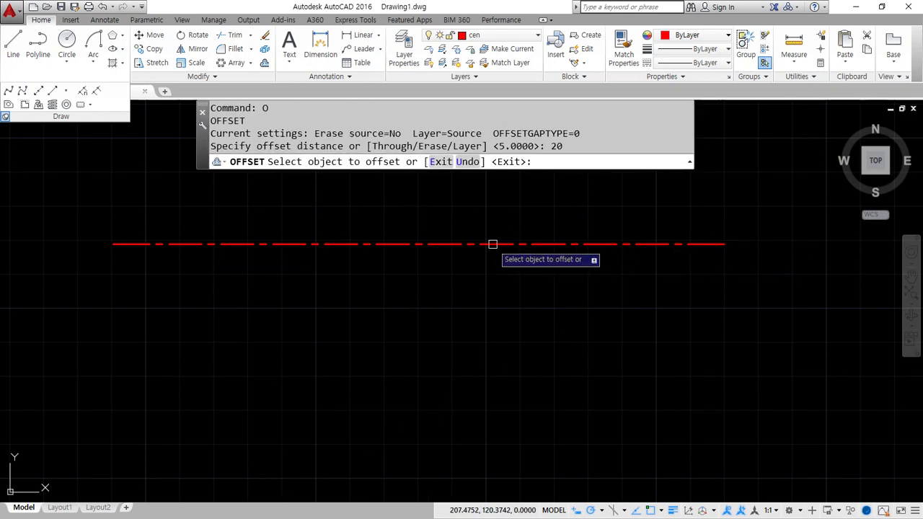
click(405, 244)
click(409, 217)
click(396, 244)
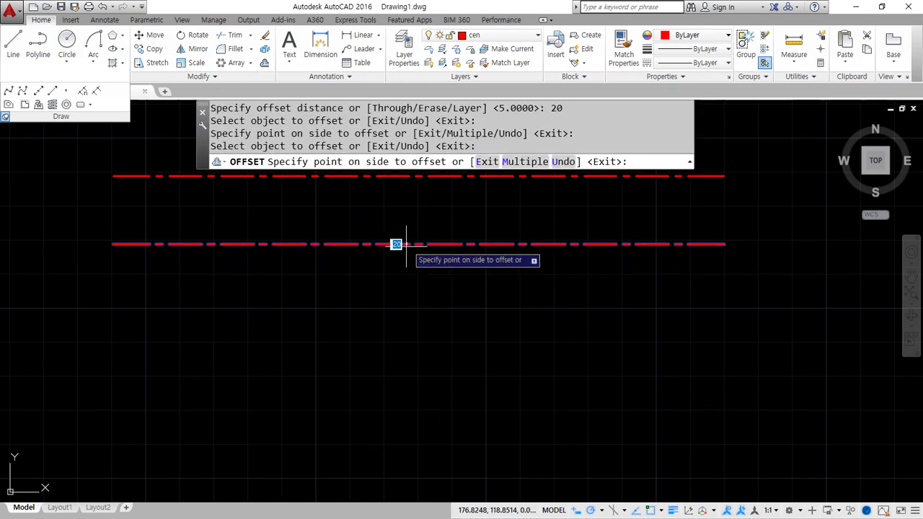
click(399, 275)
key(Return)
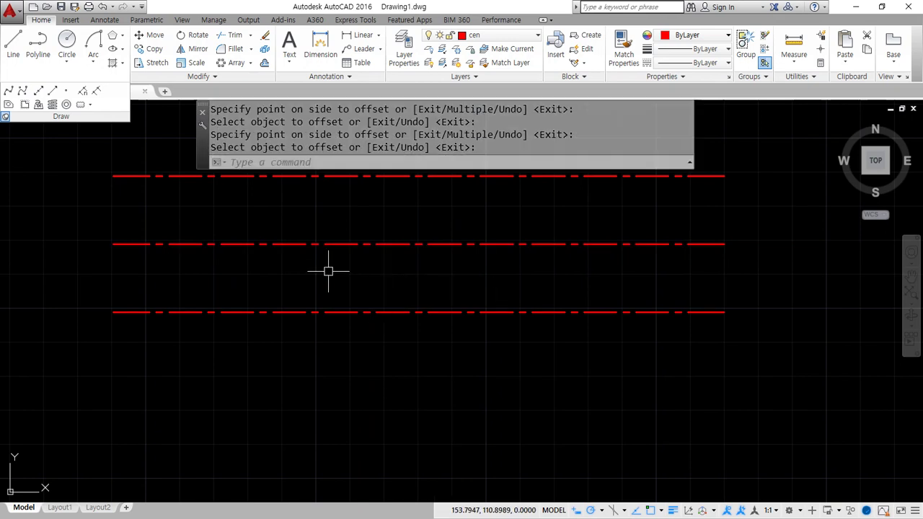
- Draw two vertical centerlines crossing all three horizontal centerlines, one near their left ends and one near their right ends
scroll(356, 265, down, 2)
text(l)
key(Return)
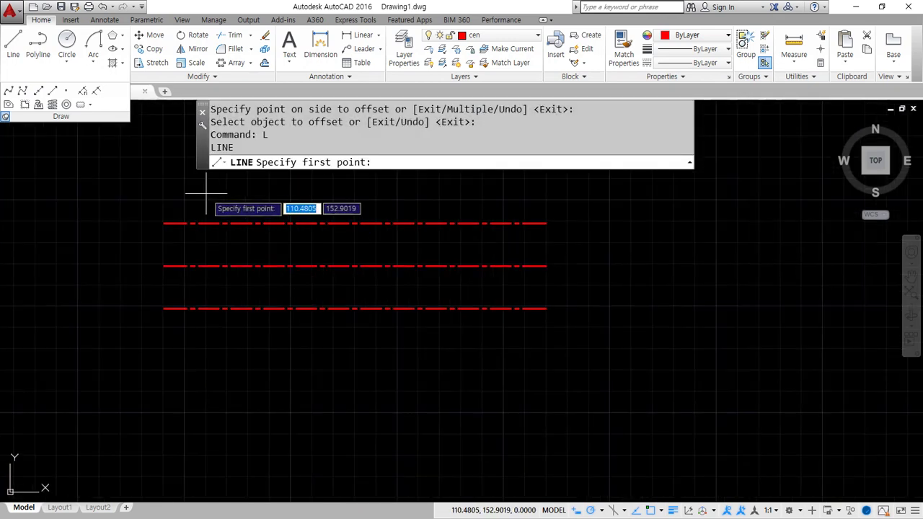
click(206, 195)
click(206, 349)
key(Return)
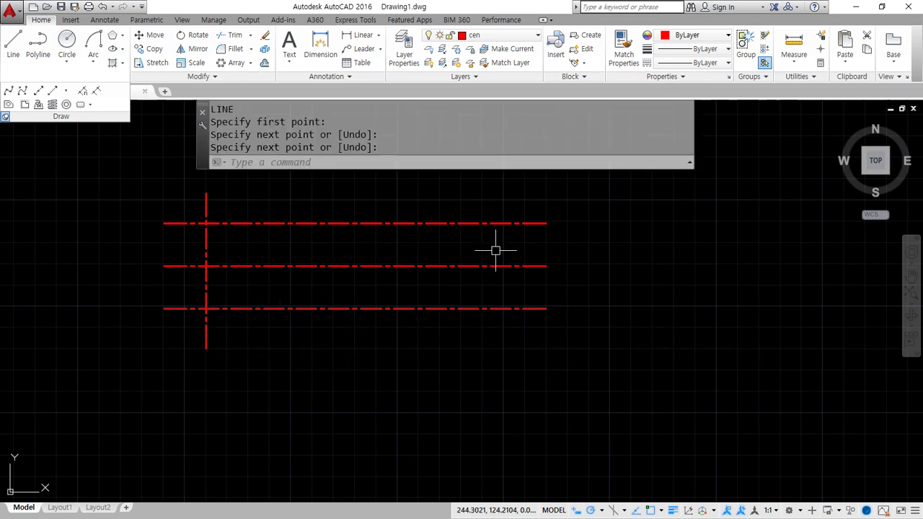
key(Return)
click(525, 202)
click(525, 353)
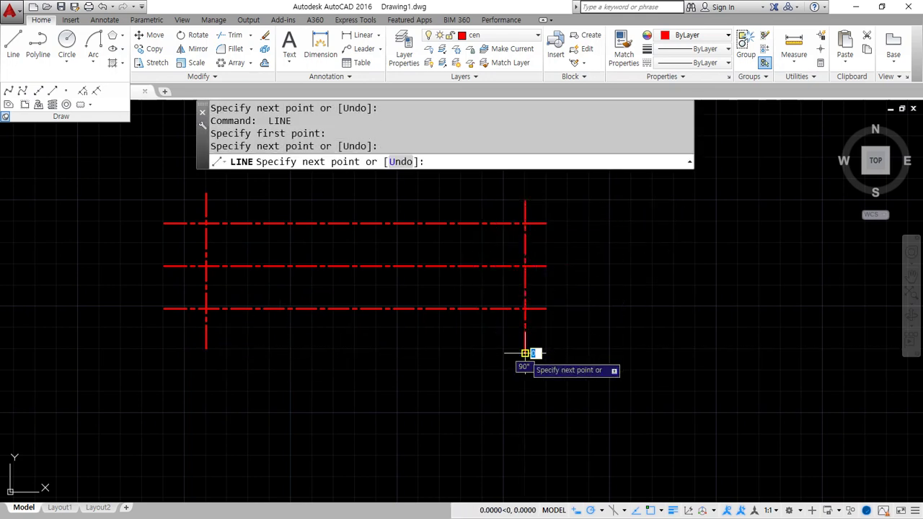
- Move the upper and lower horizontal lines and both vertical lines to the ele layer, excluding the middle centerline
key(Return)
click(546, 324)
click(506, 297)
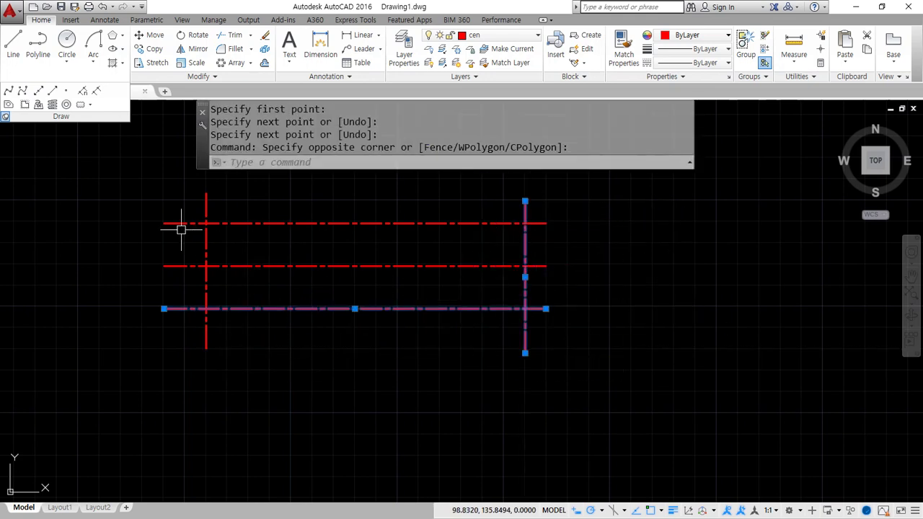
click(223, 237)
click(205, 215)
click(482, 34)
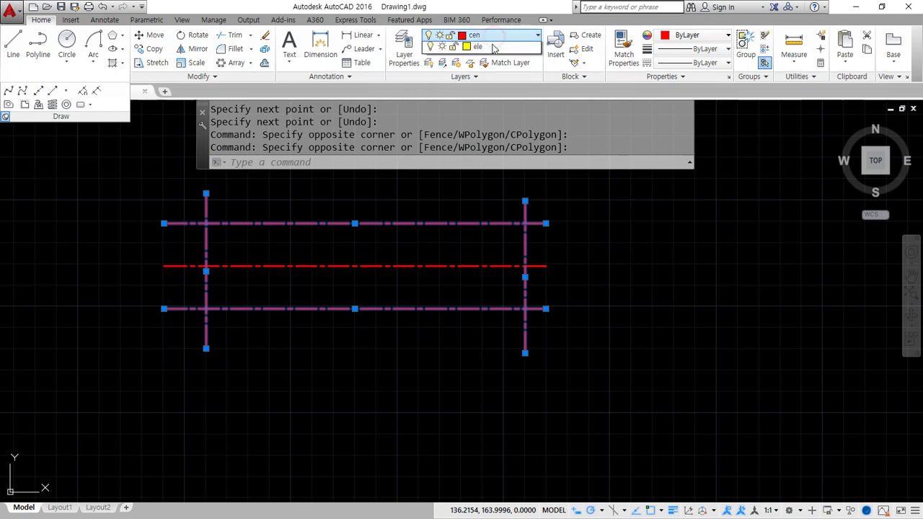
click(488, 76)
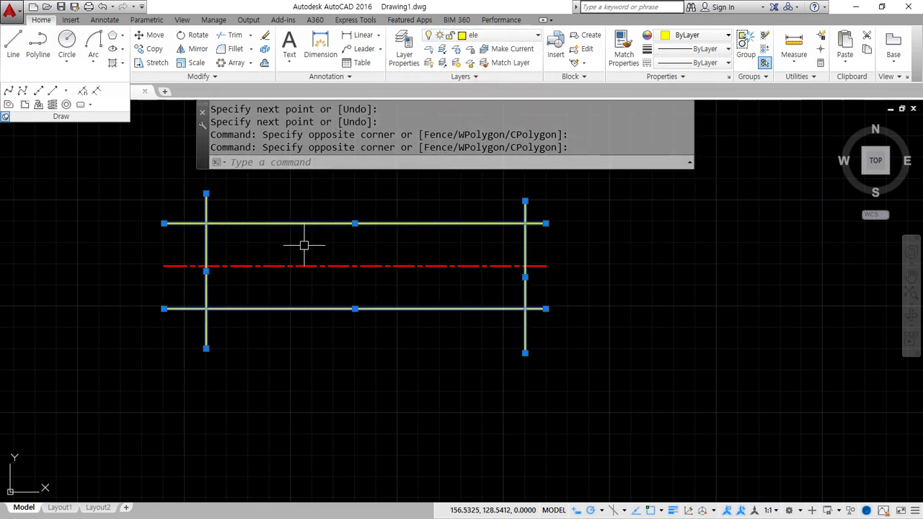
key(Escape)
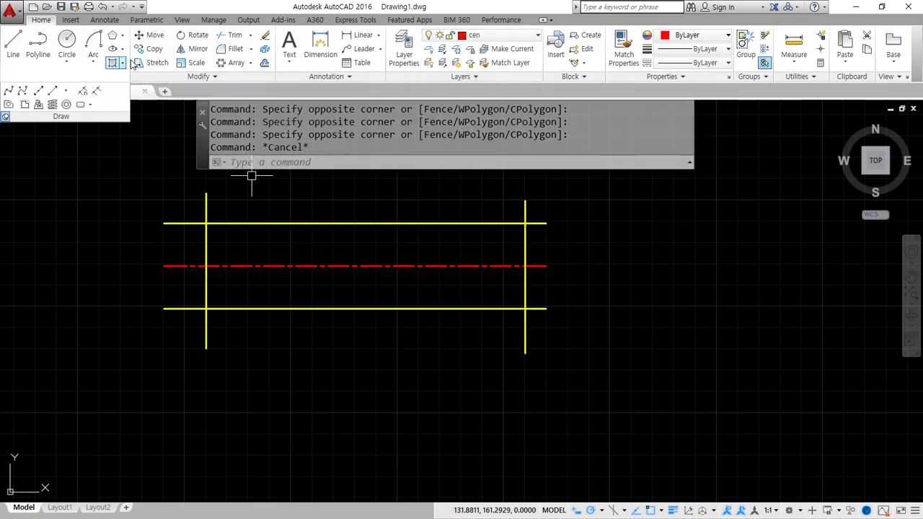
- Fillet all four corners of the yellow outline with radius 0 in Multiple mode to form a closed rectangle
click(235, 48)
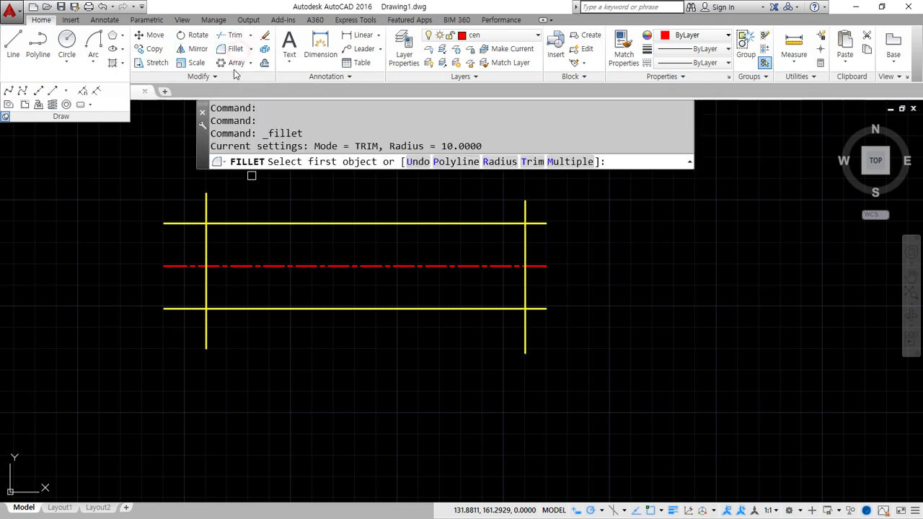
click(490, 161)
key(Return)
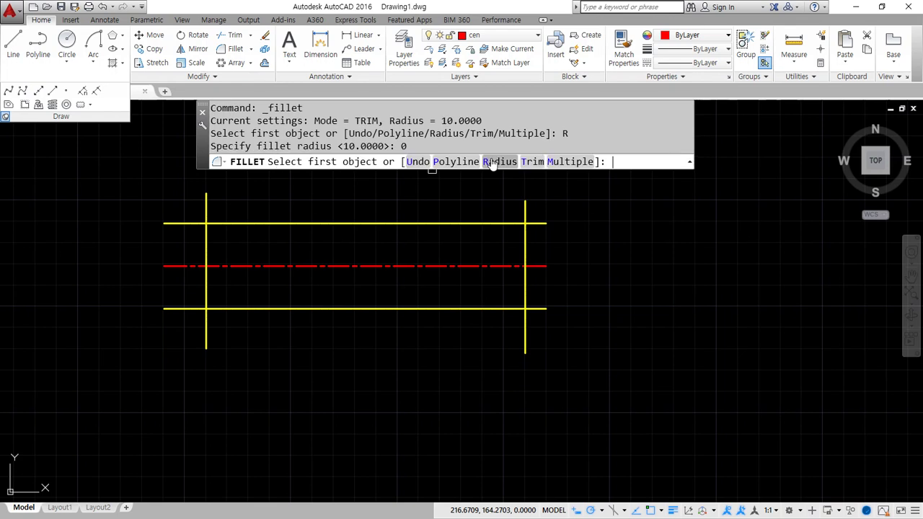
click(570, 161)
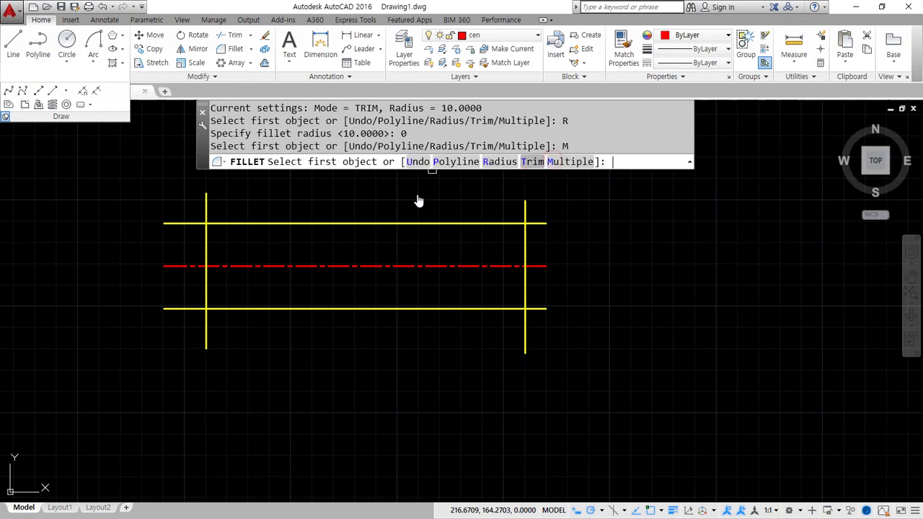
click(206, 247)
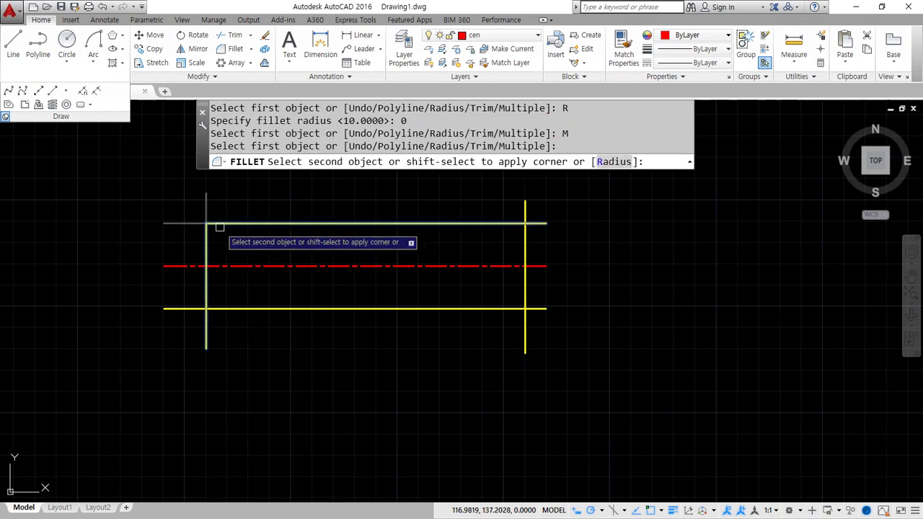
click(221, 224)
click(207, 287)
click(231, 308)
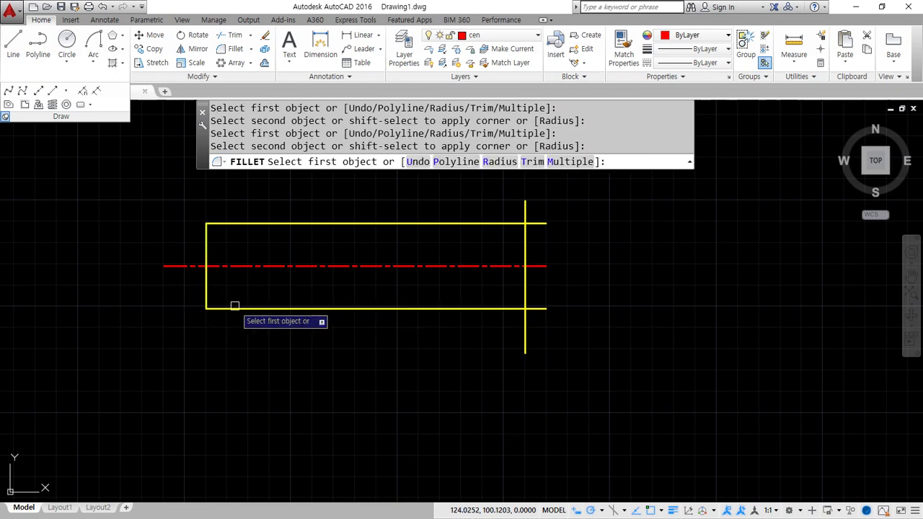
click(509, 308)
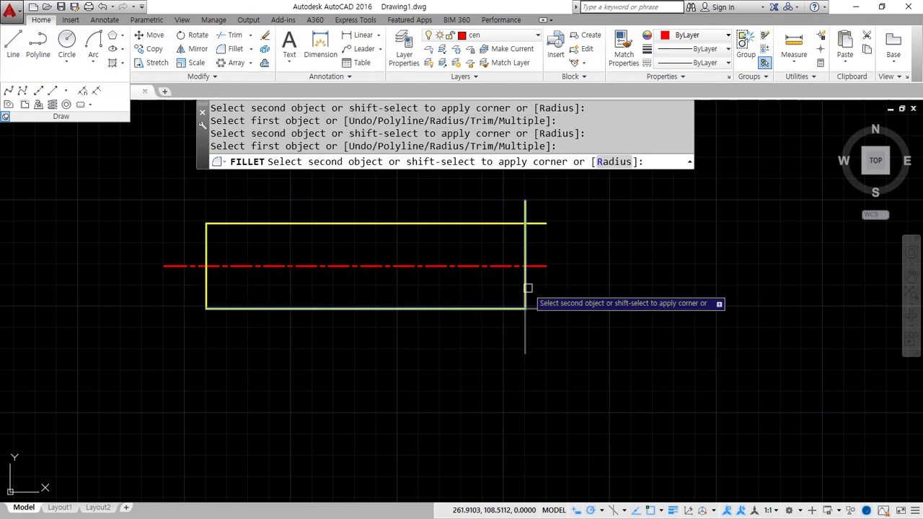
click(525, 285)
click(526, 238)
click(509, 224)
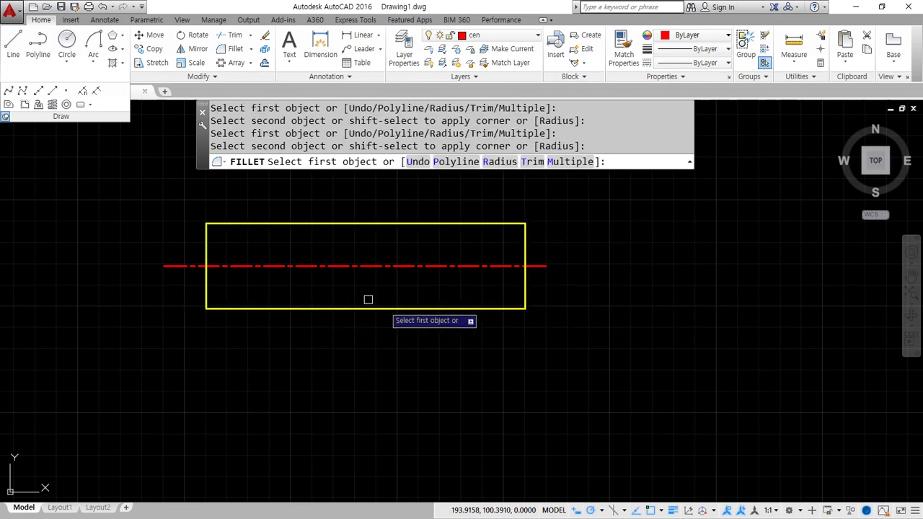
key(Return)
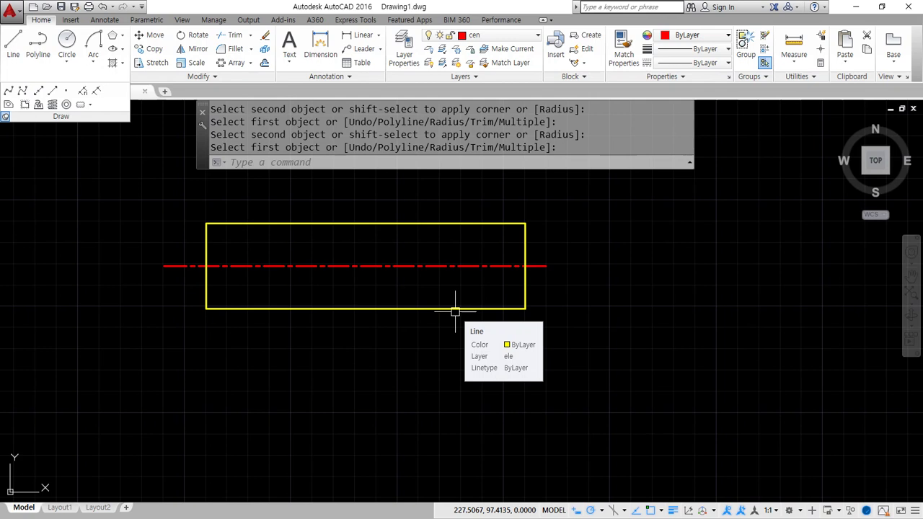
- Stretch the right end of the rectangle and its centerline horizontally to the right by about 188
scroll(585, 338, down, 2)
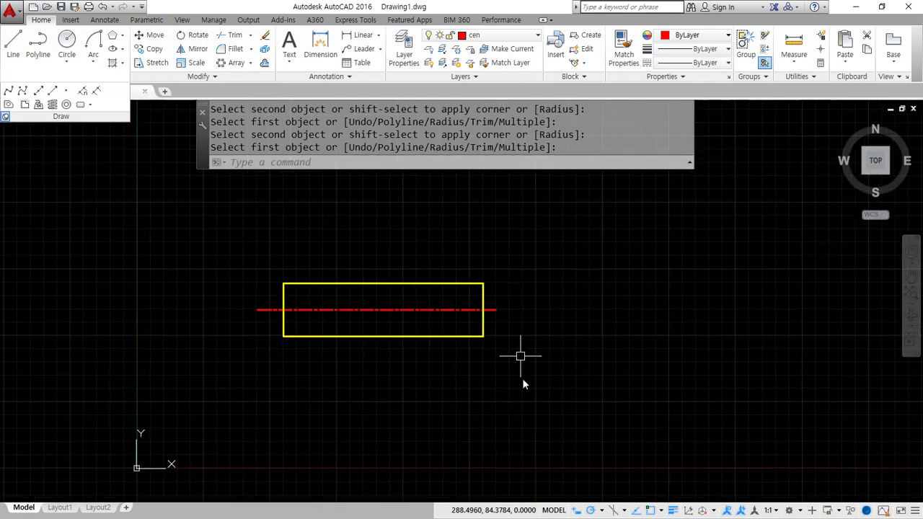
text(s)
key(Return)
click(548, 401)
click(450, 231)
key(Return)
click(391, 242)
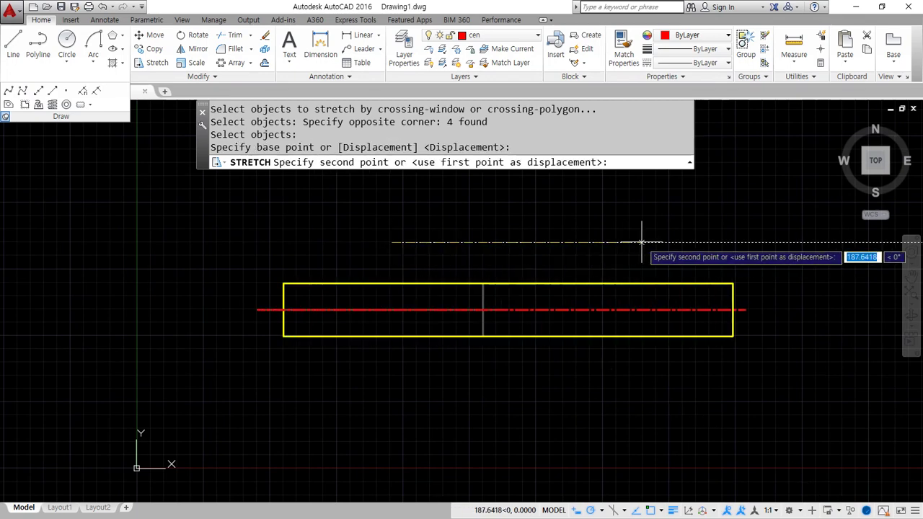
click(642, 241)
mouse_move(515, 320)
middle_down()
mouse_move(426, 319)
mouse_move(414, 287)
middle_up()
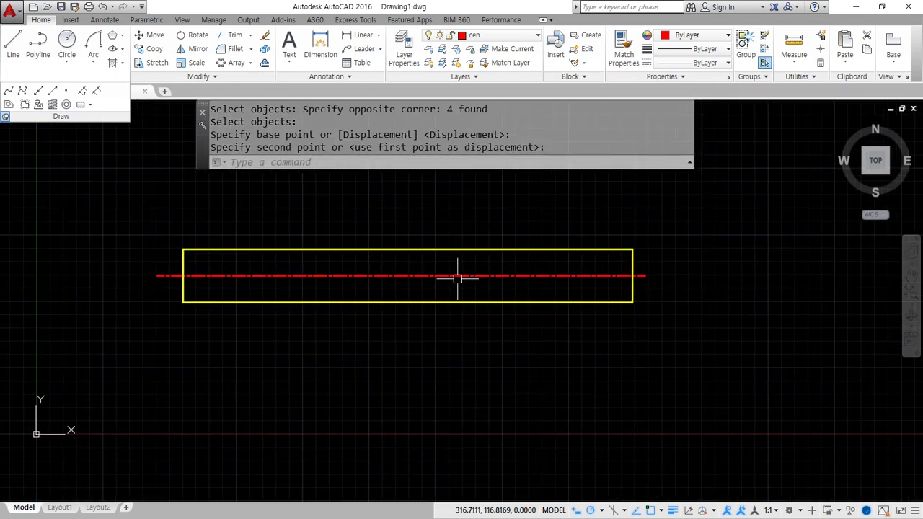
- Draw a slanted line across the rectangle's right part, from above its upper edge to below its lower edge
text(l)
key(Return)
click(593, 226)
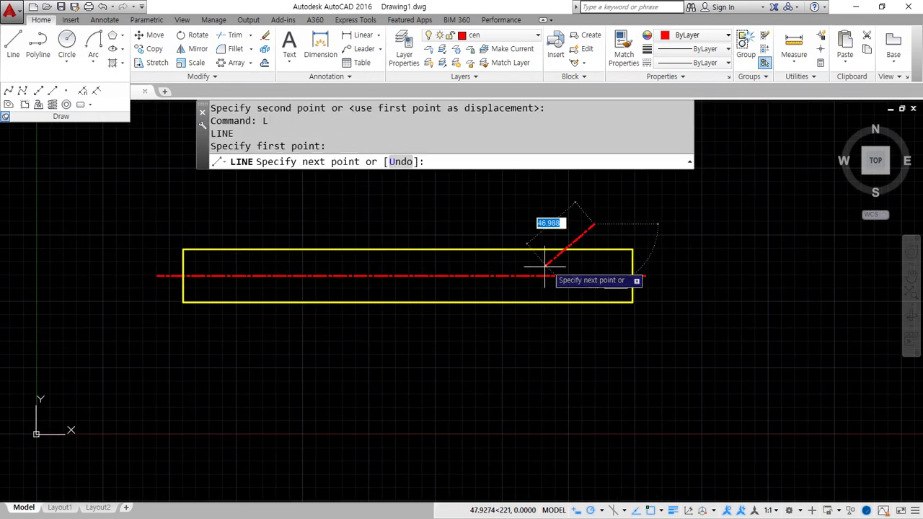
click(426, 319)
key(Return)
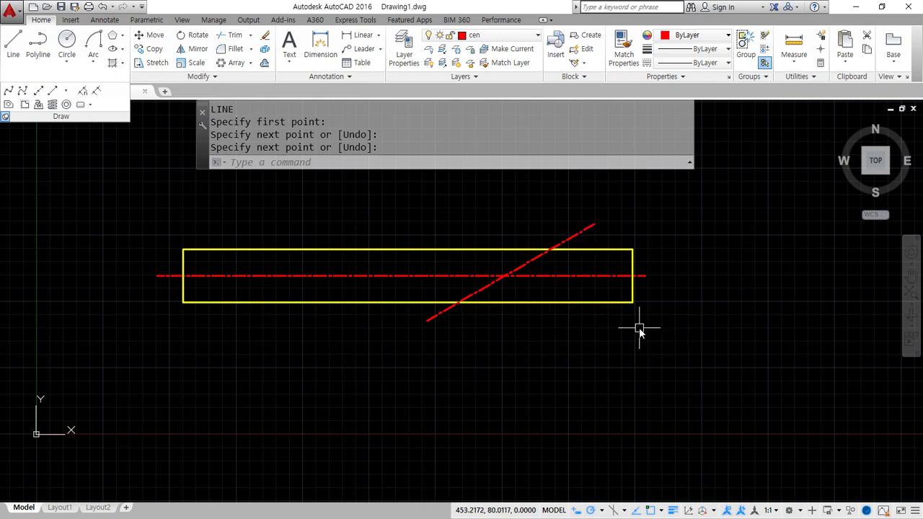
- Match the slanted line's properties to the rectangle's lower edge
text(ma)
key(Return)
click(533, 301)
click(487, 284)
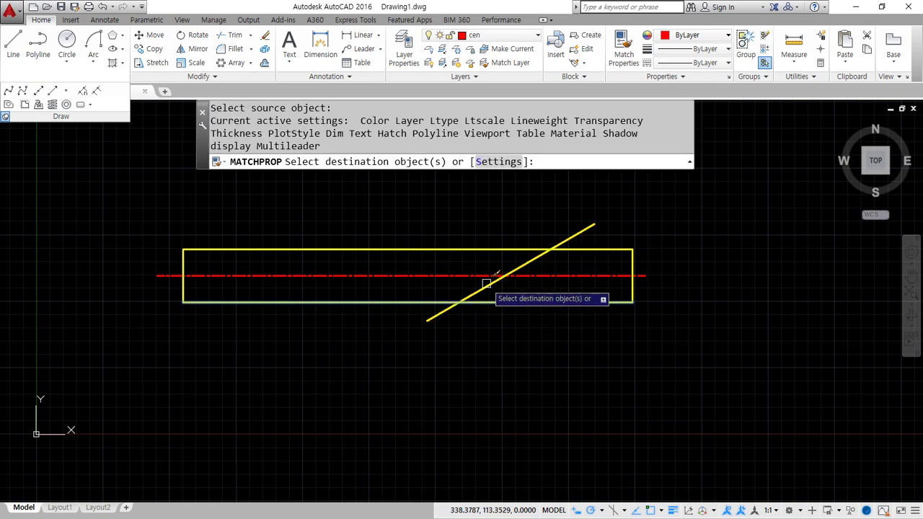
key(Return)
- Fillet the slanted line with the rectangle's lower and upper edges at radius 0, keeping the portions to its left
text(f)
key(Return)
click(440, 302)
click(472, 291)
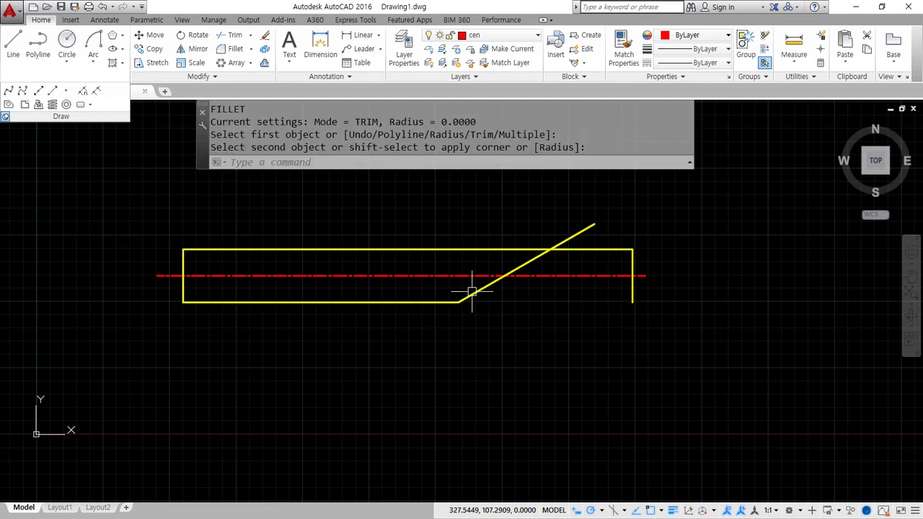
key(Return)
click(537, 257)
click(527, 249)
- Erase the detached vertical line at the far right of the shape
click(621, 225)
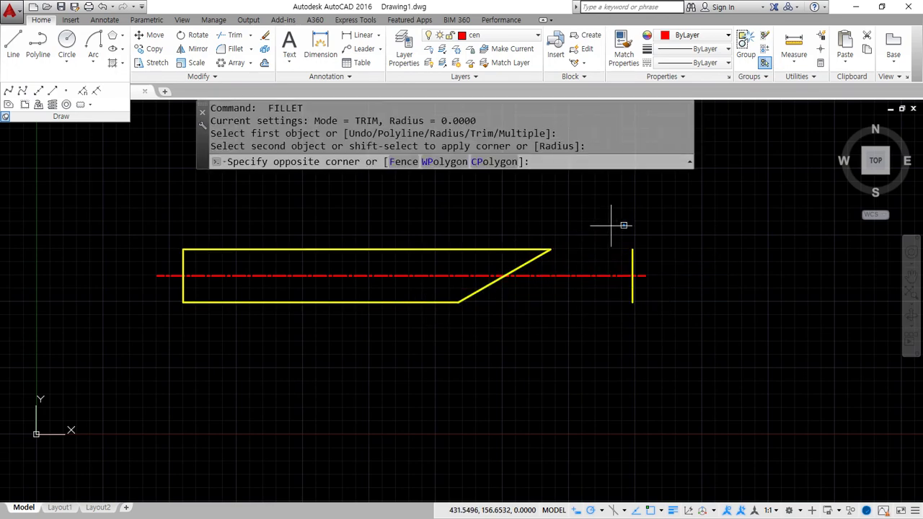
click(671, 364)
text(e)
key(Return)
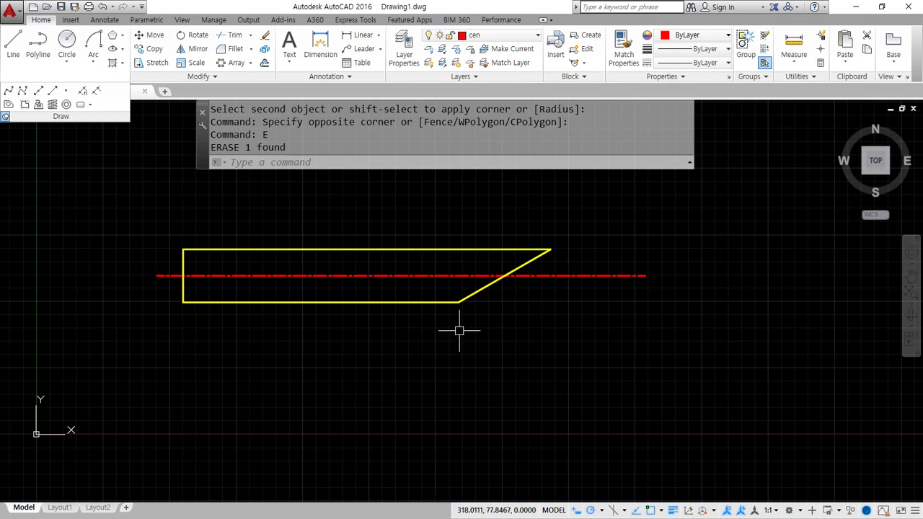
mouse_move(374, 491)
mouse_down()
mouse_move(382, 409)
mouse_move(446, 445)
mouse_up()
key(Escape)
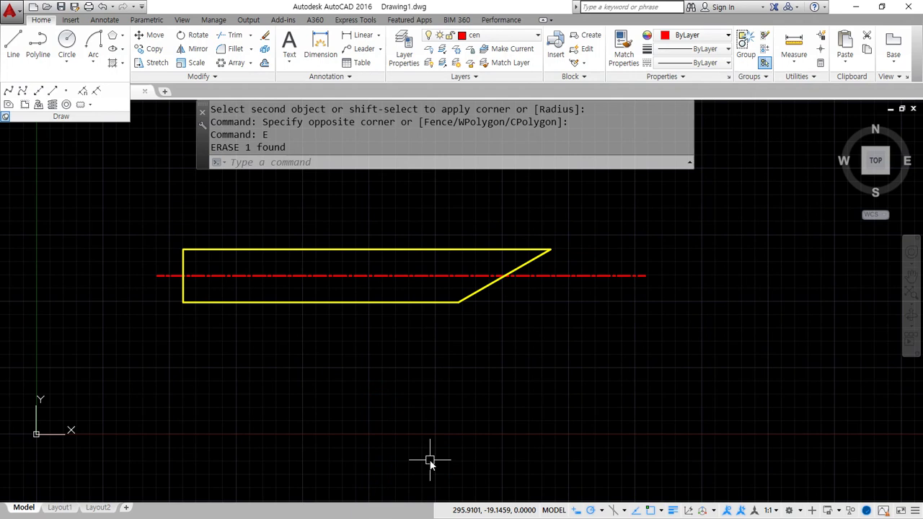
- Copy the horizontal centerline to the empty area below the shape
text(cp)
key(Return)
click(583, 261)
click(569, 292)
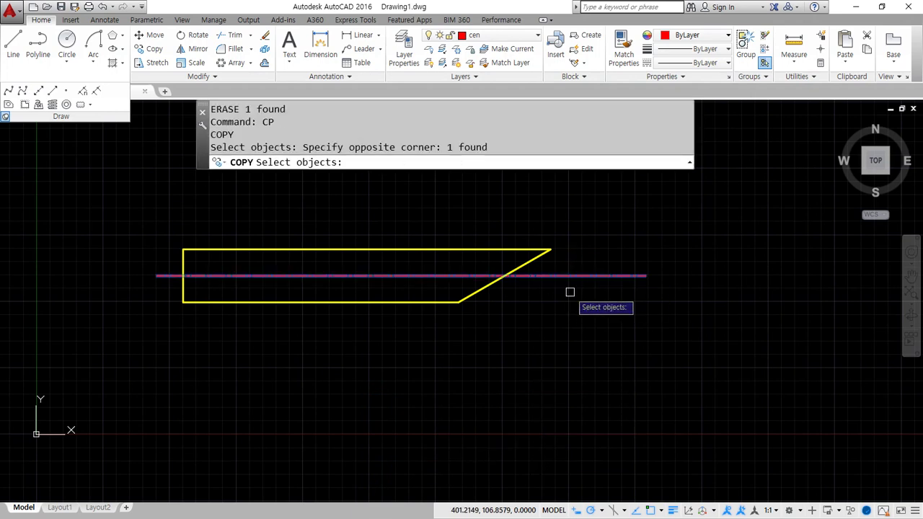
key(Return)
click(672, 320)
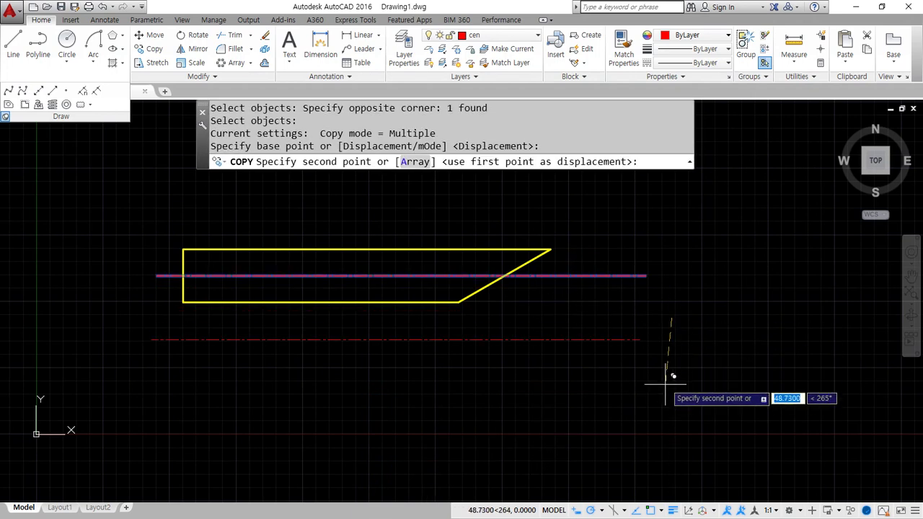
click(670, 432)
key(Return)
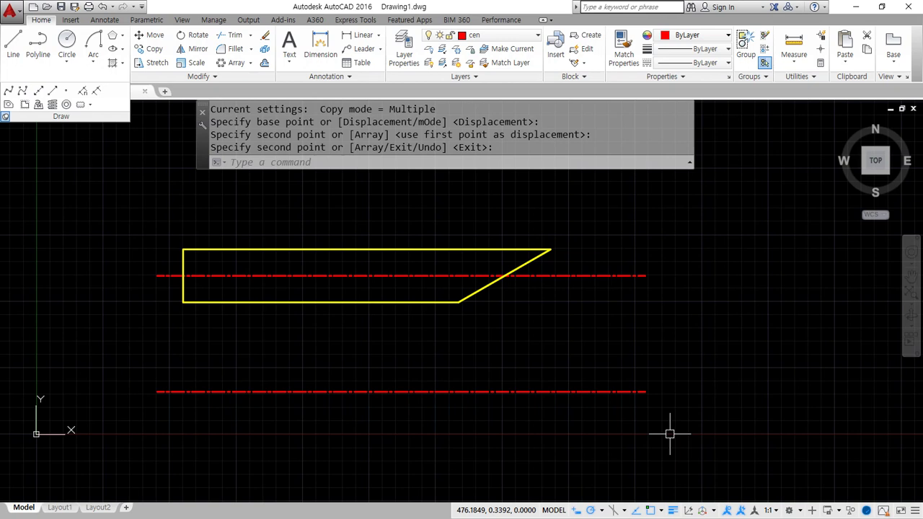
- Offset the copied centerline by 20 both above and below
text(o)
key(Return)
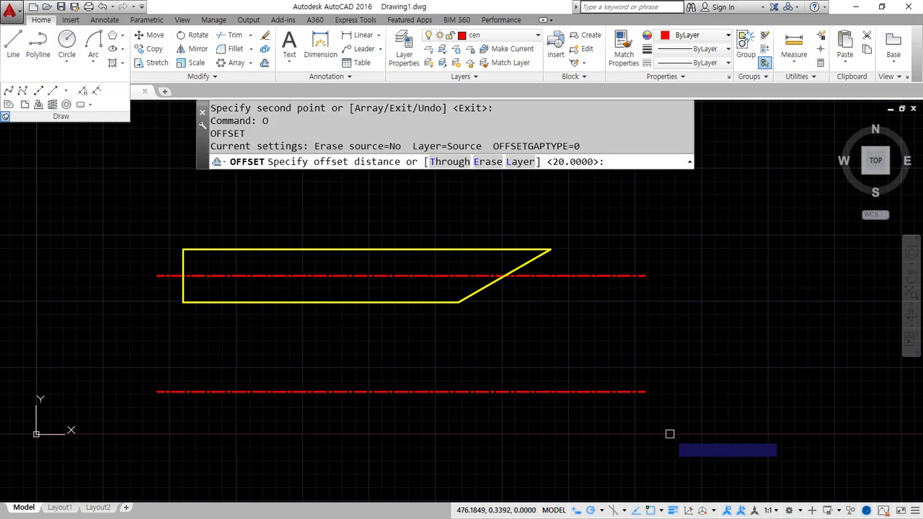
text(20)
key(Return)
click(462, 391)
click(468, 361)
click(464, 393)
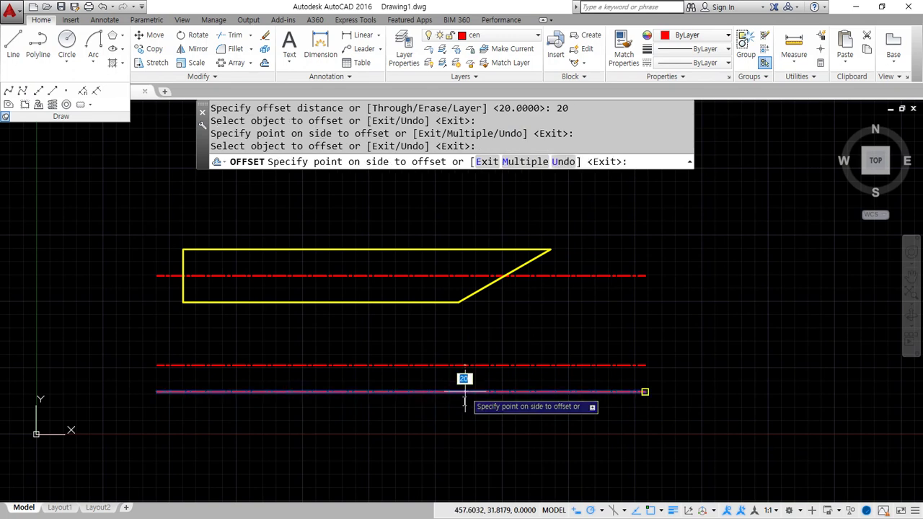
click(460, 427)
key(Return)
text(m)
key(Return)
key(Escape)
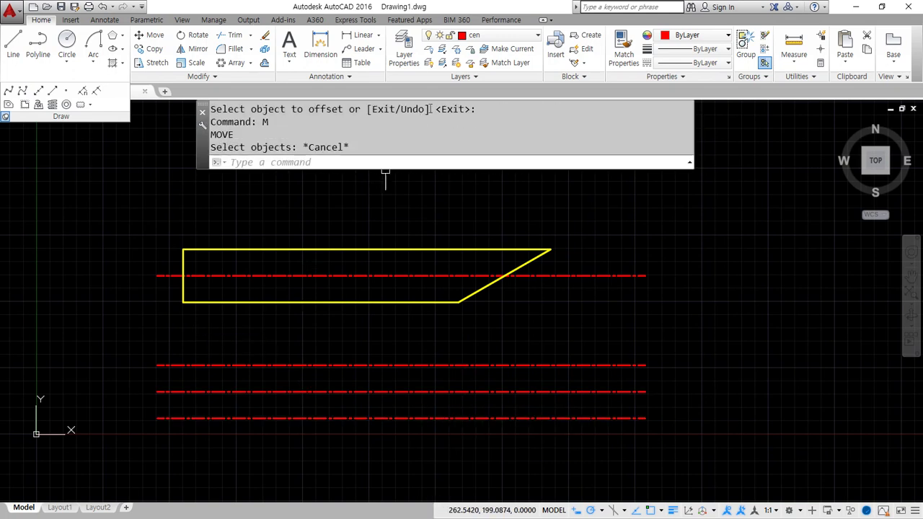
key(Escape)
- Make the ele layer current and draw a vertical line from the shape's lower-left corner down to the lowest centerline
click(488, 37)
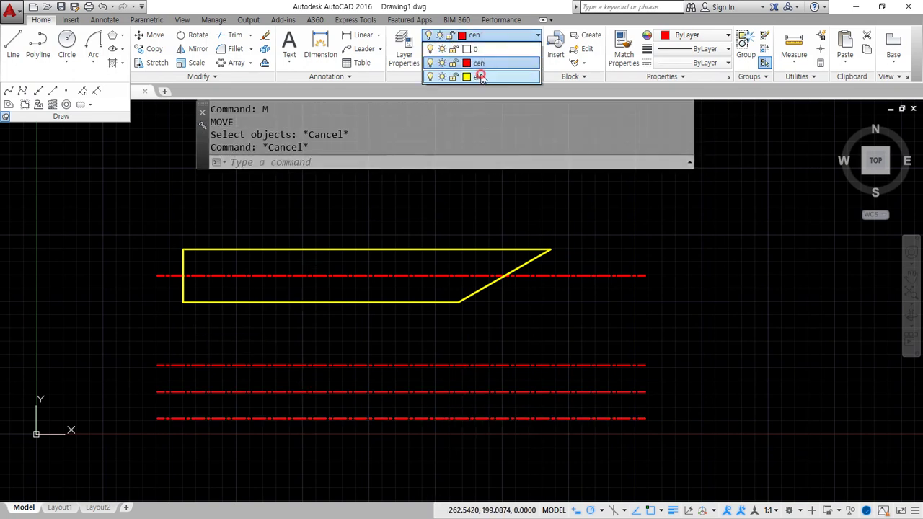
click(478, 73)
text(l)
key(Return)
click(183, 302)
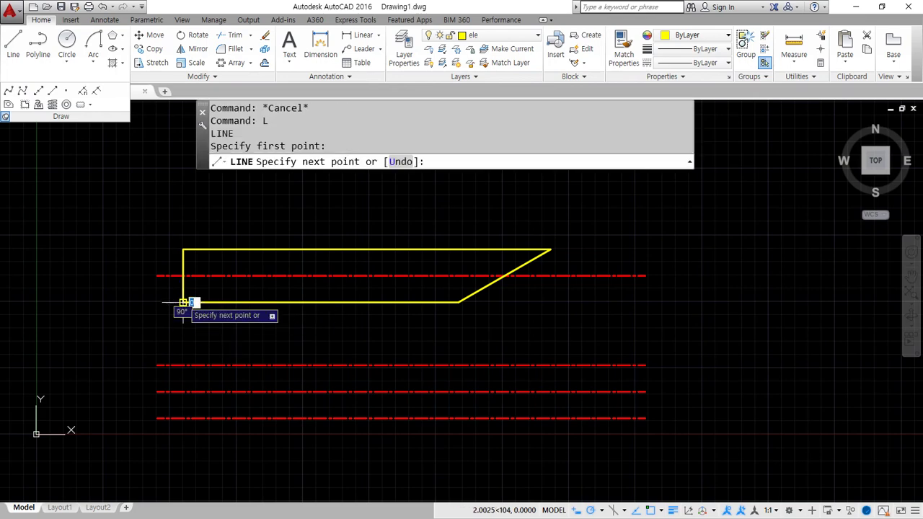
click(192, 418)
key(Return)
- Draw vertical lines from the slanted edge's upper and lower endpoints down to the lowest centerline
key(Return)
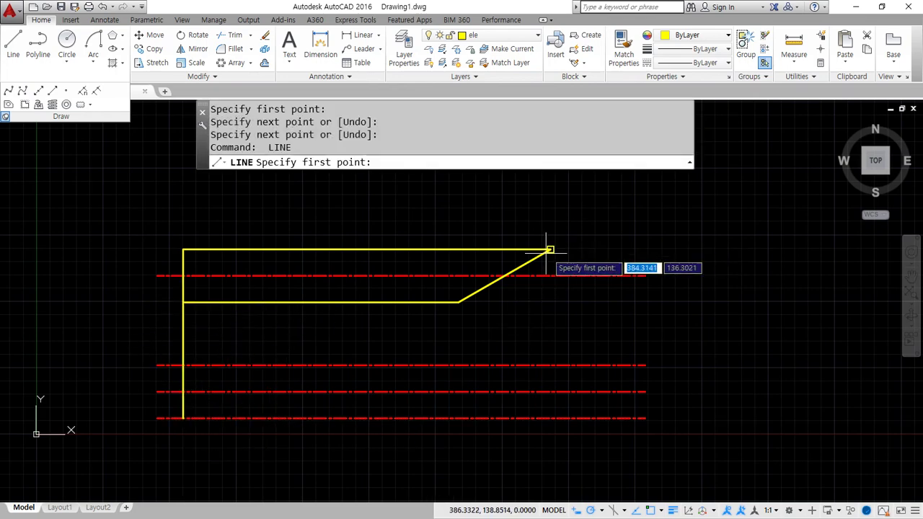
click(550, 250)
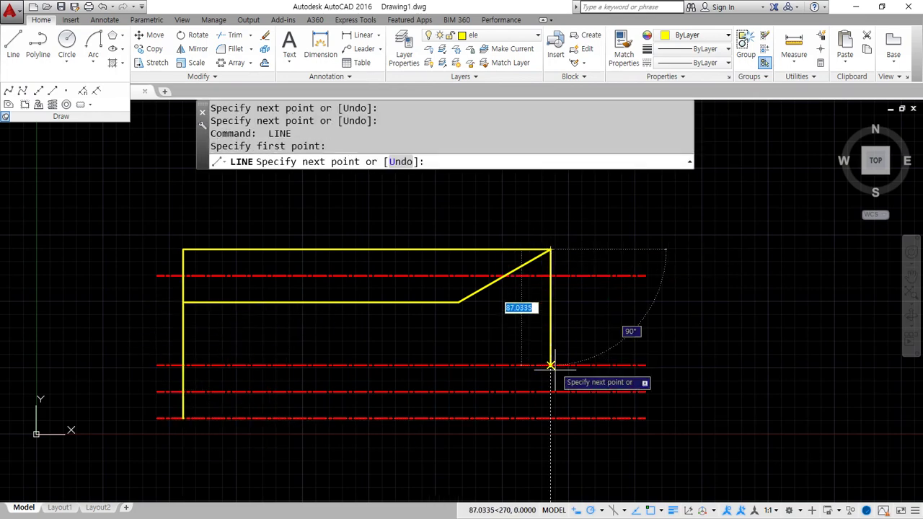
click(550, 419)
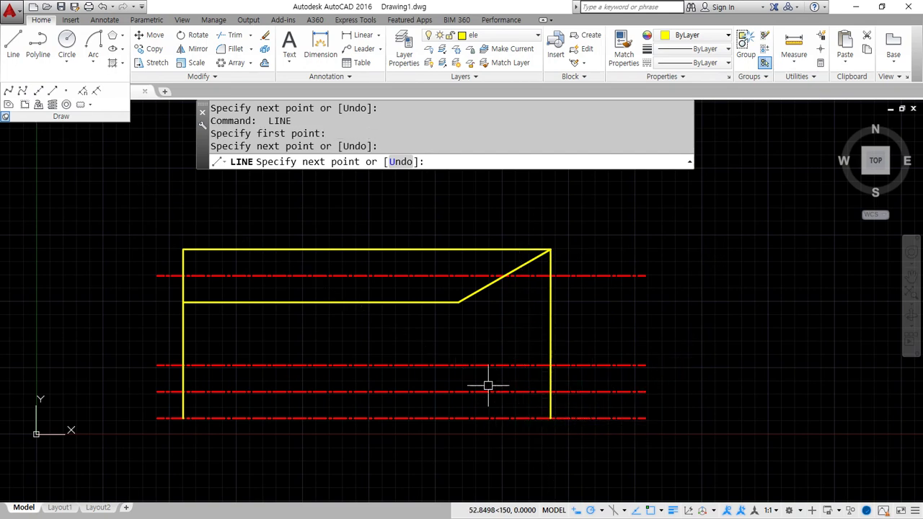
key(Return)
key(Return)
click(458, 302)
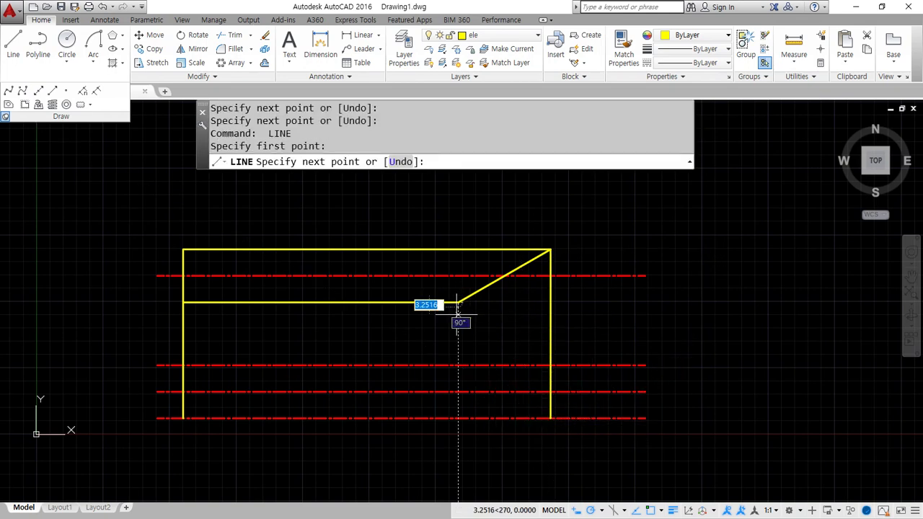
click(457, 416)
key(Return)
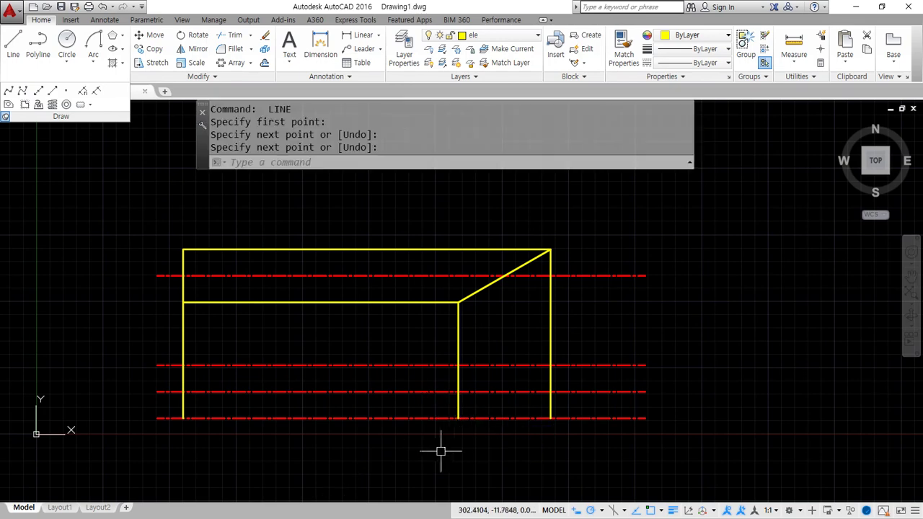
- Match the properties of the vertical yellow line to the two offset centerlines above and below the lower axis
text(ma)
key(Return)
click(551, 346)
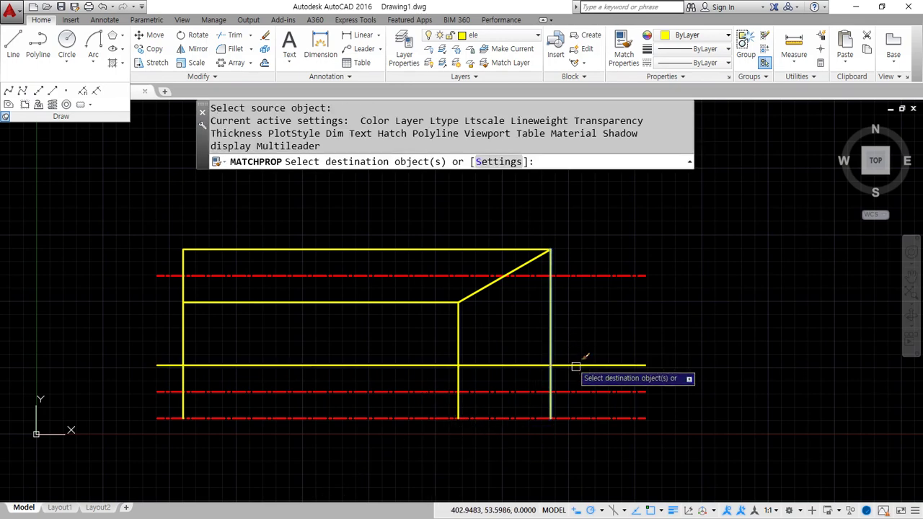
click(581, 365)
click(570, 416)
key(Return)
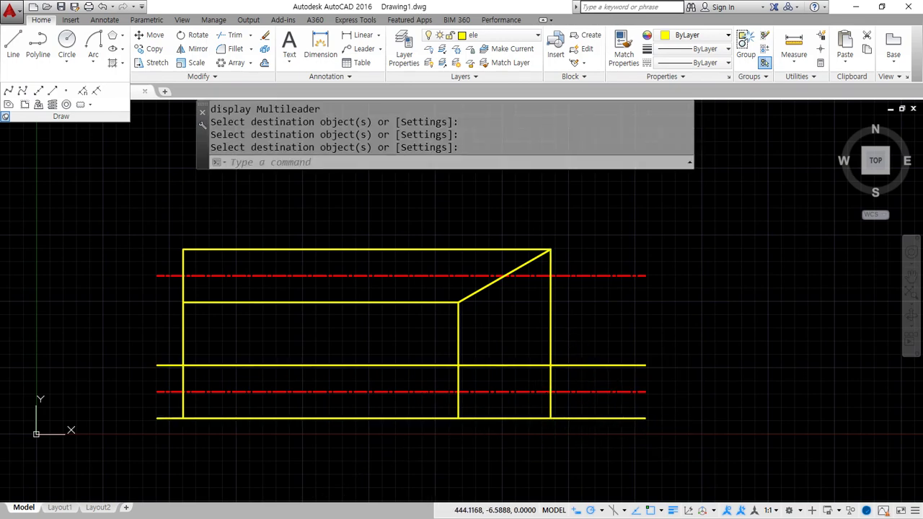
- Trim the projection lines between the two views and the horizontal overhangs beyond both ends of the lower rectangle
text(tr)
key(Return)
key(Return)
click(640, 433)
click(610, 410)
click(604, 379)
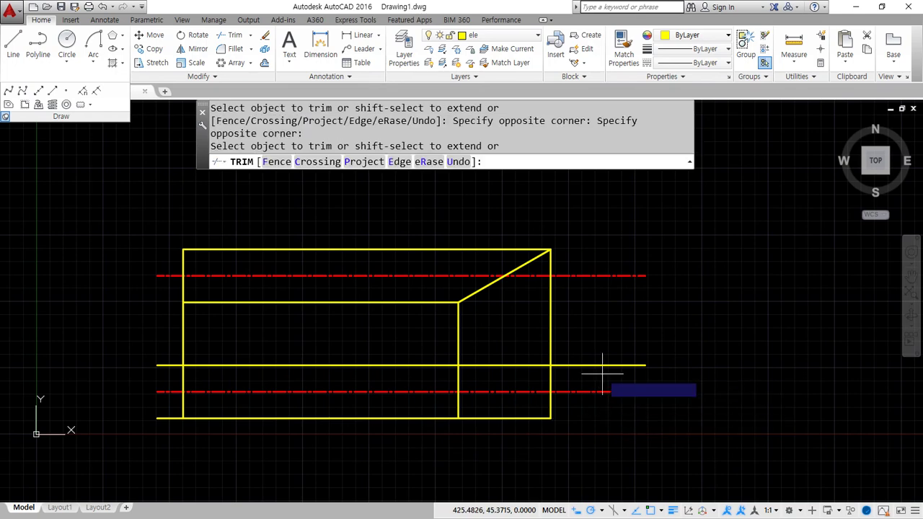
click(588, 344)
click(599, 320)
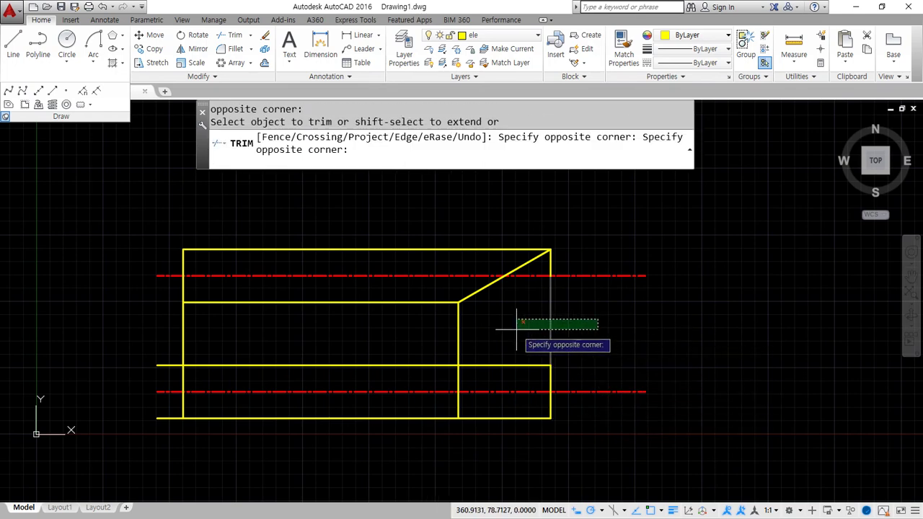
click(154, 354)
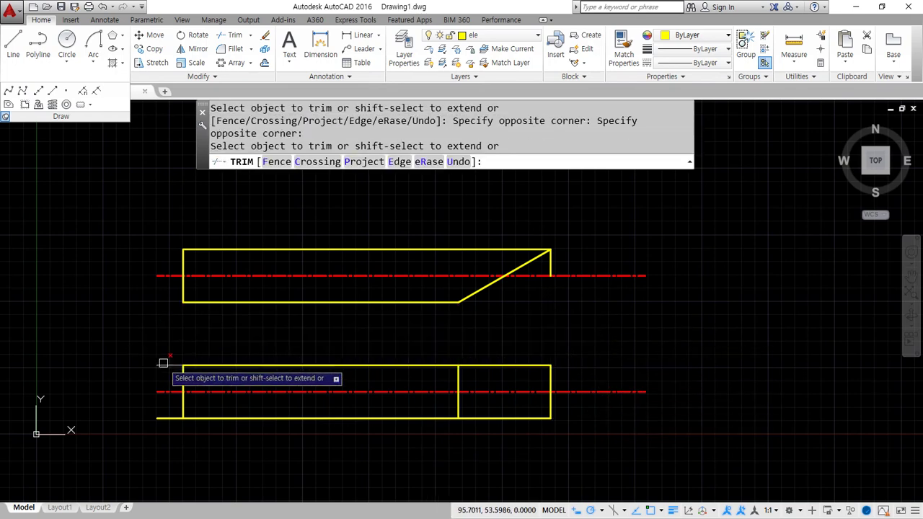
click(165, 418)
key(Return)
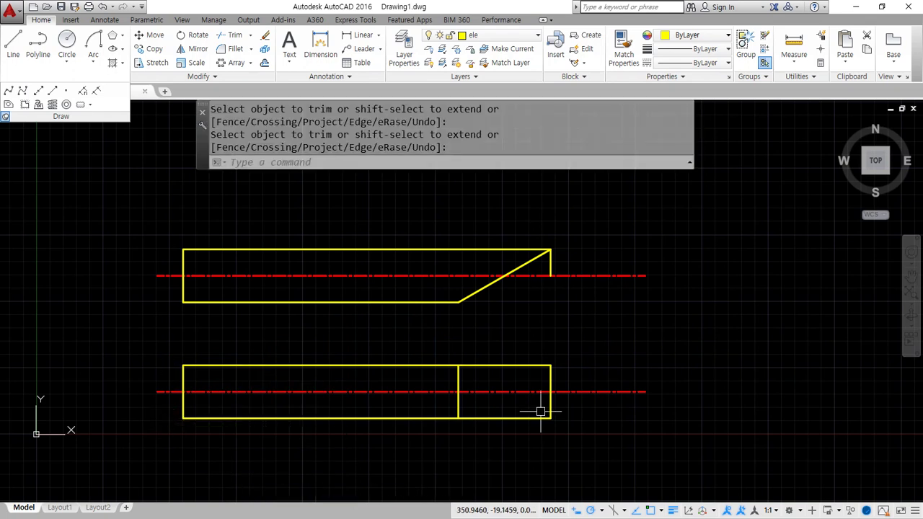
- Erase the leftover short vertical line beneath the sharp tip of the upper view
click(552, 262)
text(E)
key(Return)
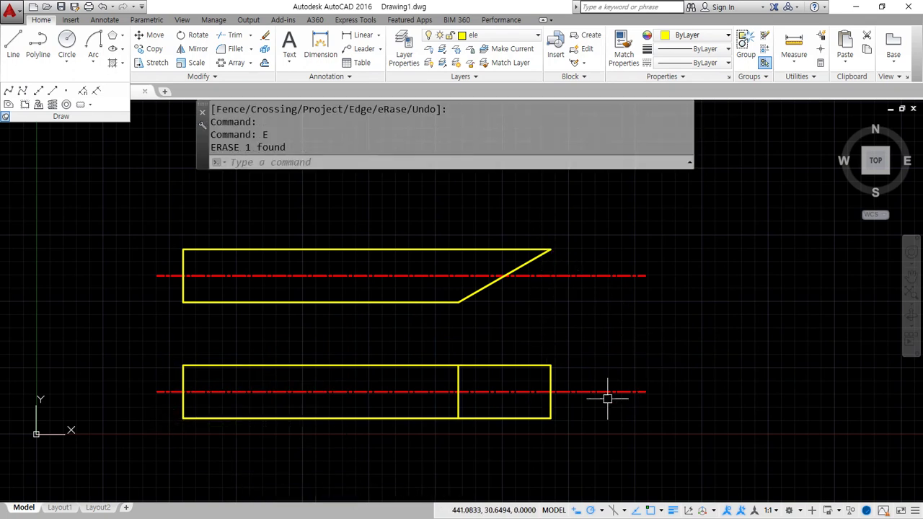
mouse_move(528, 401)
mouse_down()
mouse_move(493, 405)
mouse_move(496, 377)
mouse_move(531, 406)
mouse_up()
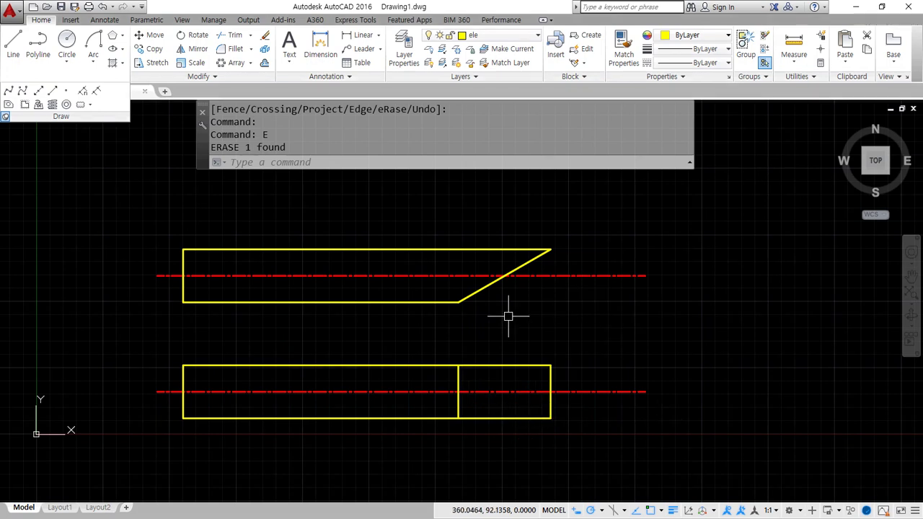
drag(457, 299, 459, 362)
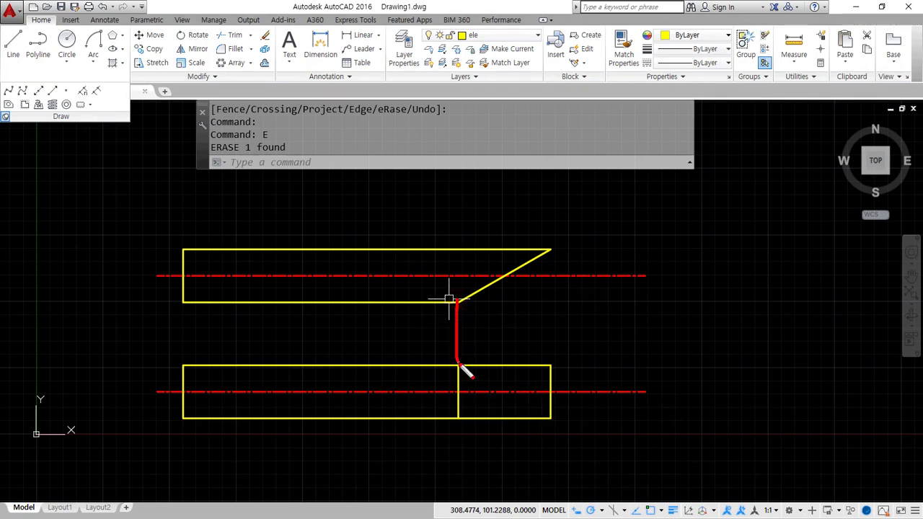
drag(551, 246, 554, 363)
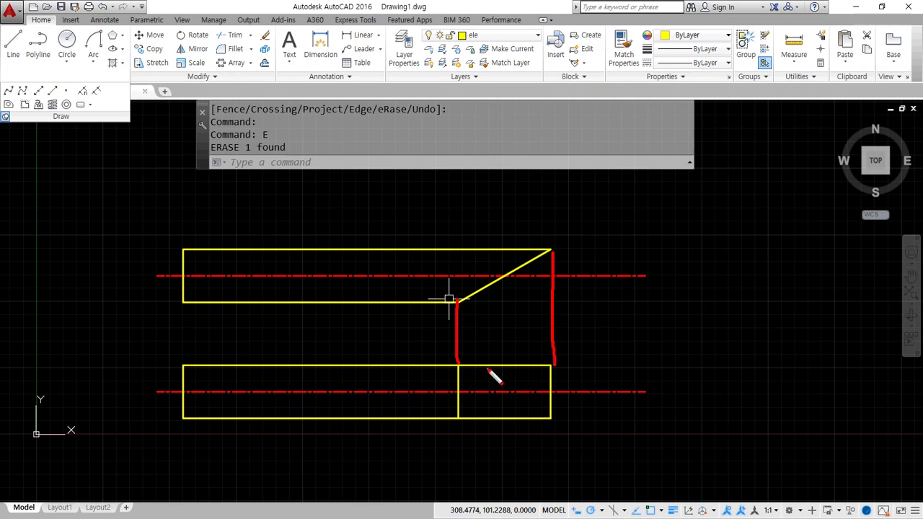
drag(447, 366, 512, 370)
drag(519, 416, 461, 396)
drag(512, 274, 521, 442)
key(Escape)
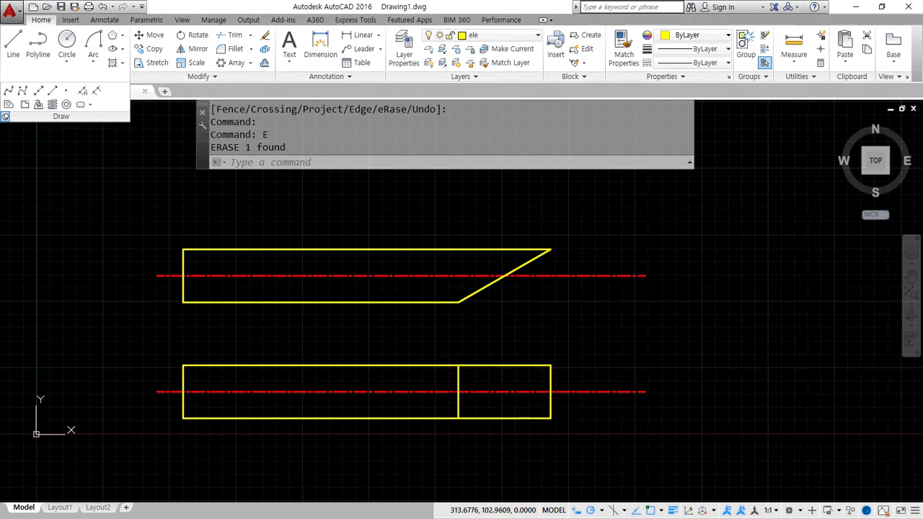
- Draw a vertical line from the slanted edge's intersection with the centerline down to the lower view's bottom edge
text(l)
key(Return)
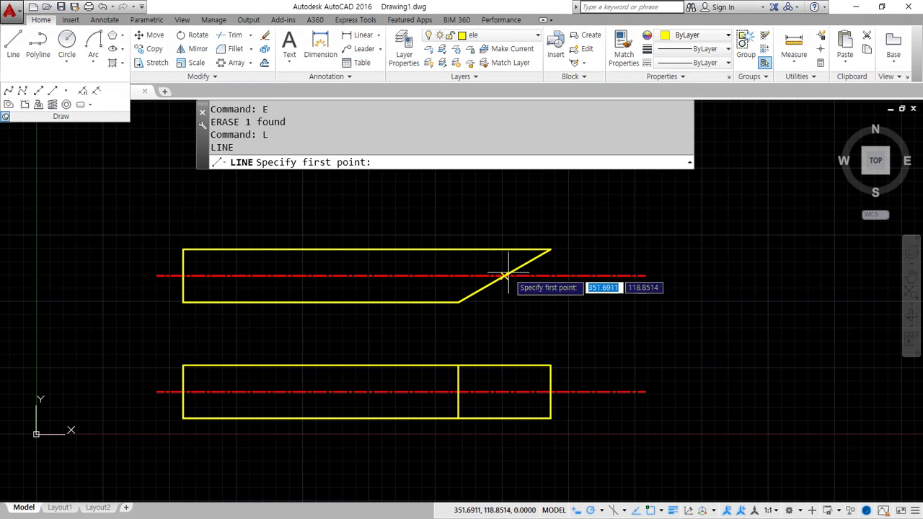
click(505, 276)
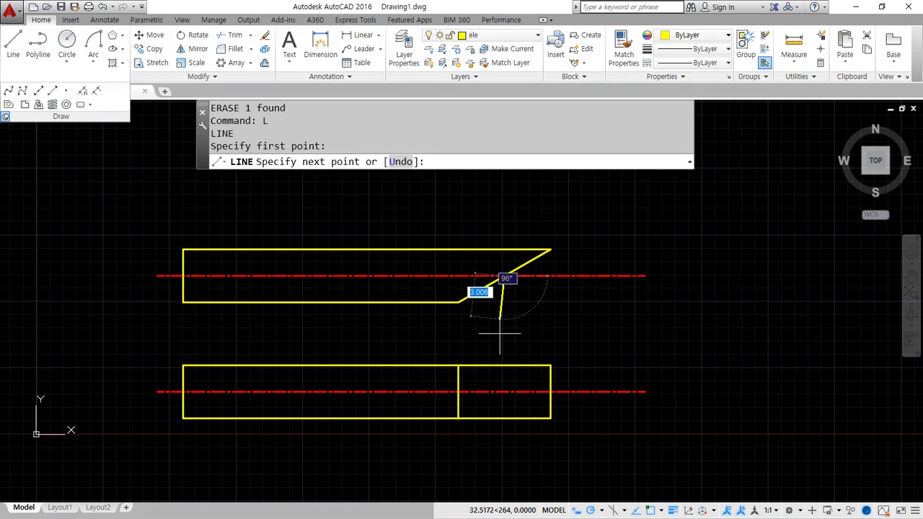
click(504, 418)
key(Return)
- Match the properties of the lower view's centerline to the new vertical projection line
text(ma)
key(Return)
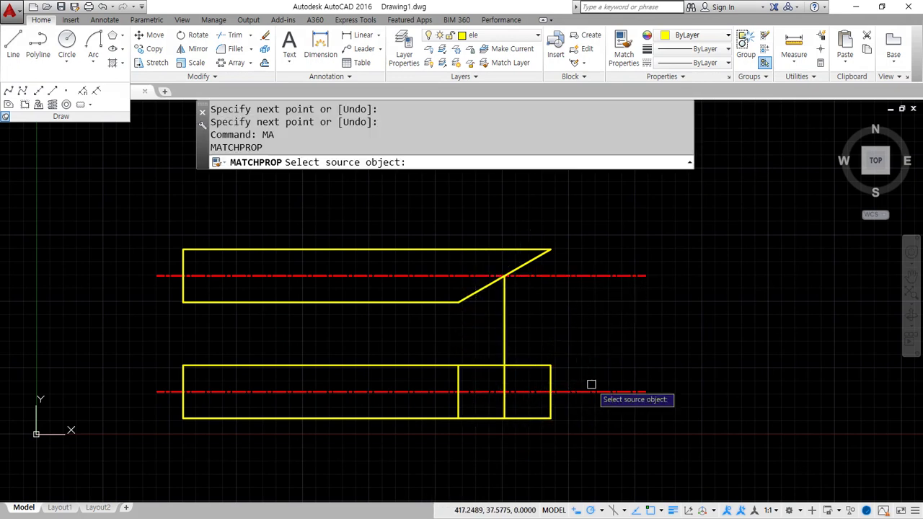
click(586, 391)
click(502, 341)
key(Return)
- Draw a center-based ellipse at the centerline crossing in the lower view, reaching the right vertical edge and the upper horizontal edge
scroll(483, 415, up, 4)
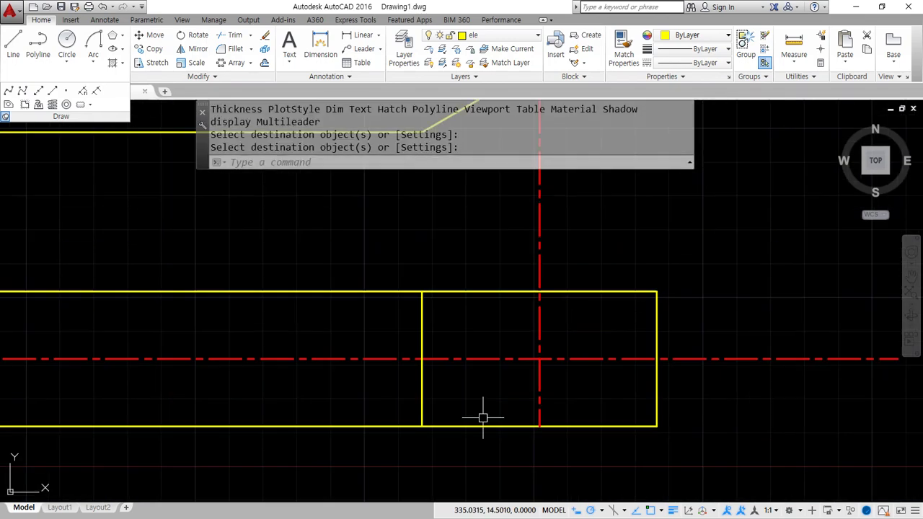
click(112, 49)
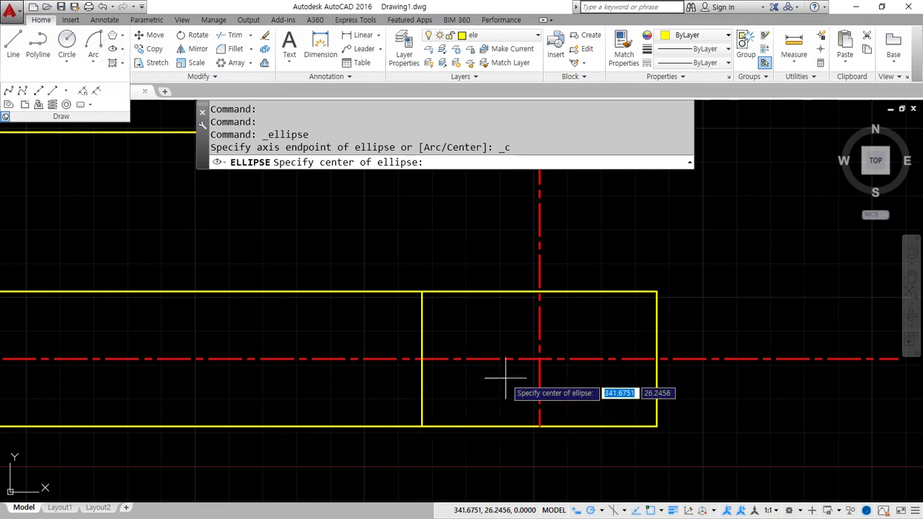
click(540, 358)
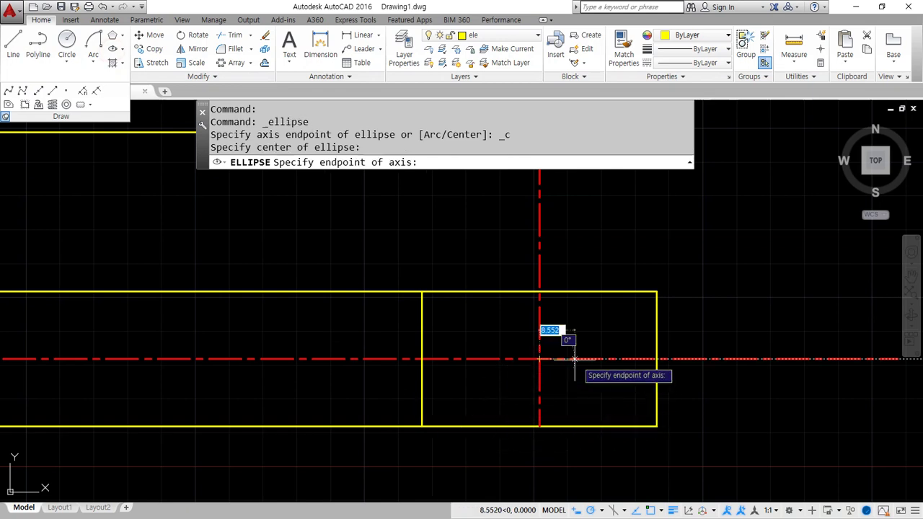
click(656, 358)
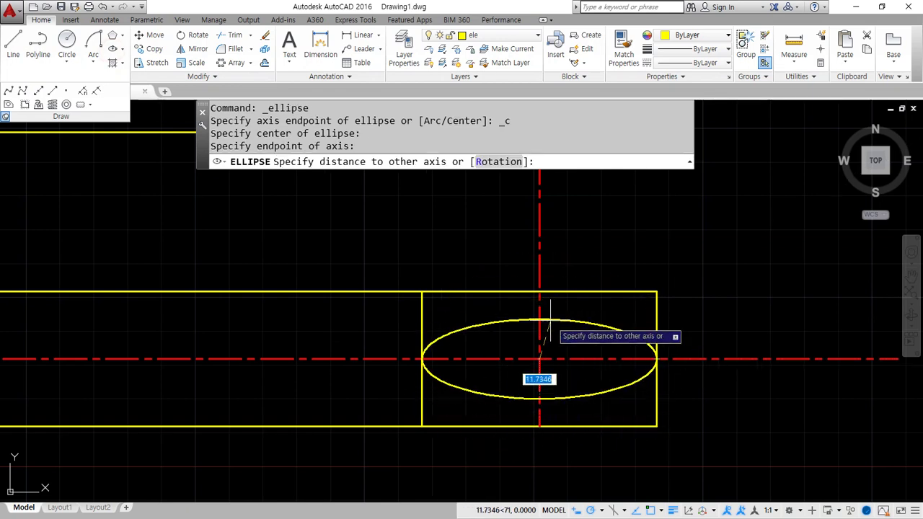
click(539, 292)
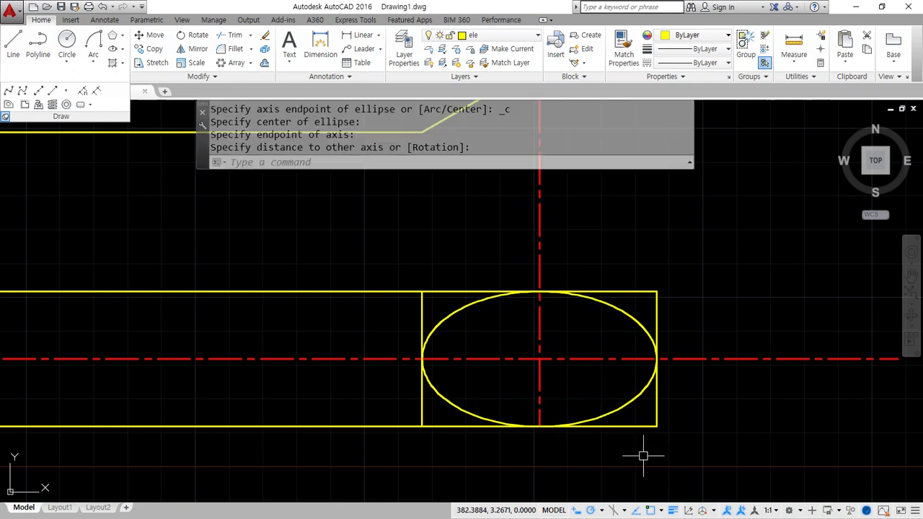
- Trim the lower view's top and bottom edges where they extend past the ellipse's vertical axis
text(tr)
key(Return)
key(Return)
click(651, 292)
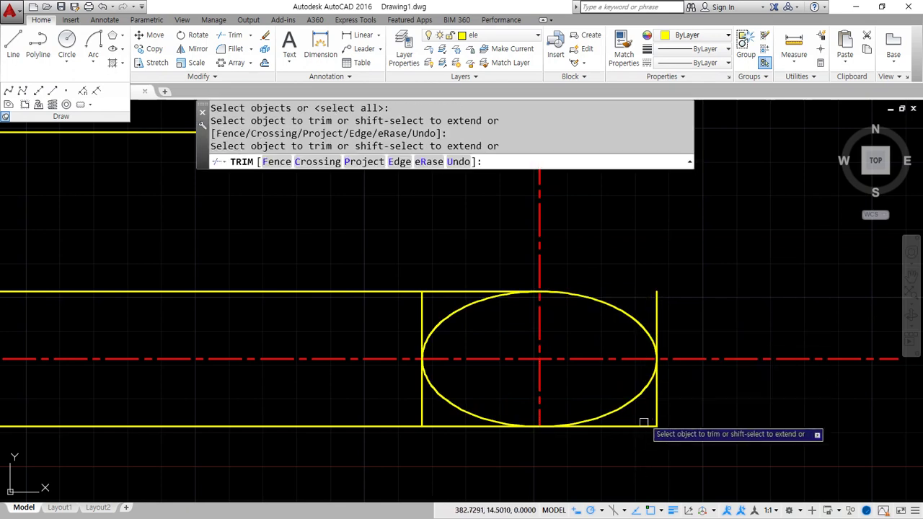
click(644, 425)
key(Escape)
- Erase the two vertical construction lines touching the ellipse's left and right ends
click(656, 408)
text(E)
key(Return)
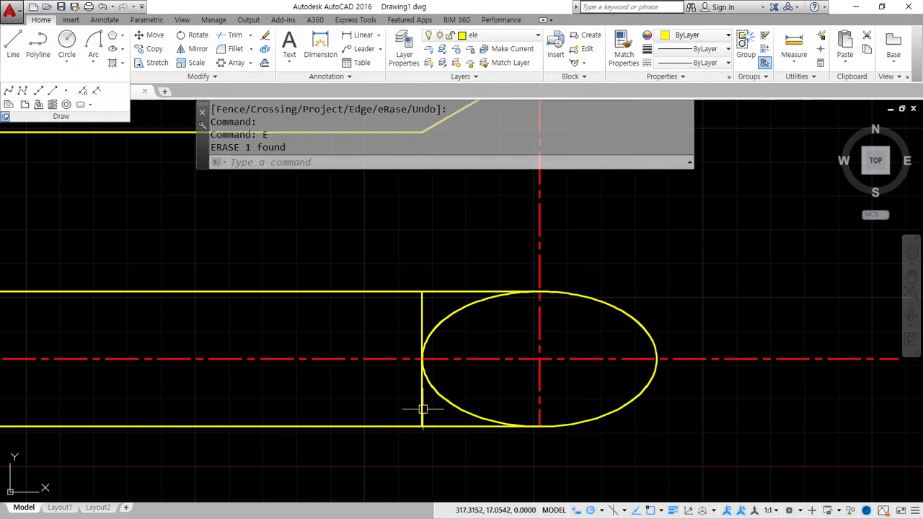
click(423, 408)
text(E)
key(Return)
scroll(390, 448, down, 2)
middle_drag(353, 433, 448, 459)
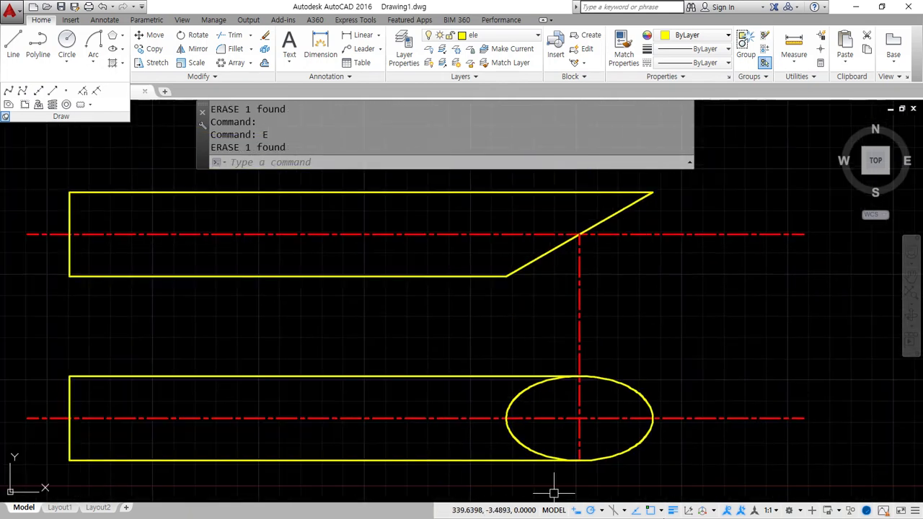
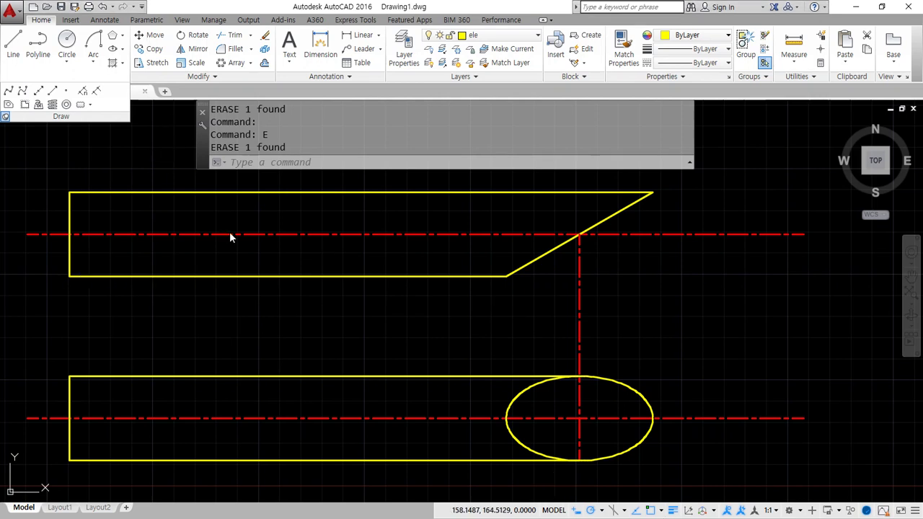
mouse_move(649, 196)
mouse_down()
mouse_move(512, 282)
mouse_move(633, 200)
mouse_up()
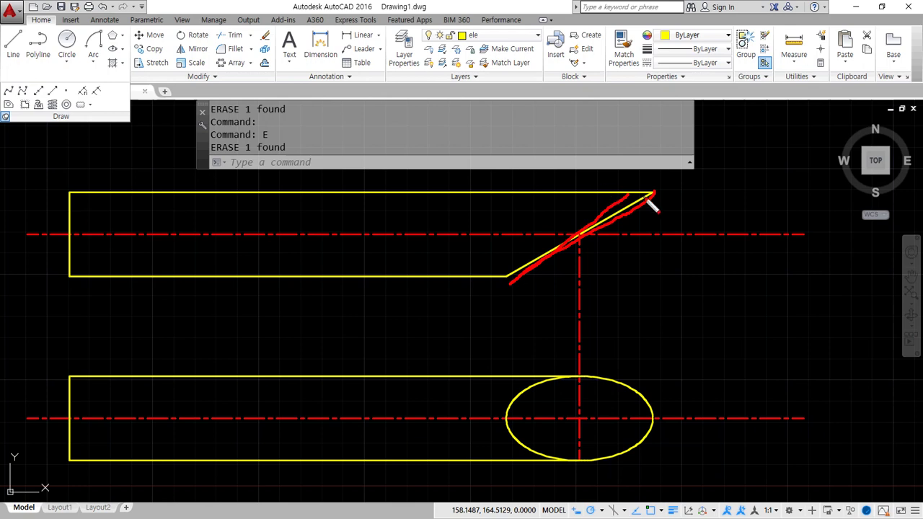
drag(645, 198, 558, 257)
key(Escape)
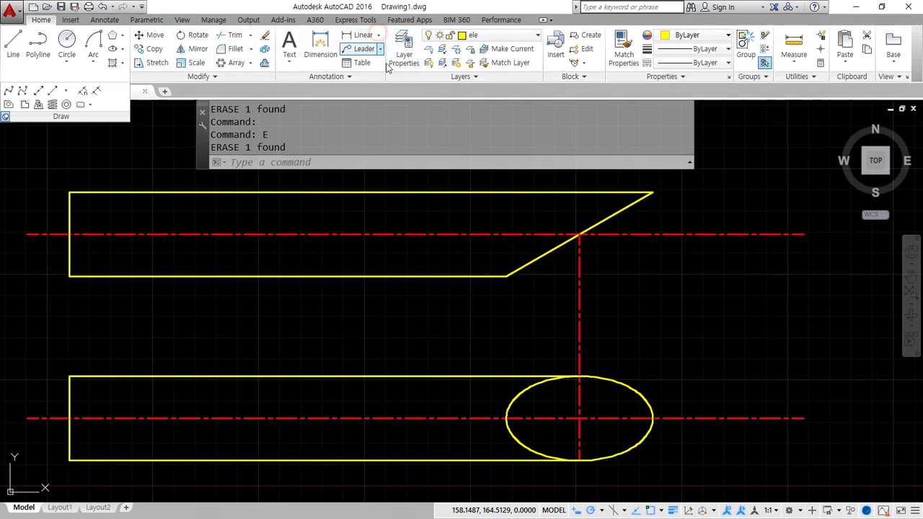
- Add an angular dimension between the upper view's top edge and its slanted edge
click(378, 35)
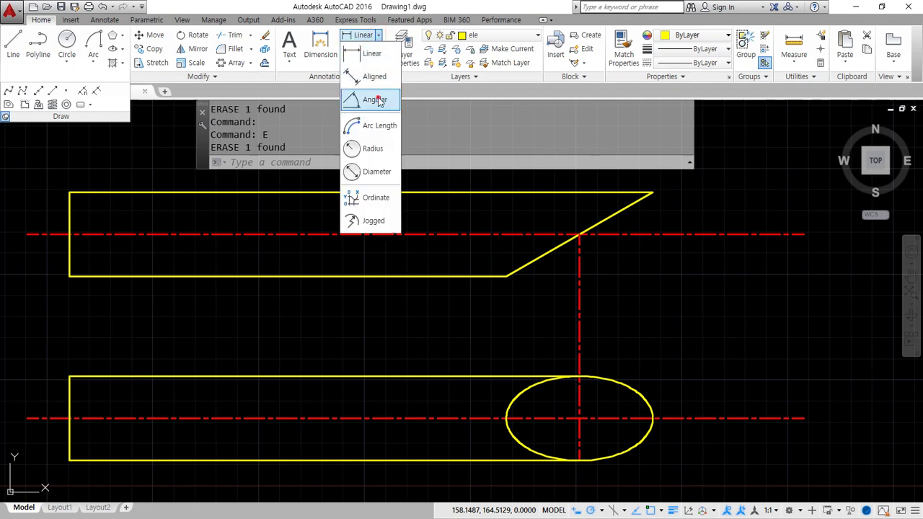
click(375, 98)
click(606, 191)
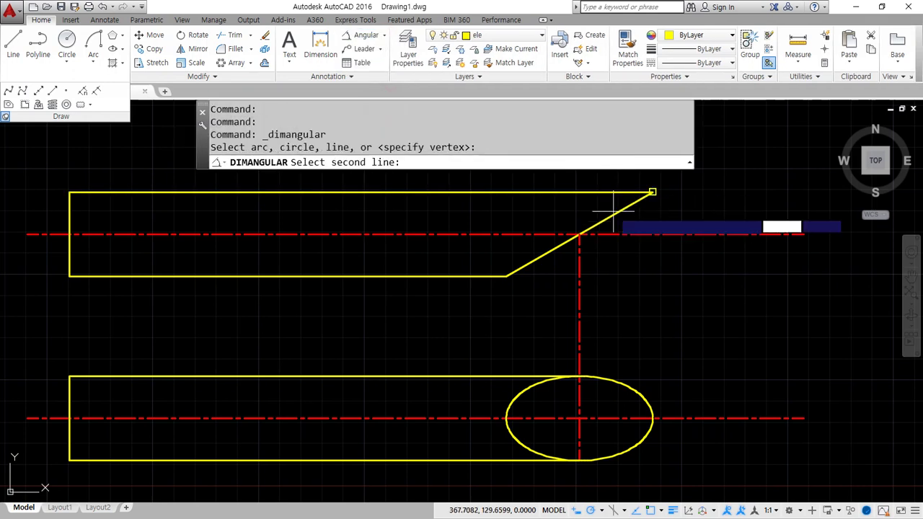
click(595, 225)
scroll(568, 218, up, 2)
scroll(568, 217, up, 2)
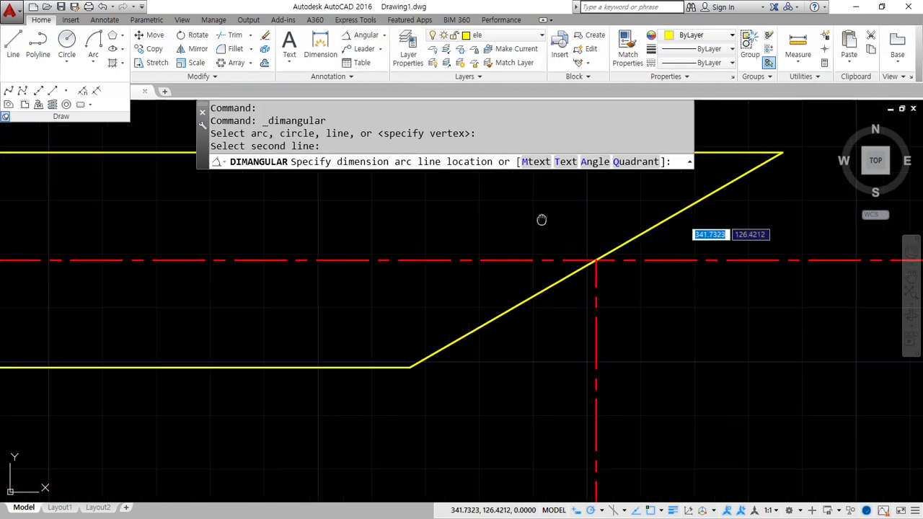
middle_drag(540, 221, 541, 282)
click(485, 278)
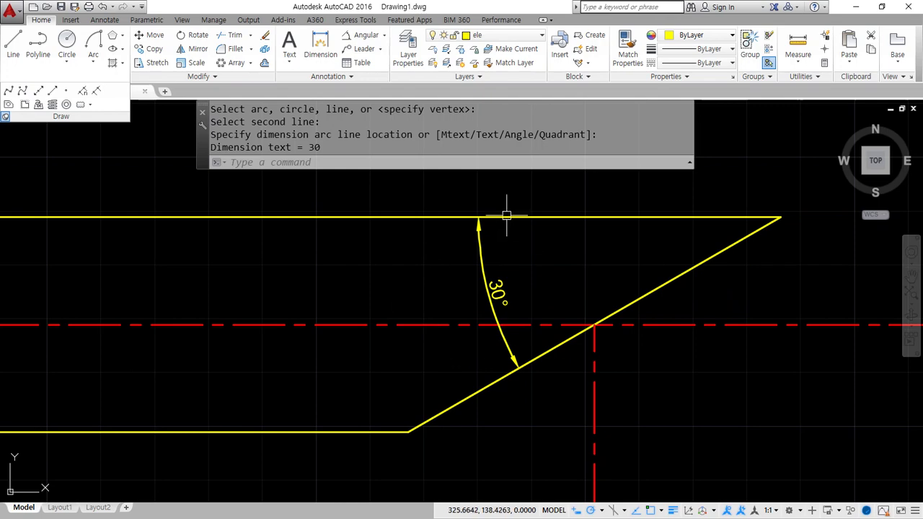
- Delete the angular dimension from the upper view
click(497, 291)
key(Delete)
scroll(620, 340, down, 5)
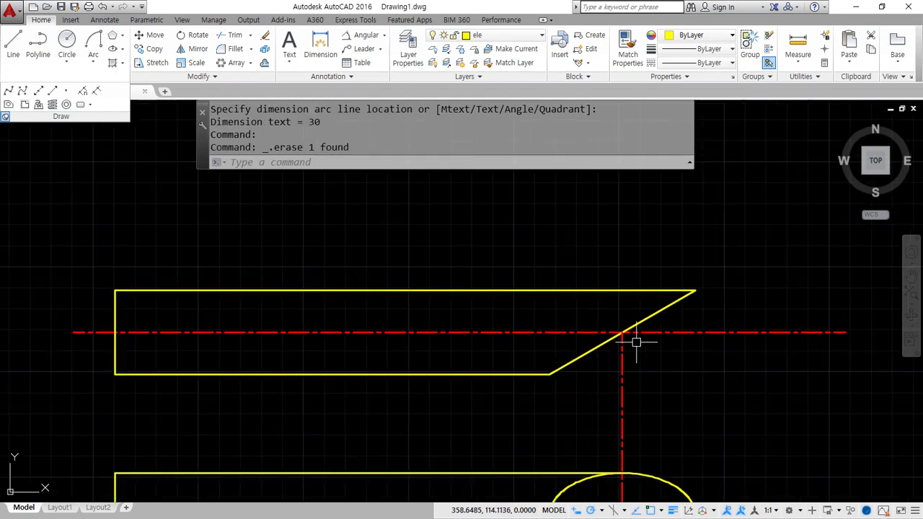
scroll(431, 279, up, 2)
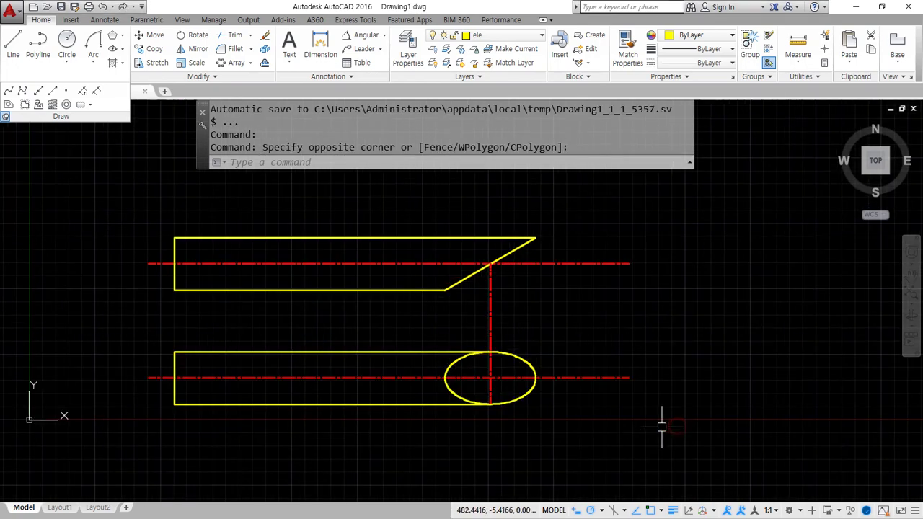
- Erase both bar views with their centerlines and zoom the empty drawing to All
click(667, 431)
click(155, 195)
text(e)
key(Return)
text(z)
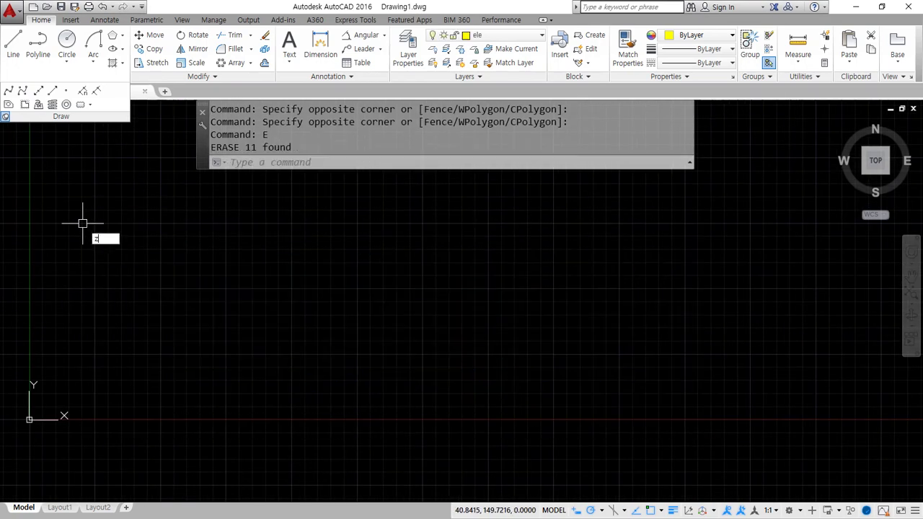
key(Return)
text(a)
key(Return)
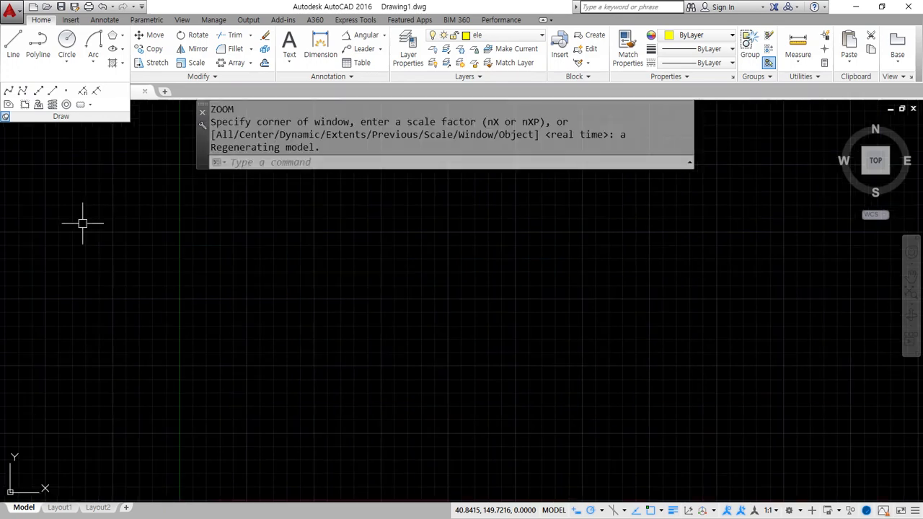
- Draw a long horizontal line across the empty drawing area, beginning just beyond the vertical axis
click(13, 45)
click(201, 355)
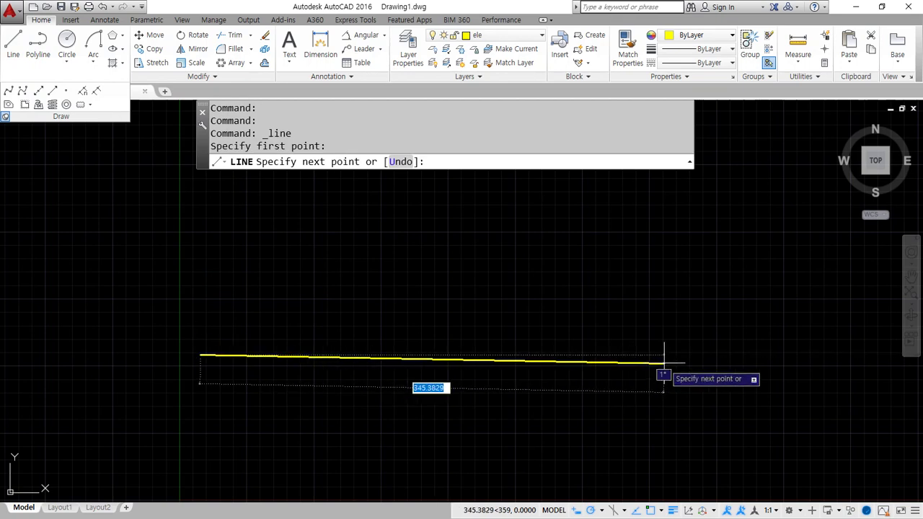
click(667, 351)
key(ctrl+z)
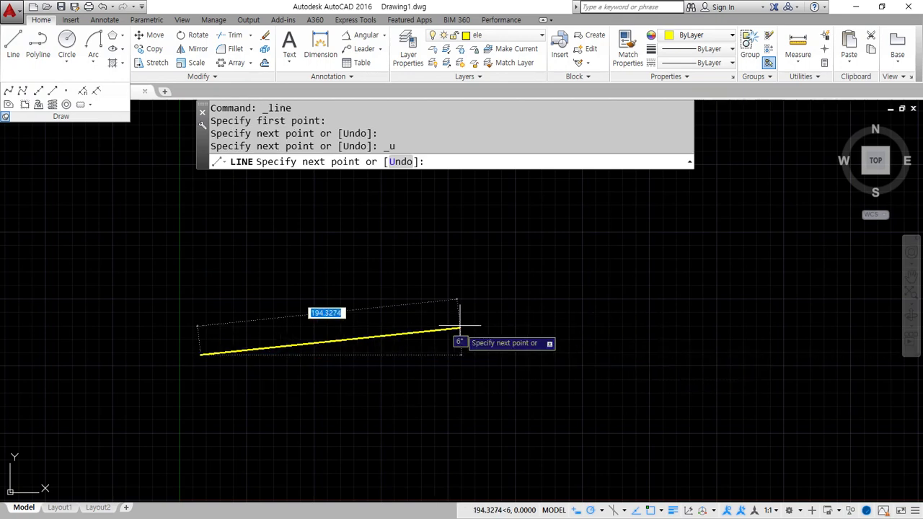
key(Escape)
click(486, 34)
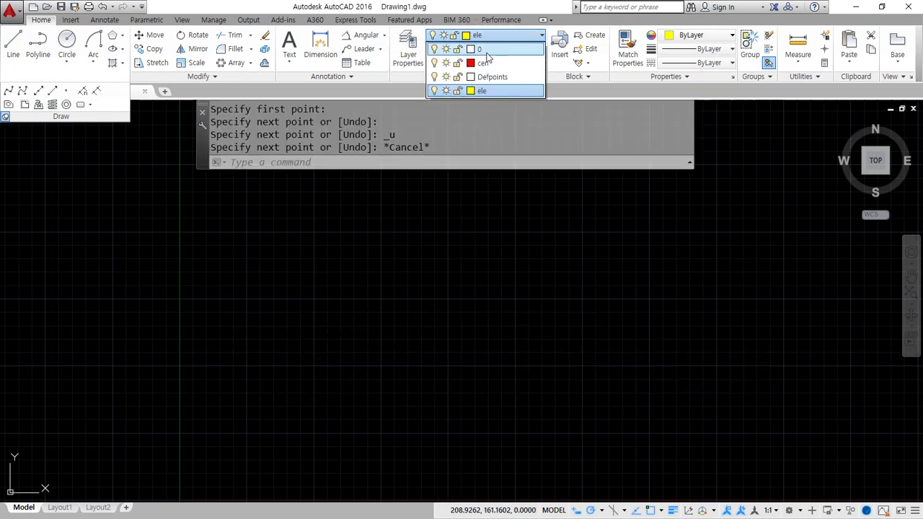
click(493, 76)
click(14, 52)
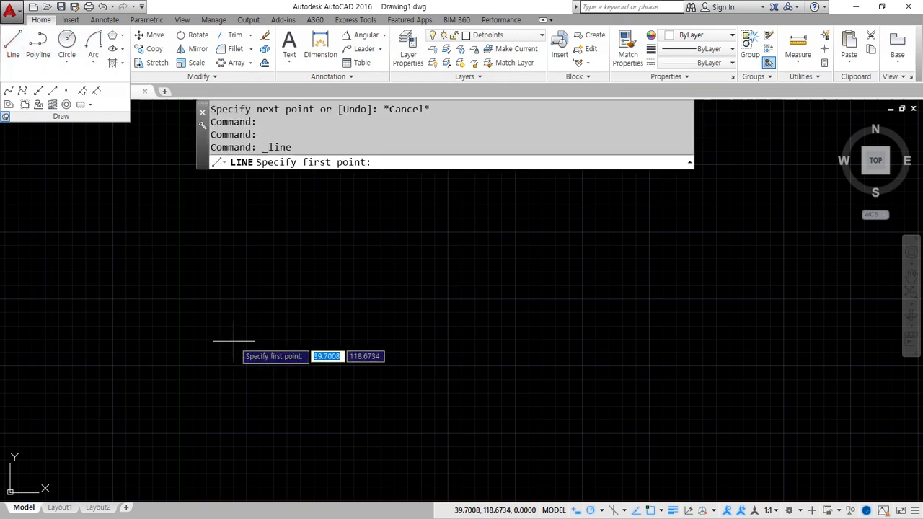
click(211, 322)
key(Escape)
key(Escape)
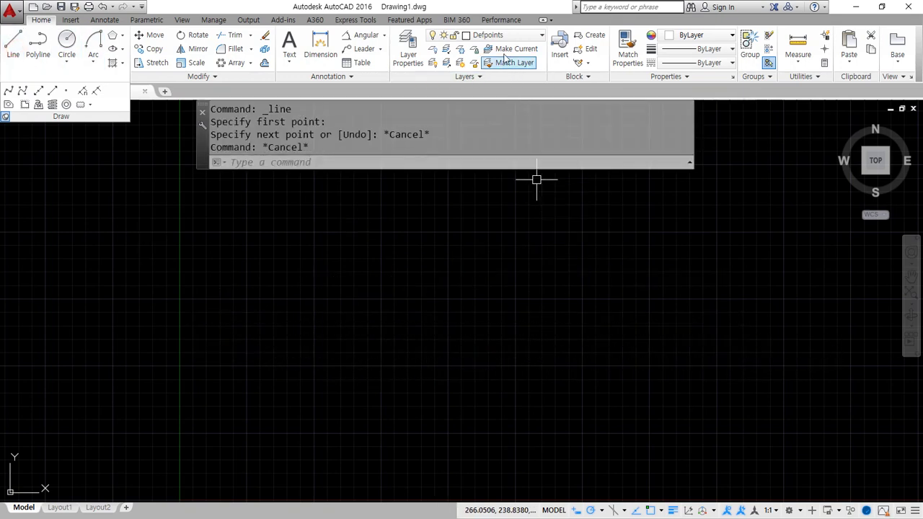
key(Escape)
- Make the cen layer current and draw a long horizontal centerline across the middle of the drawing area
click(486, 35)
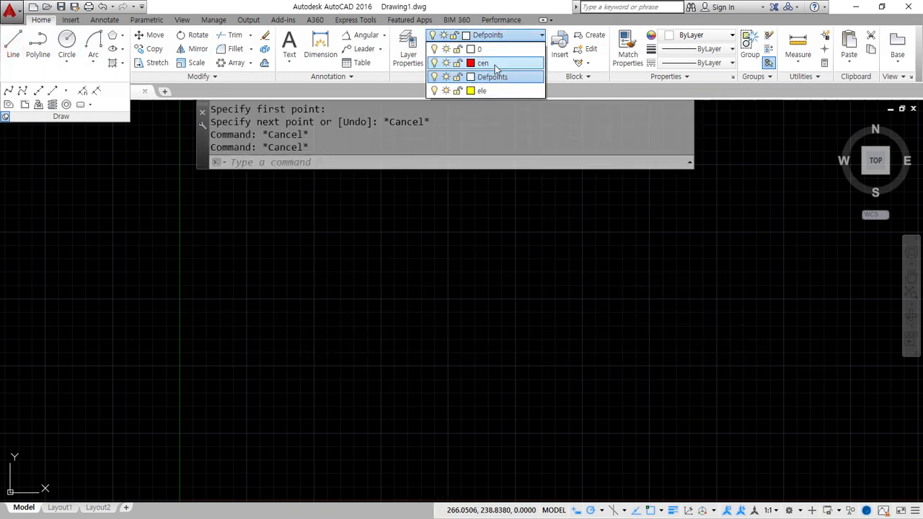
click(494, 64)
click(13, 47)
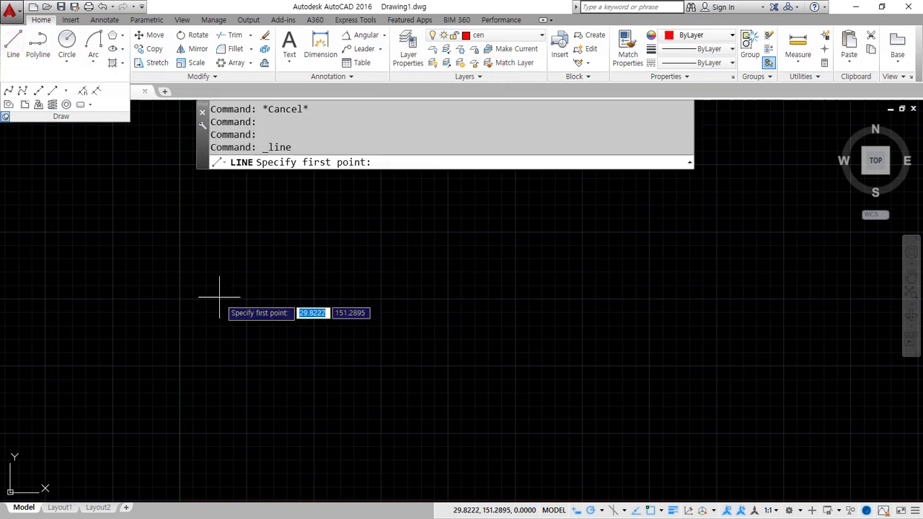
click(219, 297)
click(736, 297)
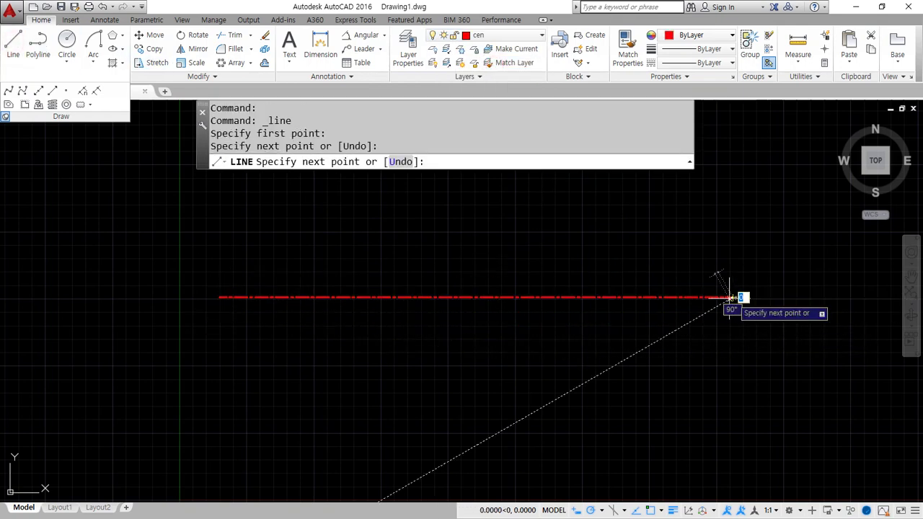
key(Return)
- Draw a vertical centerline crossing the horizontal one, extending well above and below it
key(Return)
click(444, 455)
scroll(455, 281, down, 2)
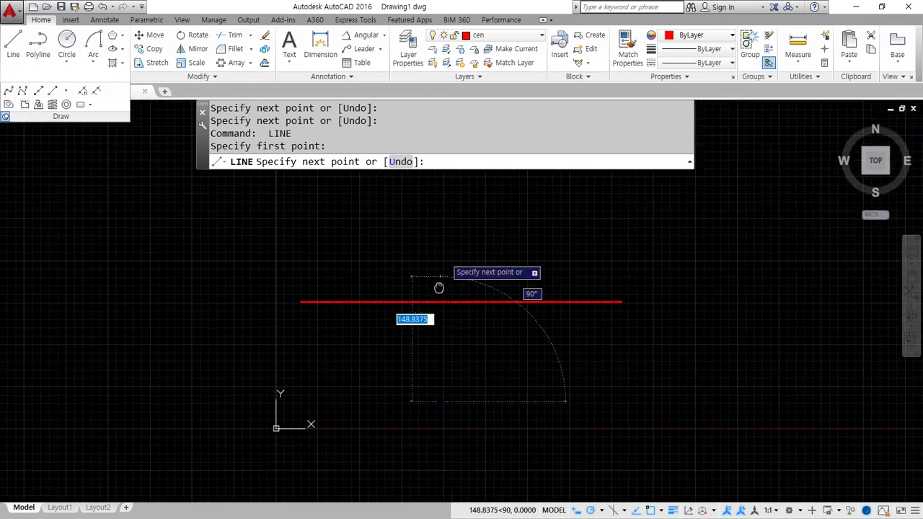
click(436, 214)
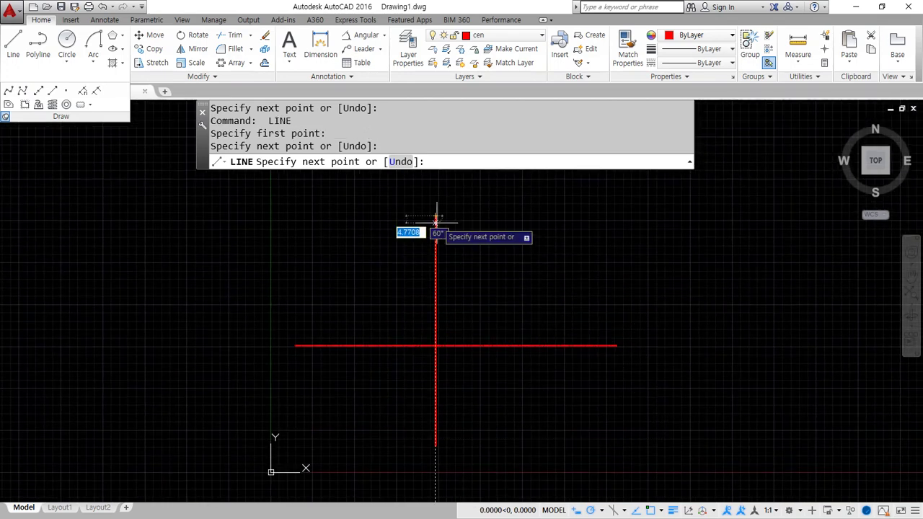
key(Return)
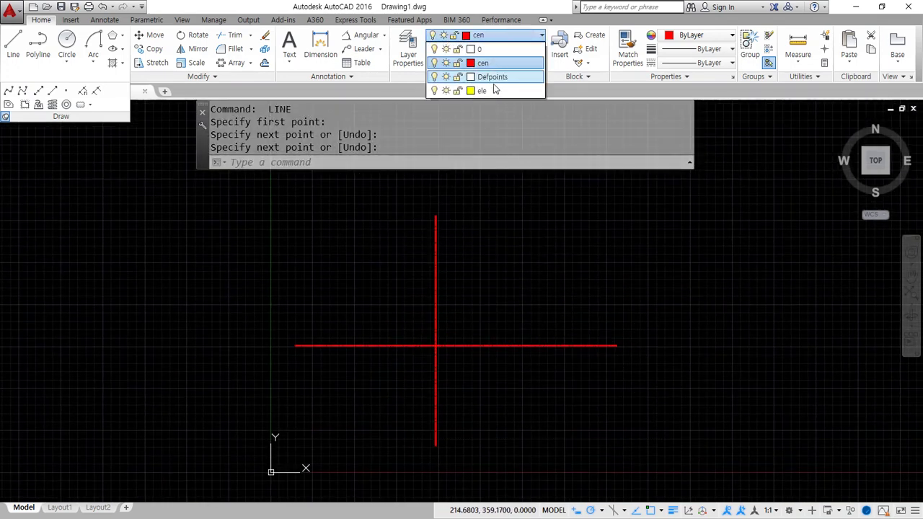
- Make the ele layer current and draw a circle of radius 50 centered on the centerlines' intersection
click(488, 94)
click(67, 41)
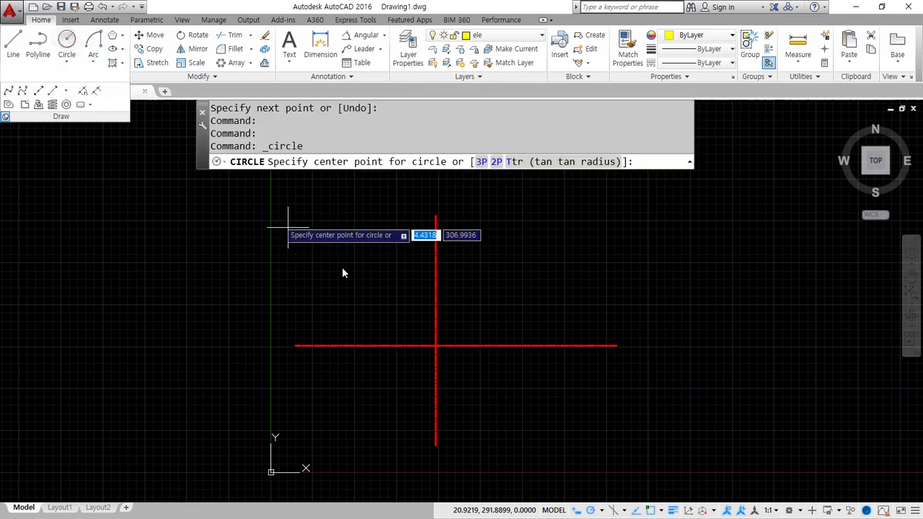
click(435, 346)
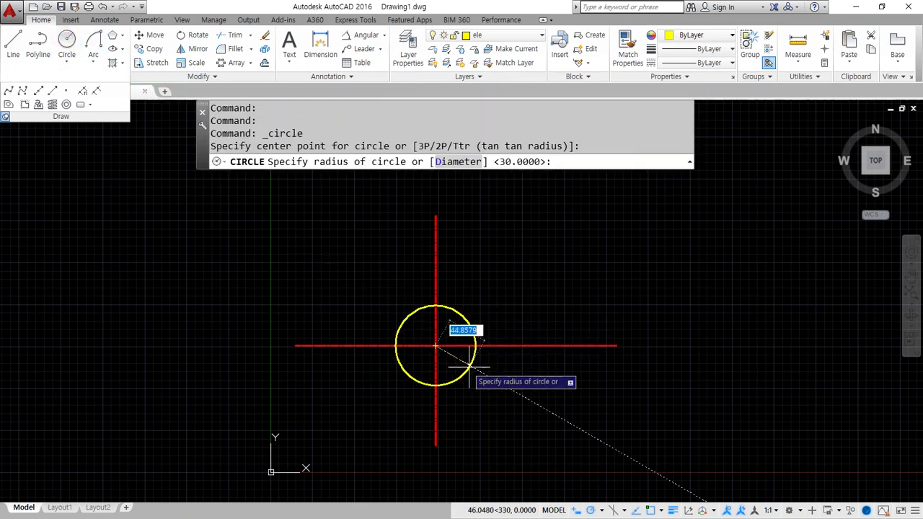
text(50)
key(Return)
- Trim all four centerline ends that extend beyond the circle
text(tr)
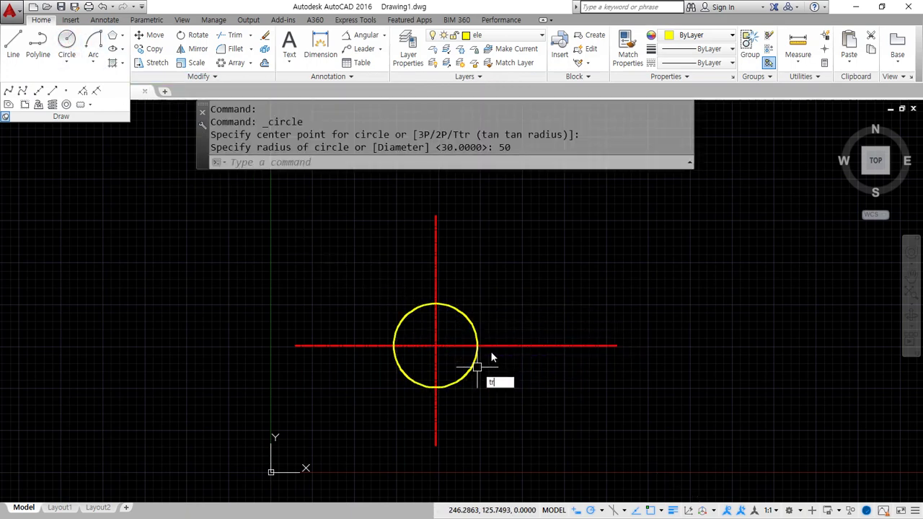
key(Return)
key(Return)
click(509, 342)
click(486, 300)
click(435, 249)
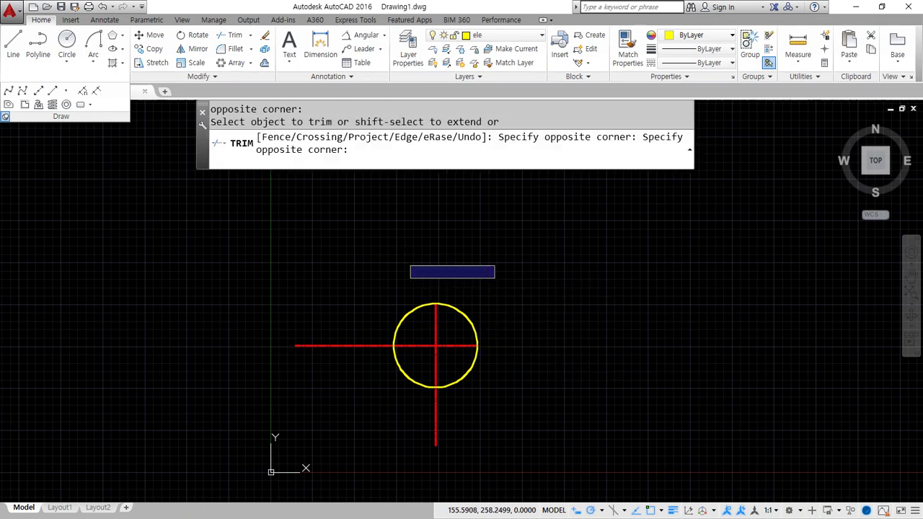
click(353, 307)
click(349, 360)
click(435, 432)
key(Return)
- Erase the circle and undo the erasure
scroll(454, 378, up, 2)
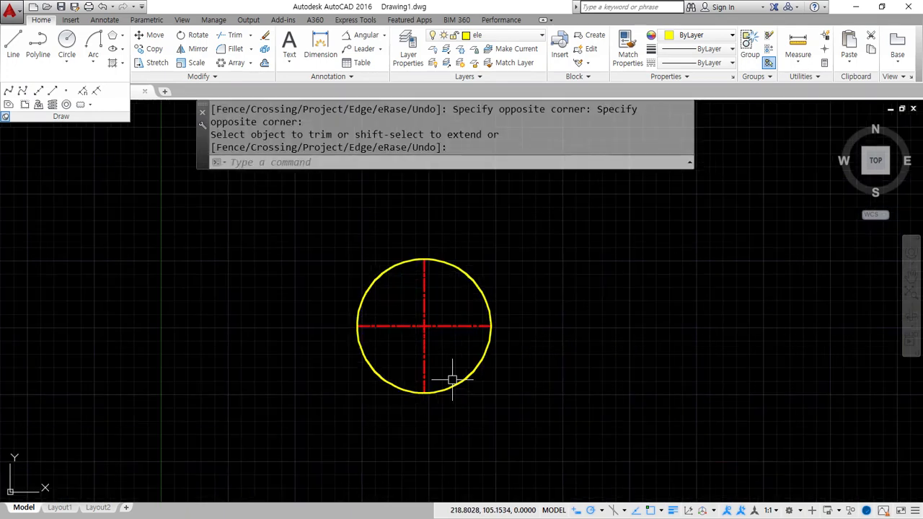
click(453, 380)
text(e)
key(Return)
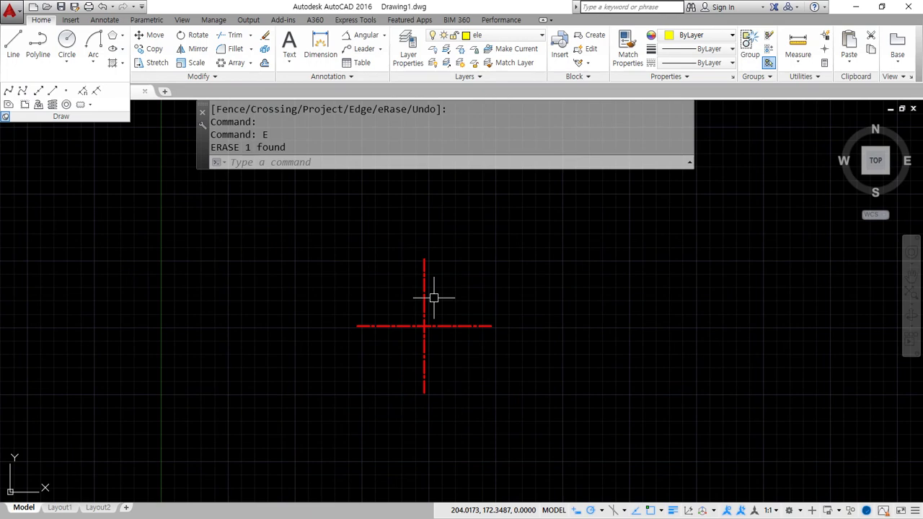
key(ctrl+z)
- Draw a line from the circle's center to its upper-right edge at about 30°
scroll(379, 264, up, 3)
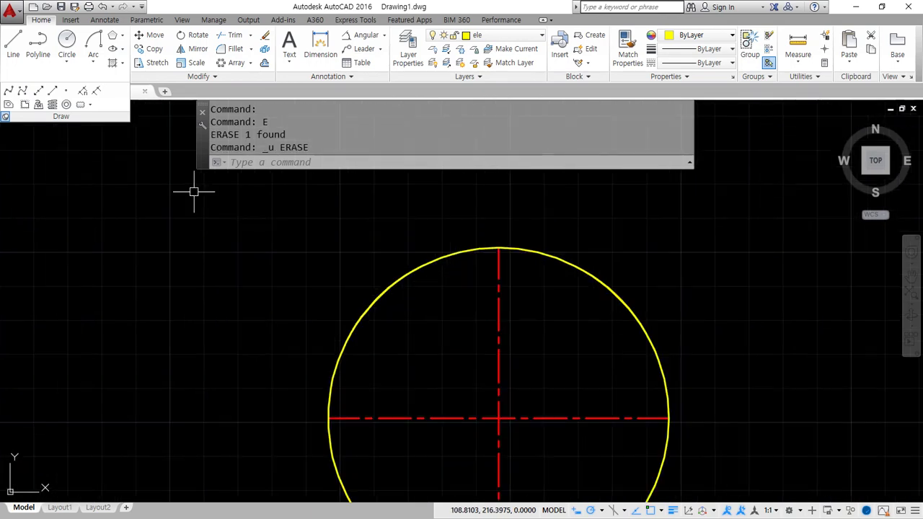
click(20, 55)
click(498, 419)
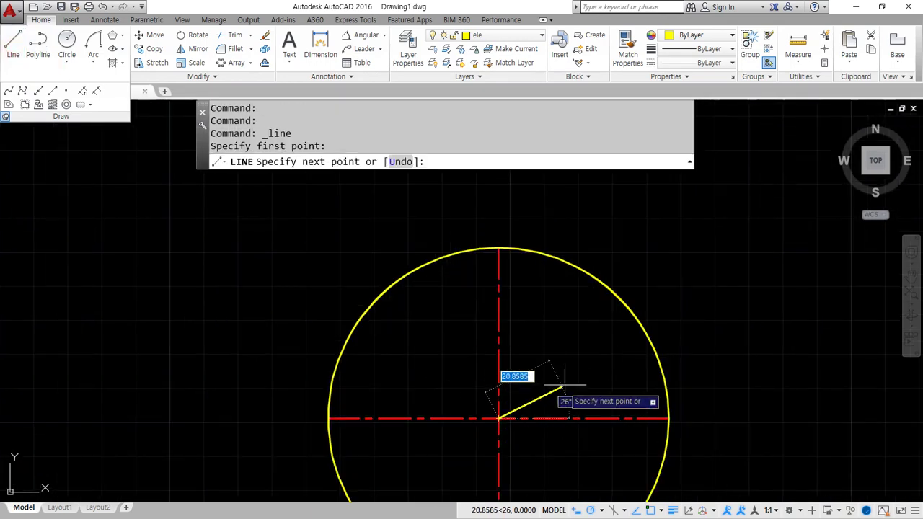
click(644, 335)
key(Return)
- Draw a line from the circle's center to its upper-left edge at about 120°
key(Return)
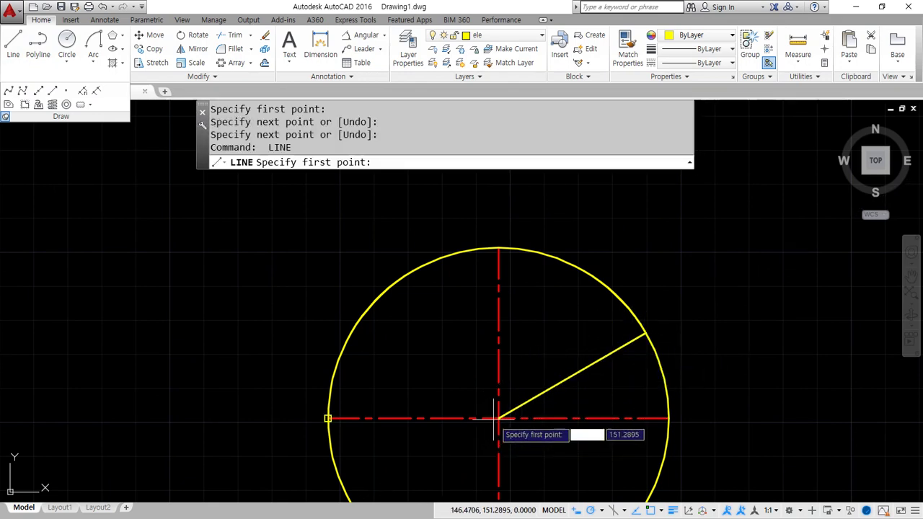
click(495, 418)
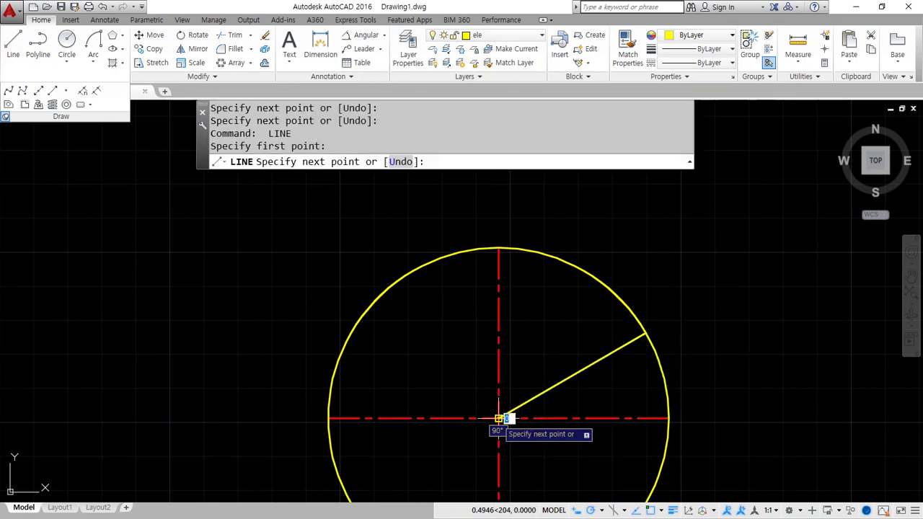
click(414, 272)
key(Return)
- Draw a line 50 long from the circle's center to its edge at 150°
key(Return)
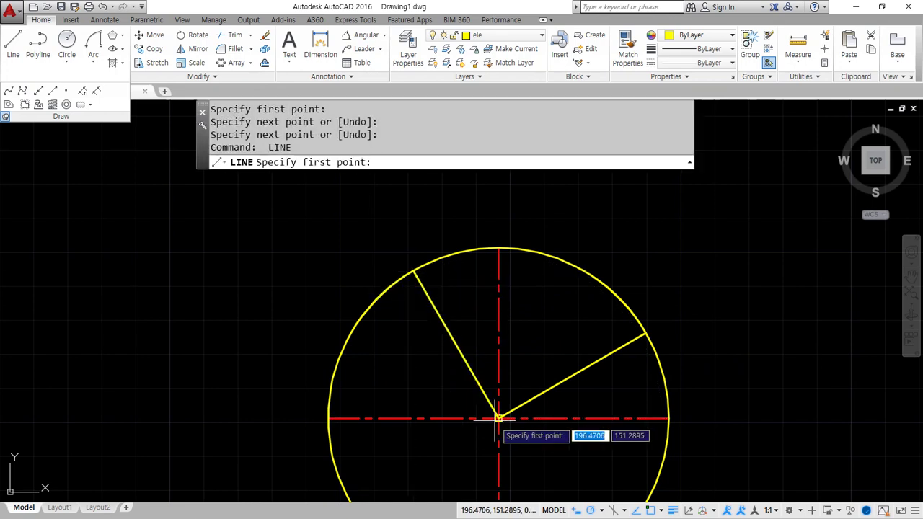
click(497, 418)
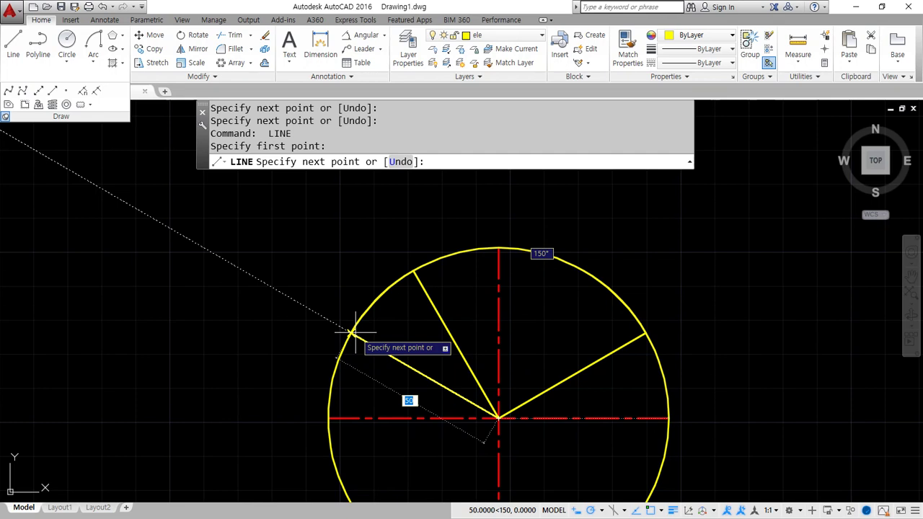
click(352, 333)
key(Return)
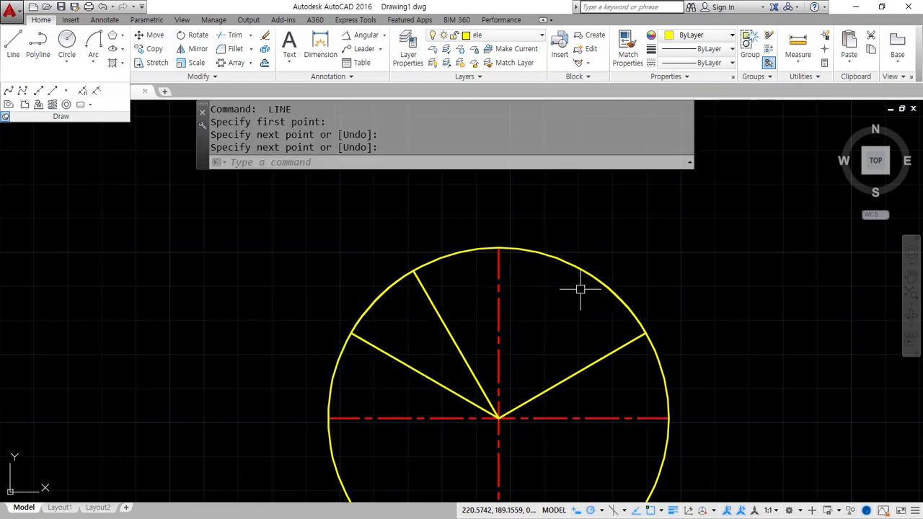
- Erase the circle, keeping the centerlines and the three radial lines
click(593, 268)
text(e)
key(Return)
middle_drag(435, 382, 363, 338)
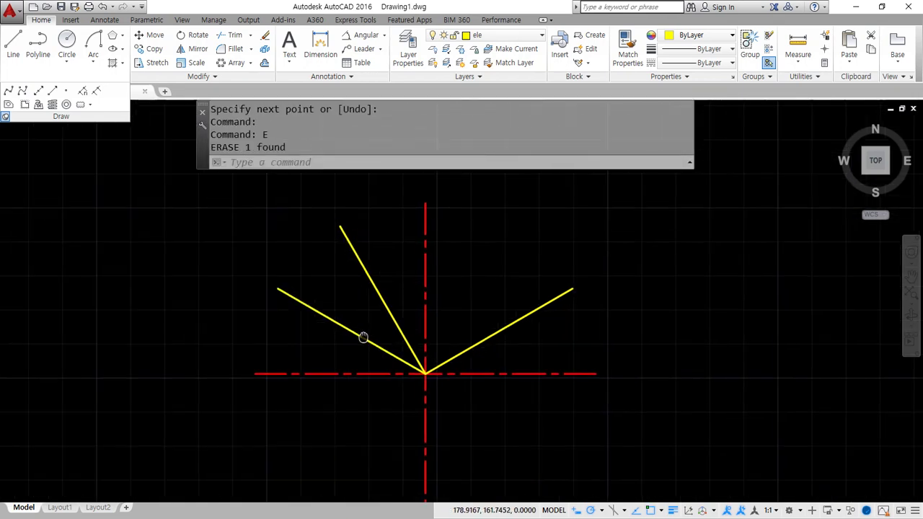
click(516, 367)
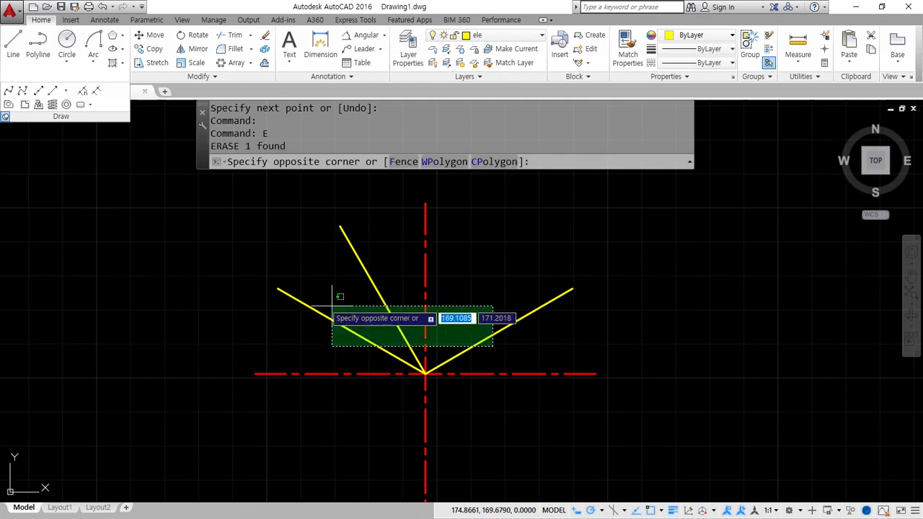
key(Escape)
key(Escape)
- Match the horizontal centerline's properties onto the three yellow radial lines
click(635, 57)
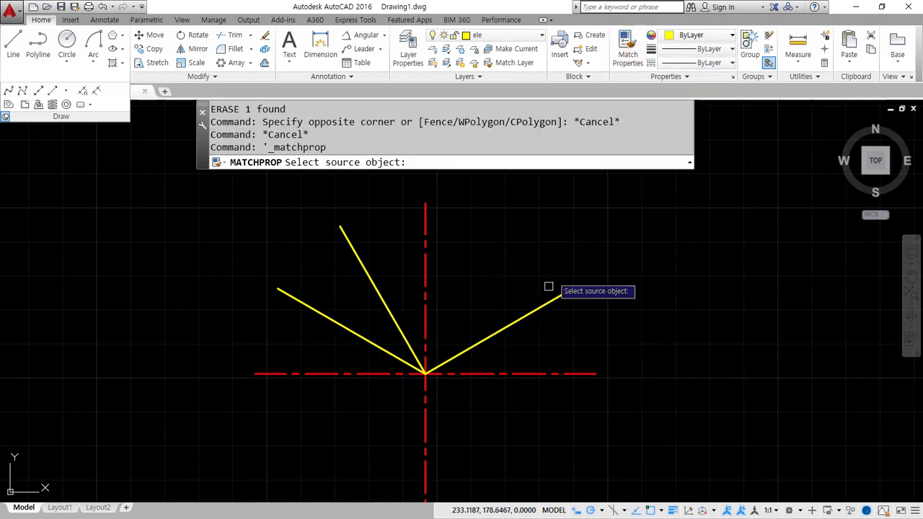
click(524, 374)
click(548, 337)
click(329, 288)
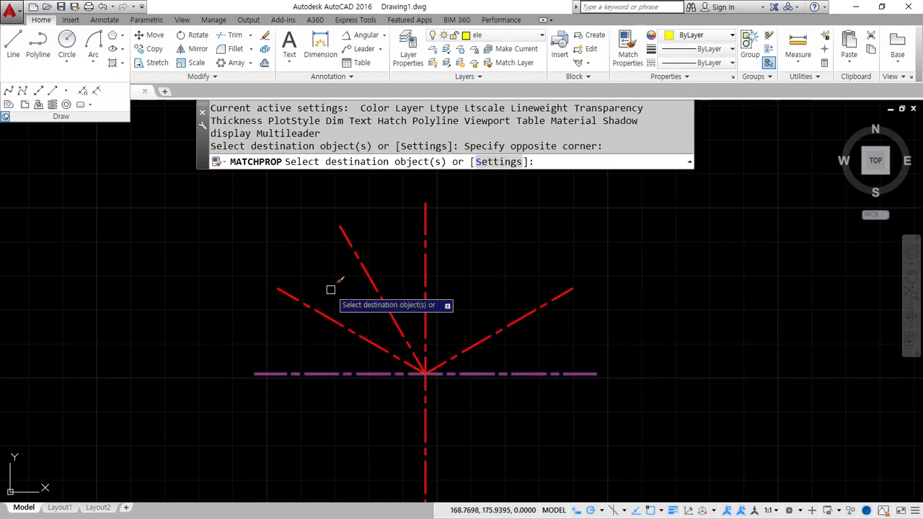
key(Return)
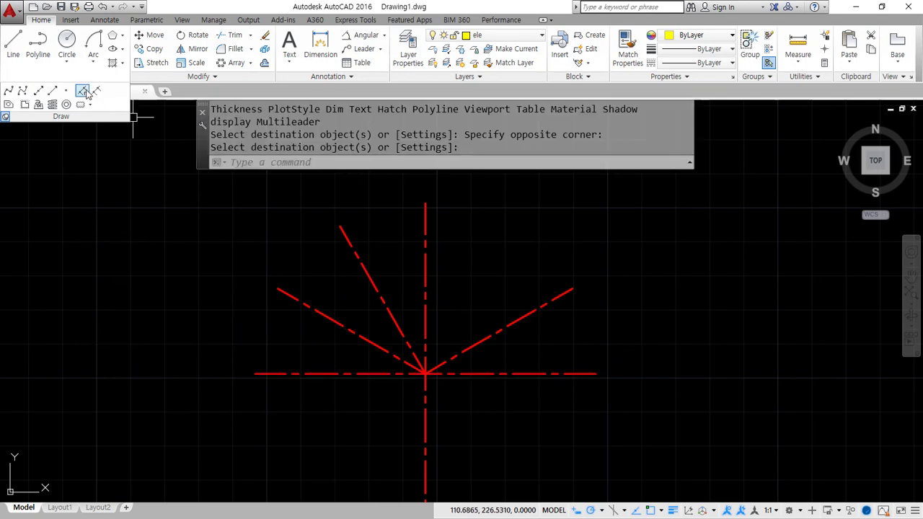
- Draw a three-point arc from the right radial line's end through the vertical line's top to the lowest left radial line's end, and erase it
click(93, 64)
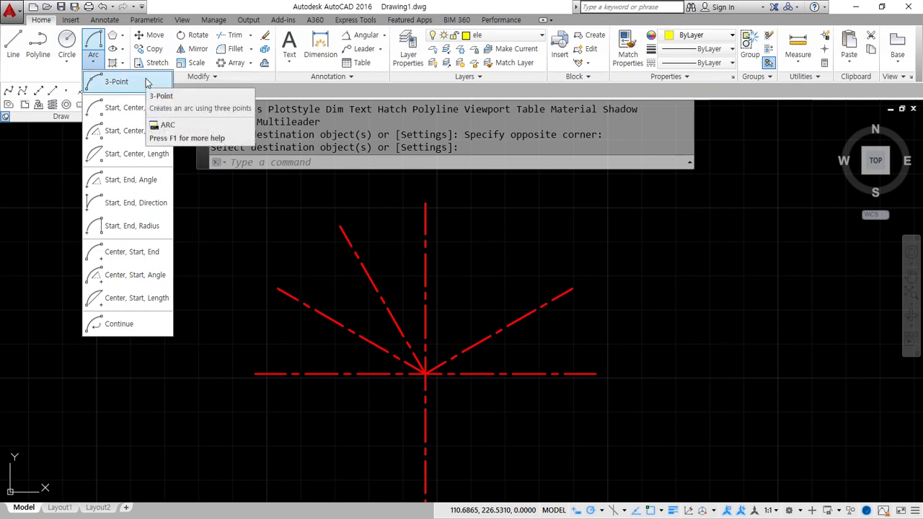
click(116, 82)
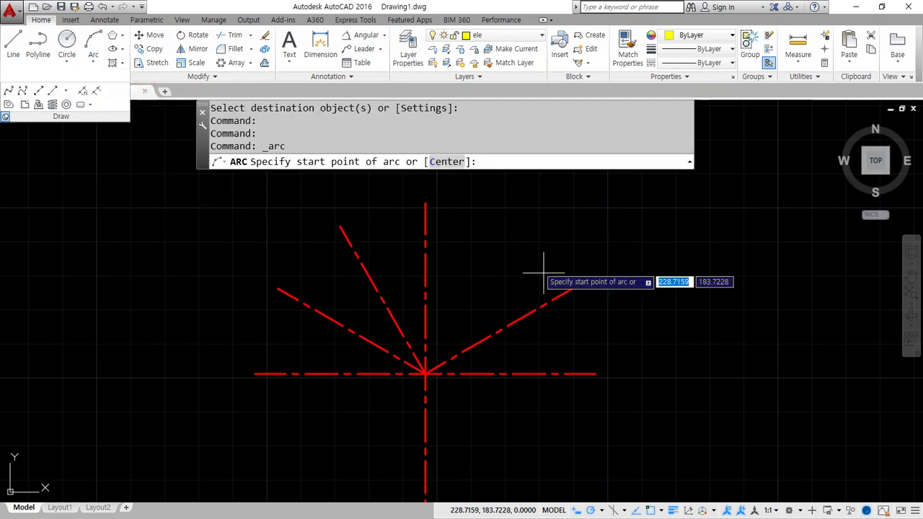
click(572, 289)
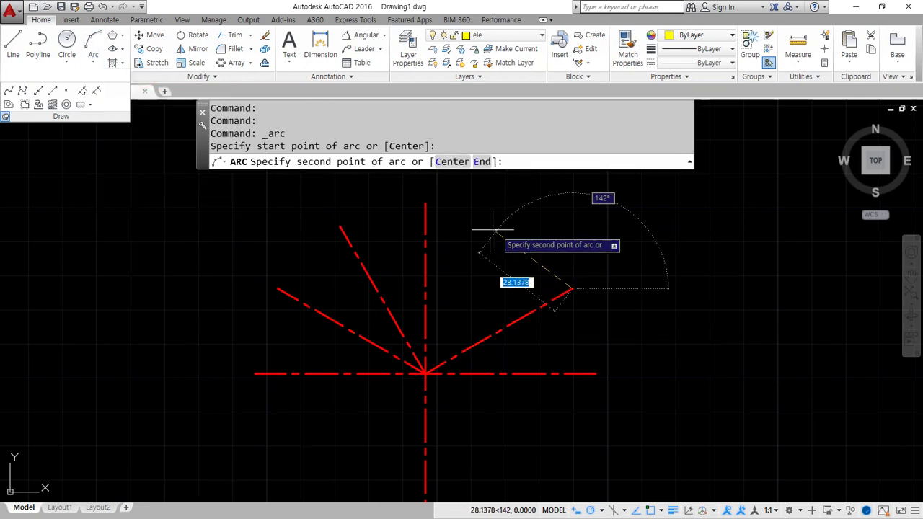
click(425, 205)
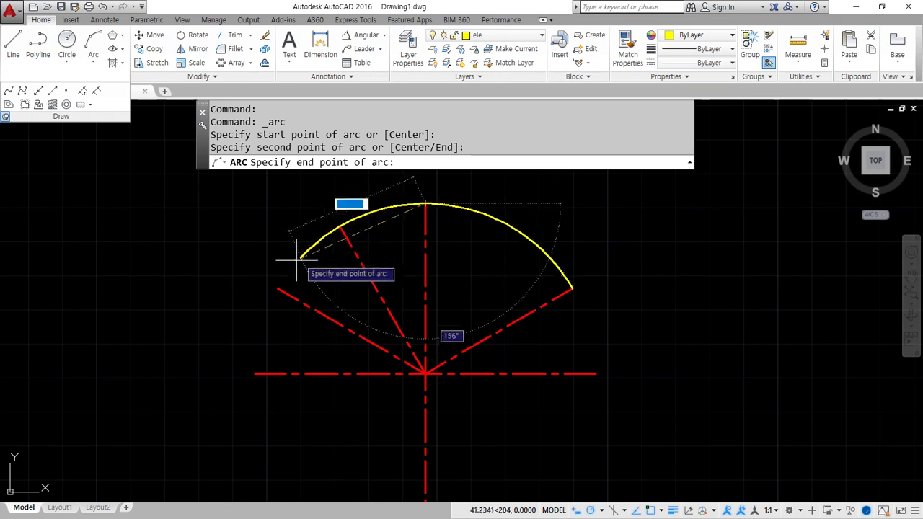
click(280, 288)
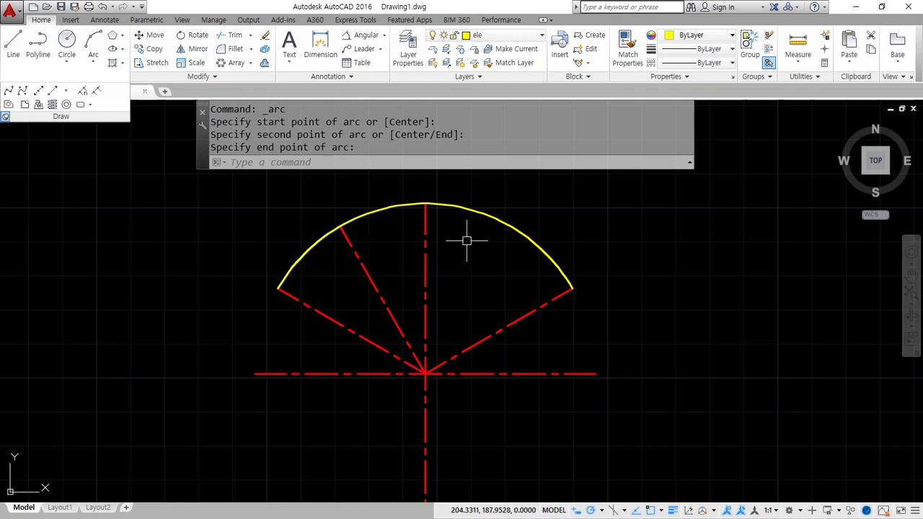
click(488, 215)
key(Delete)
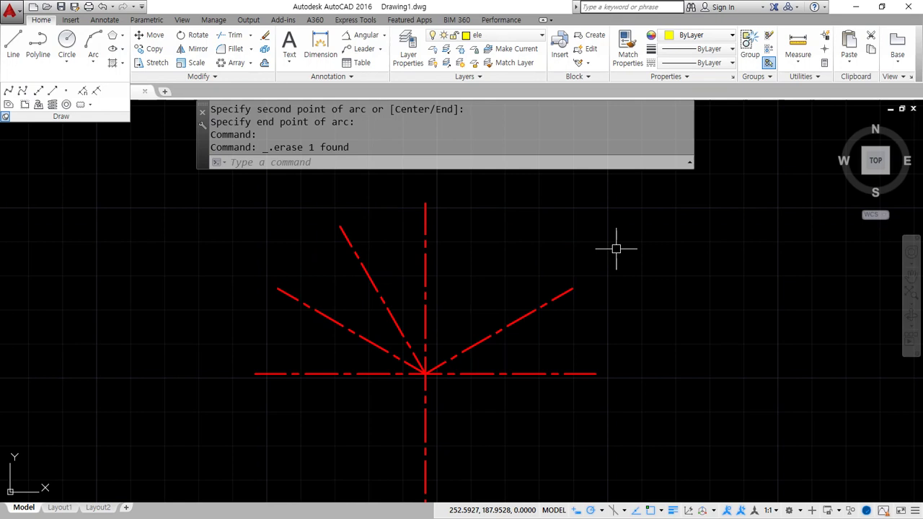
click(93, 61)
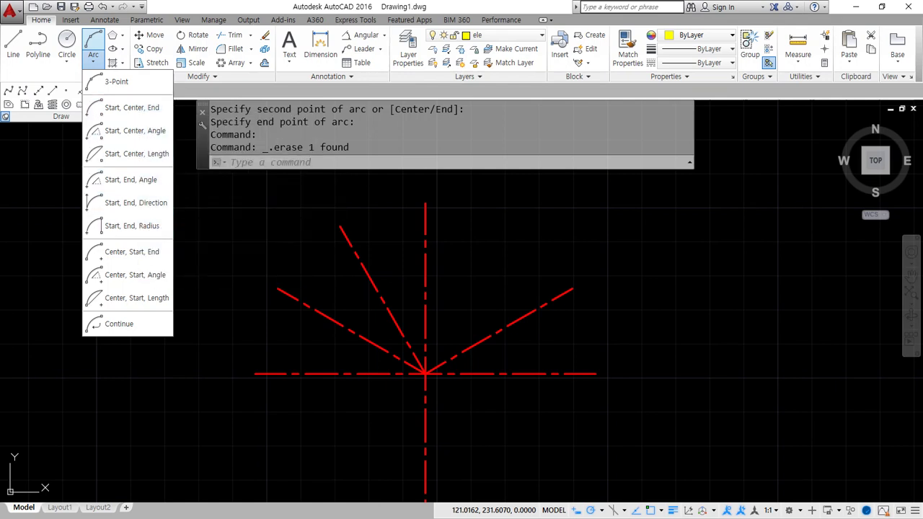
key(Escape)
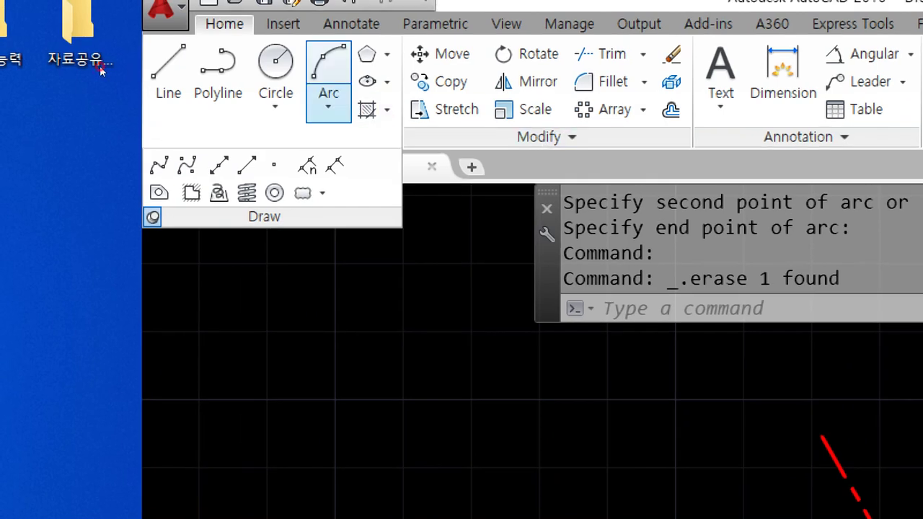
click(328, 106)
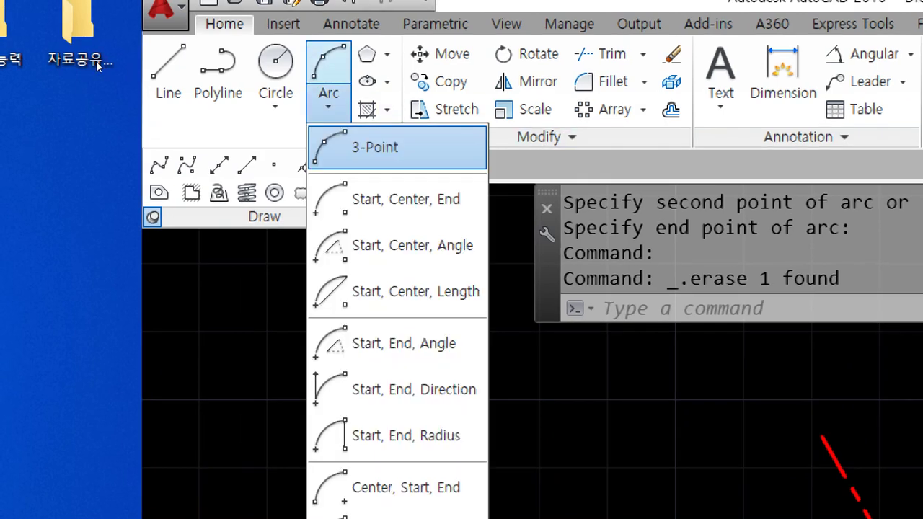
key(super+Tab)
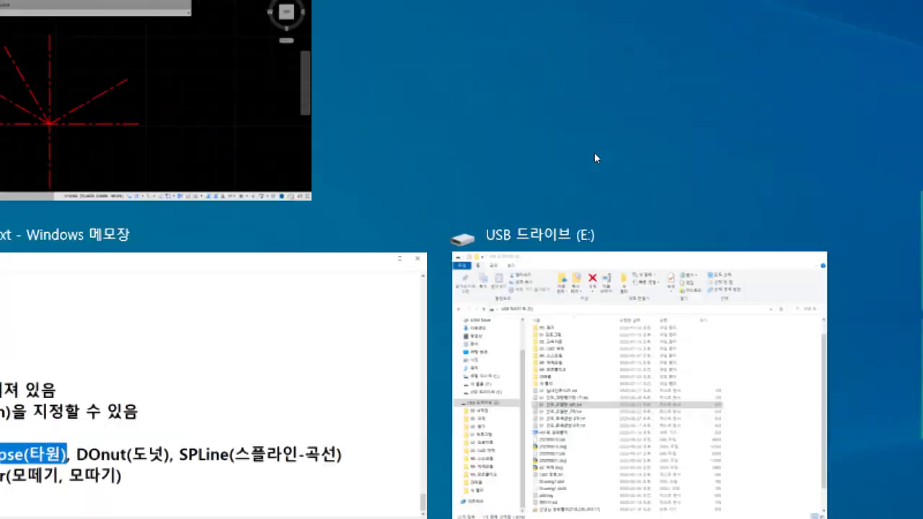
click(594, 152)
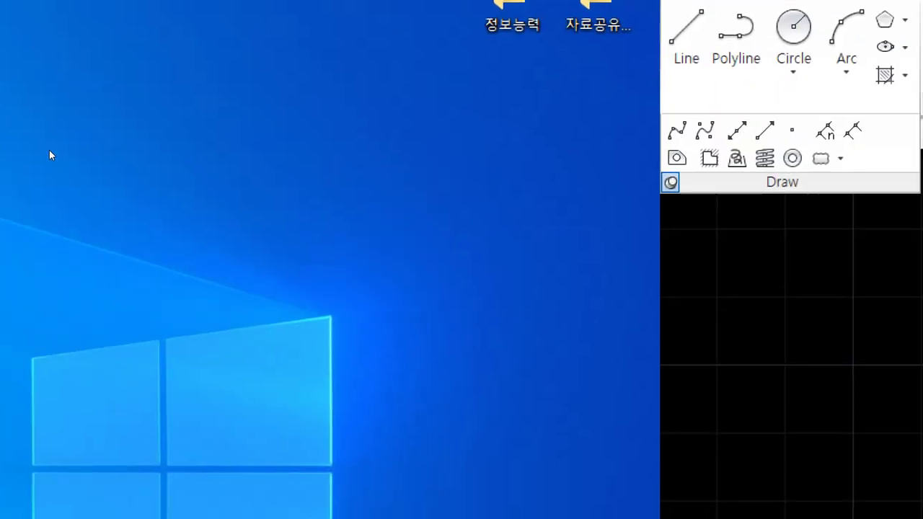
key(super+Escape)
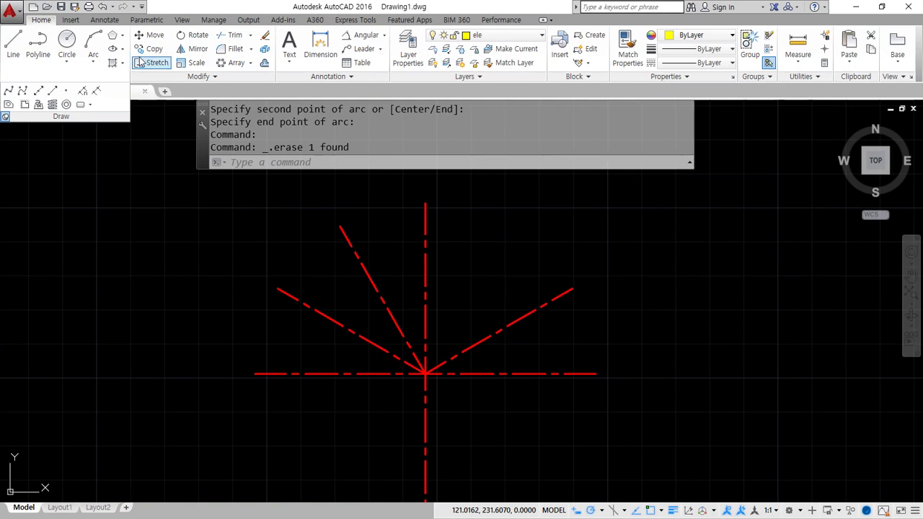
click(90, 61)
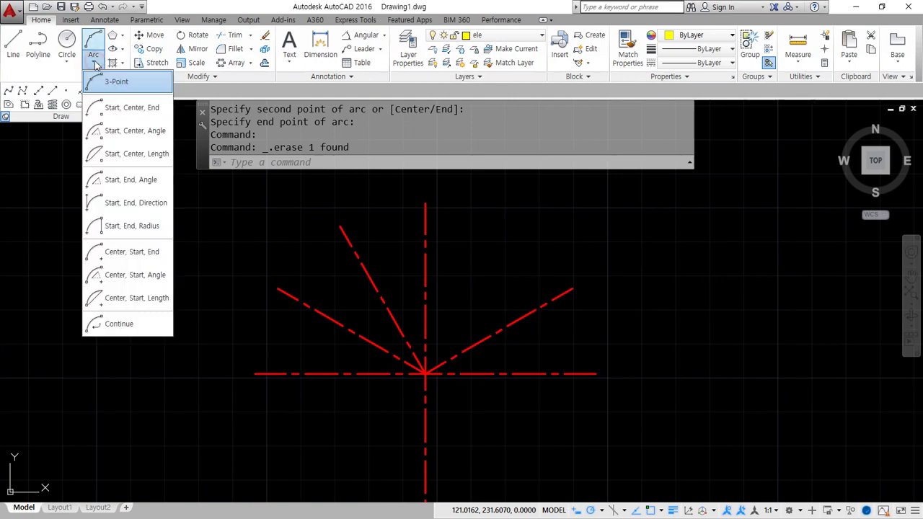
key(super+Tab)
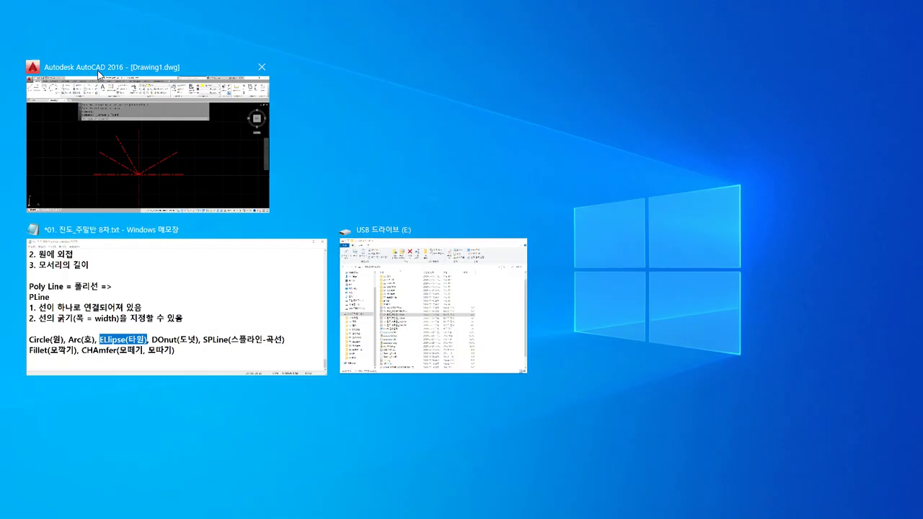
click(103, 62)
- Review the available arc construction methods, comparing the Start-Center, Start-End and Center-Start groups and their End, Angle, Length, Direction and Radius variants
click(94, 62)
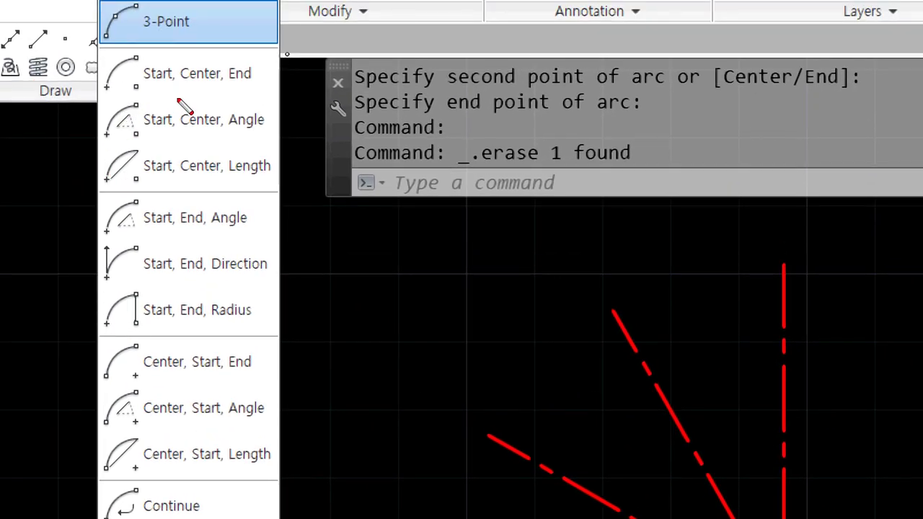
mouse_move(287, 54)
mouse_down()
mouse_move(305, 126)
mouse_move(292, 189)
mouse_up()
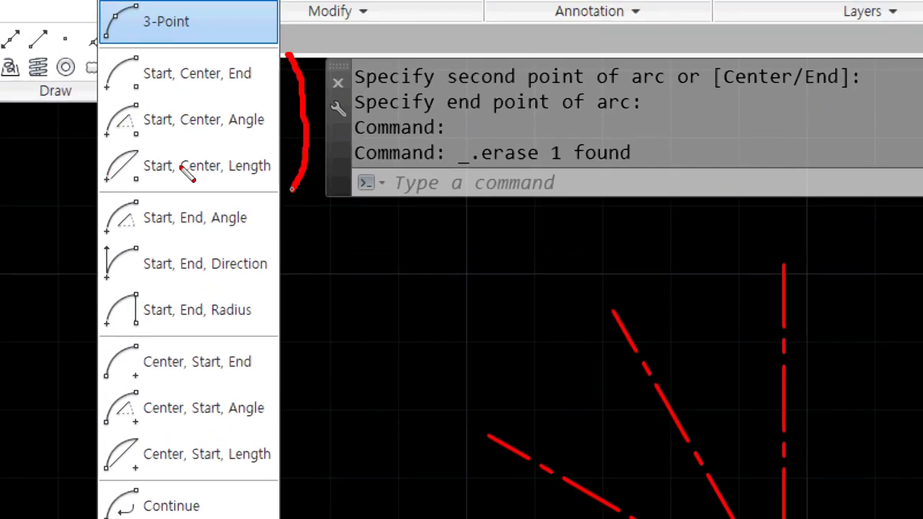
mouse_move(131, 50)
mouse_down()
mouse_move(130, 180)
mouse_move(147, 185)
mouse_move(175, 137)
mouse_move(132, 52)
mouse_up()
mouse_move(144, 191)
mouse_down()
mouse_move(128, 231)
mouse_move(155, 313)
mouse_move(171, 207)
mouse_up()
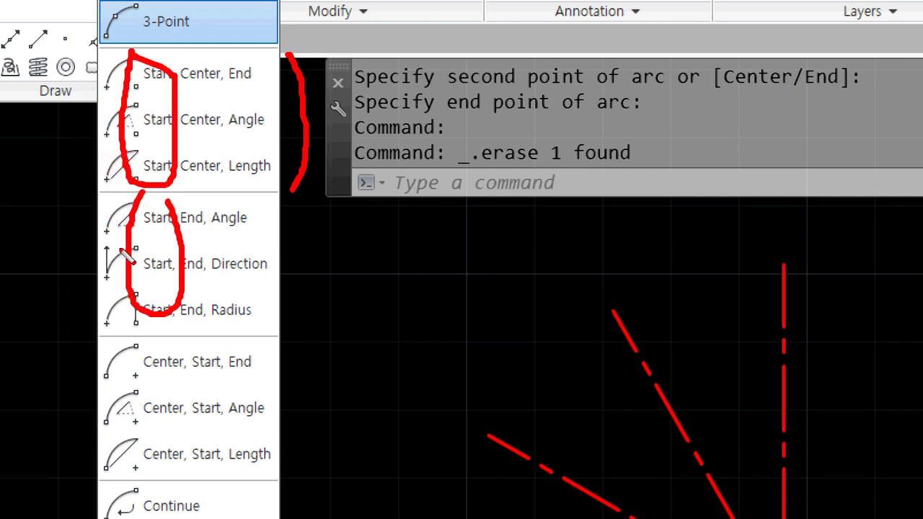
mouse_move(160, 347)
mouse_down()
mouse_move(131, 371)
mouse_move(179, 445)
mouse_move(169, 348)
mouse_up()
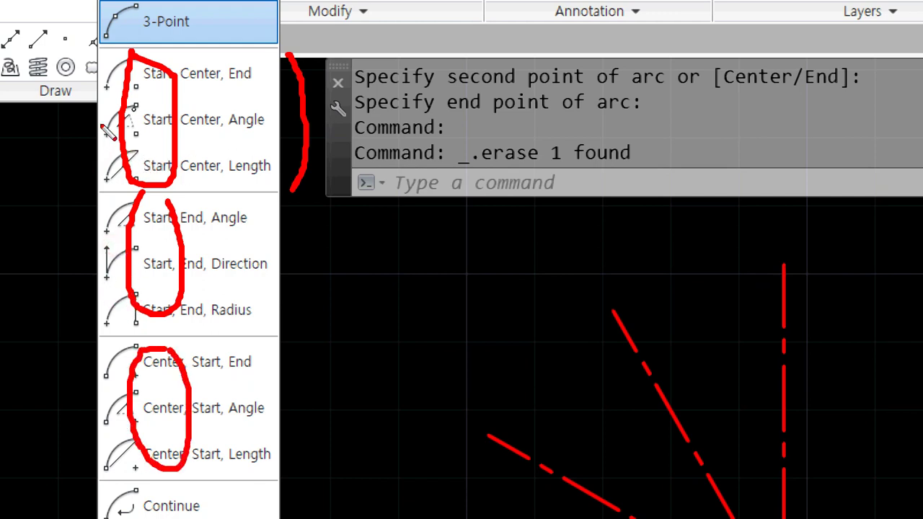
key(e)
mouse_move(135, 89)
mouse_down()
mouse_move(264, 94)
mouse_move(278, 63)
mouse_move(182, 69)
mouse_move(112, 93)
mouse_up()
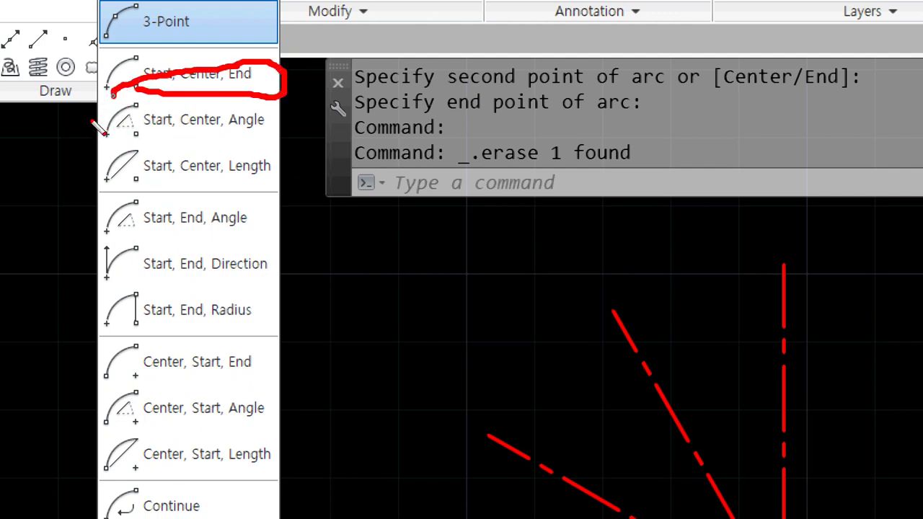
mouse_move(132, 382)
mouse_down()
mouse_move(251, 383)
mouse_move(242, 338)
mouse_move(137, 344)
mouse_move(126, 377)
mouse_up()
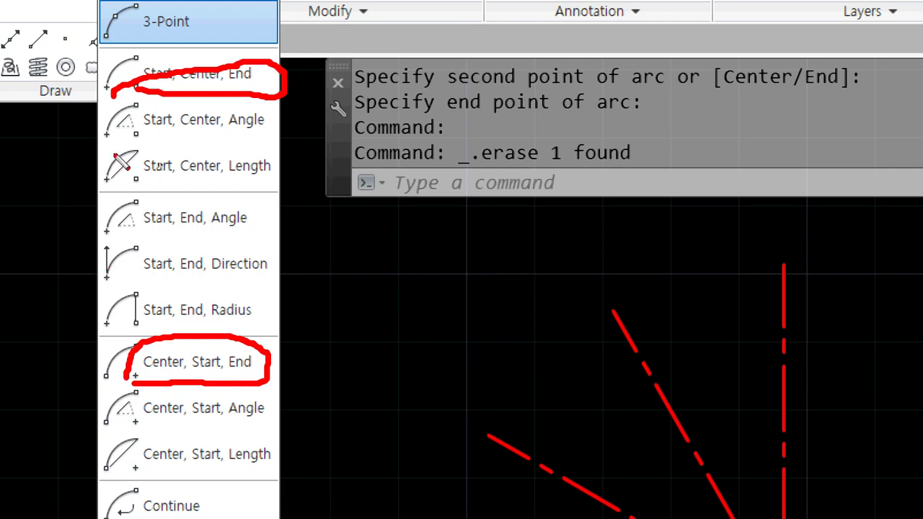
drag(142, 134, 261, 133)
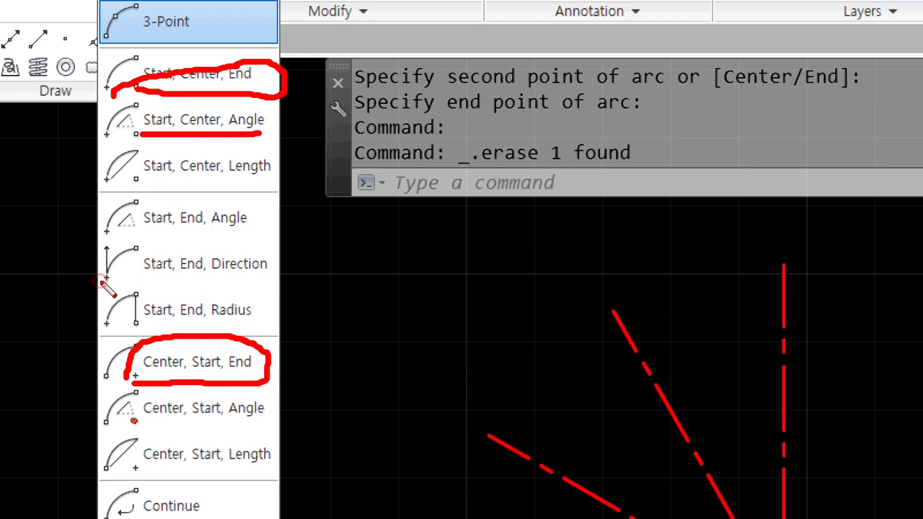
drag(134, 418, 280, 418)
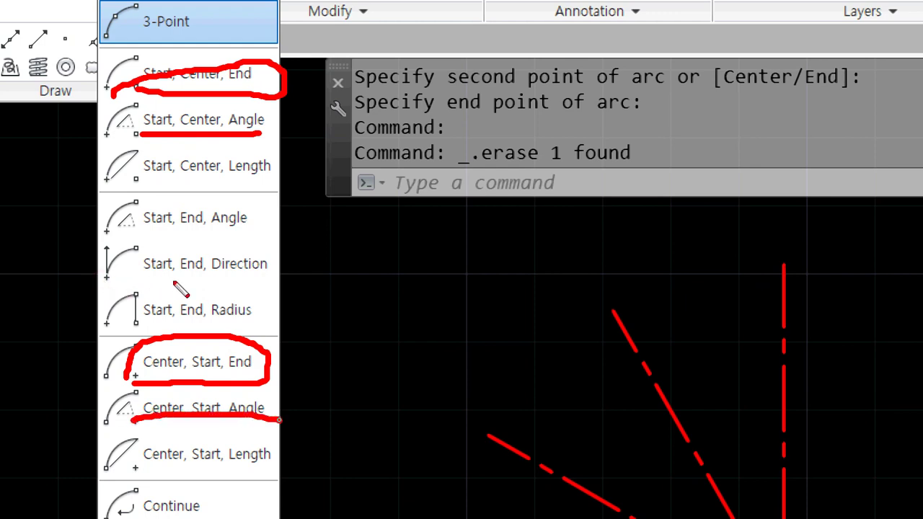
drag(142, 184, 265, 185)
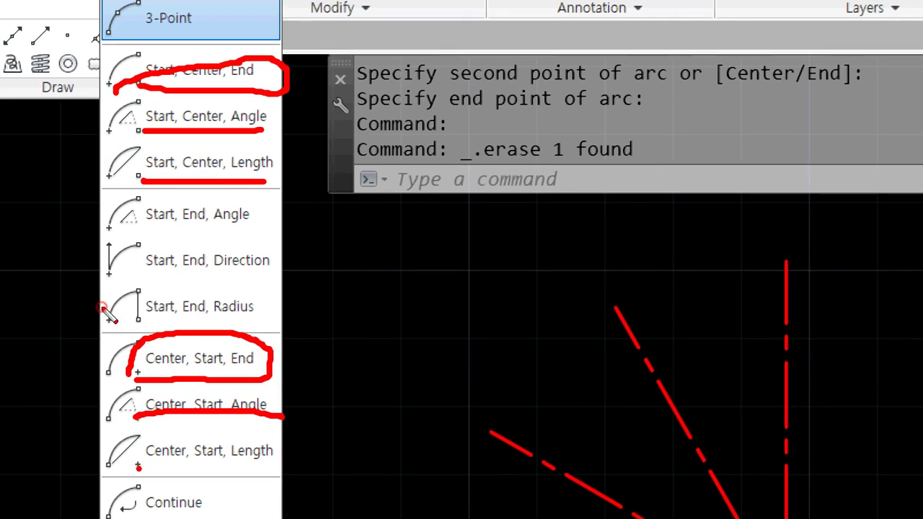
drag(138, 467, 280, 466)
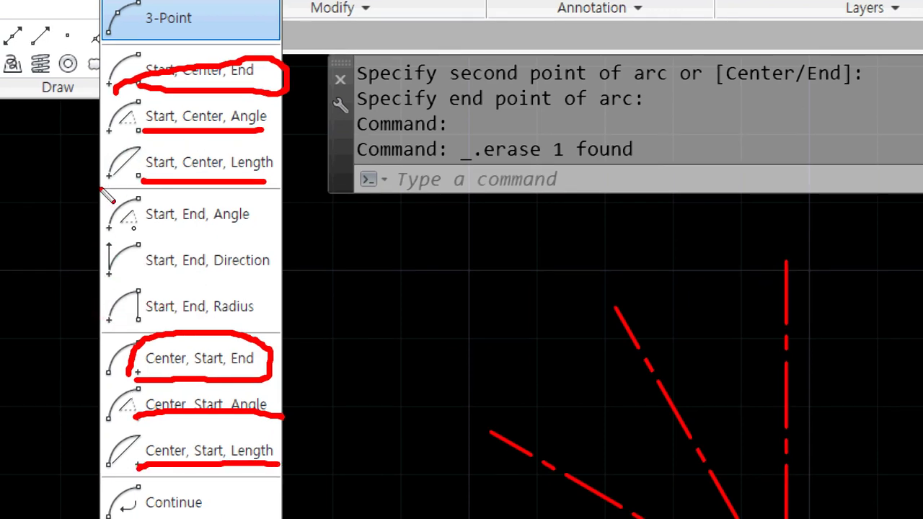
drag(101, 241, 101, 287)
mouse_move(137, 416)
mouse_down()
mouse_move(137, 472)
mouse_move(226, 468)
mouse_move(225, 350)
mouse_move(101, 337)
mouse_up()
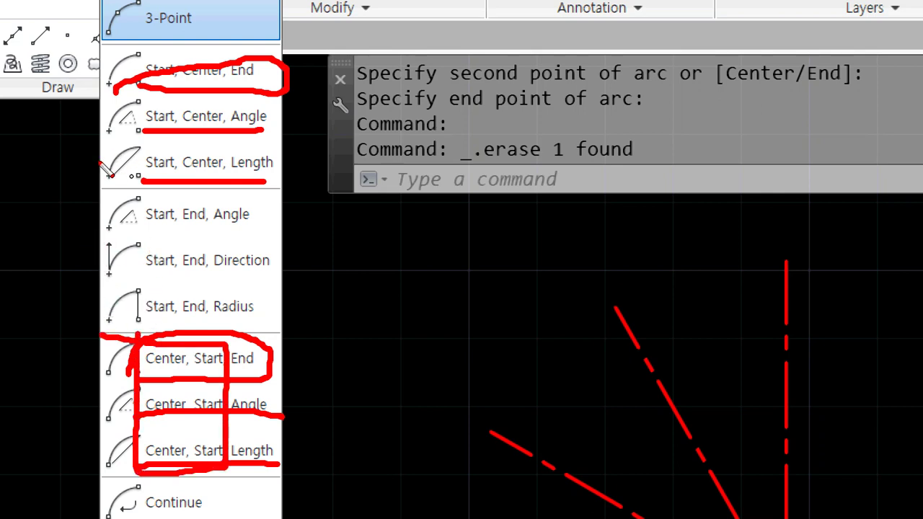
mouse_move(134, 180)
mouse_down()
mouse_move(134, 30)
mouse_move(209, 31)
mouse_move(223, 128)
mouse_move(124, 172)
mouse_up()
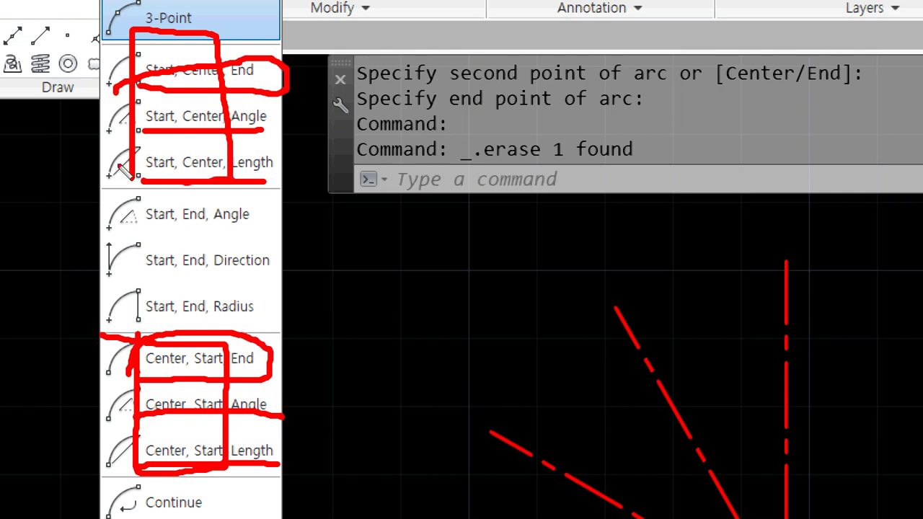
mouse_move(285, 54)
mouse_down()
mouse_move(290, 167)
mouse_move(268, 201)
mouse_up()
mouse_move(285, 339)
mouse_down()
mouse_move(294, 346)
mouse_move(287, 445)
mouse_up()
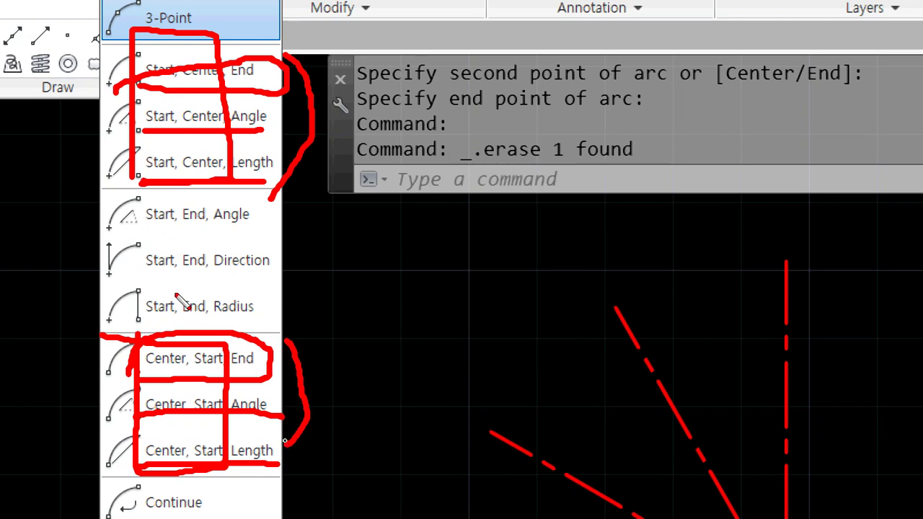
key(e)
drag(266, 342, 141, 446)
drag(119, 348, 245, 439)
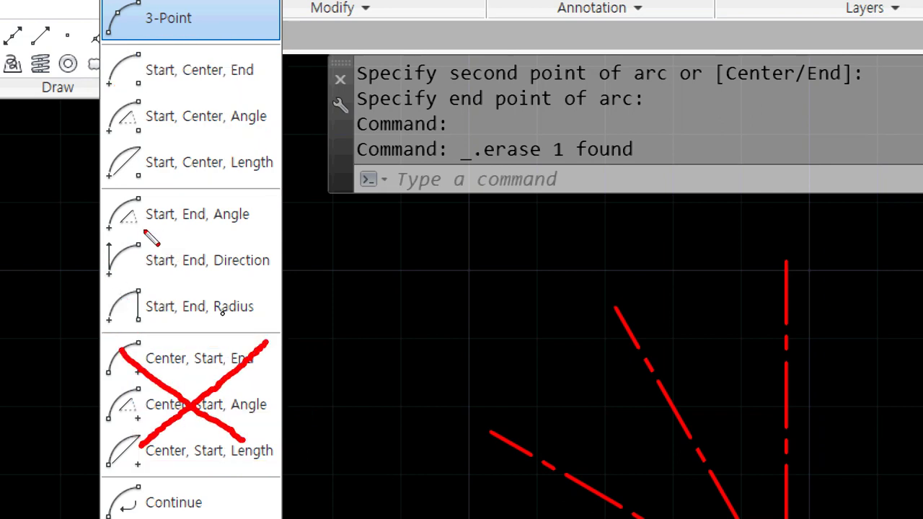
mouse_move(227, 324)
mouse_down()
mouse_move(192, 326)
mouse_move(18, 76)
mouse_move(119, 2)
mouse_move(249, 99)
mouse_move(253, 292)
mouse_move(229, 310)
mouse_up()
drag(69, 57, 230, 68)
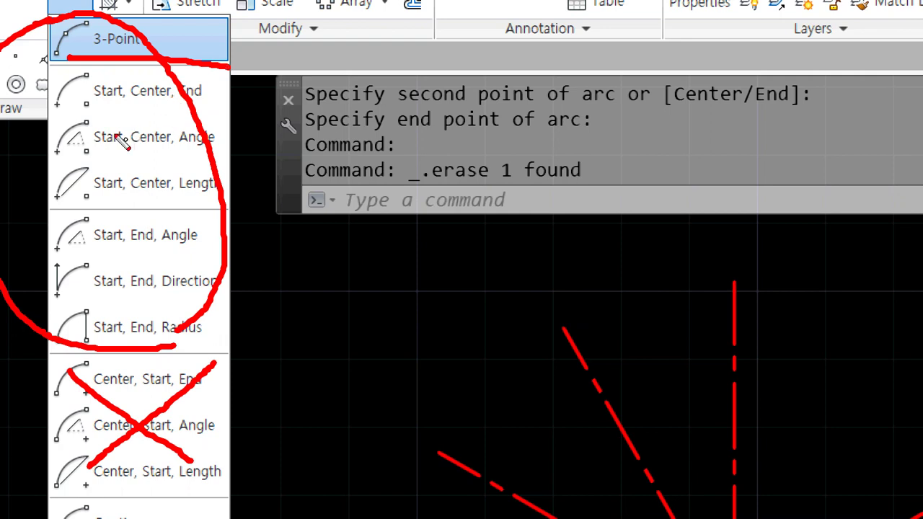
key(e)
mouse_move(90, 72)
mouse_down()
mouse_move(75, 150)
mouse_move(79, 303)
mouse_move(121, 321)
mouse_move(126, 167)
mouse_move(110, 81)
mouse_up()
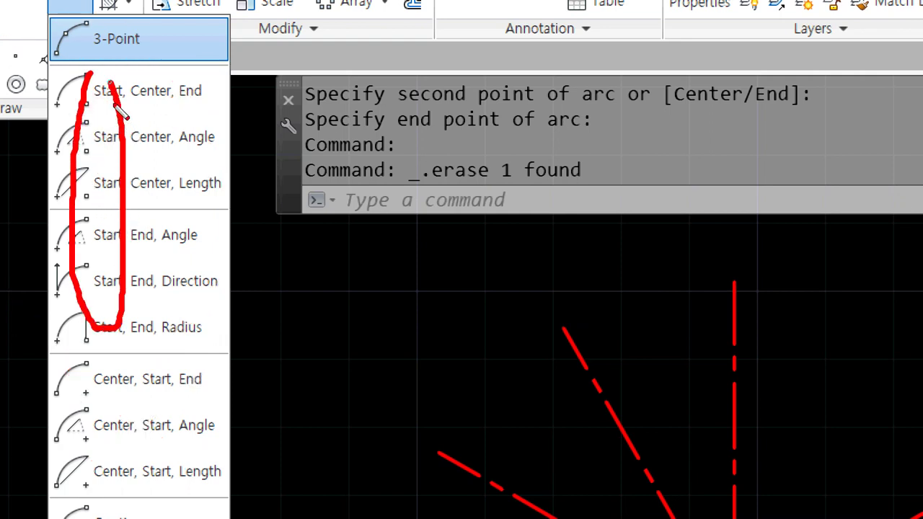
mouse_move(160, 62)
mouse_down()
mouse_move(123, 139)
mouse_move(137, 166)
mouse_move(133, 108)
mouse_up()
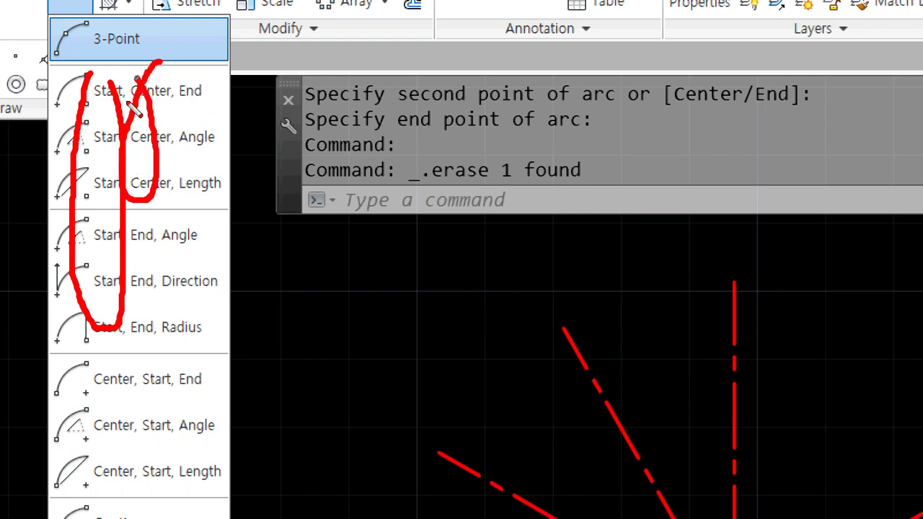
mouse_move(136, 196)
mouse_down()
mouse_move(134, 311)
mouse_move(136, 220)
mouse_up()
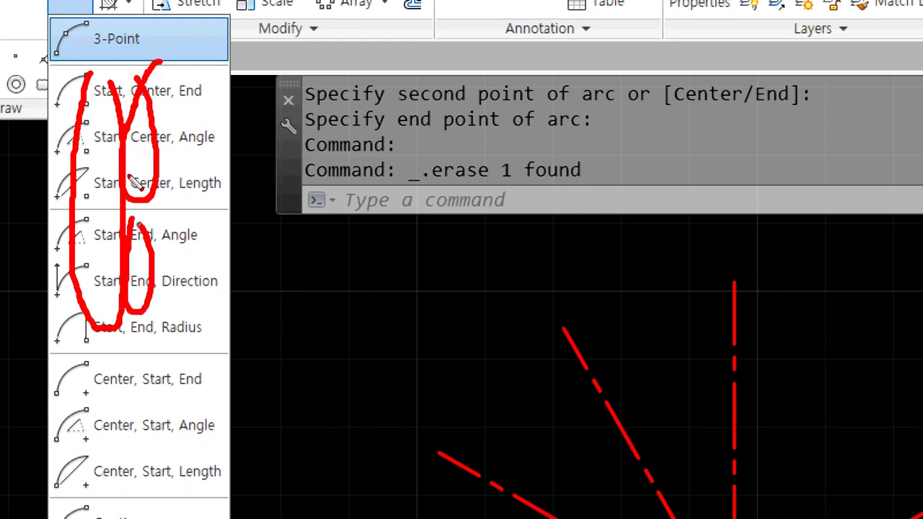
drag(230, 86, 243, 201)
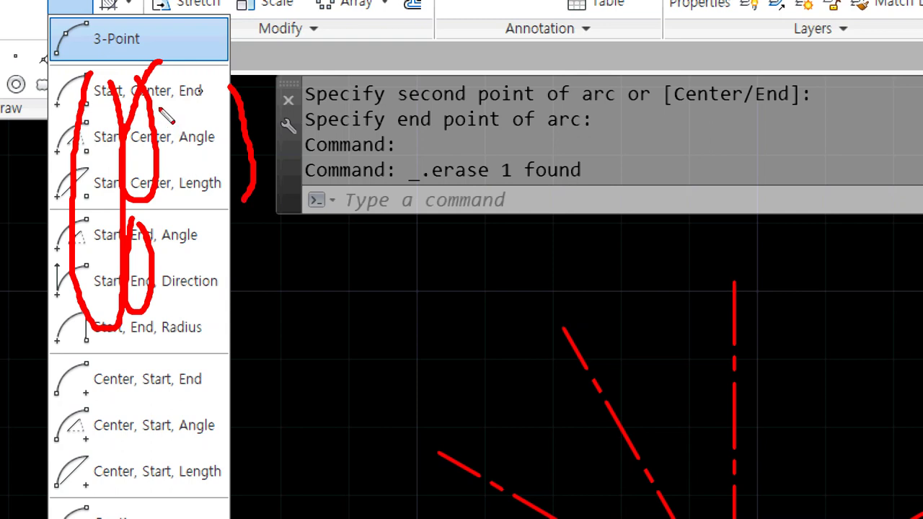
drag(185, 111, 213, 110)
drag(197, 157, 210, 152)
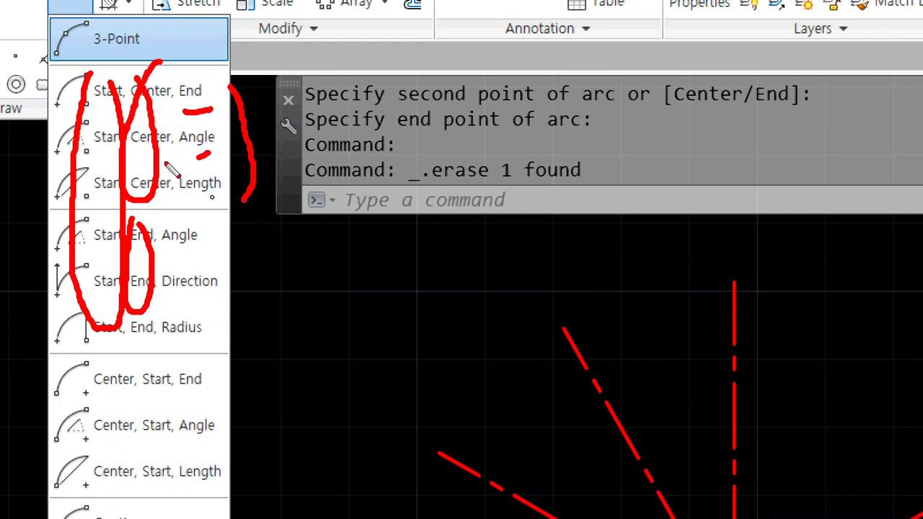
drag(211, 199, 220, 193)
drag(200, 306, 224, 302)
drag(209, 343, 235, 340)
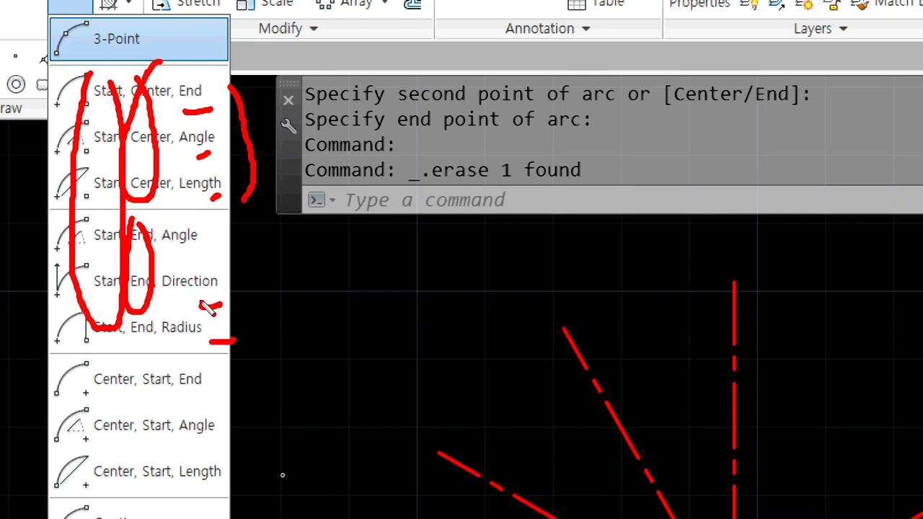
key(Escape)
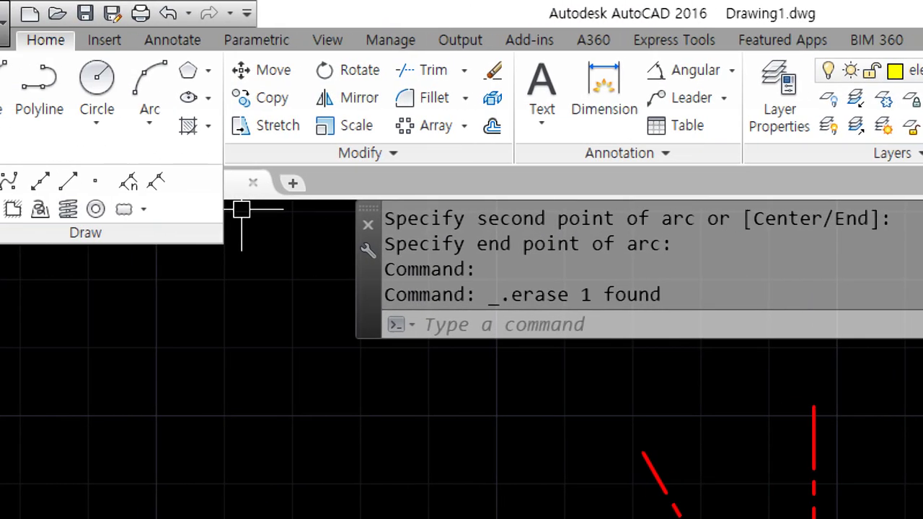
- Draw a Start, Center, End arc from the right radial line's end around the centerline intersection to the lowest left radial line's end, and erase it
click(149, 119)
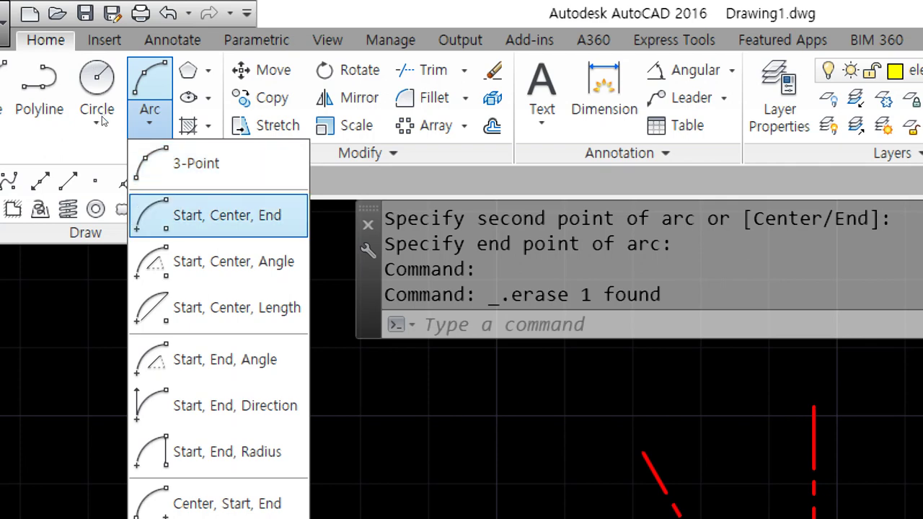
key(Down)
key(Up)
key(Up)
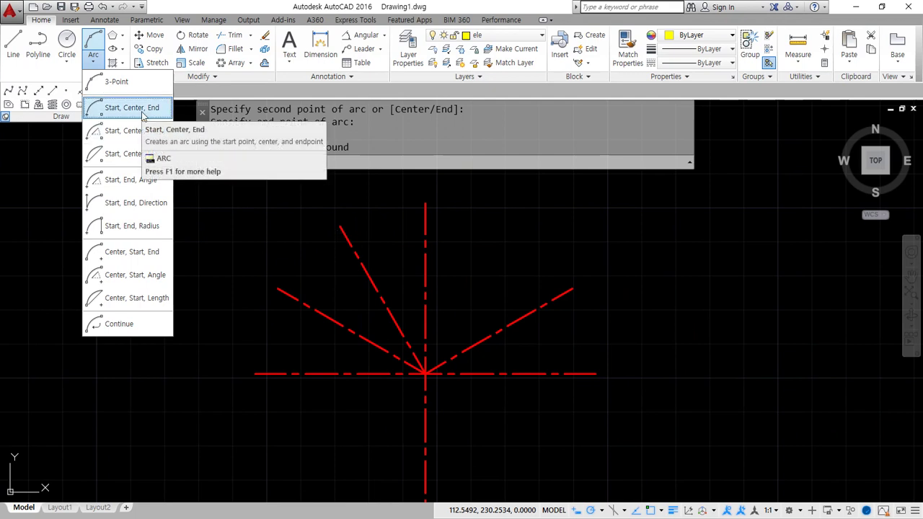
click(133, 108)
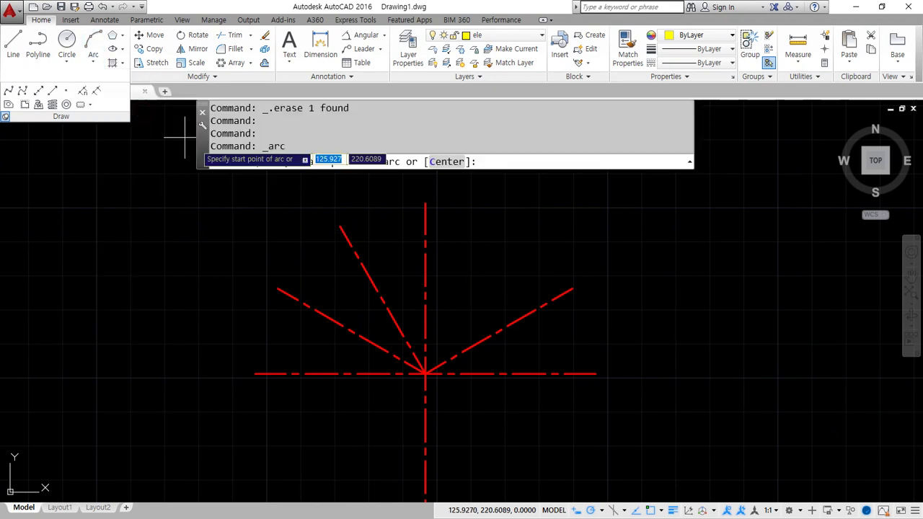
click(572, 288)
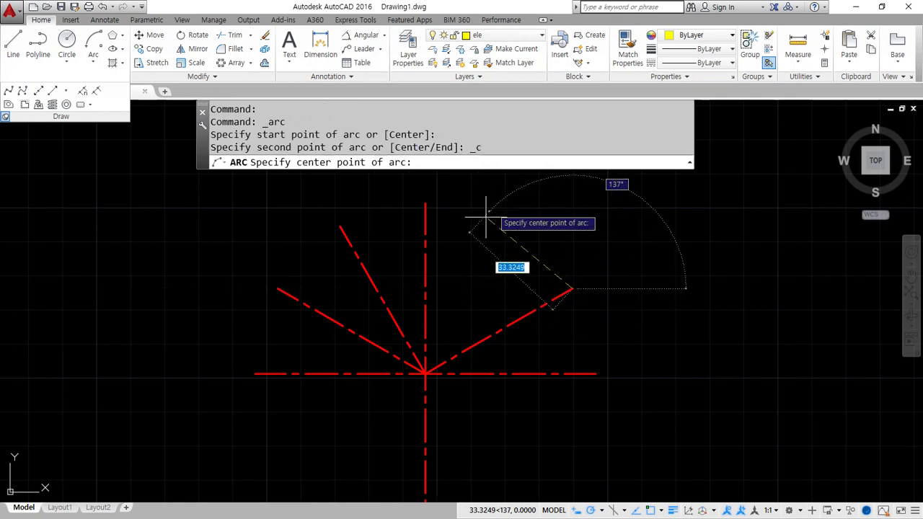
click(424, 374)
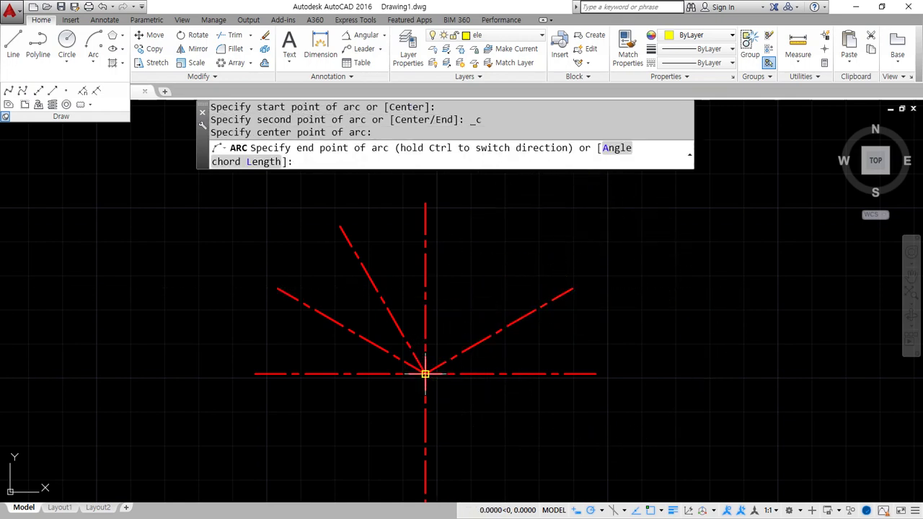
click(278, 289)
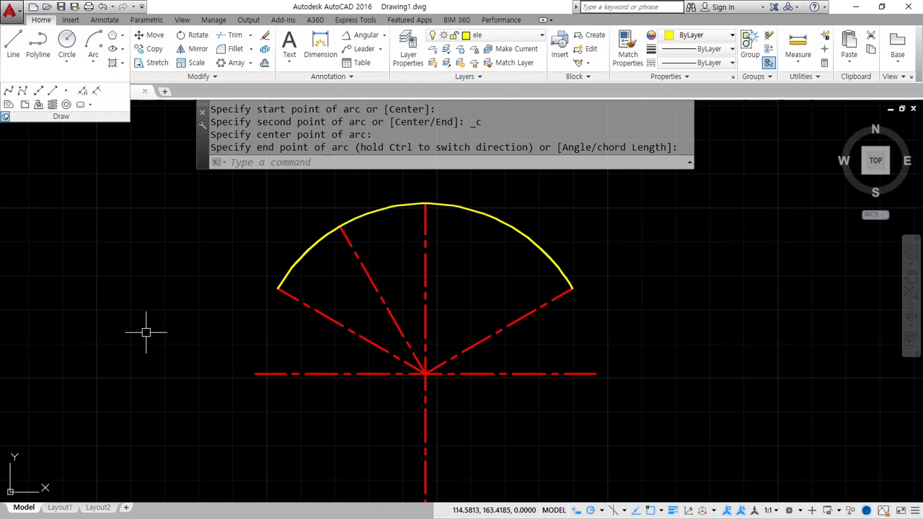
click(523, 238)
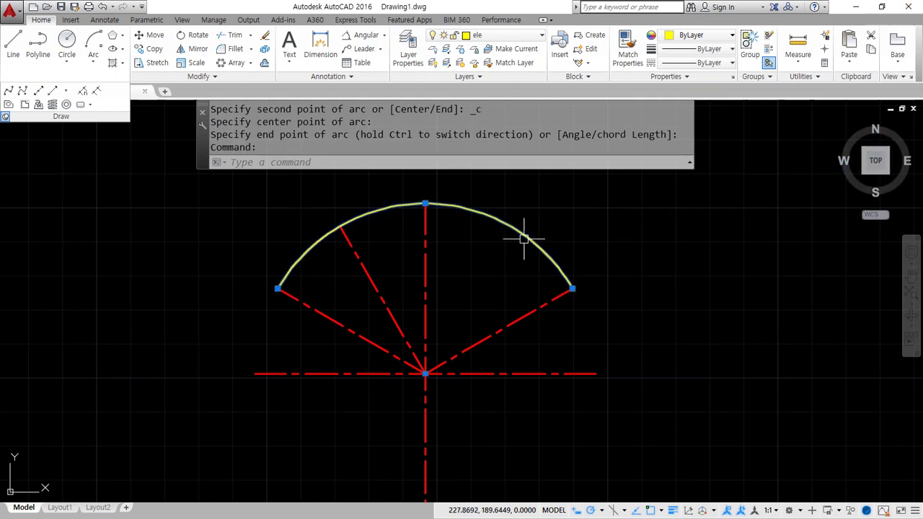
click(265, 34)
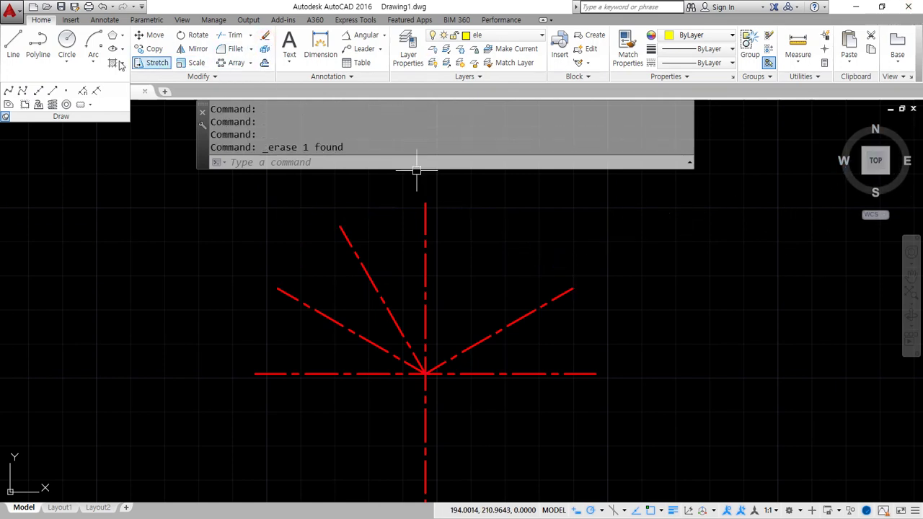
- Draw a Start, Center, Angle arc from the right radial line's end, centered on the centerline intersection, with an included angle of 120 degrees
click(93, 58)
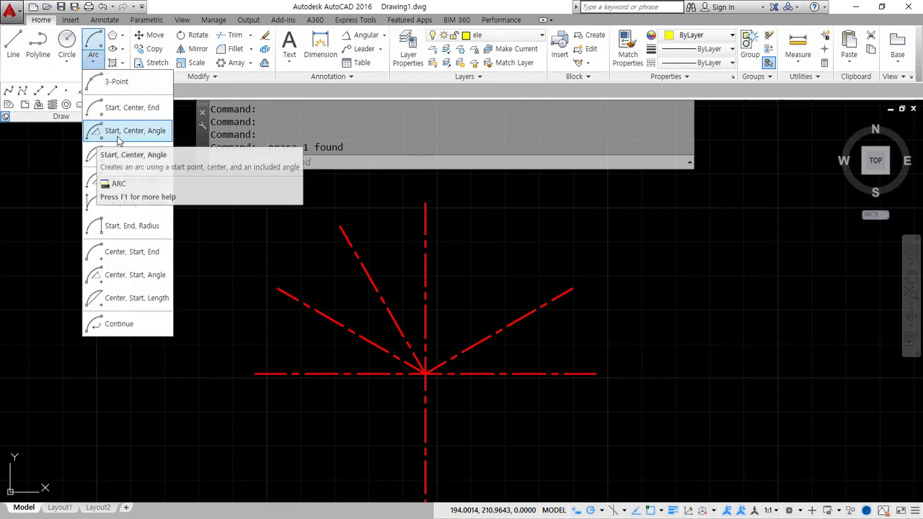
click(119, 133)
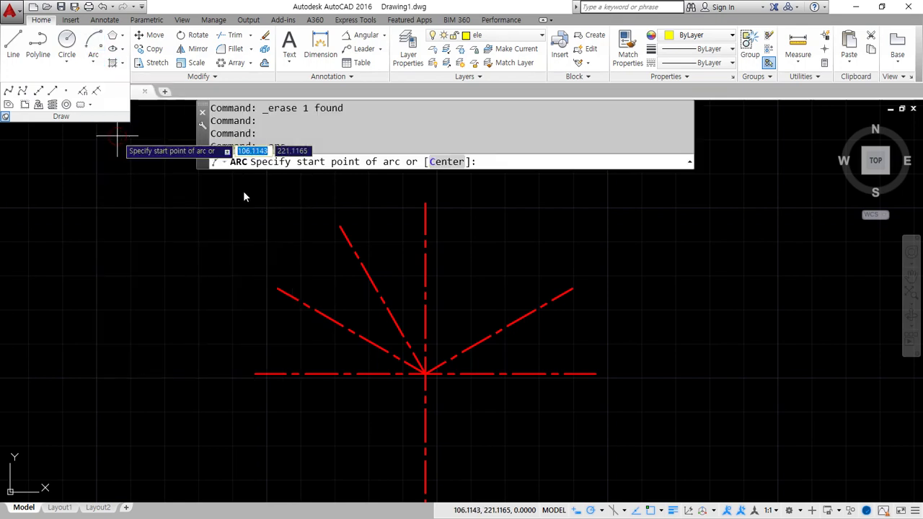
click(574, 291)
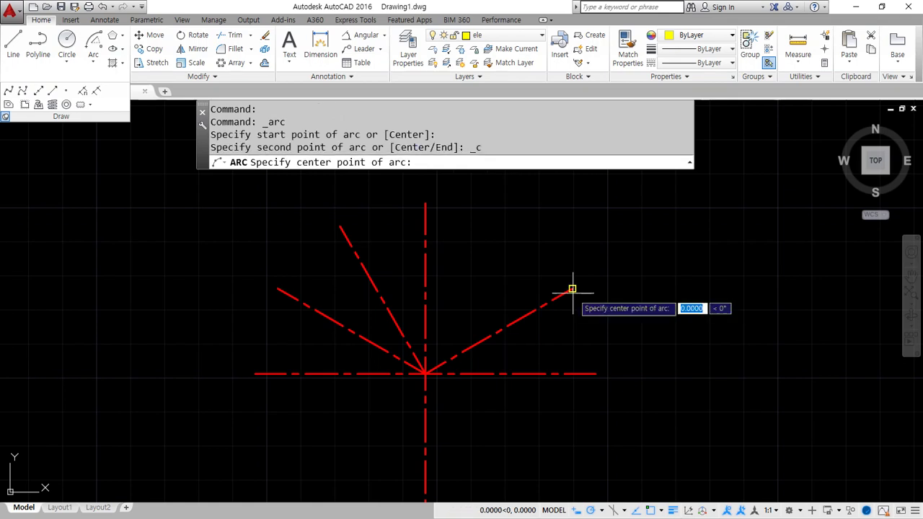
click(425, 374)
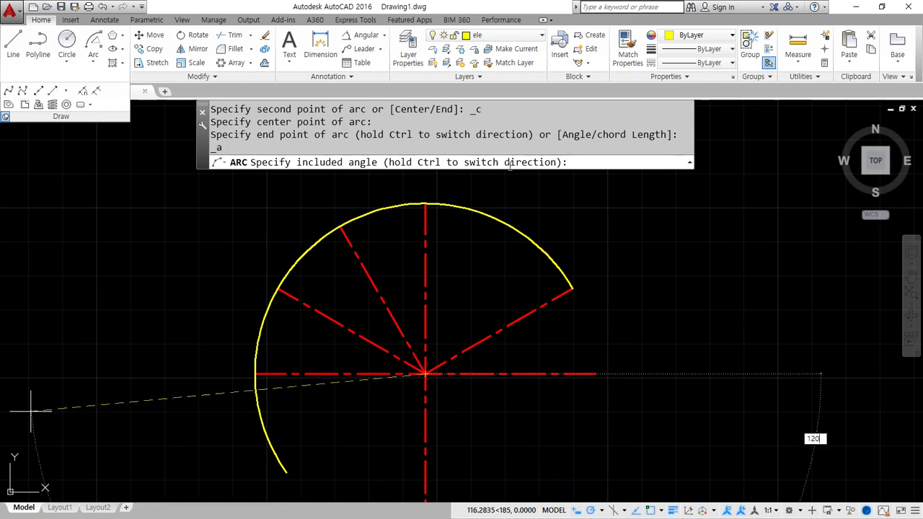
text(120)
key(Return)
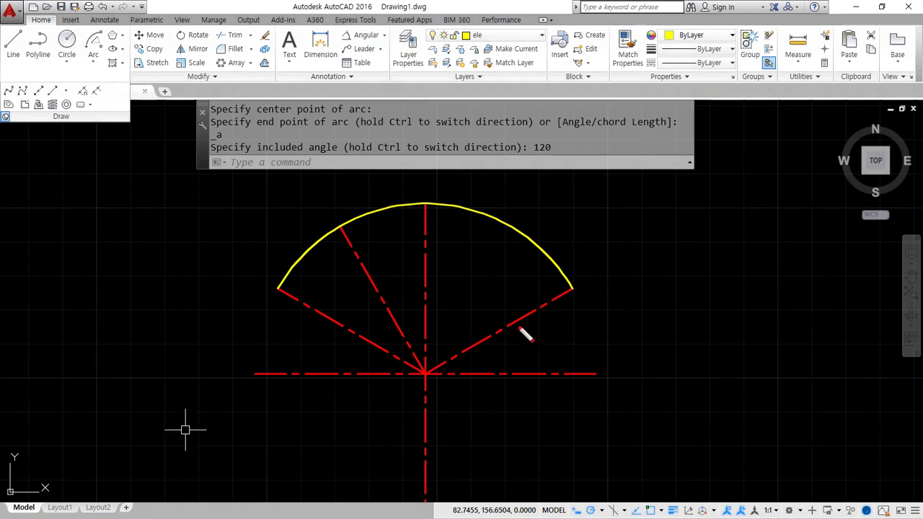
mouse_move(600, 295)
mouse_down()
mouse_move(560, 298)
mouse_move(576, 305)
mouse_up()
drag(406, 382, 431, 381)
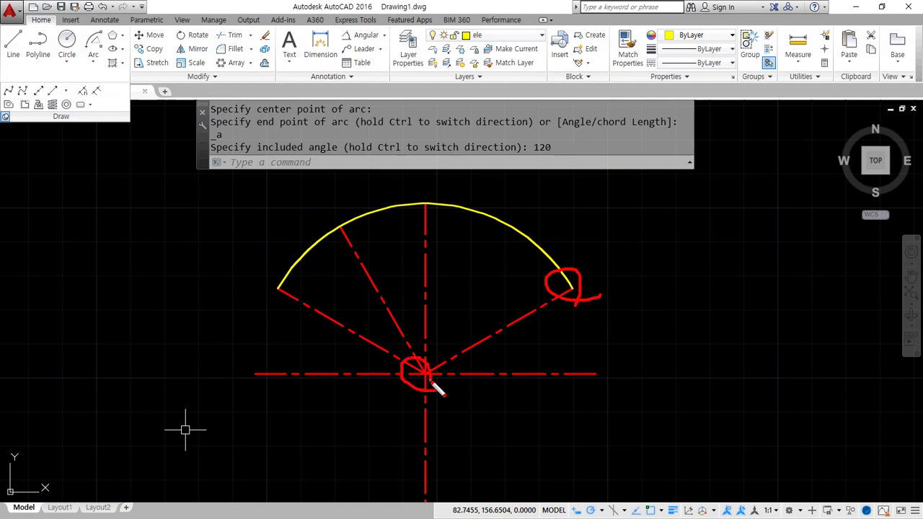
drag(494, 331, 352, 322)
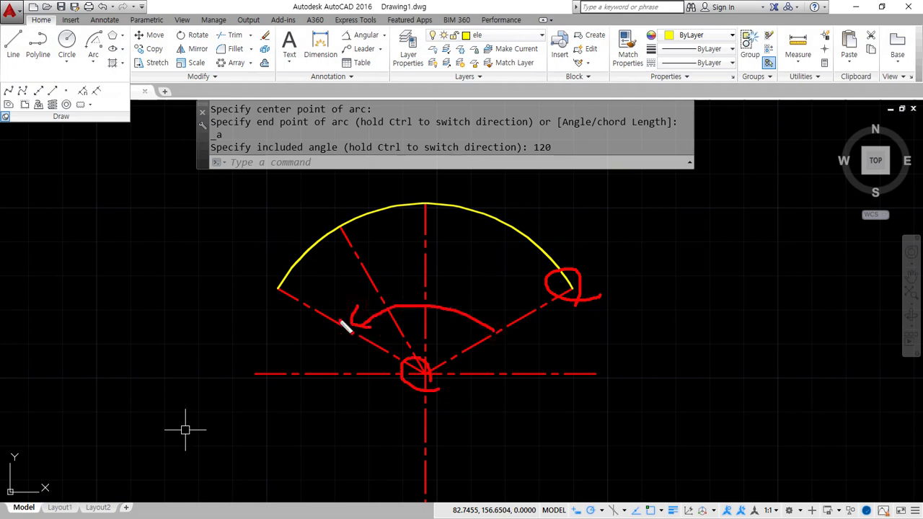
drag(270, 291, 290, 299)
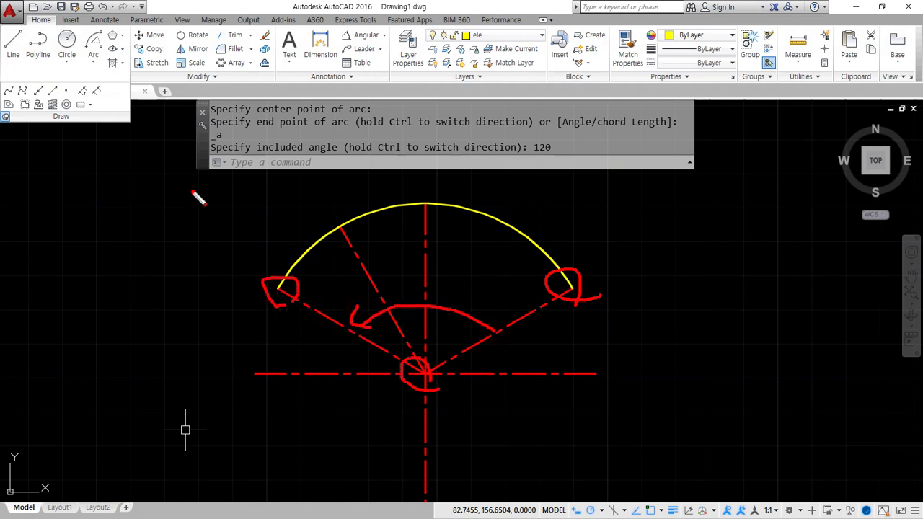
key(Escape)
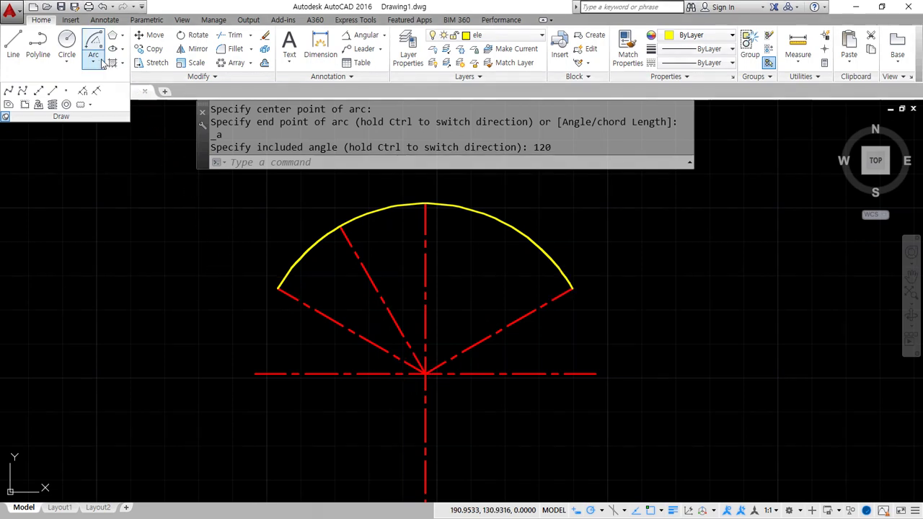
click(93, 63)
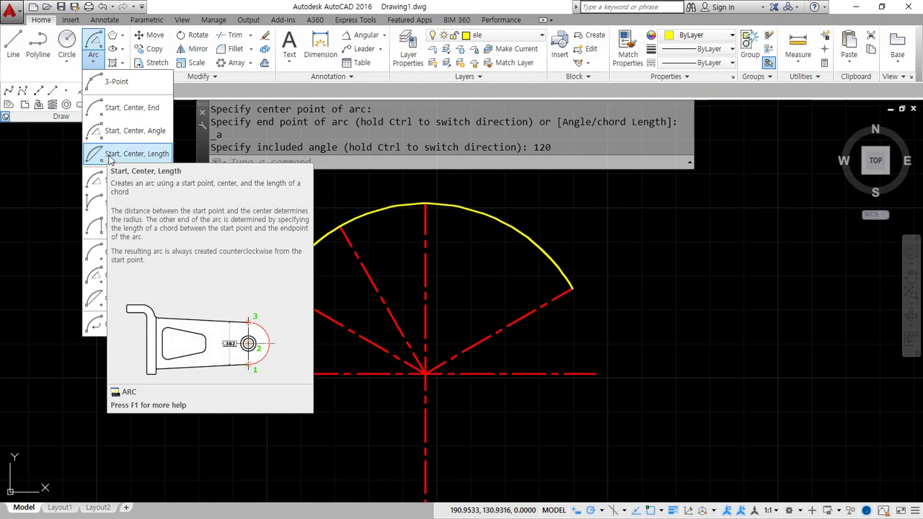
key(Escape)
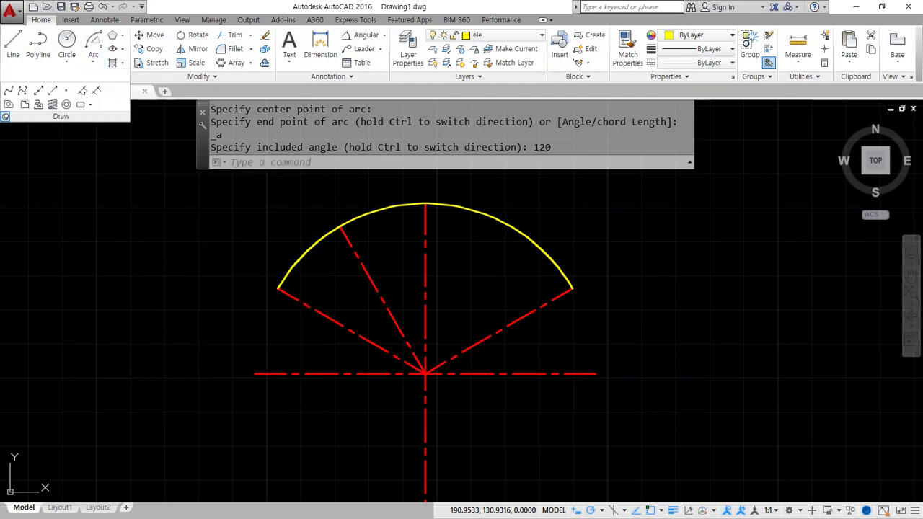
- Switch to the Notepad lecture notes and add the line "Lengthen => 길이 =>" after a blank line below the Fillet and CHAmfer line
key(alt+Tab)
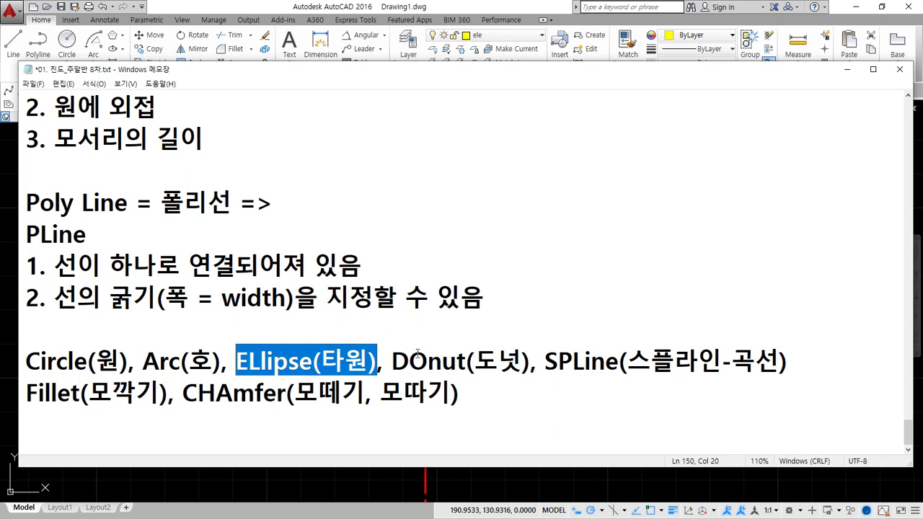
click(482, 404)
key(Return)
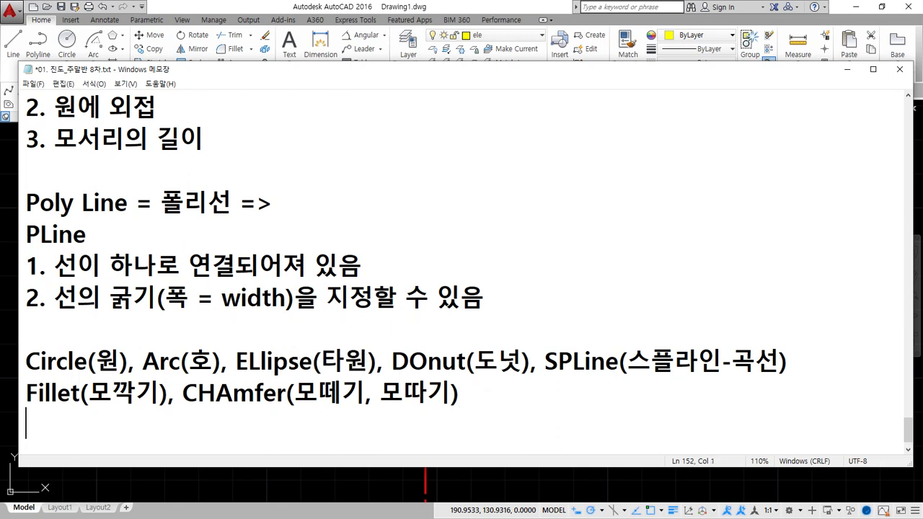
key(Return)
text(ㅌ)
key(BackSpace)
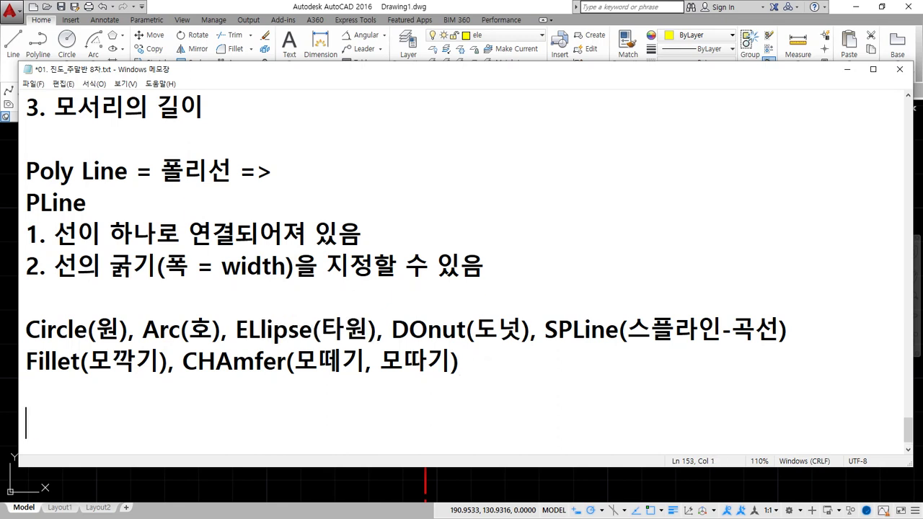
text(Leng)
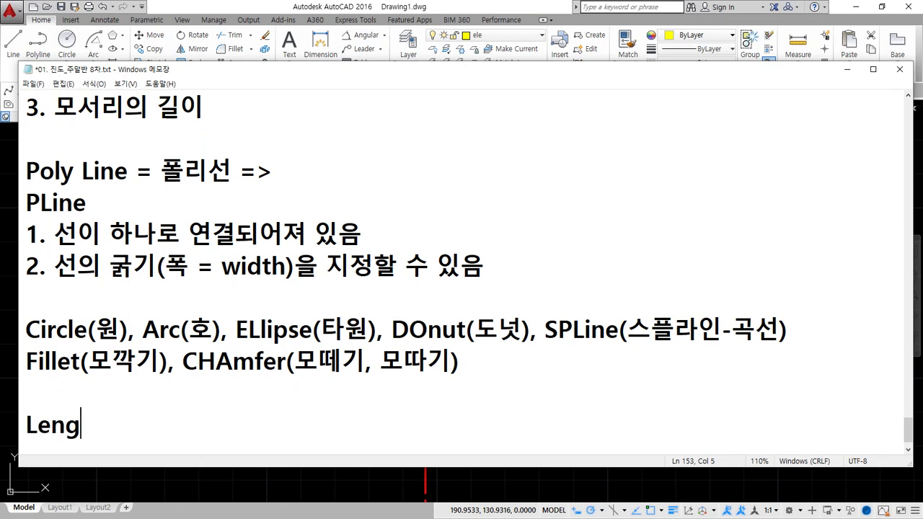
text(then => 길이)
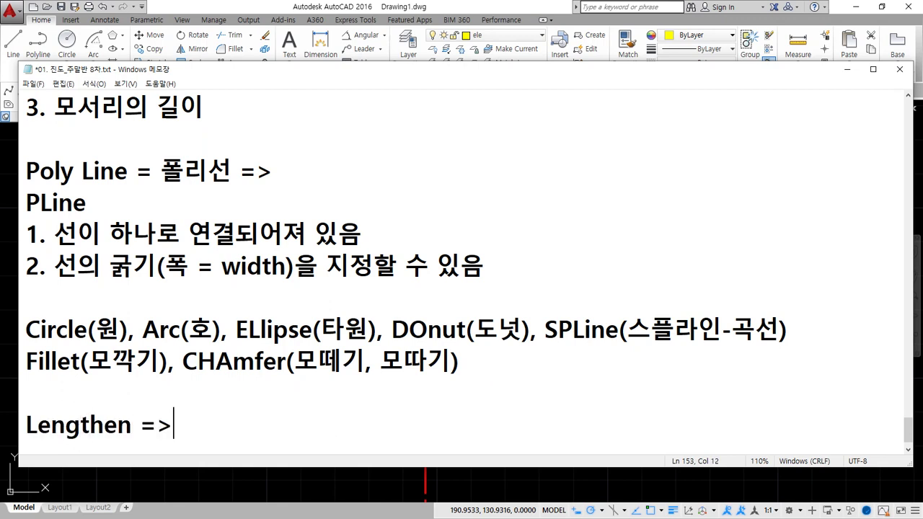
text( =>)
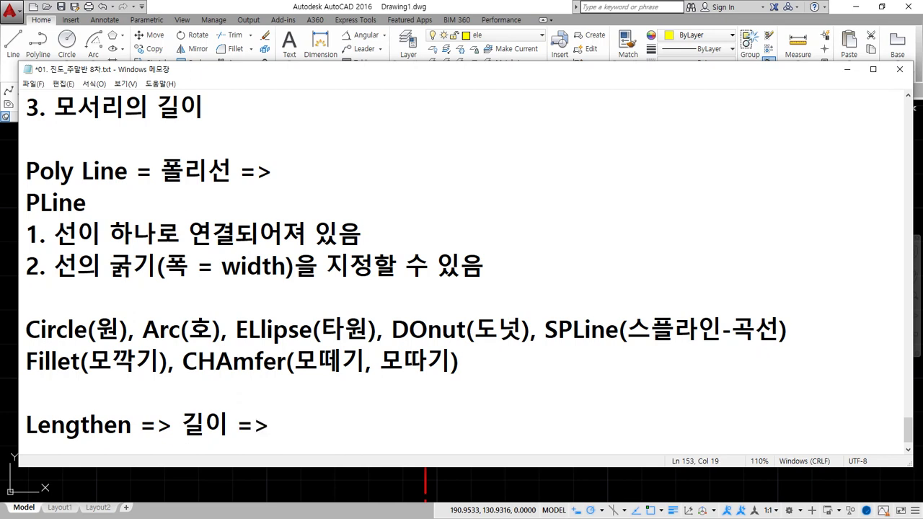
- Add the lines "호의 길이" and "현의 길이" below the Lengthen note, and return to the AutoCAD drawing
key(Return)
text(호의 길ㅇ)
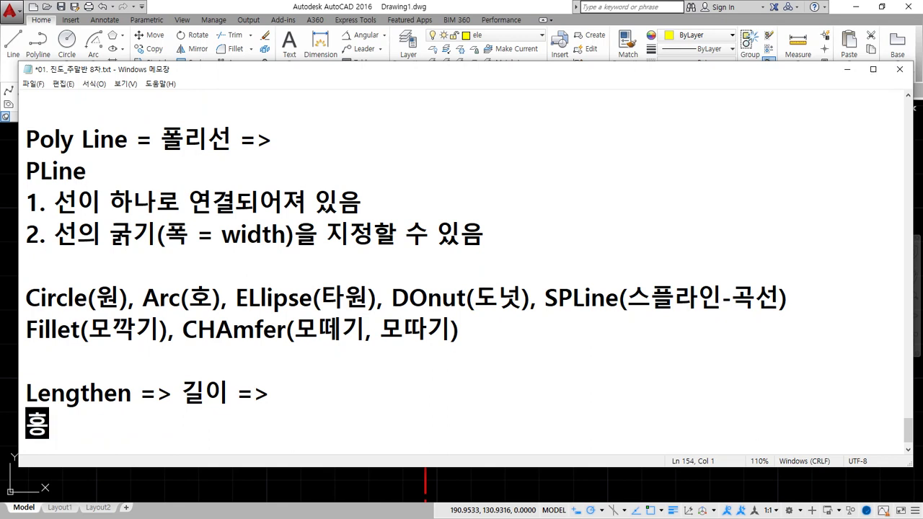
text(ㅣ)
key(Return)
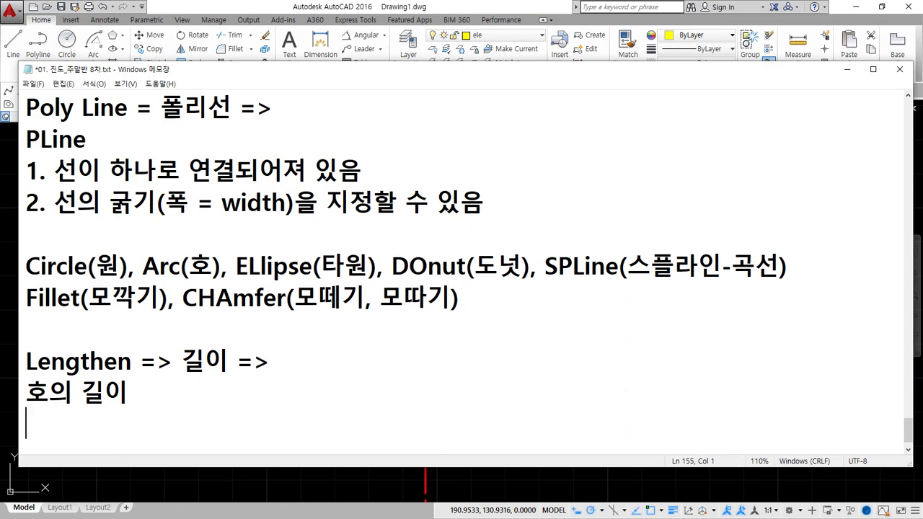
scroll(109, 421, down, 1)
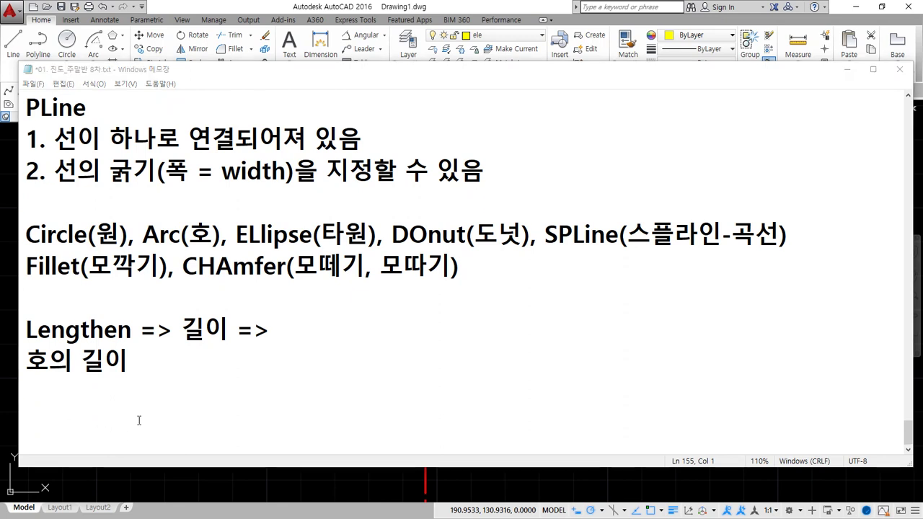
text(현의 길ㅇ)
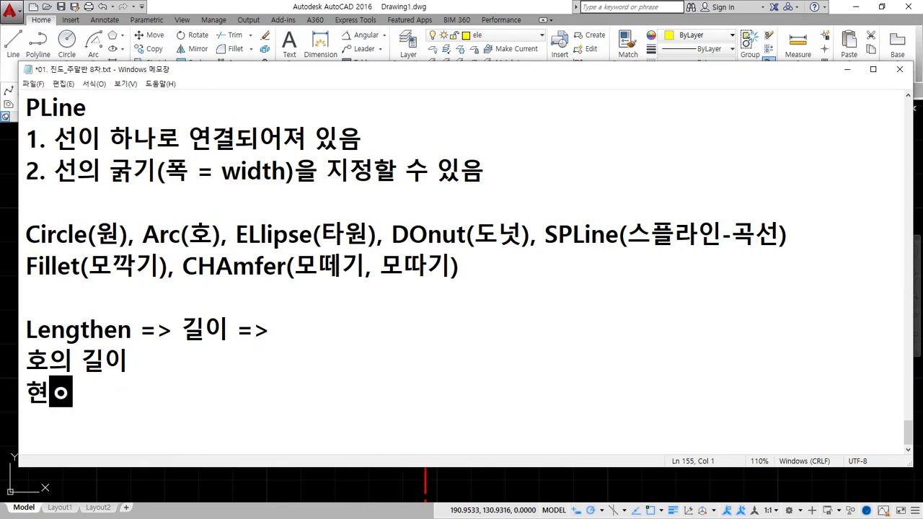
text(ㅣ)
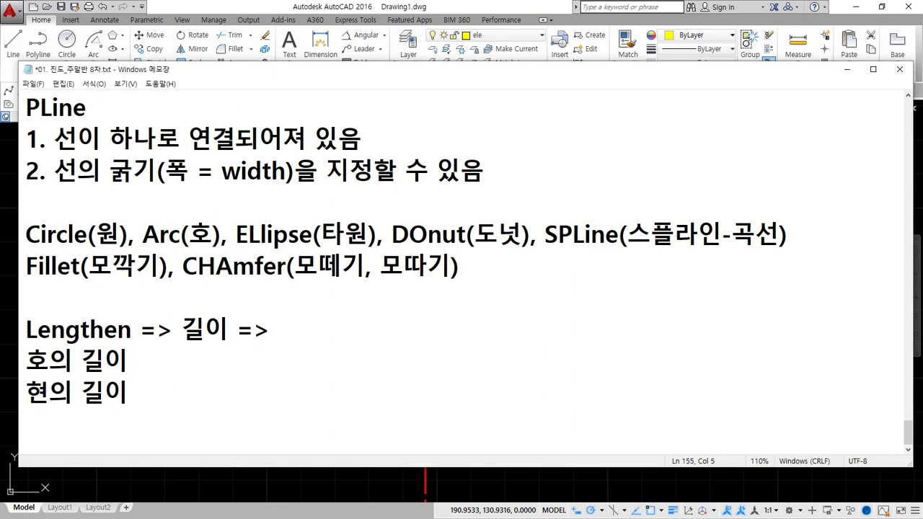
click(197, 369)
click(428, 7)
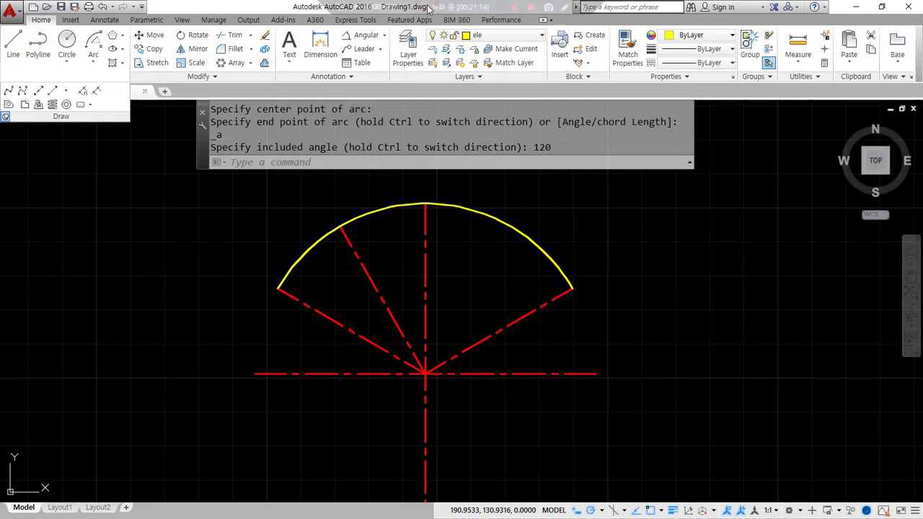
mouse_move(577, 288)
mouse_down()
mouse_move(573, 273)
mouse_move(469, 212)
mouse_move(357, 233)
mouse_move(282, 284)
mouse_move(306, 274)
mouse_up()
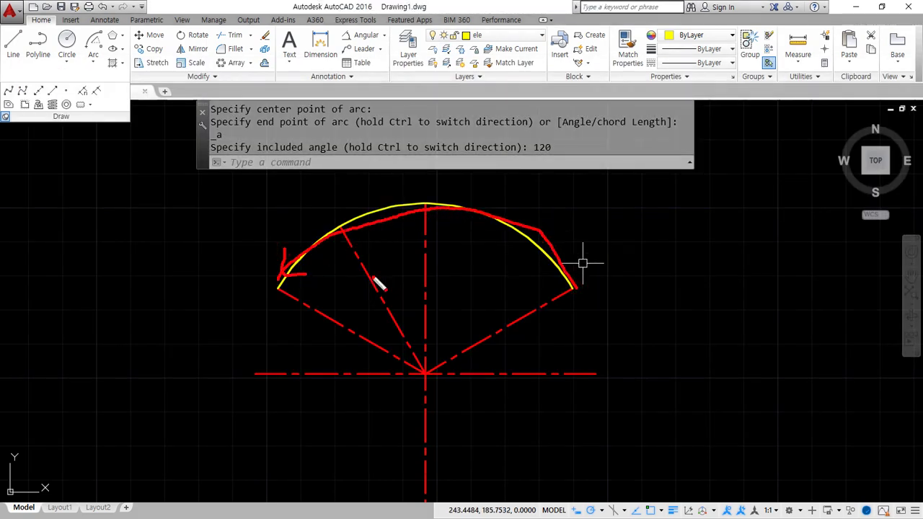
mouse_move(579, 256)
mouse_down()
mouse_move(575, 283)
mouse_move(535, 283)
mouse_move(566, 263)
mouse_move(330, 250)
mouse_move(289, 303)
mouse_up()
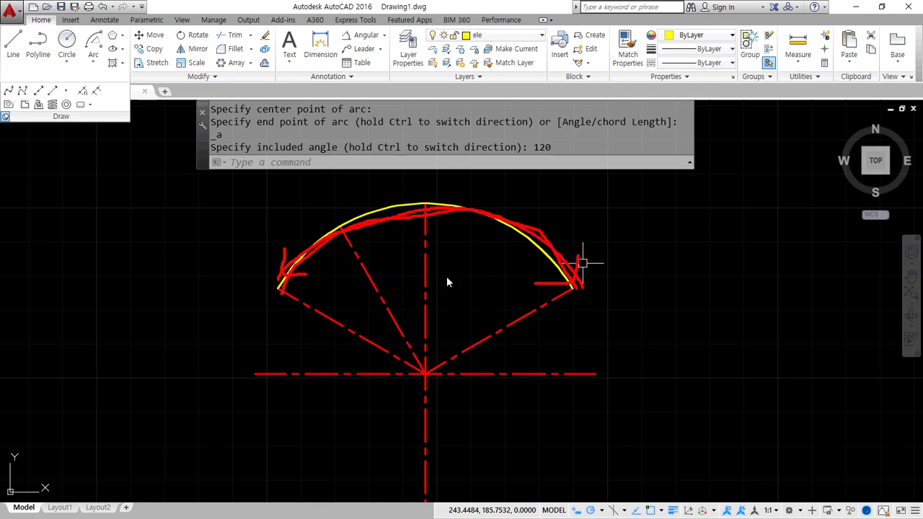
key(Escape)
- Add an arc length dimension to the yellow arc, placing it above the arc
middle_drag(446, 276, 433, 330)
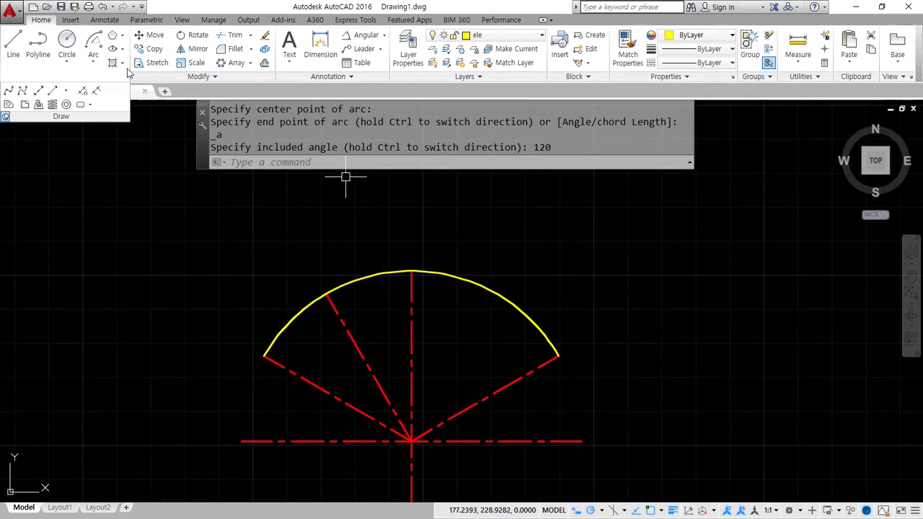
click(386, 35)
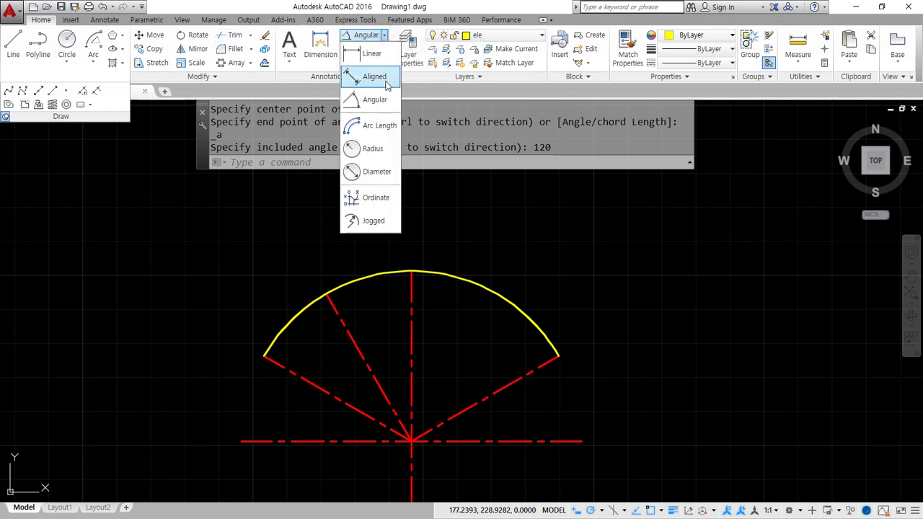
click(368, 123)
click(395, 272)
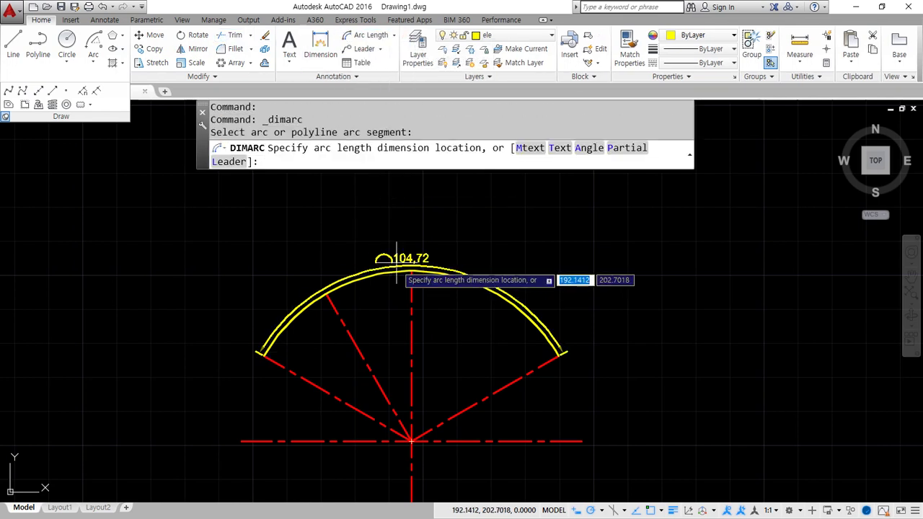
click(398, 217)
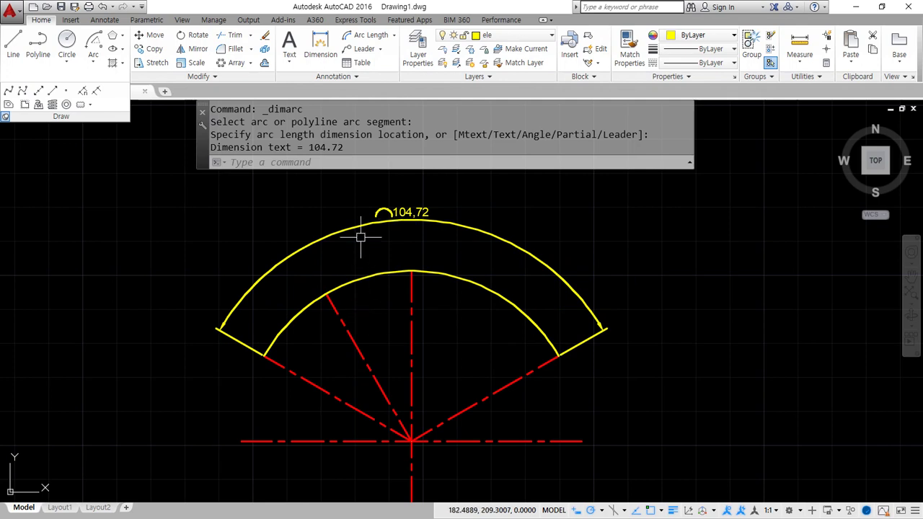
- Add a horizontal linear dimension for the chord between the yellow arc's two endpoints, placing it below the arc
click(393, 35)
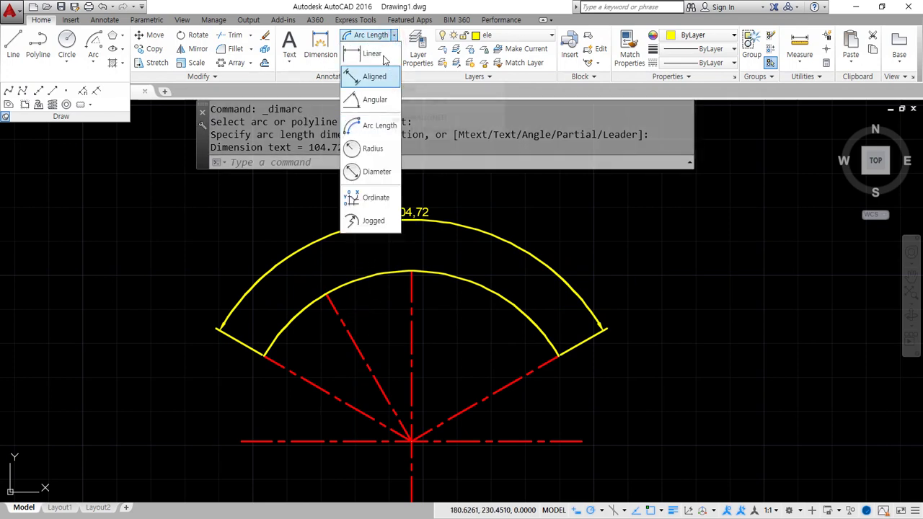
click(372, 54)
click(271, 351)
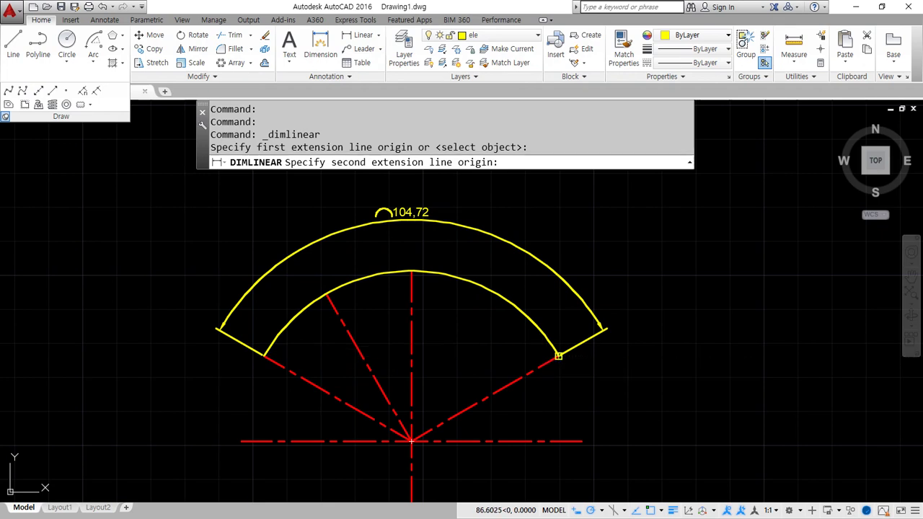
click(558, 355)
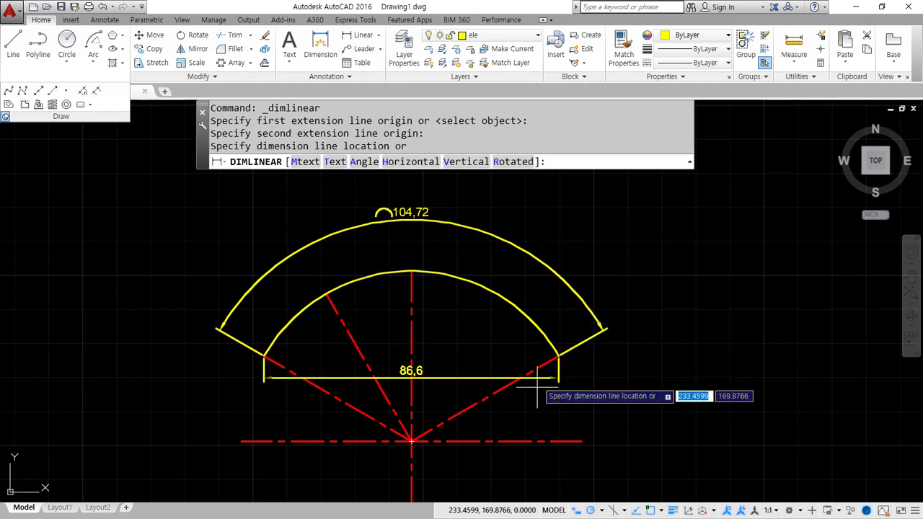
click(546, 409)
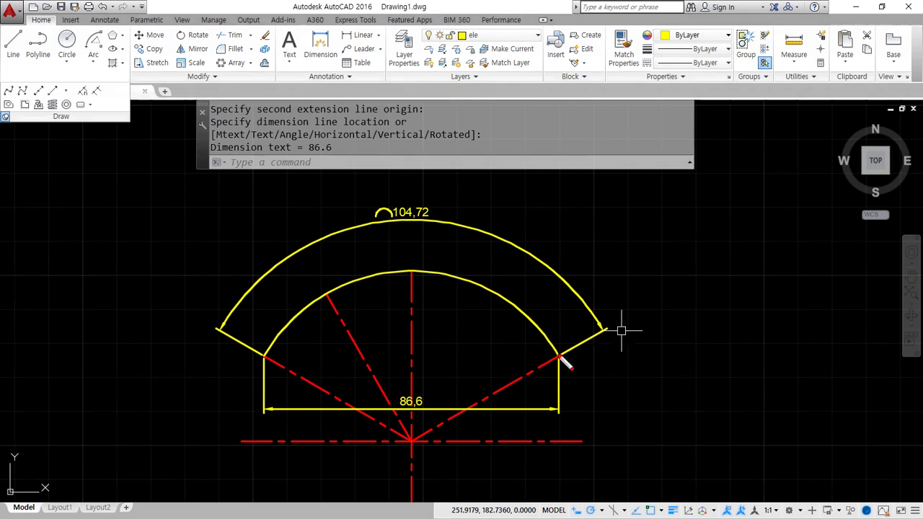
mouse_move(550, 341)
mouse_down()
mouse_move(493, 290)
mouse_move(426, 284)
mouse_move(321, 322)
mouse_move(288, 366)
mouse_up()
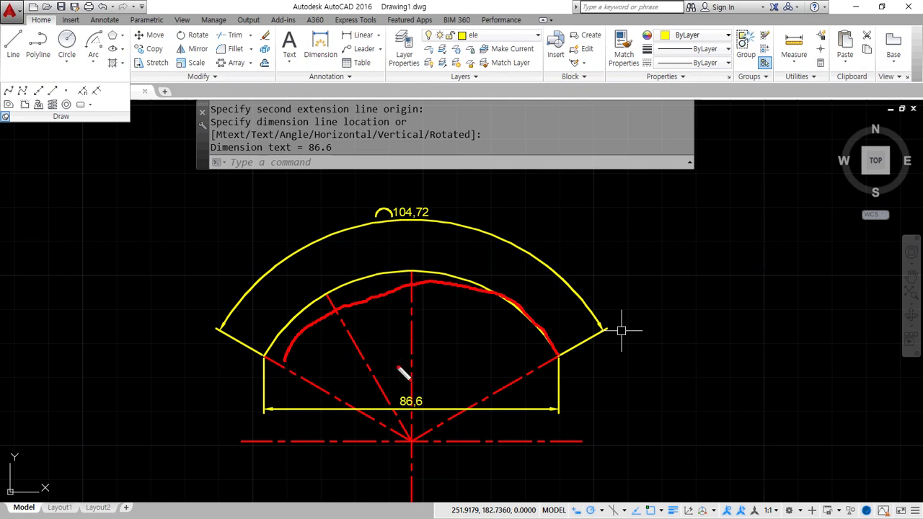
key(e)
mouse_move(558, 364)
mouse_down()
mouse_move(558, 346)
mouse_move(561, 371)
mouse_up()
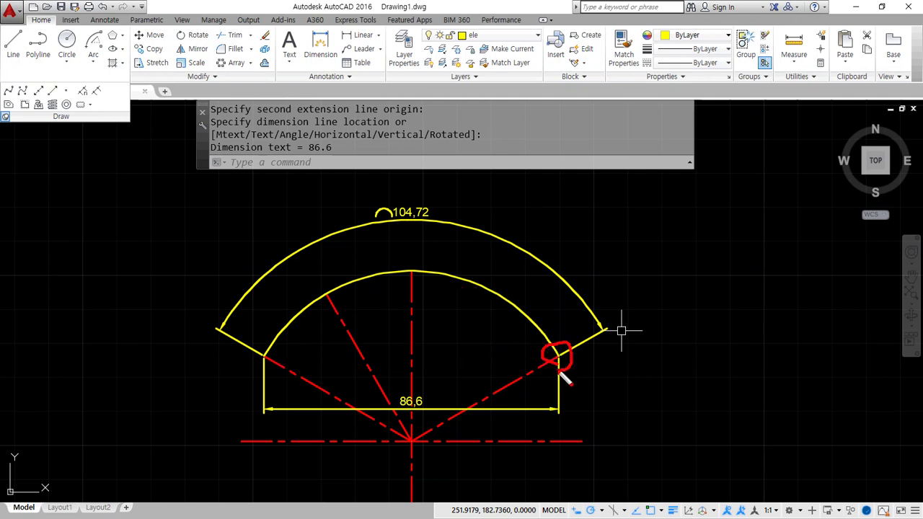
mouse_move(270, 369)
mouse_down()
mouse_move(277, 376)
mouse_move(556, 361)
mouse_up()
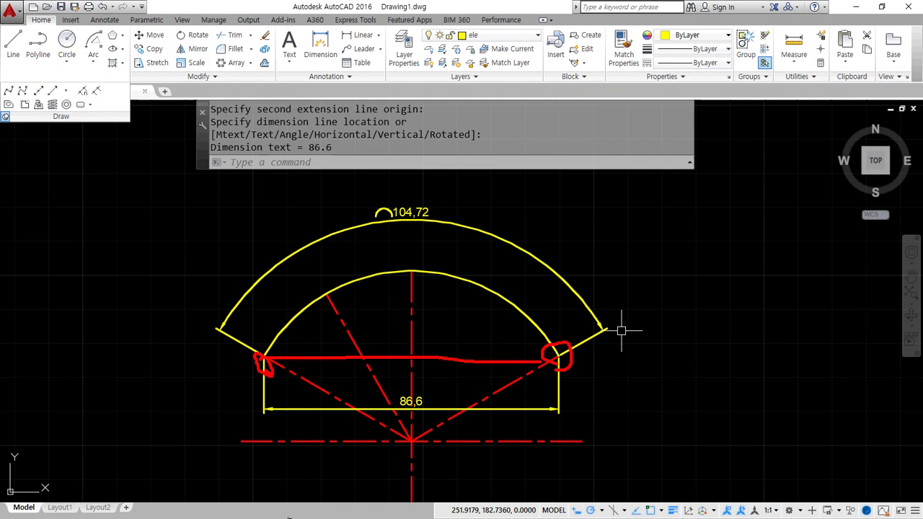
mouse_move(561, 367)
mouse_down()
mouse_move(561, 356)
mouse_move(305, 353)
mouse_move(260, 368)
mouse_move(276, 340)
mouse_move(256, 364)
mouse_up()
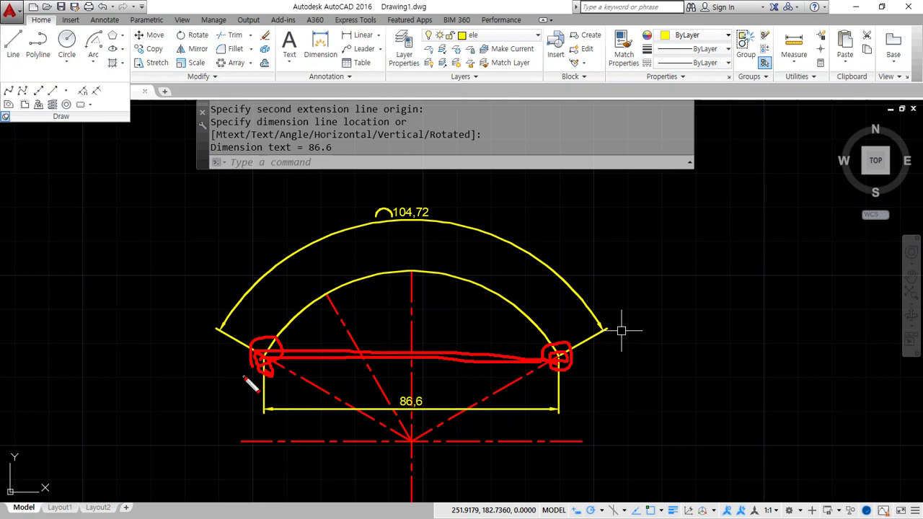
mouse_move(534, 263)
mouse_down()
mouse_move(537, 249)
mouse_move(532, 265)
mouse_move(577, 233)
mouse_up()
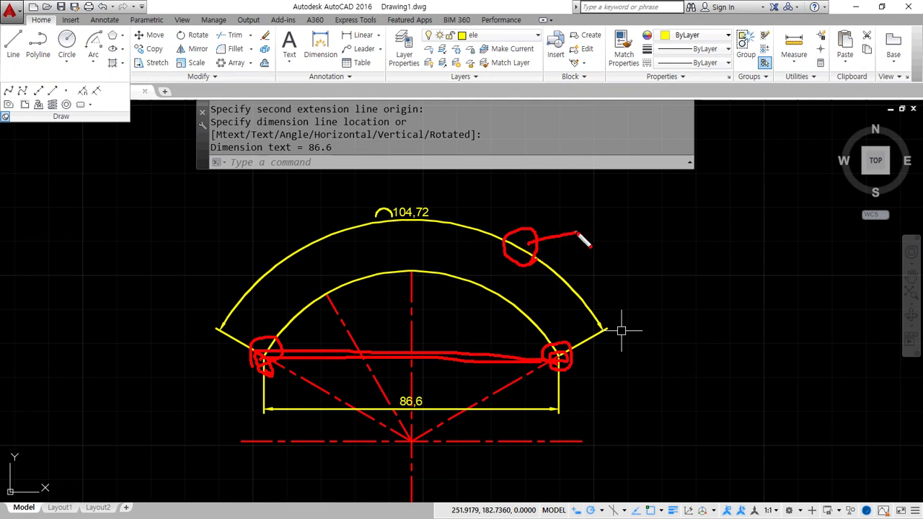
mouse_move(486, 437)
mouse_down()
mouse_move(470, 390)
mouse_move(465, 426)
mouse_move(495, 392)
mouse_move(467, 393)
mouse_up()
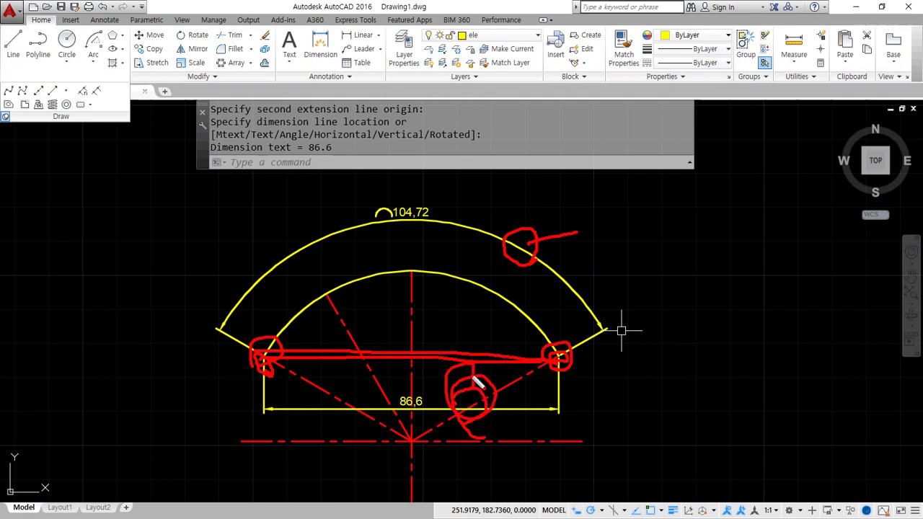
mouse_move(532, 262)
mouse_down()
mouse_move(531, 223)
mouse_move(525, 261)
mouse_up()
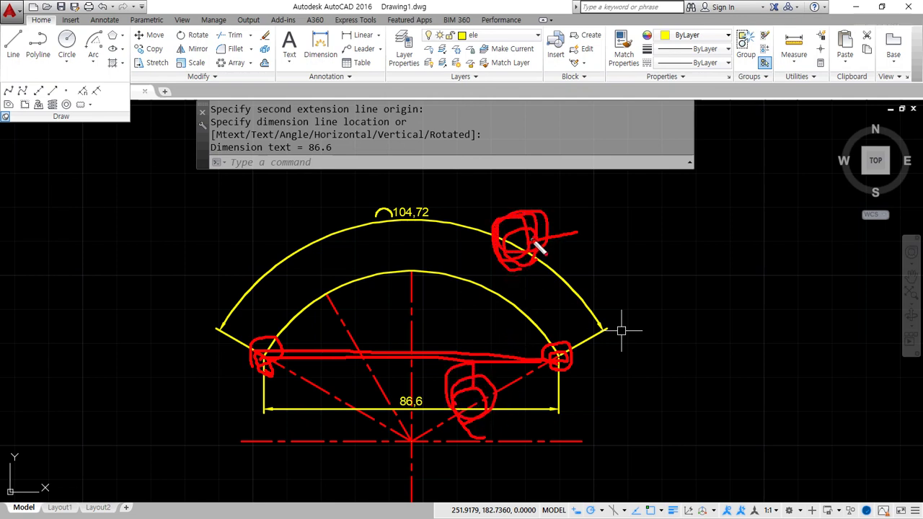
key(Escape)
- Erase the arc length dimension, the linear chord dimension and the yellow arc, keeping the red reference lines
click(550, 266)
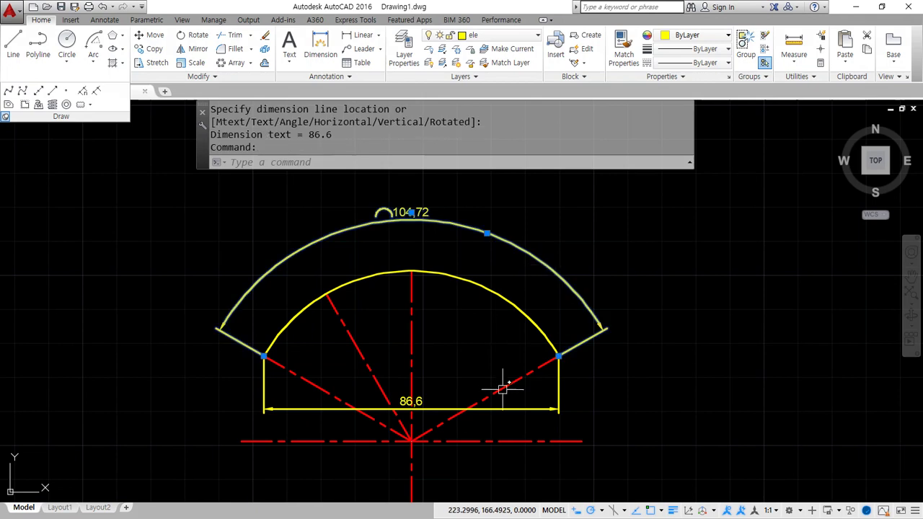
click(519, 410)
text(e)
key(Return)
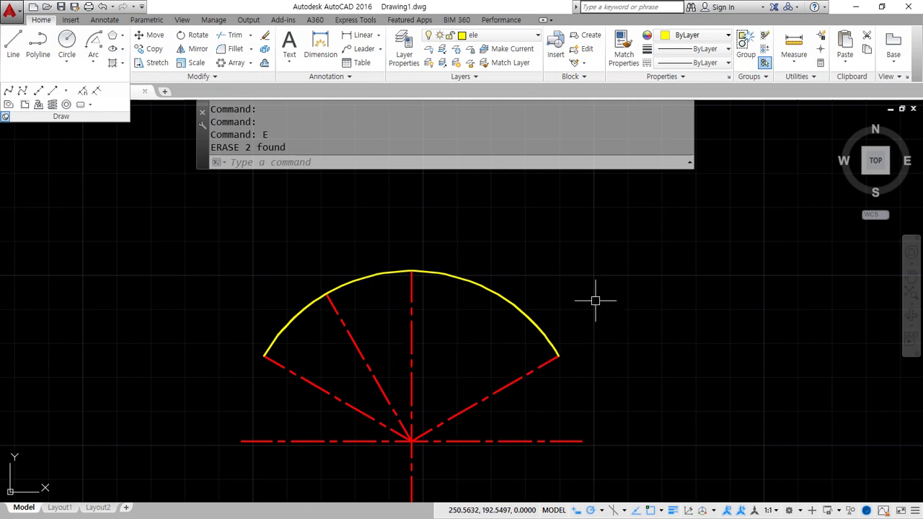
click(496, 297)
text(e)
key(Return)
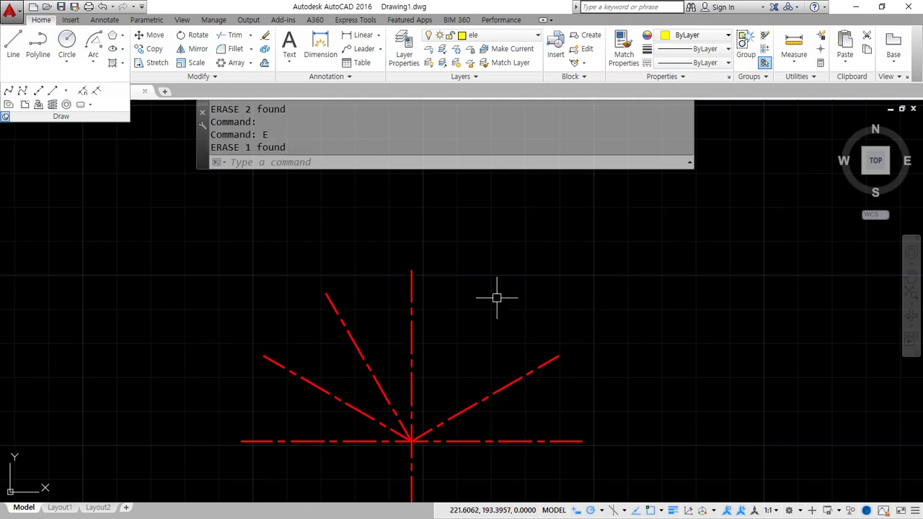
click(102, 59)
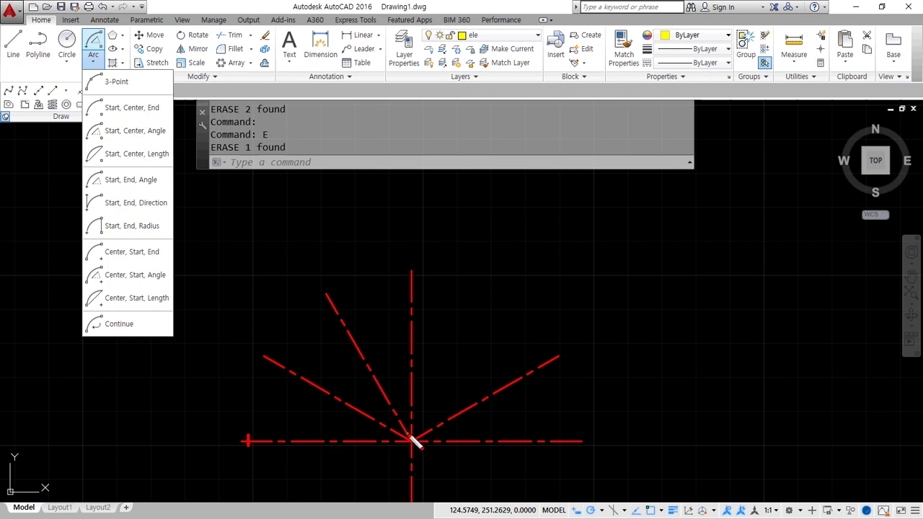
mouse_move(411, 440)
mouse_down()
mouse_move(412, 465)
mouse_move(256, 463)
mouse_up()
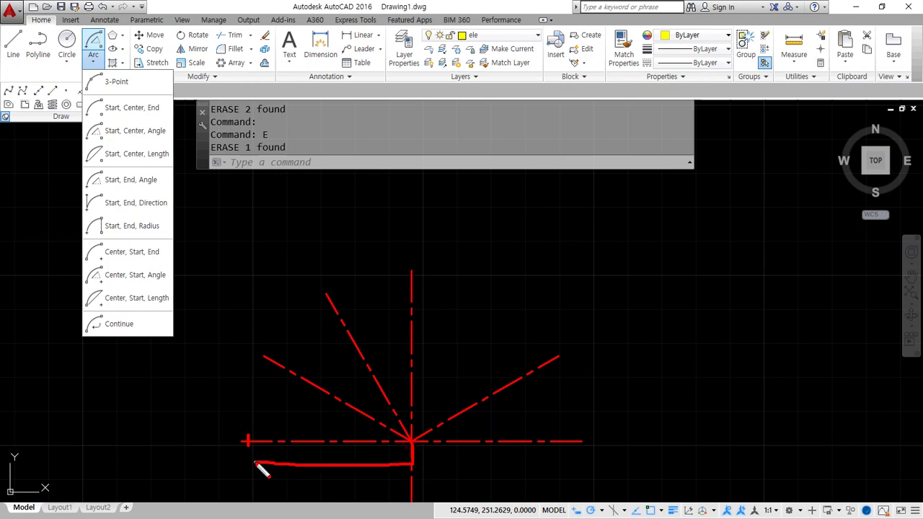
drag(246, 430, 248, 470)
drag(575, 433, 583, 473)
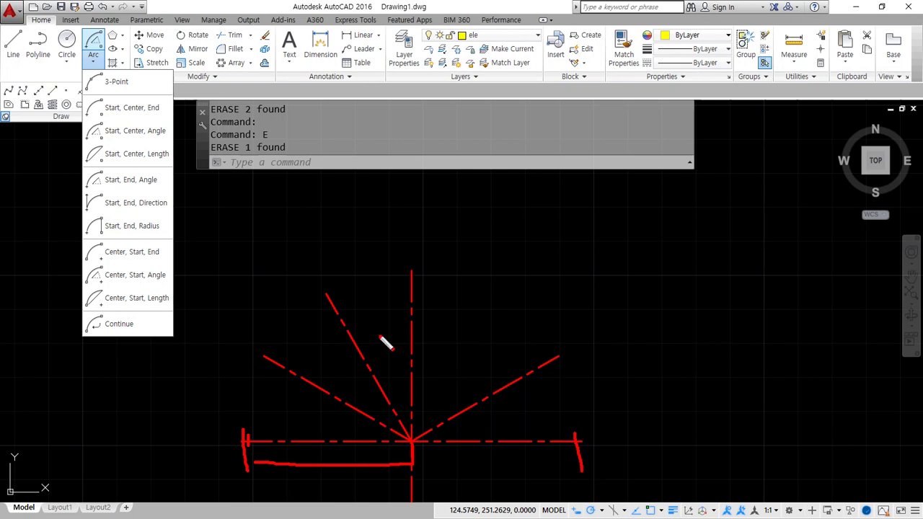
key(Escape)
- Draw a Start, Center, Length arc from the horizontal centerline's right end, centered on the centerline intersection, with a chord length of 100
click(95, 64)
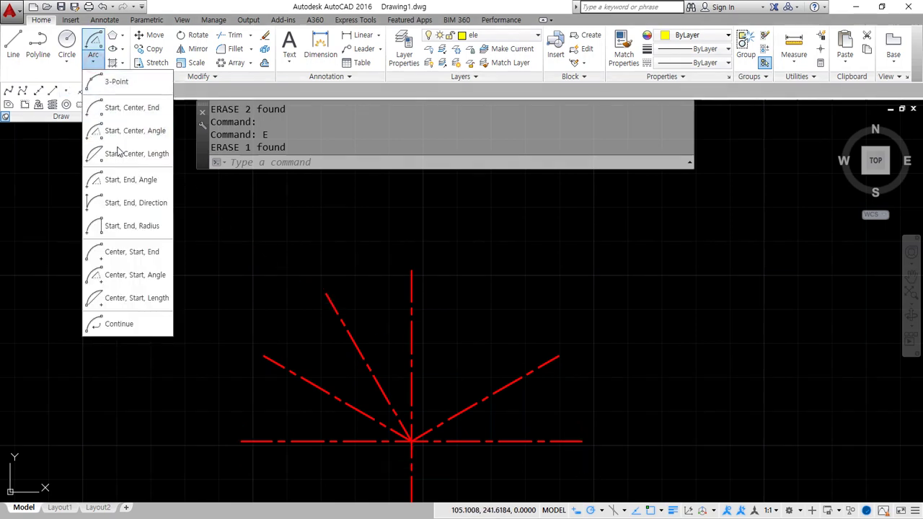
click(116, 152)
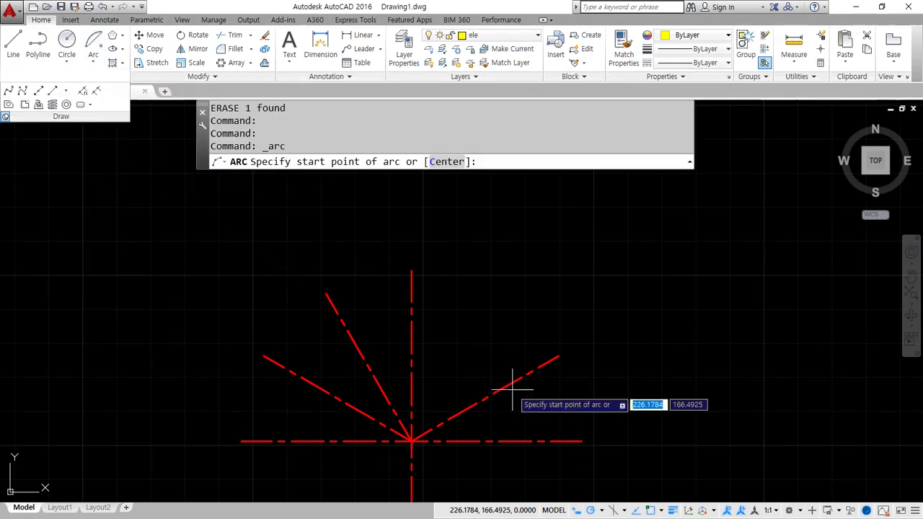
click(582, 441)
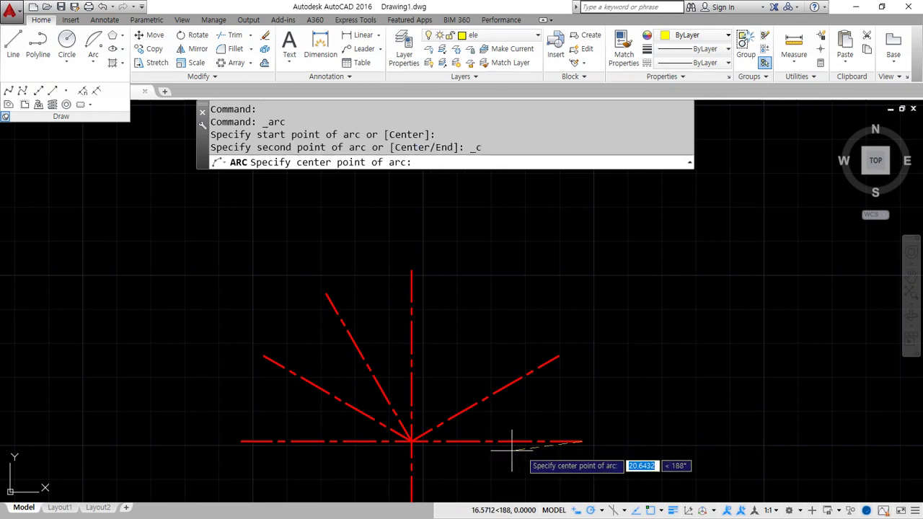
click(412, 441)
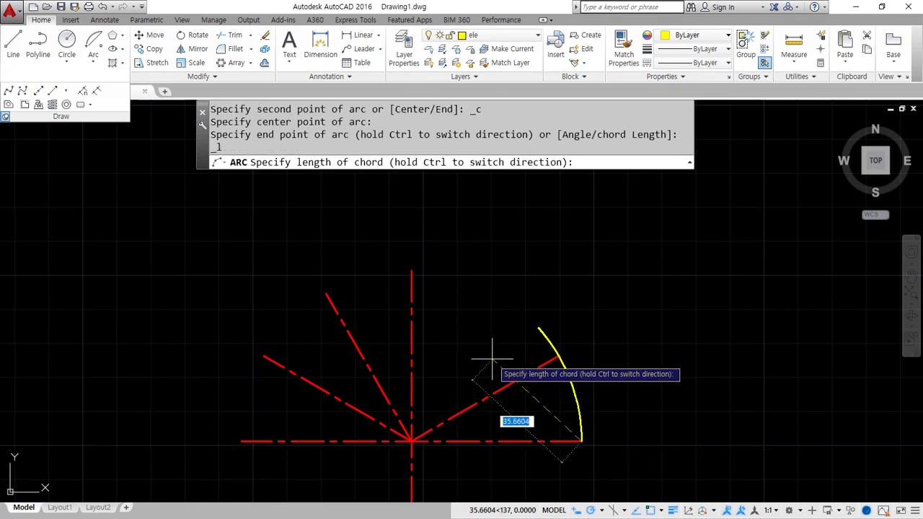
text(120)
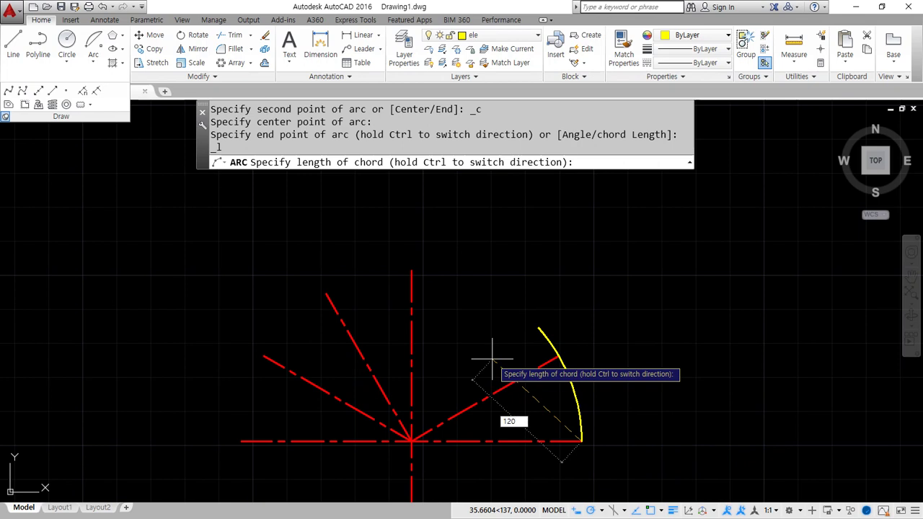
key(Return)
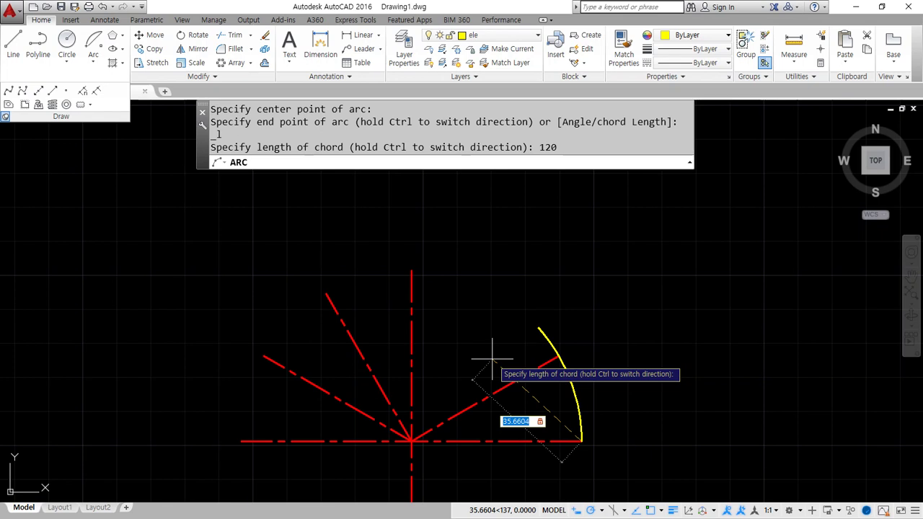
text(100)
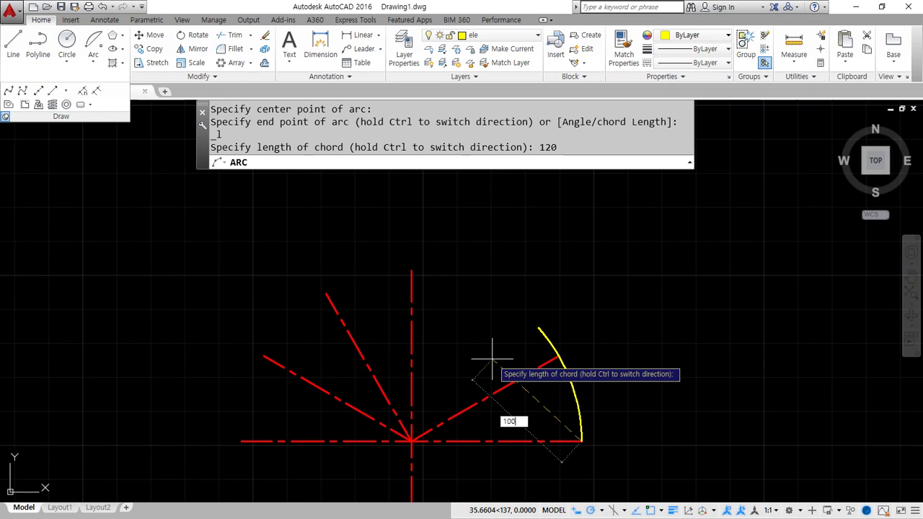
key(Return)
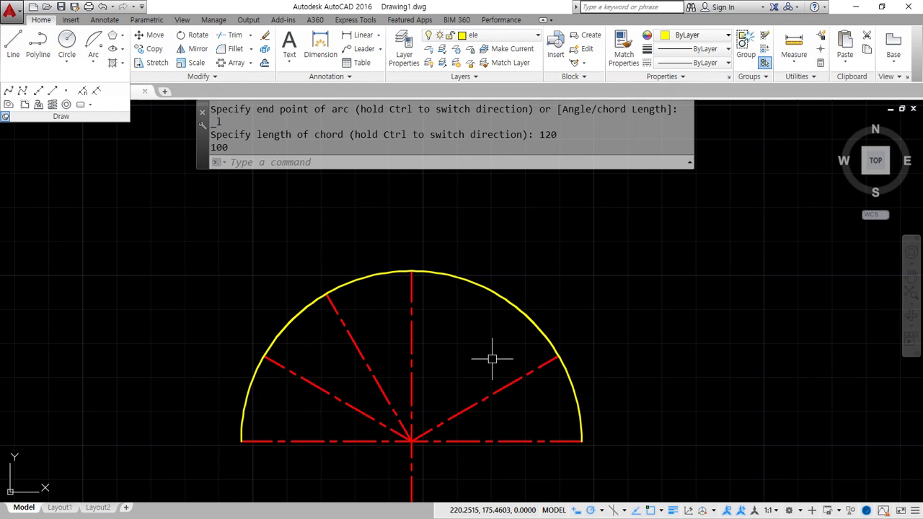
- Erase the semicircular arc from the reference lines
click(587, 378)
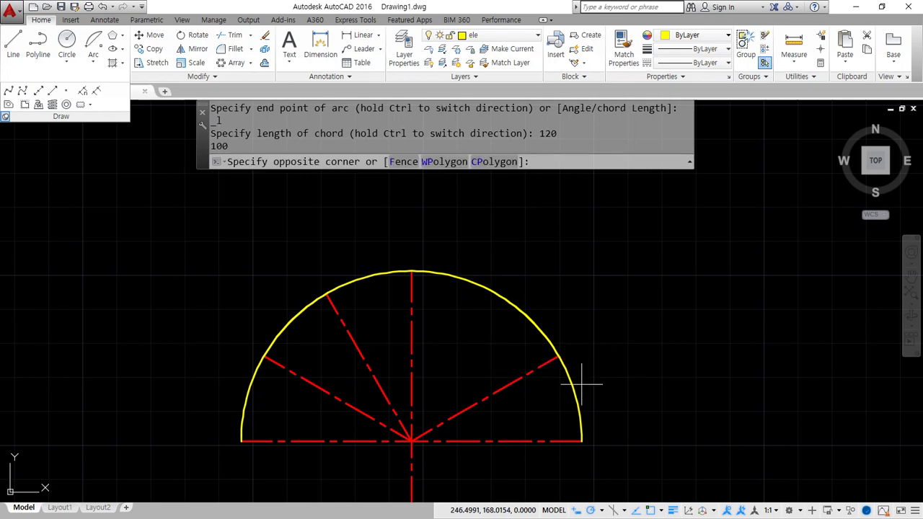
click(551, 395)
text(e)
key(Return)
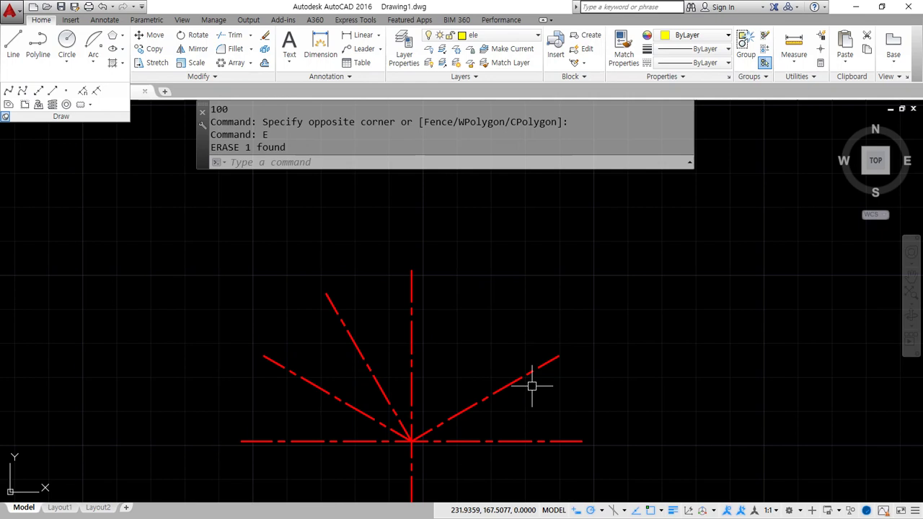
- Try a Start, Center, Length arc from the horizontal centerline's right end around the centerline intersection with a chord length of 90
click(93, 44)
click(581, 441)
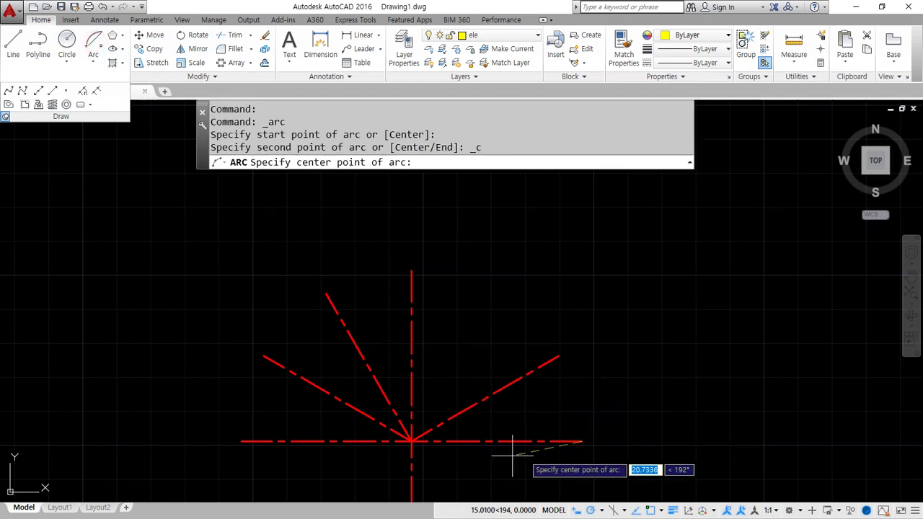
click(411, 441)
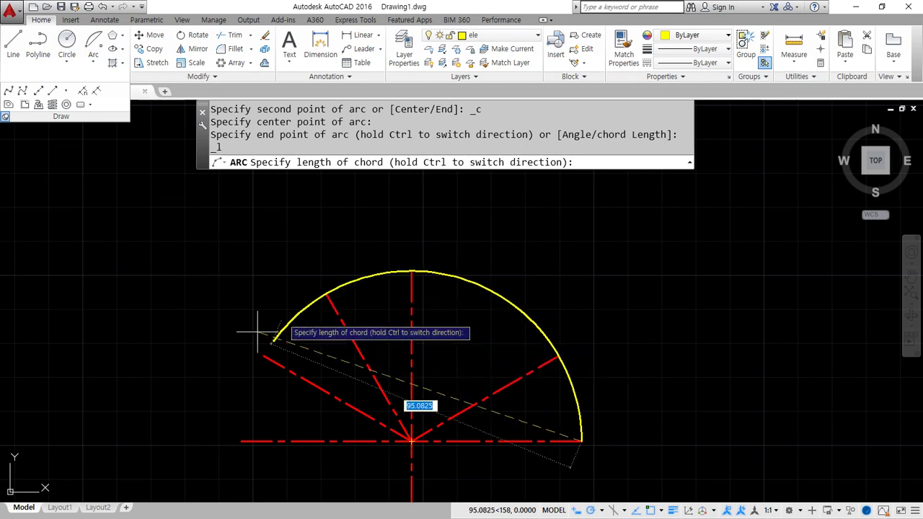
text(90)
key(Return)
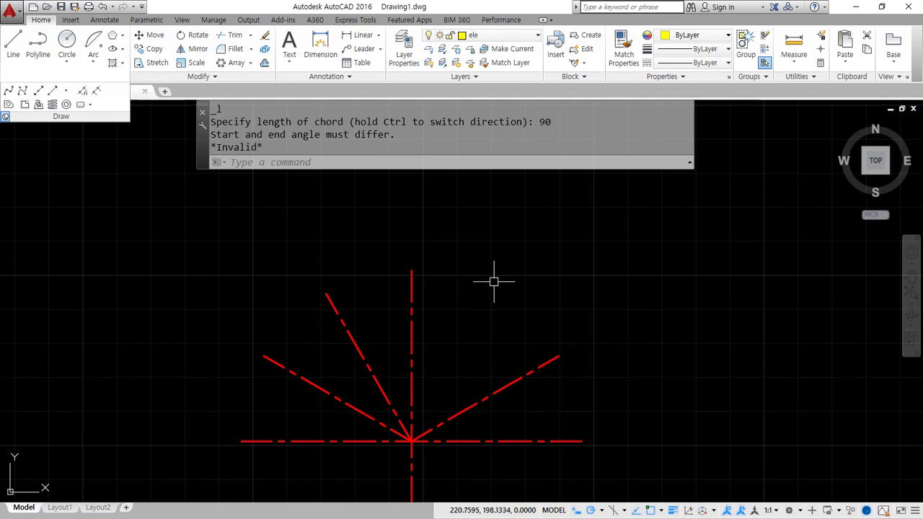
- Draw a Start, Center, Length arc from the horizontal centerline's right end, centered on the centerline intersection, with a chord length of 80
click(93, 59)
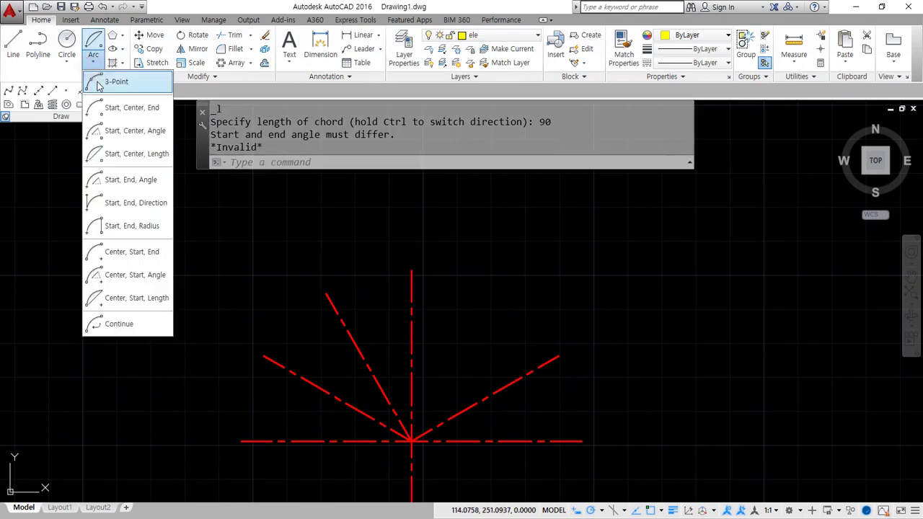
click(122, 153)
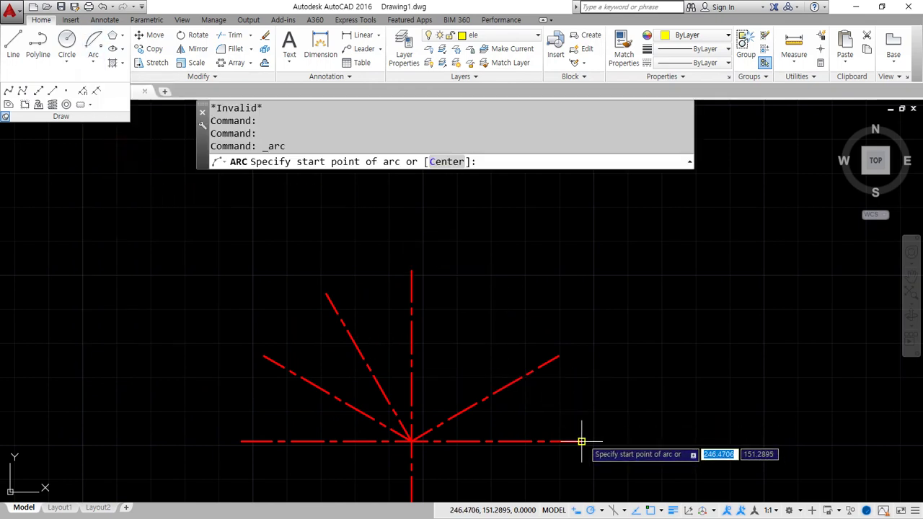
click(581, 441)
click(411, 441)
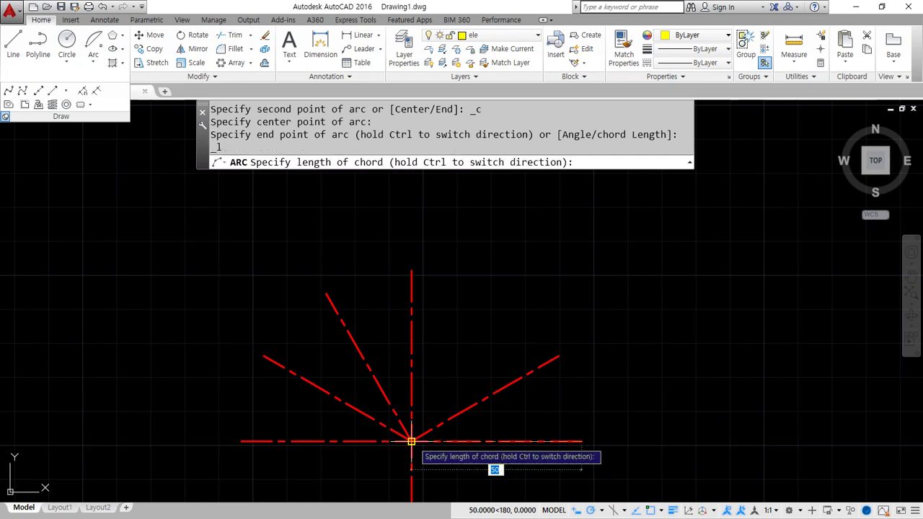
text(80)
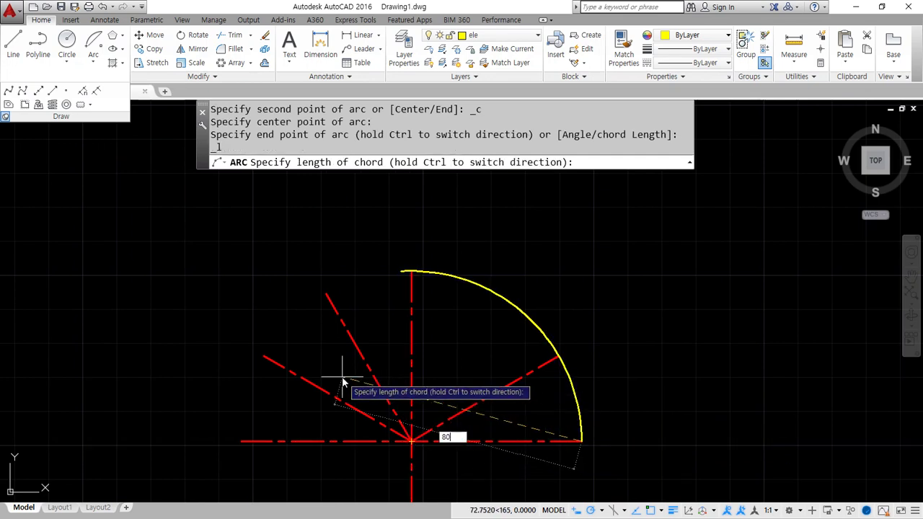
key(Return)
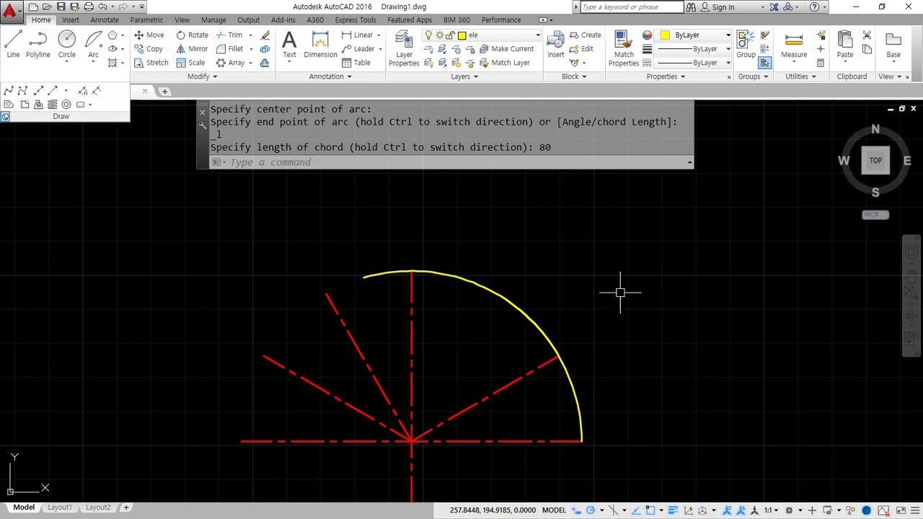
- Erase the yellow arc of chord length 80 from the reference lines
click(99, 63)
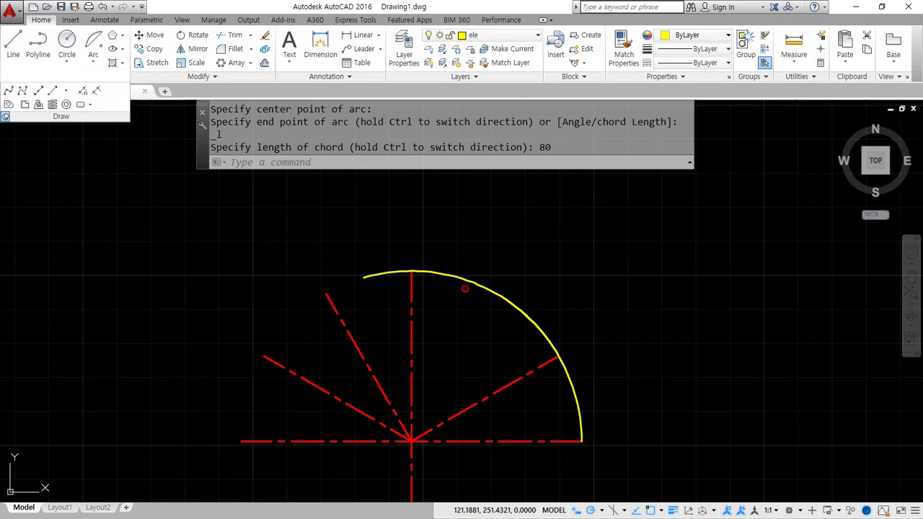
click(467, 283)
click(466, 282)
key(Delete)
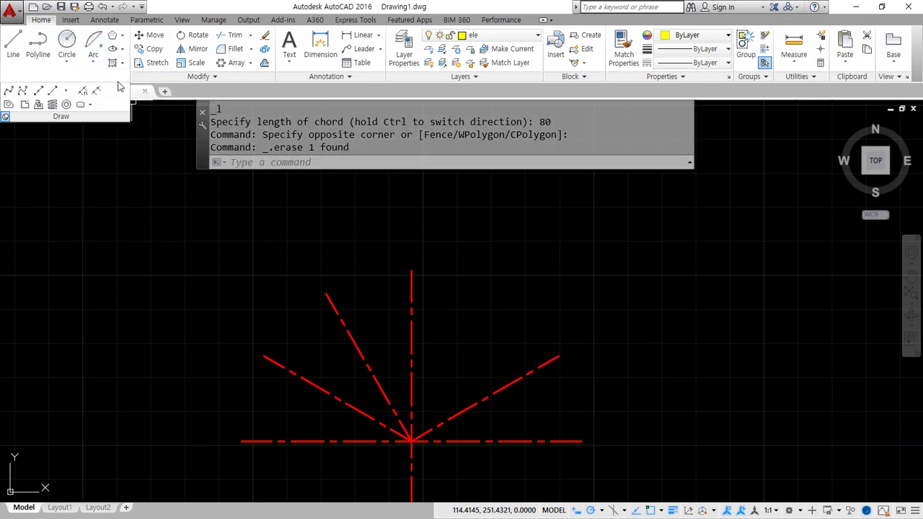
- Draw a Start, End, Angle arc from the right radial line's outer end to the lower left radial line's outer end with a 120-degree included angle
click(89, 63)
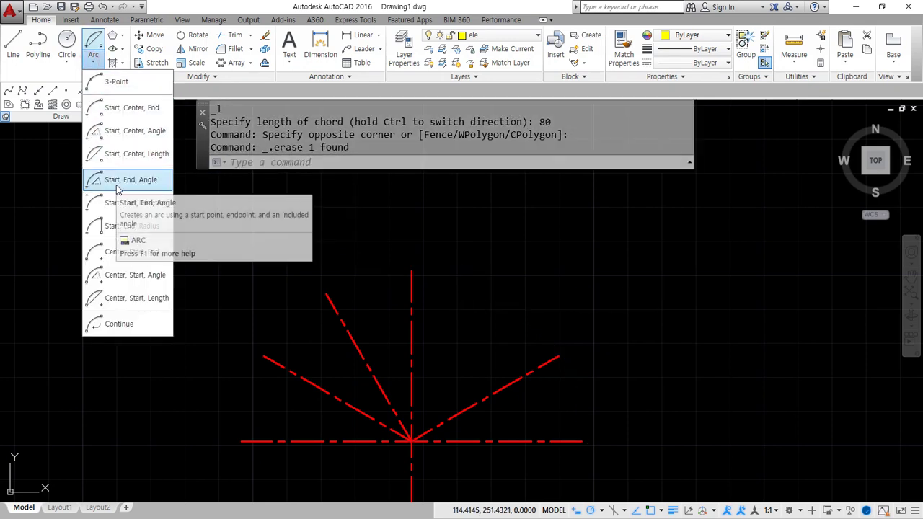
click(115, 184)
click(559, 356)
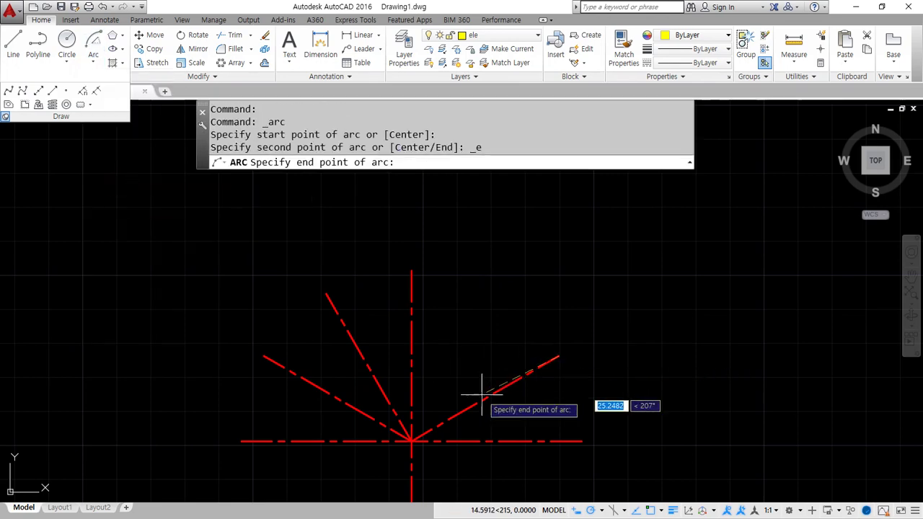
click(264, 356)
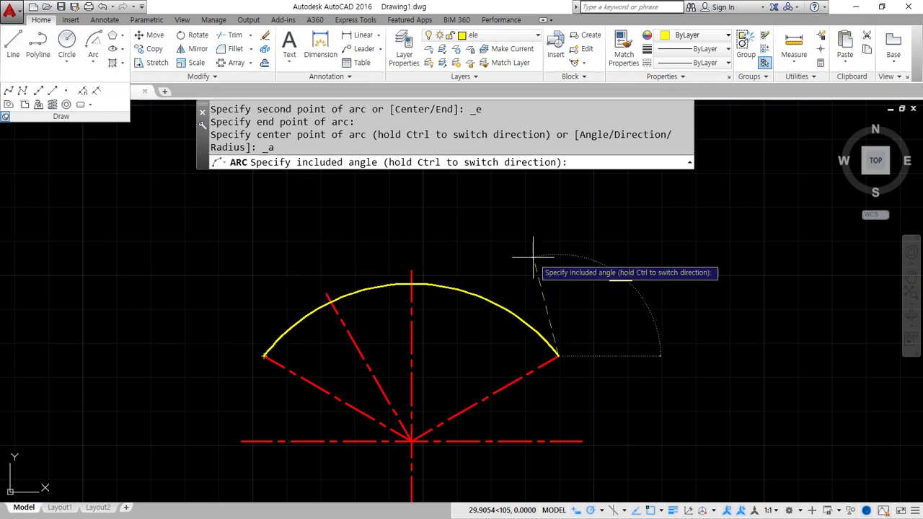
text(120)
key(Return)
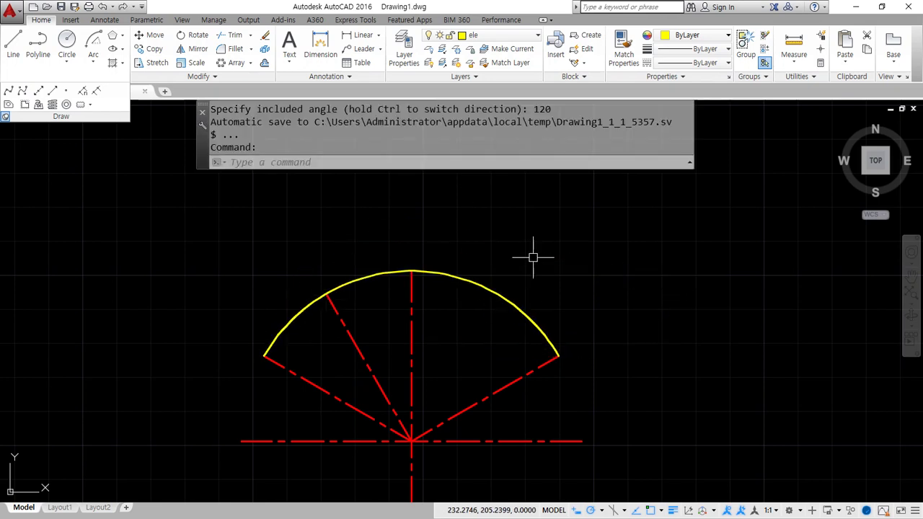
- Erase the 120-degree arc, keeping the red reference lines
click(497, 281)
click(471, 336)
middle_drag(432, 385, 440, 369)
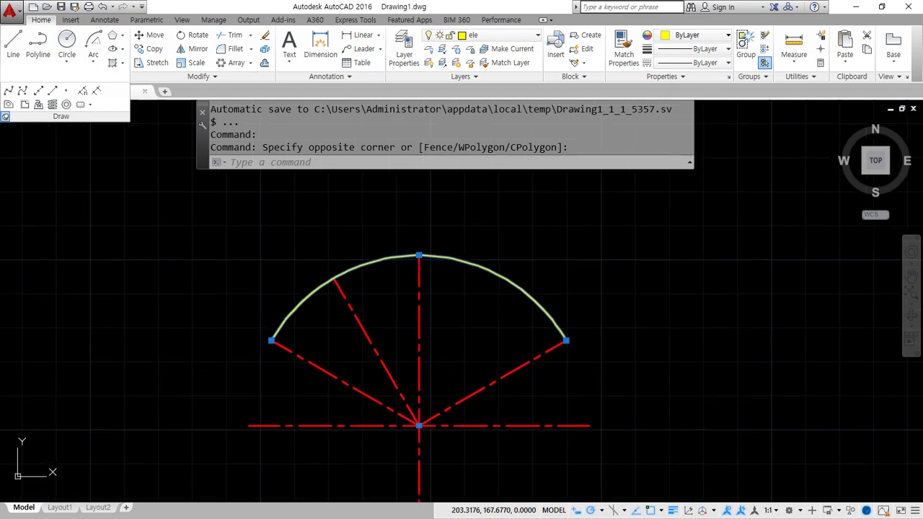
key(Escape)
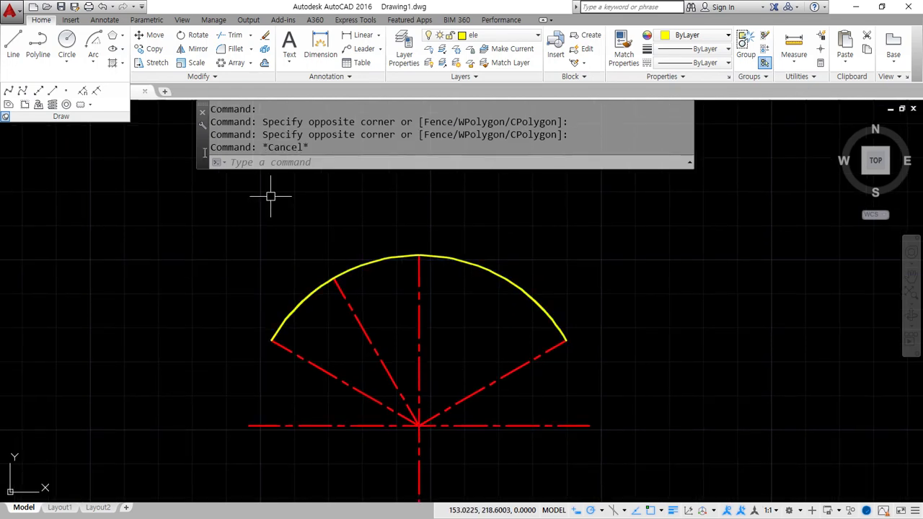
click(508, 251)
click(484, 295)
text(E)
key(Return)
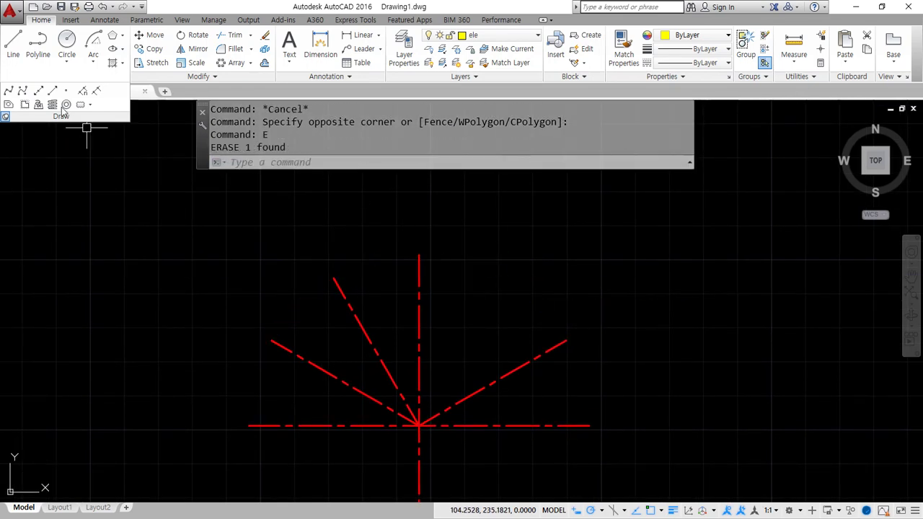
- Draw a Start, End, Direction arc from the right radial line's end to the lower left radial line's end, with its start tangent toward the centerline intersection
click(93, 63)
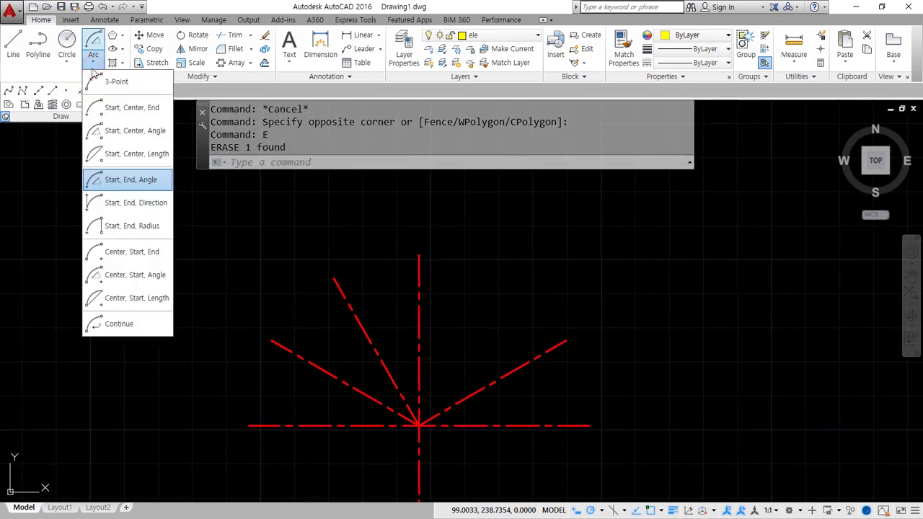
click(130, 208)
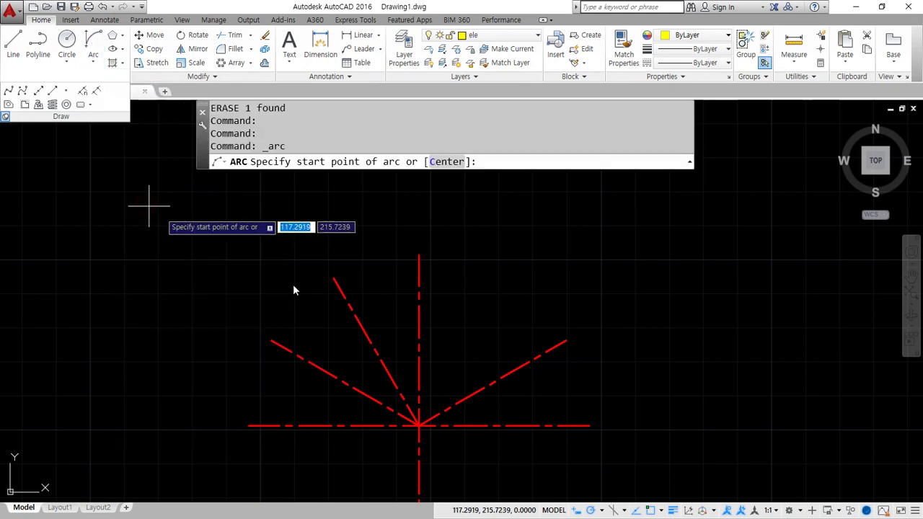
click(564, 341)
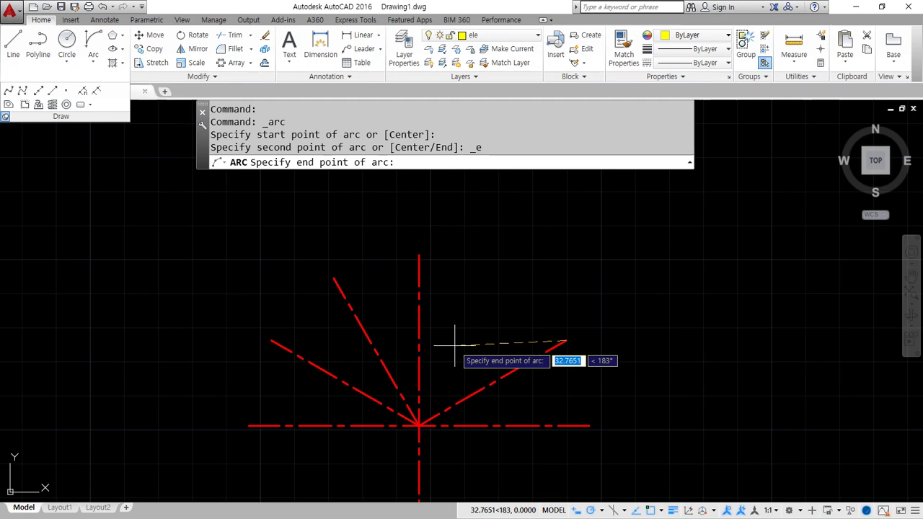
click(271, 340)
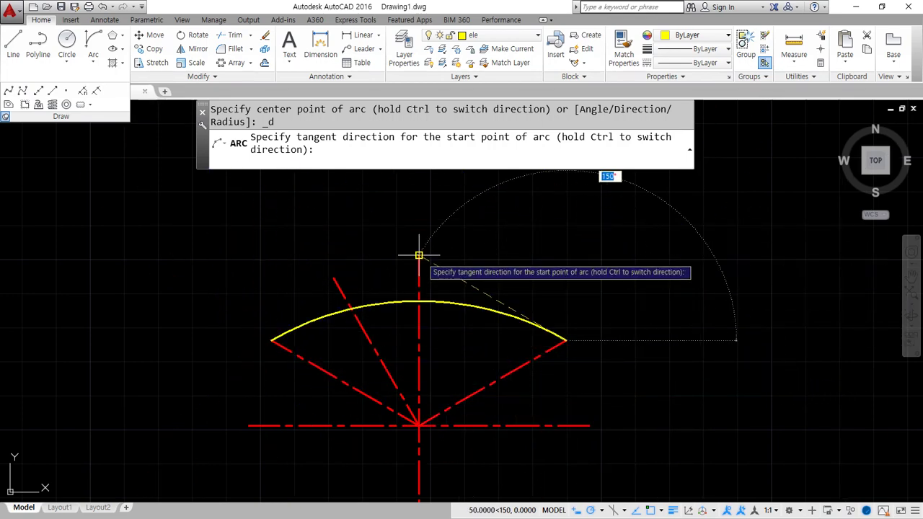
click(421, 422)
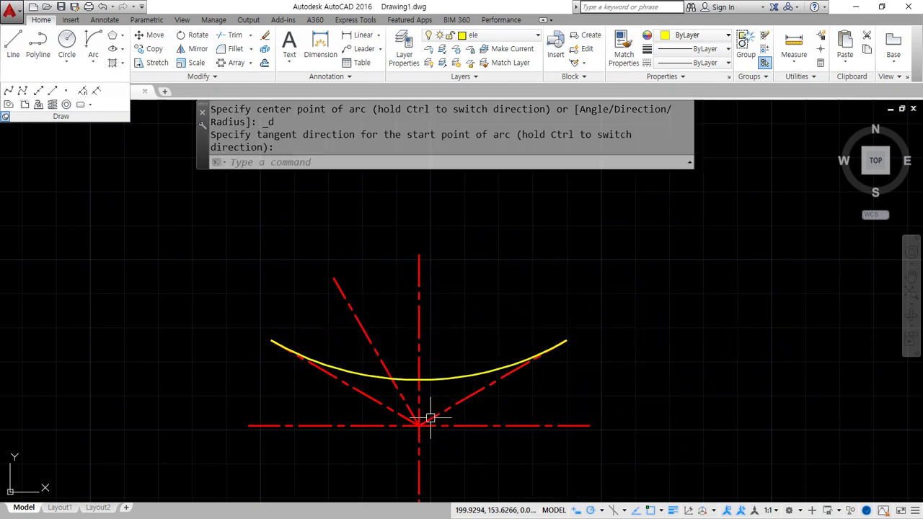
- Erase the downward-curving arc between the two radial line ends
click(443, 378)
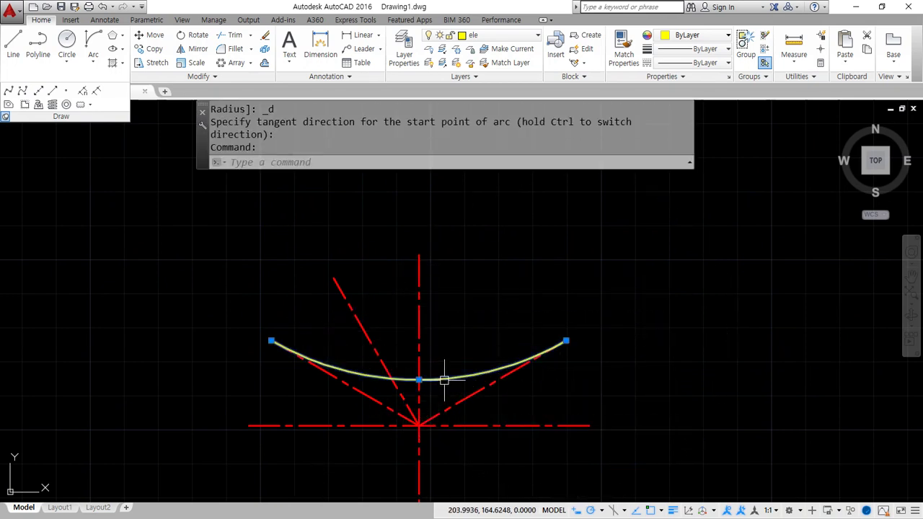
text(e)
key(Return)
- Draw a Start, End, Radius arc from the right radial line's end to the vertical centerline's top, trying radius 20 before entering 50
click(93, 62)
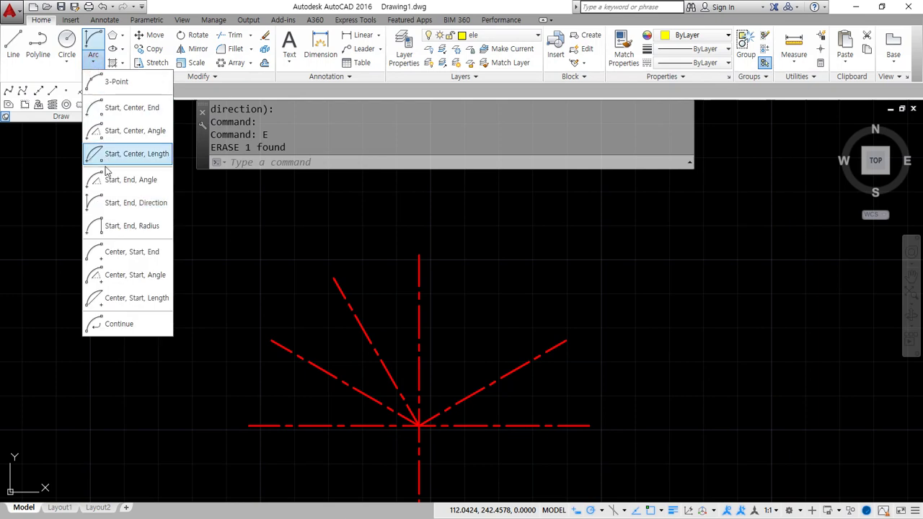
click(115, 227)
click(566, 340)
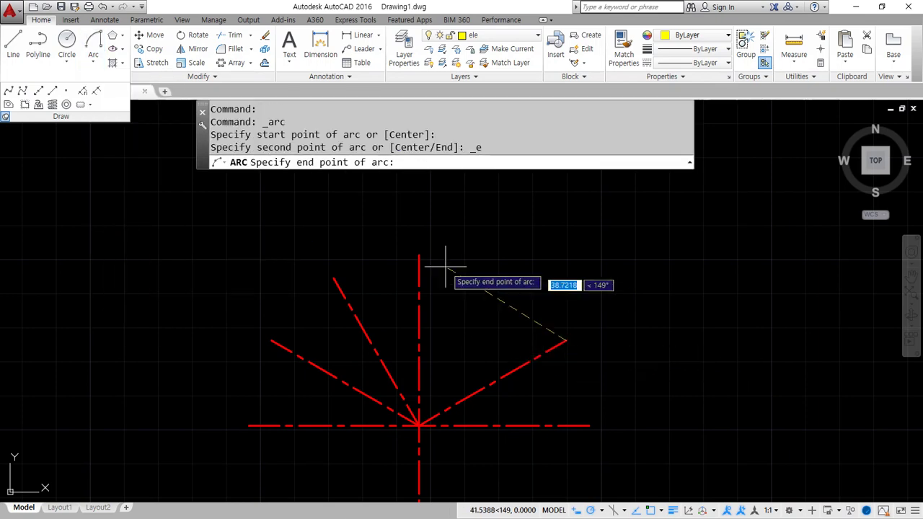
click(419, 255)
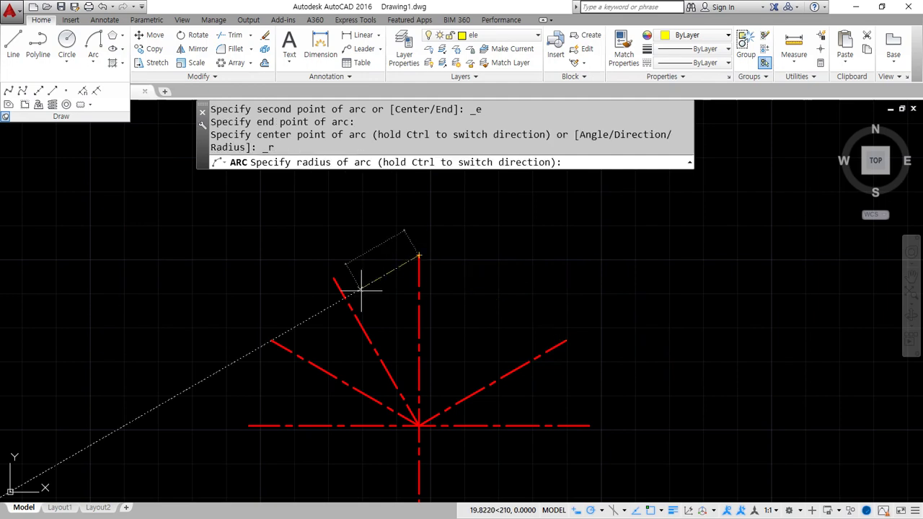
text(20)
key(Return)
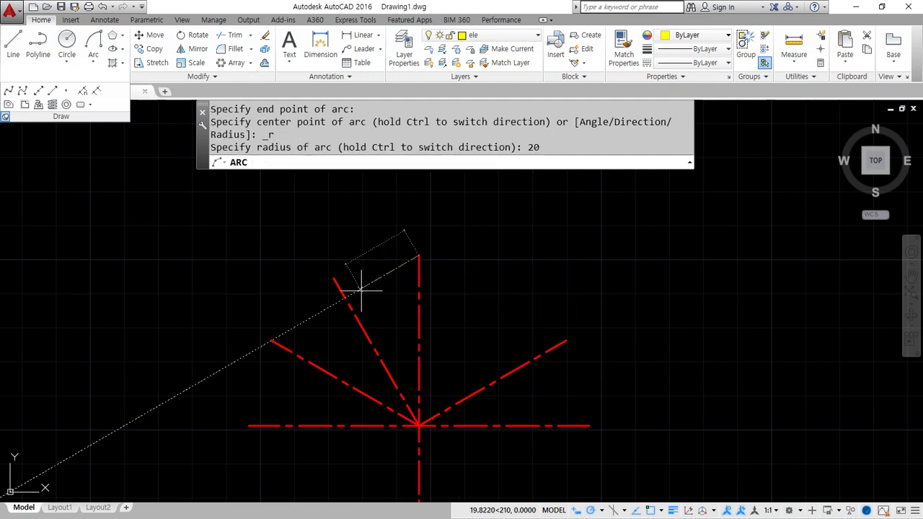
text(50)
key(Return)
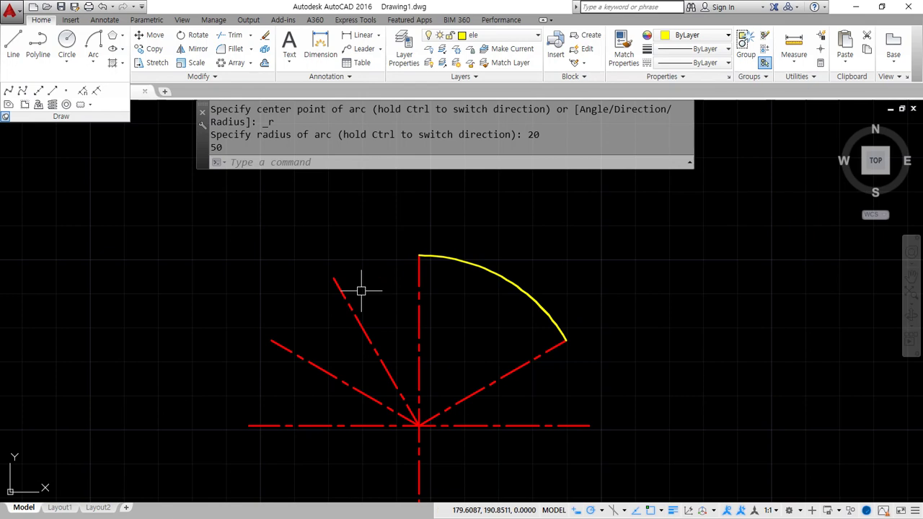
- Erase the radius 50 arc between the right radial line and the vertical centerline
click(520, 285)
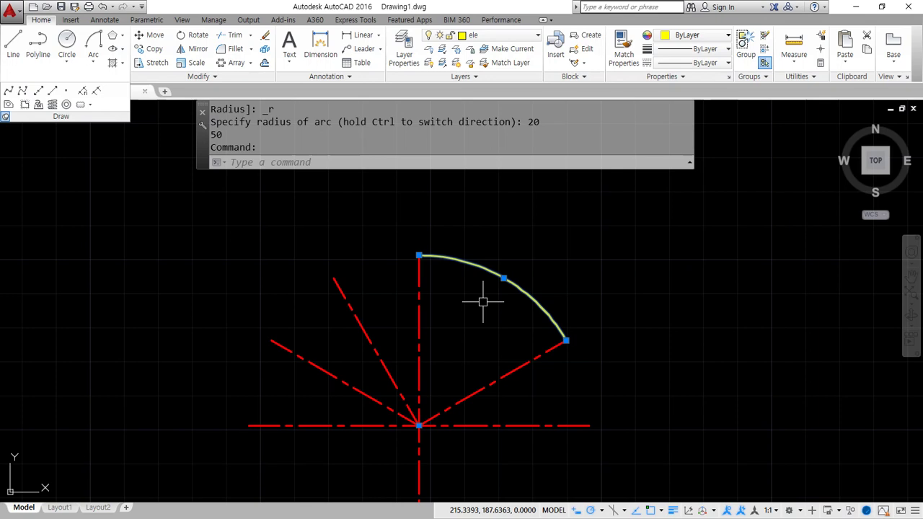
scroll(483, 301, up, 2)
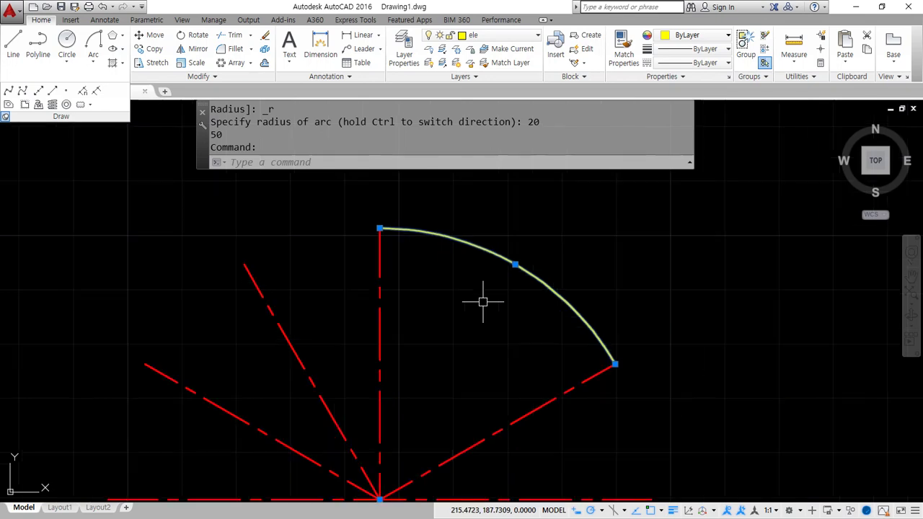
scroll(540, 312, down, 2)
scroll(556, 319, up, 2)
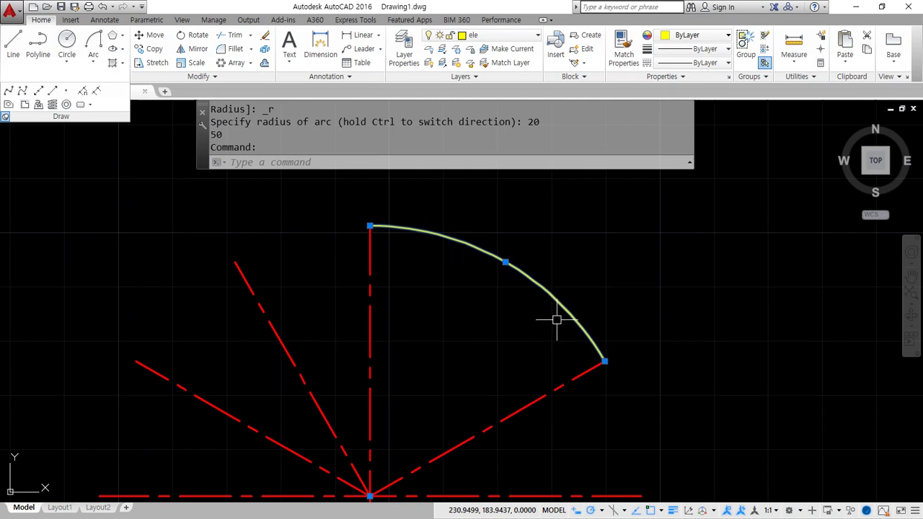
text(e)
key(Return)
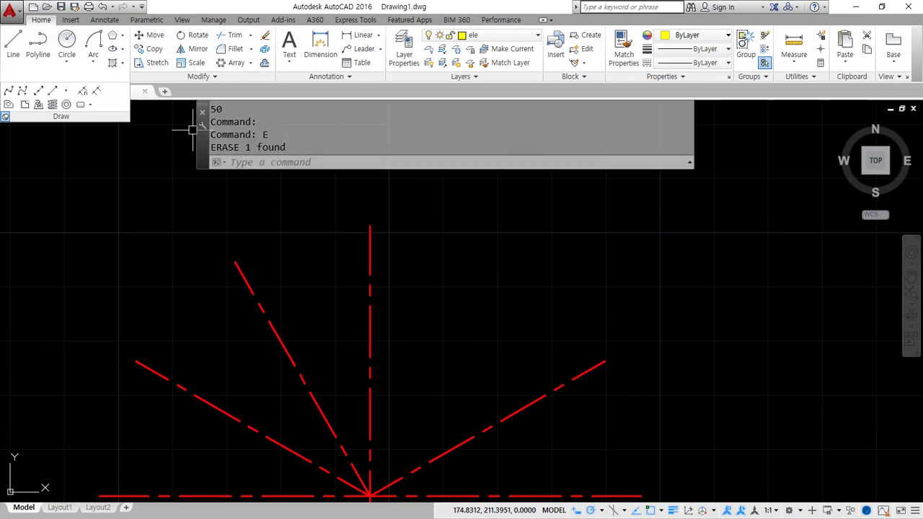
- Draw a Start, End, Radius arc in the reverse order, from the vertical centerline's top to the right radial line's end, with radius 50
click(93, 43)
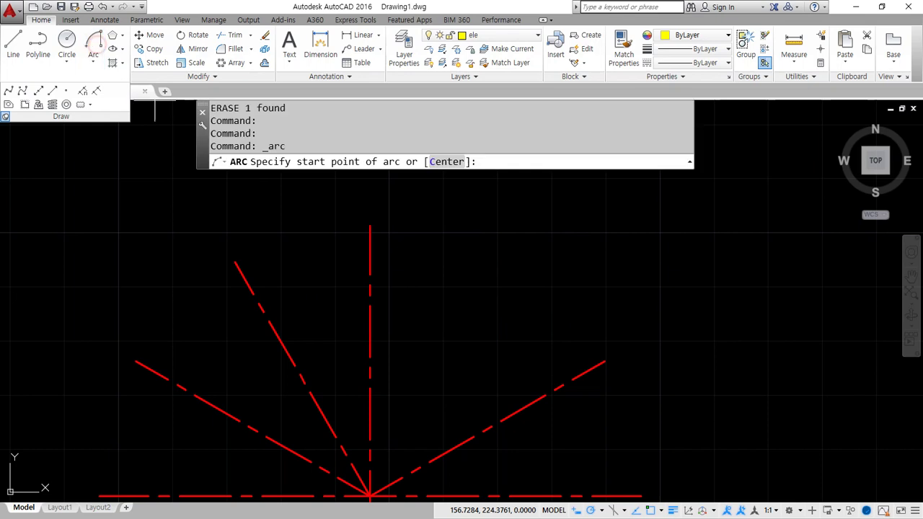
click(370, 226)
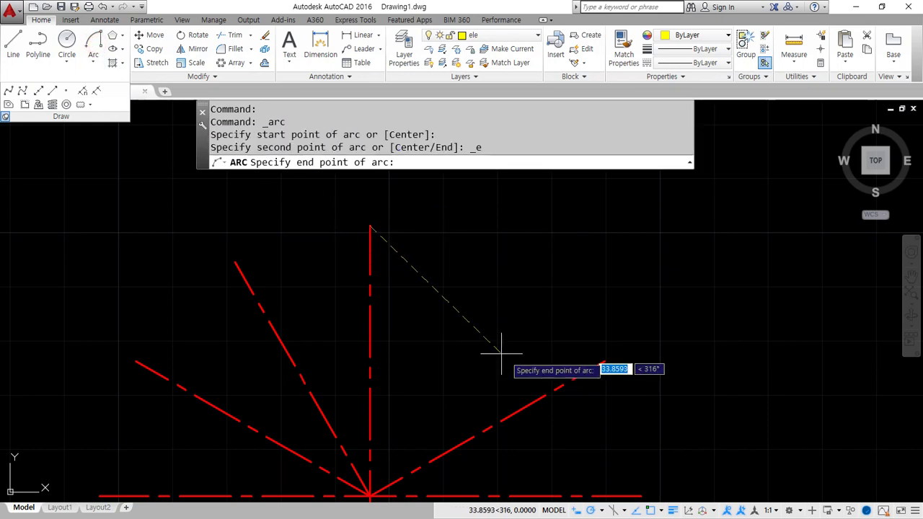
click(602, 362)
text(50)
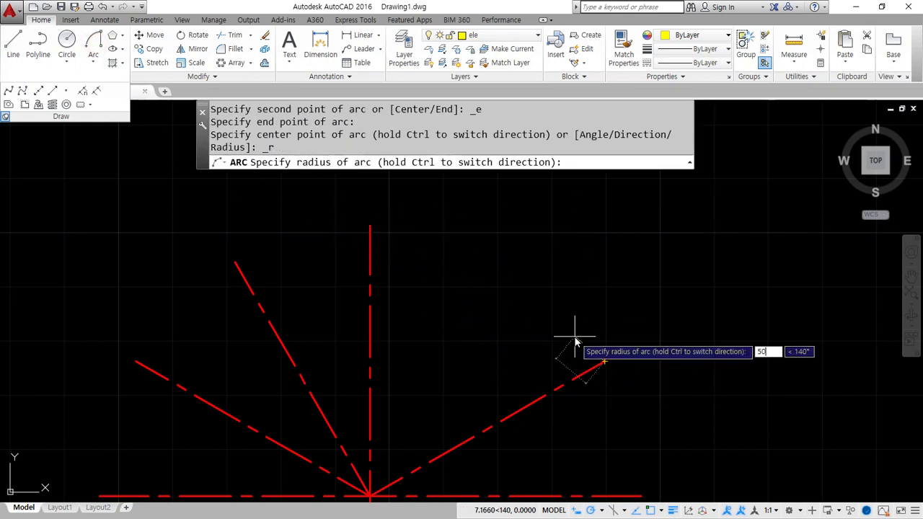
key(Return)
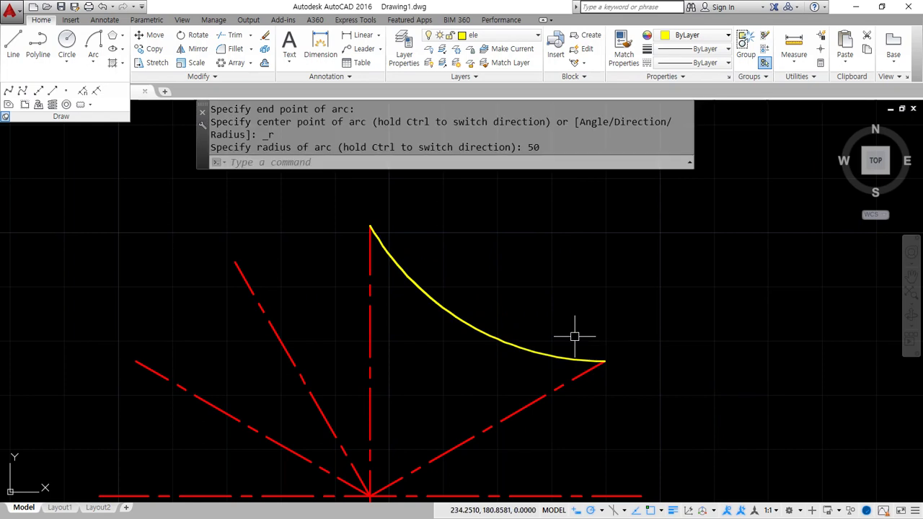
- Try a three-point arc from the right radial line's end through the vertical centerline's top with end value 50, and erase it
key(Return)
click(605, 361)
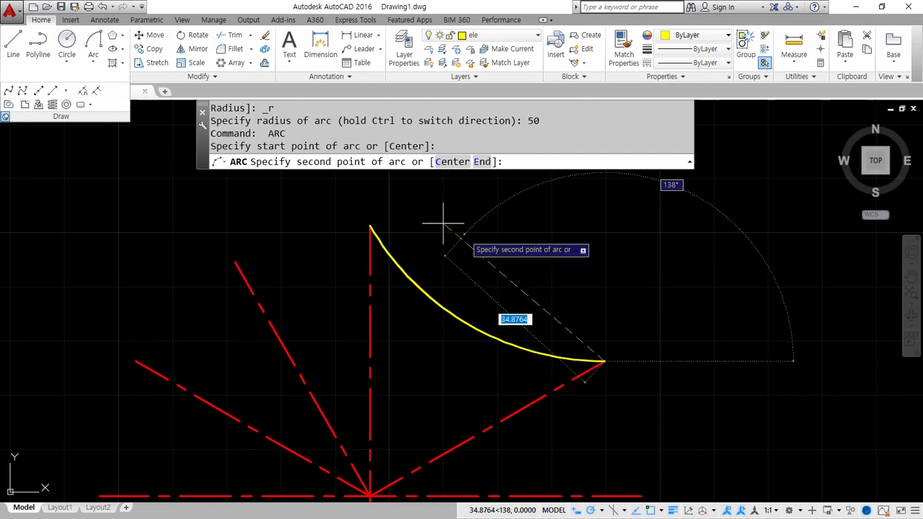
click(370, 227)
text(50)
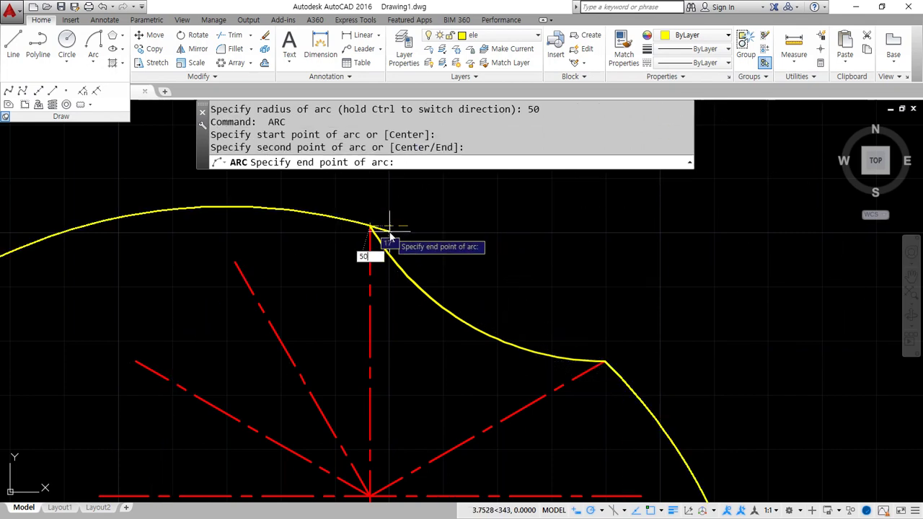
key(Return)
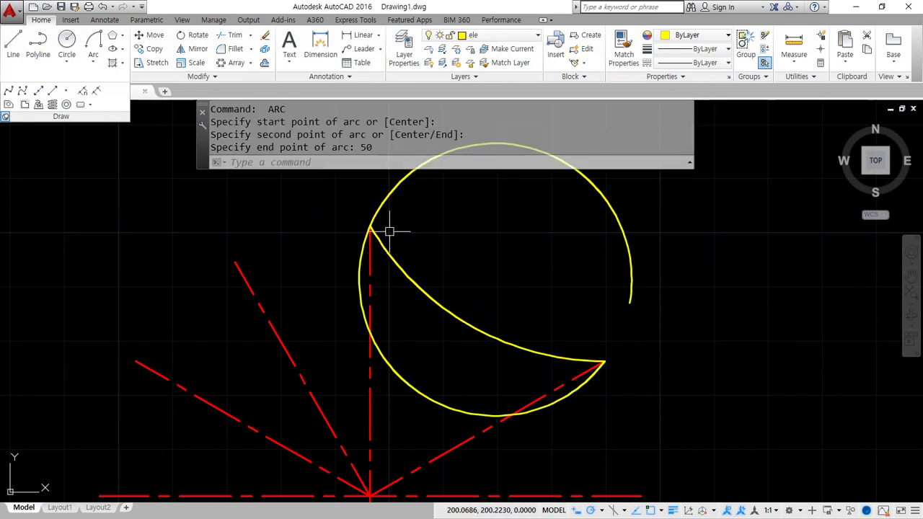
click(416, 386)
text(e)
key(Return)
- Draw a Start, End, Radius arc from the right radial line's end to the vertical centerline's top with radius 50
click(96, 43)
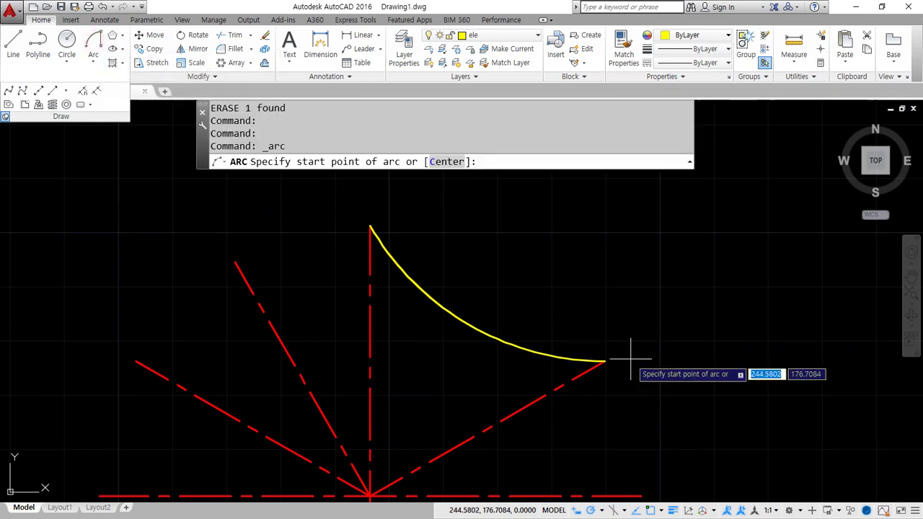
click(605, 361)
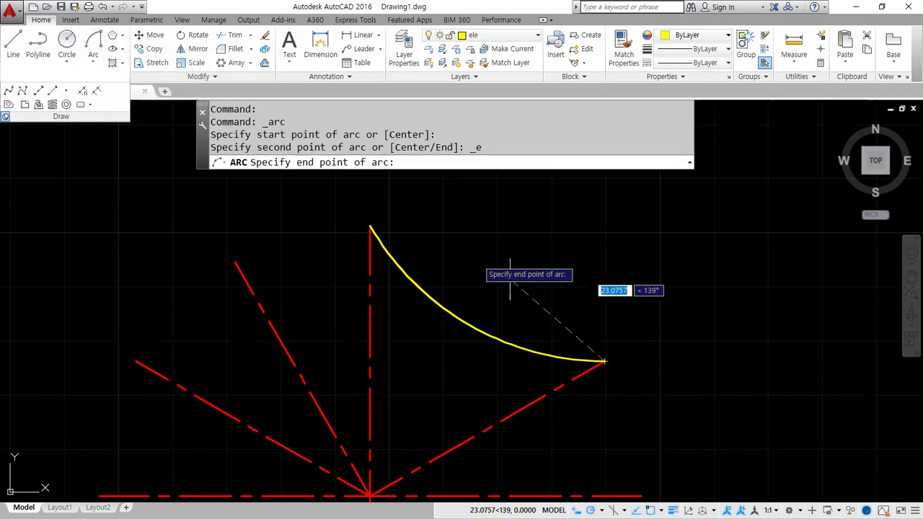
click(370, 226)
text(50)
key(Return)
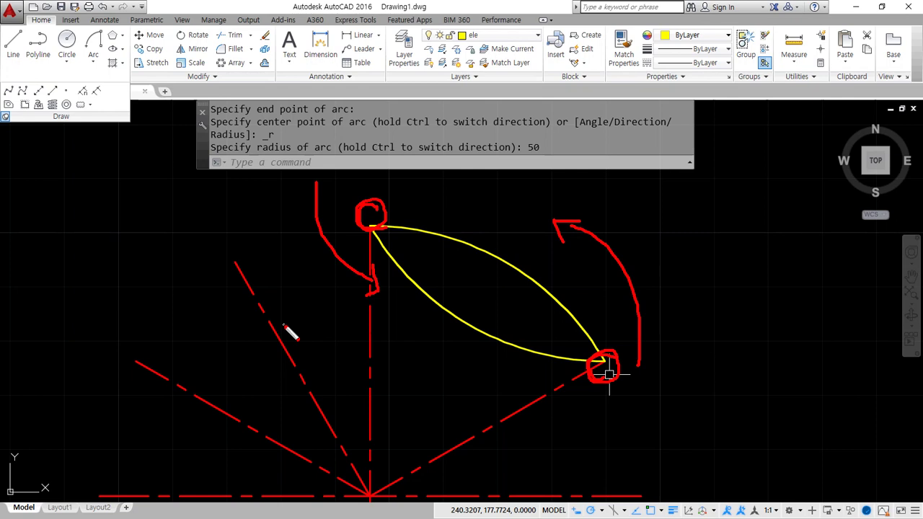
key(Escape)
- Erase both arcs together with all the radial reference lines and centerlines
scroll(497, 296, down, 4)
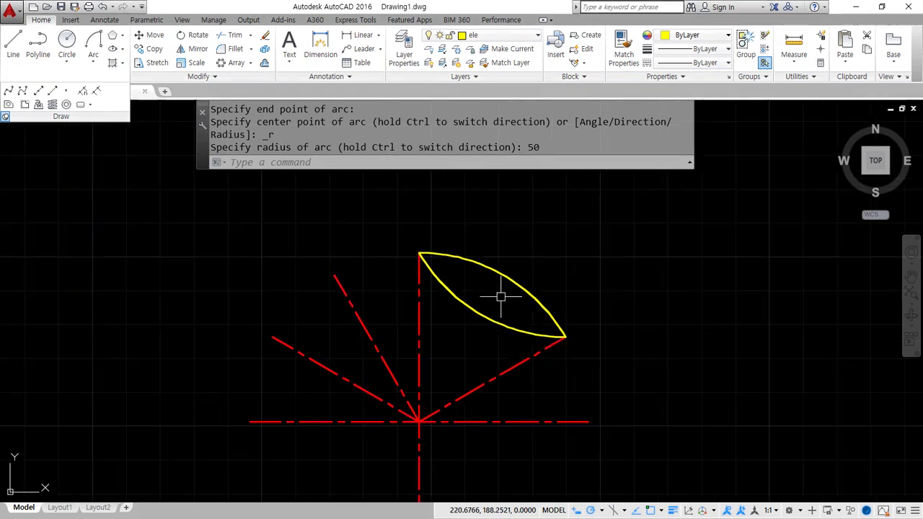
click(614, 443)
click(320, 252)
text(e)
key(Return)
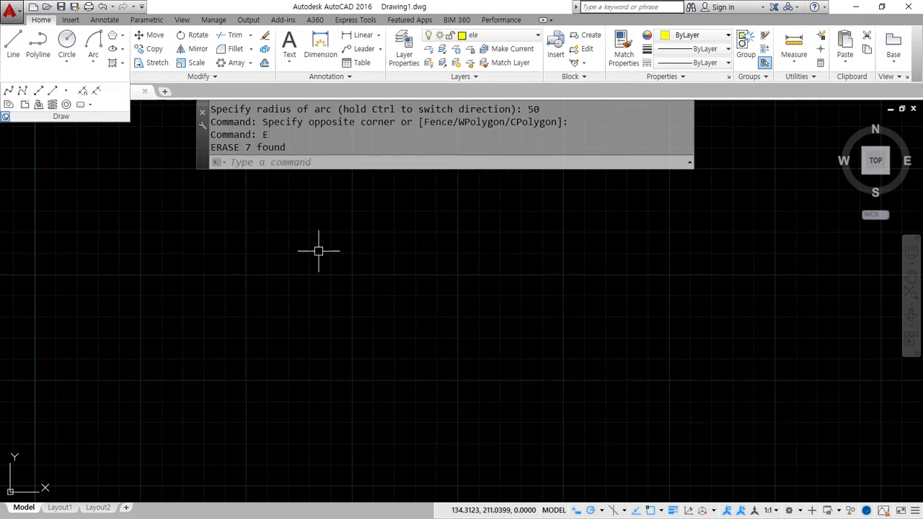
- Make the cen layer current and draw a long horizontal centerline across the upper part of the drawing area
click(509, 35)
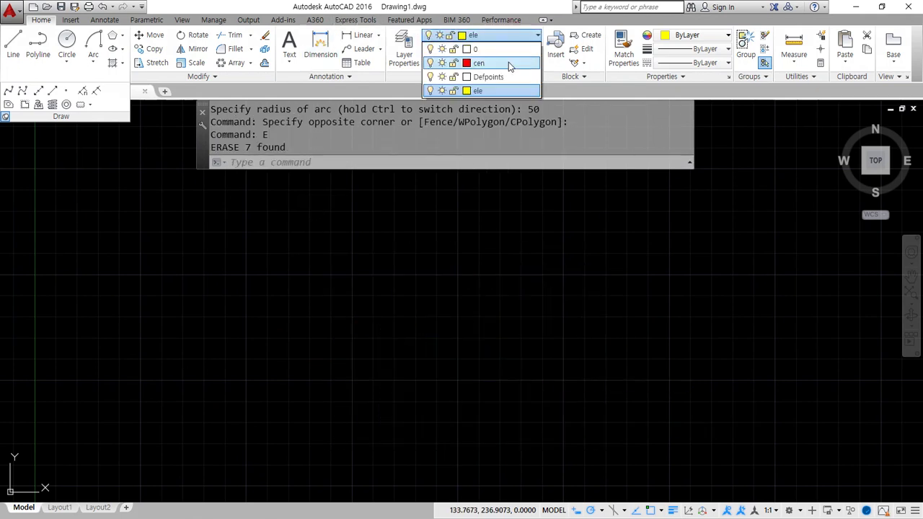
click(508, 63)
text(l)
key(Return)
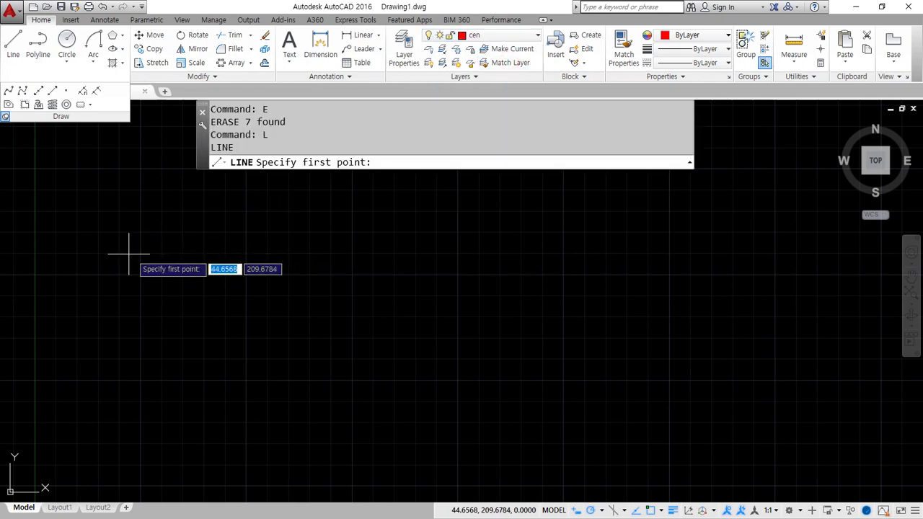
click(129, 253)
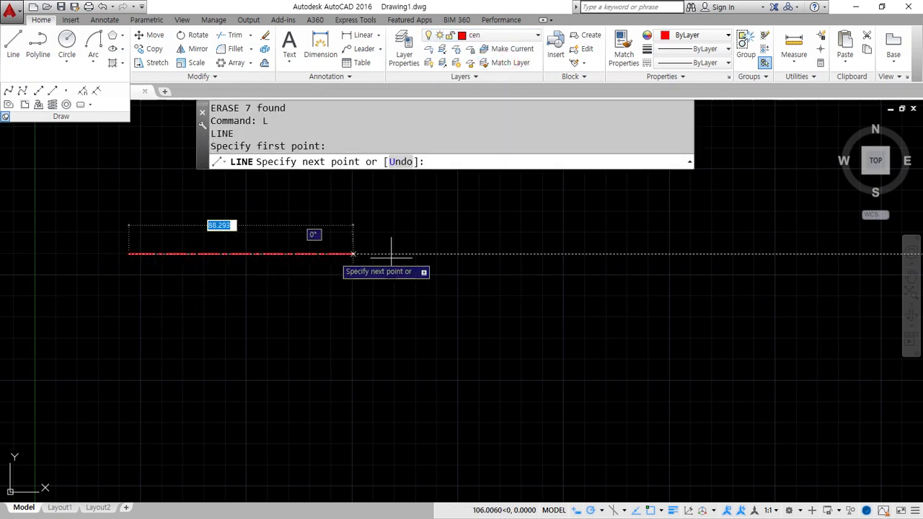
click(712, 254)
key(Return)
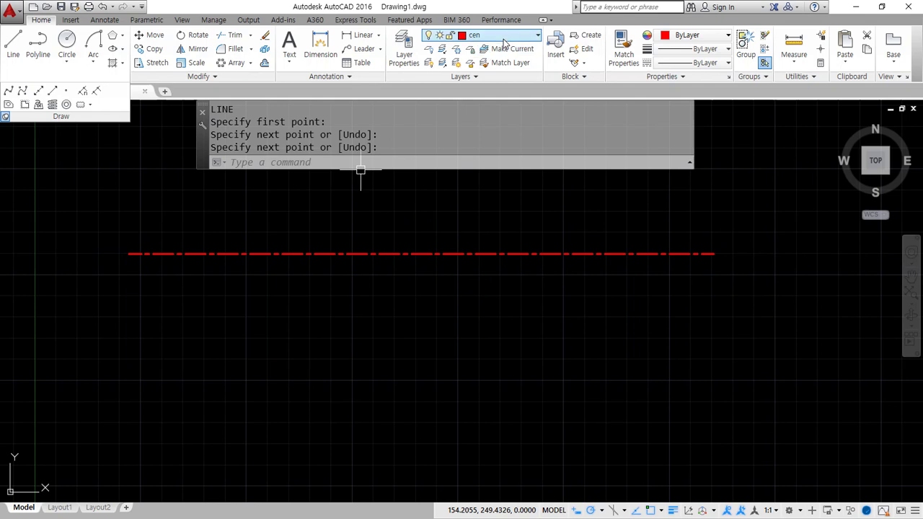
- Offset the horizontal centerline by 20 to both its upper and lower sides
text(o)
key(Return)
text(20)
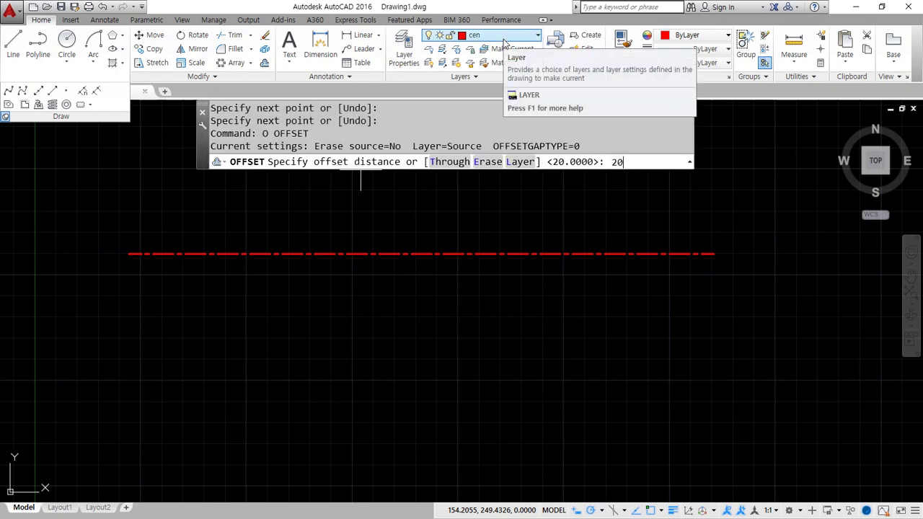
key(Return)
click(348, 254)
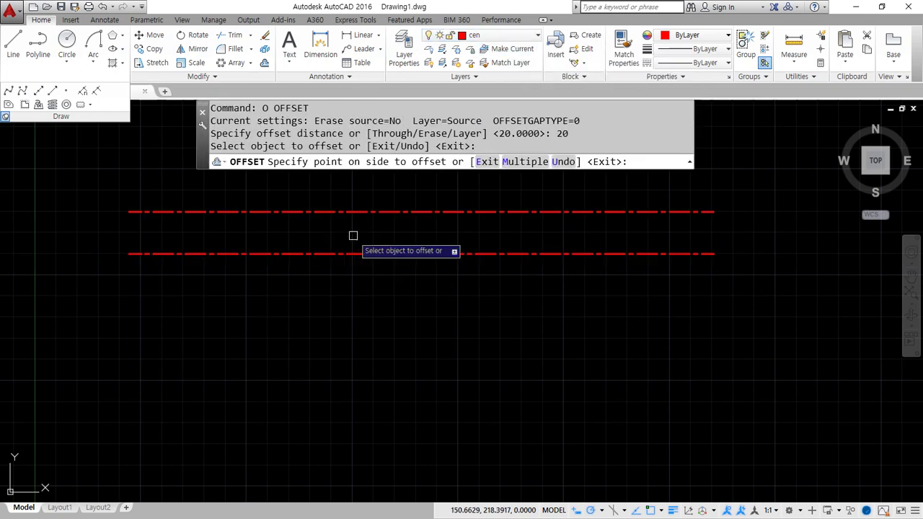
click(353, 235)
click(352, 253)
click(344, 295)
key(Return)
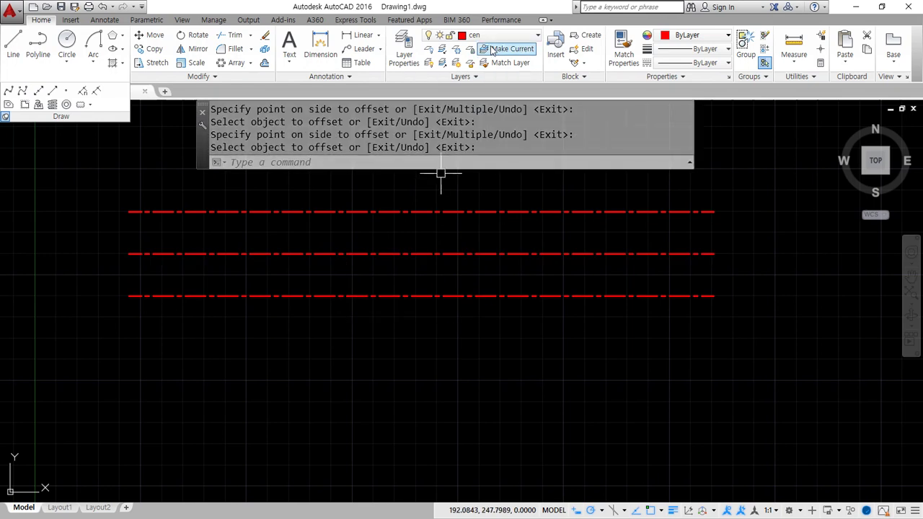
- Make the ele layer current and draw a vertical line crossing all three horizontal lines near their left ends
click(498, 34)
click(489, 89)
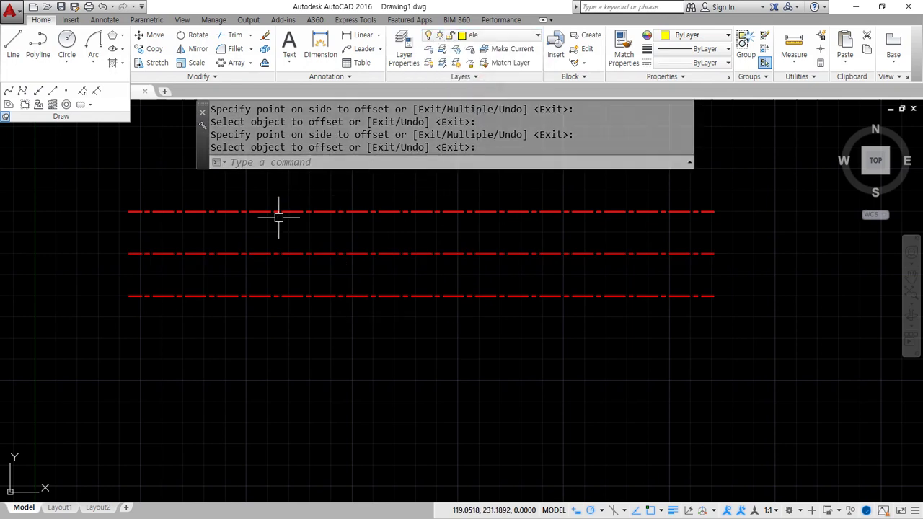
text(l)
key(Return)
click(176, 190)
click(180, 337)
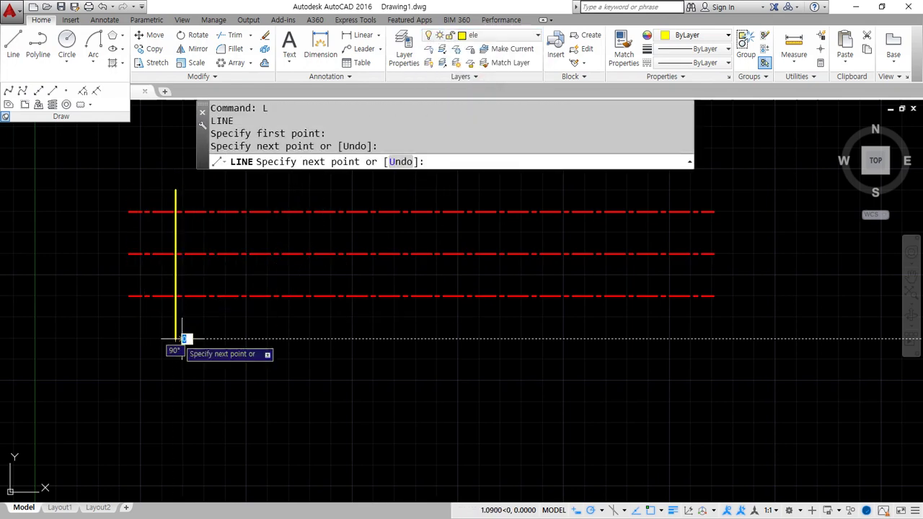
key(Return)
- Draw a second vertical line, about 77 long, crossing the three horizontal lines near their right ends
key(Return)
click(682, 186)
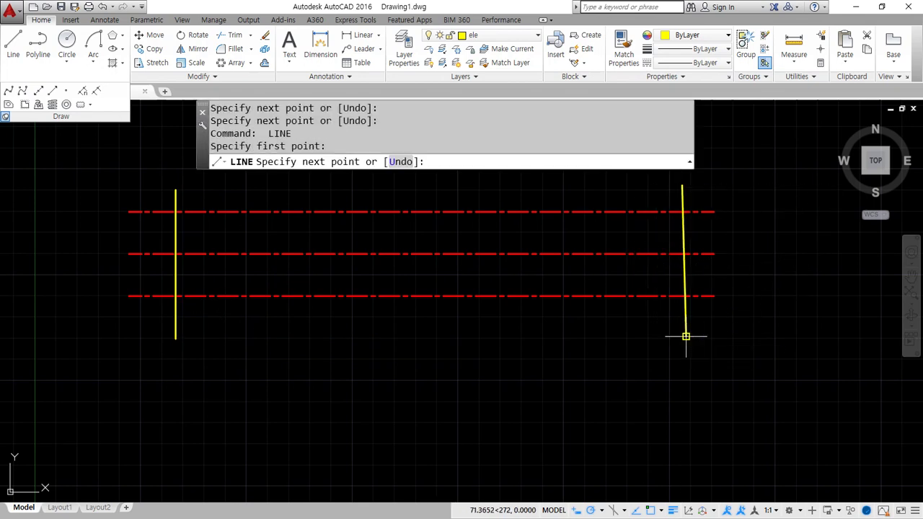
click(685, 337)
key(ctrl+z)
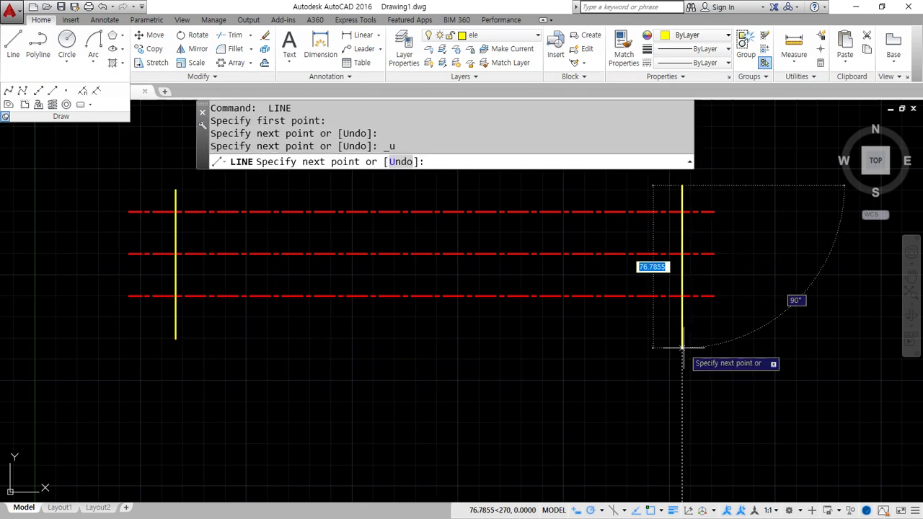
click(682, 348)
key(Return)
- Fillet the left vertical line with the upper and lower horizontal lines at radius 0 to form square corners
text(f)
key(Return)
click(175, 242)
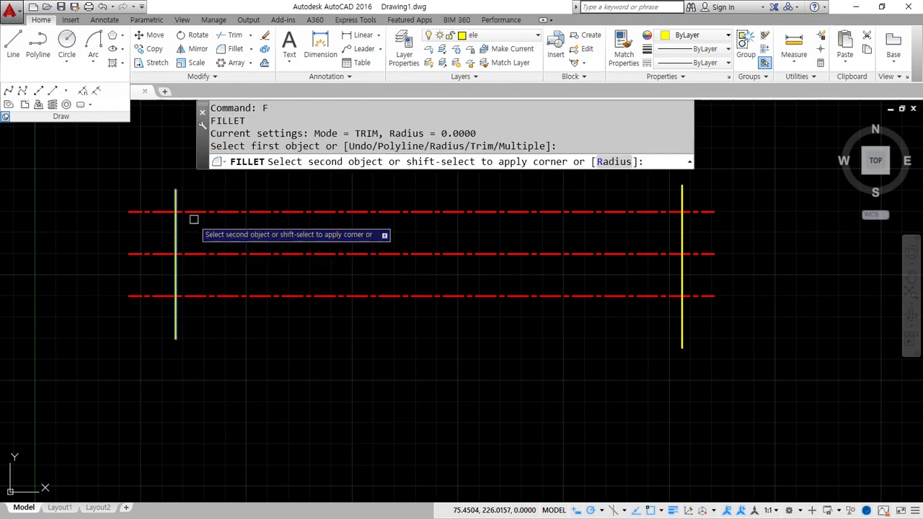
click(202, 211)
key(Return)
click(177, 277)
click(195, 293)
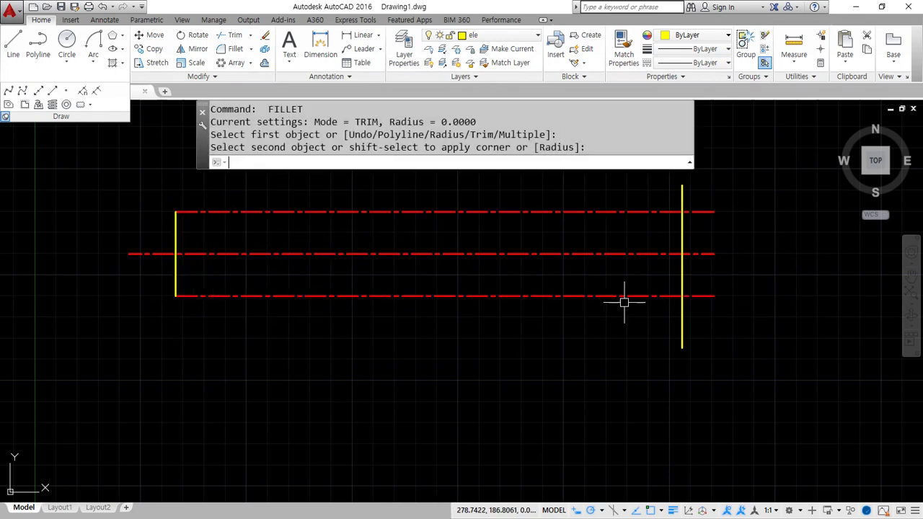
- Fillet the right vertical line with the lower and upper horizontal lines at radius 0 to close the rectangle
key(Return)
click(626, 296)
click(681, 278)
key(Return)
click(679, 245)
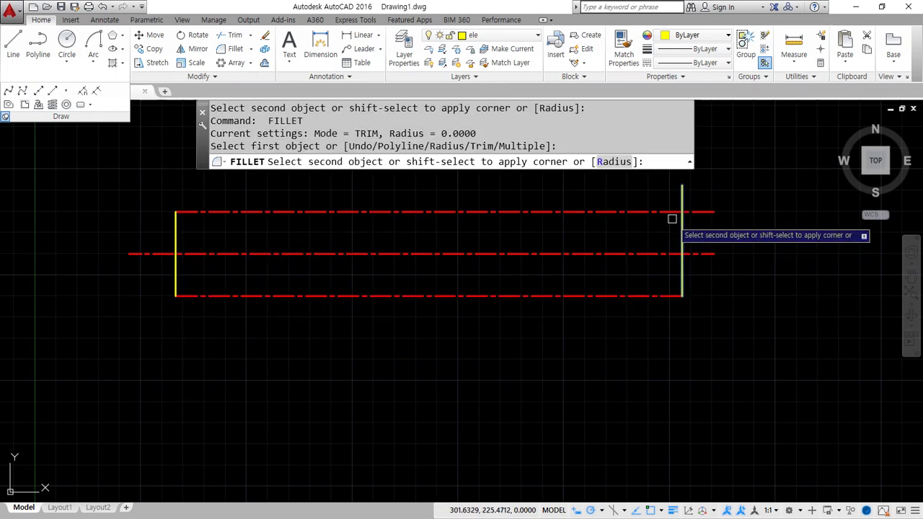
click(671, 213)
- Match the properties of the right vertical line onto the rectangle's upper and lower edges
text(ma)
key(Return)
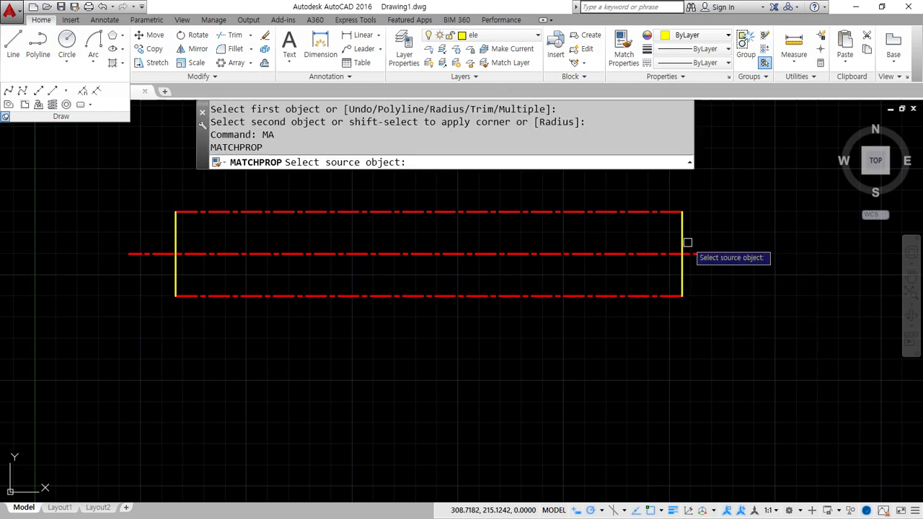
click(682, 242)
click(632, 215)
click(610, 282)
click(584, 307)
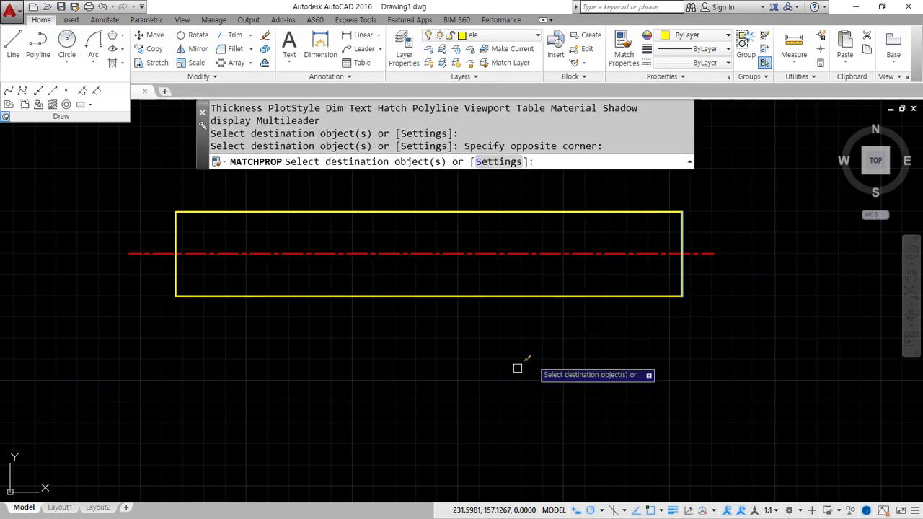
key(Return)
scroll(187, 245, up, 2)
scroll(170, 209, up, 2)
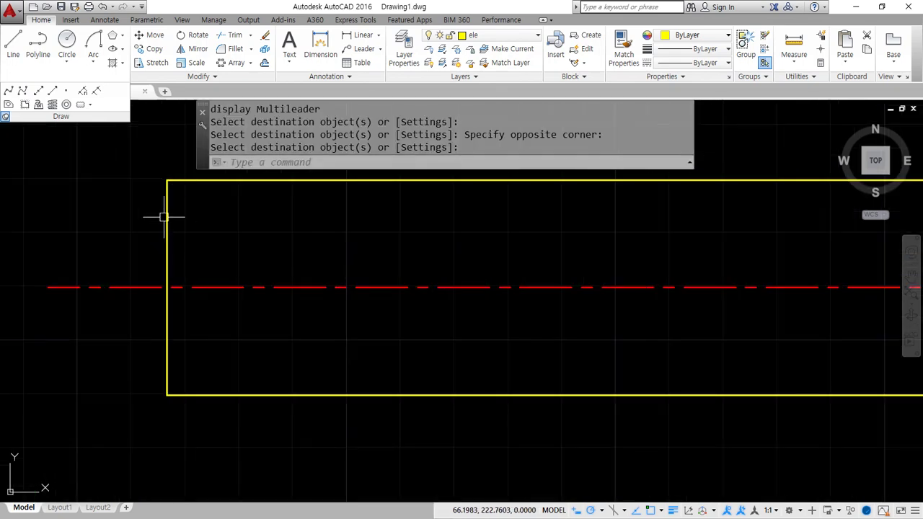
text(cha)
key(Return)
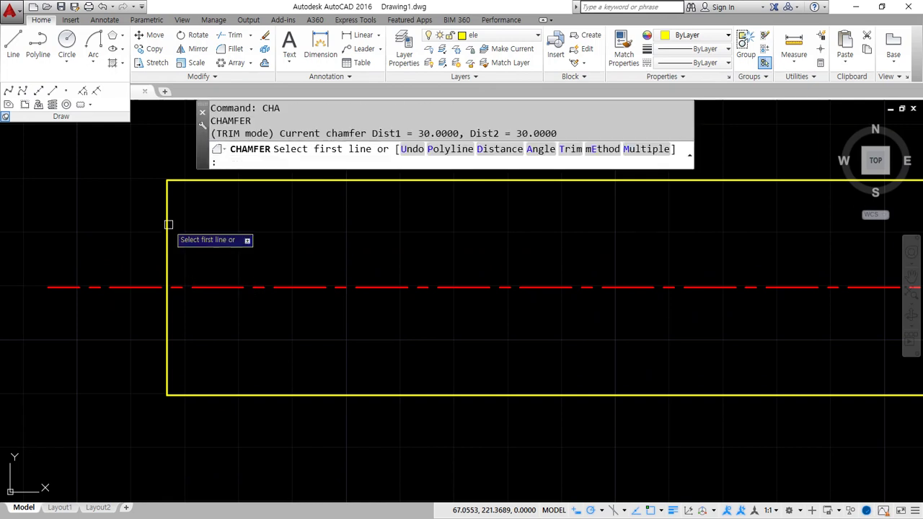
text(d)
key(Return)
text(2)
key(Return)
click(167, 182)
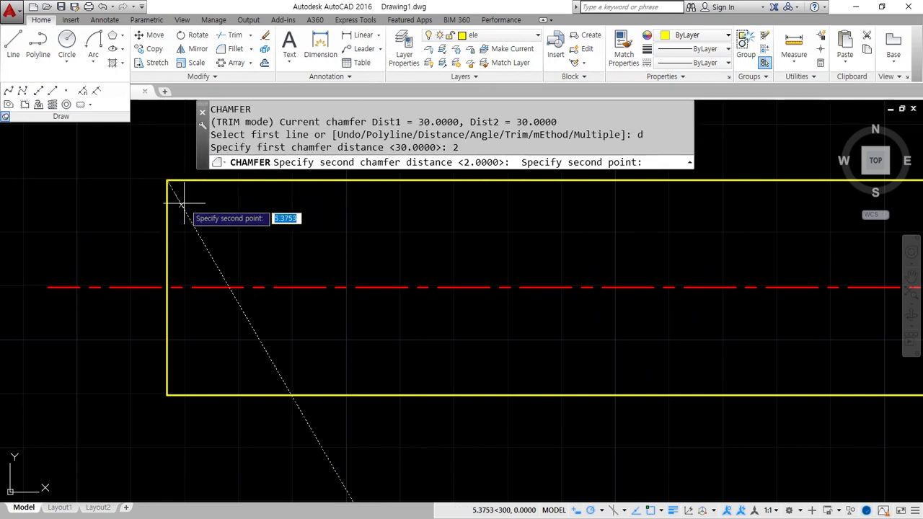
key(Escape)
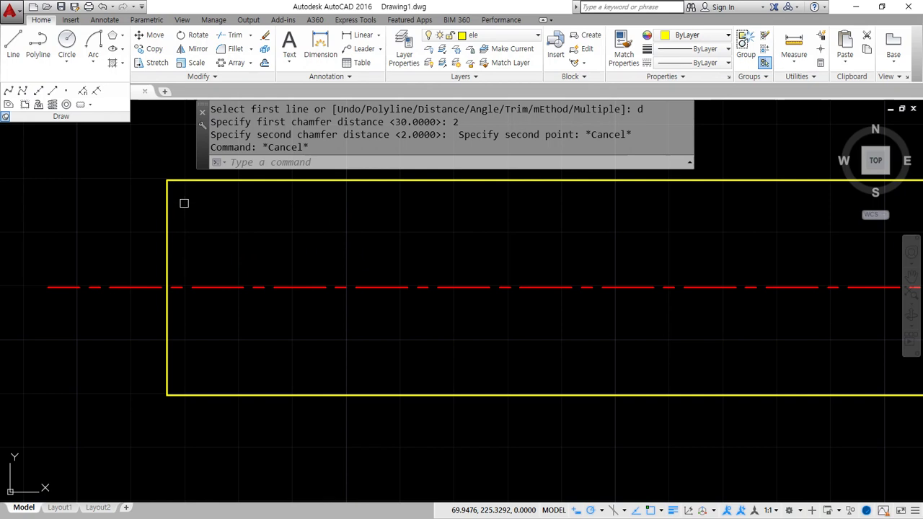
- Chamfer the rectangle's upper-left corner with both chamfer distances set to 2
text(cha)
key(Return)
text(d)
key(Return)
text(2)
key(Return)
text(2)
key(Return)
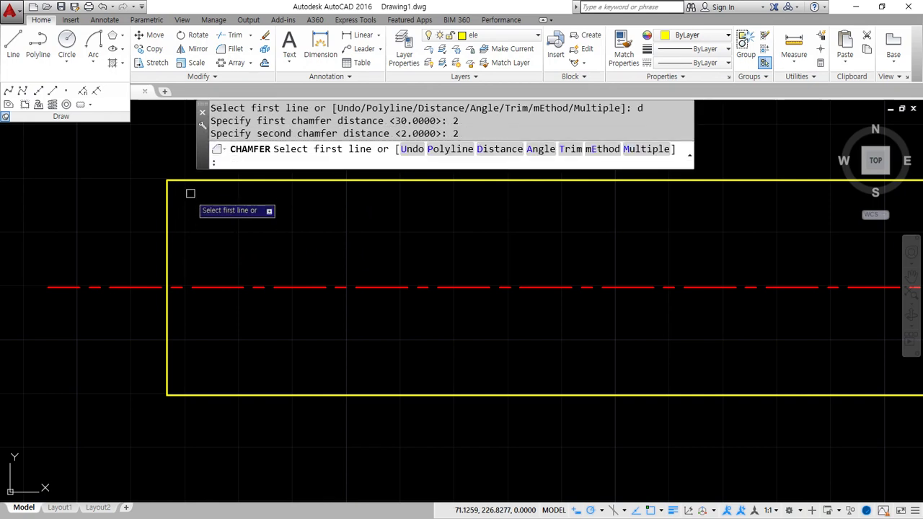
click(186, 181)
click(166, 234)
- Chamfer the rectangle's lower-left corner with the same distances of 2
key(Return)
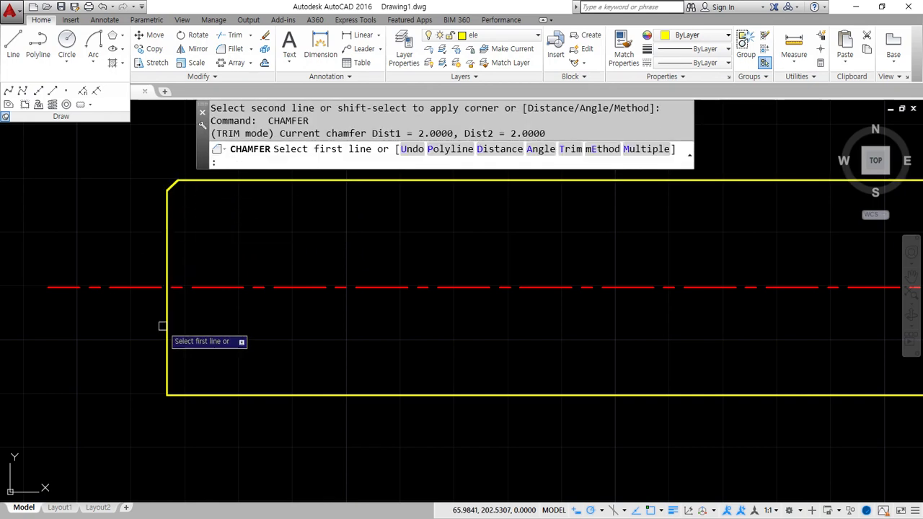
click(166, 328)
click(204, 389)
click(205, 393)
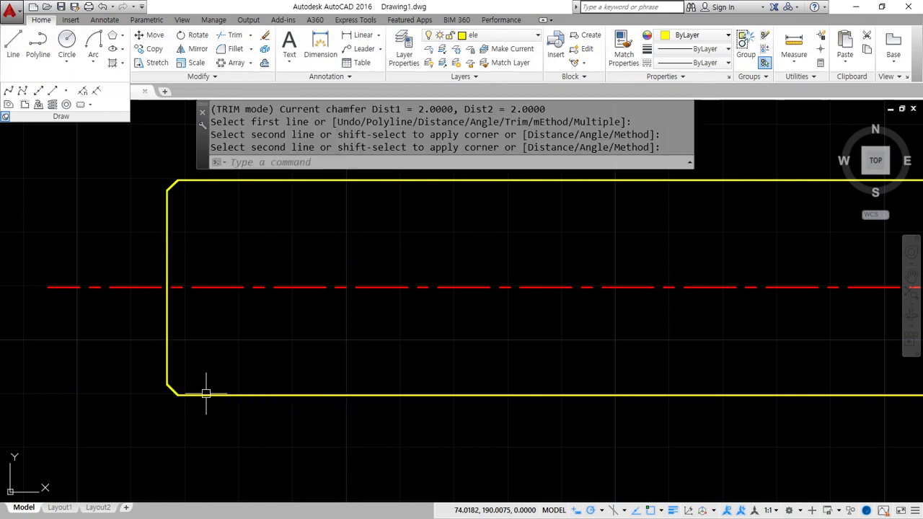
- Draw a vertical line joining the inner ends of the two left chamfers
text(l)
key(Return)
click(177, 181)
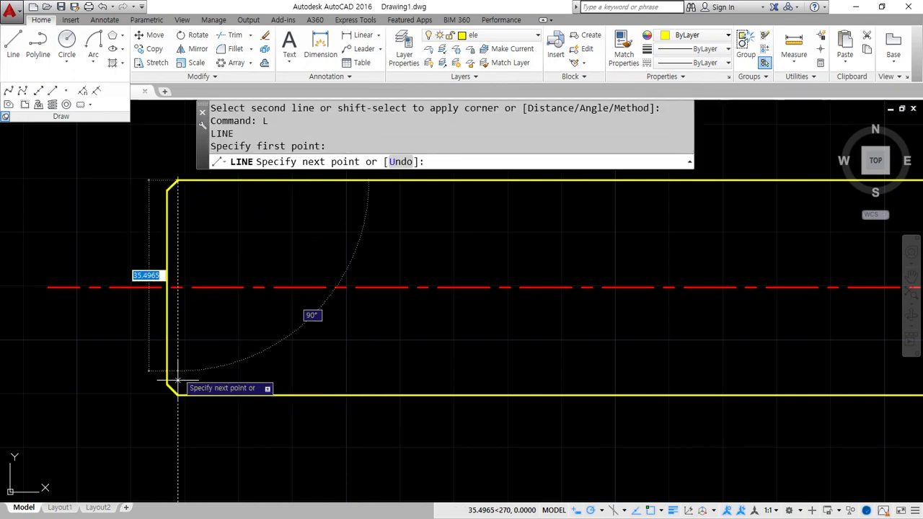
click(177, 395)
key(Return)
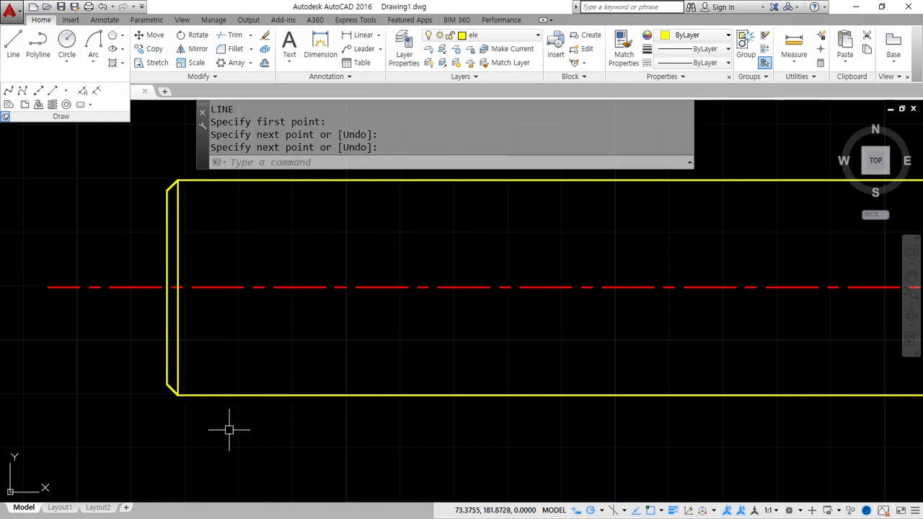
- Chamfer the rectangle's upper-right corner with the current distances of 2, using the Multiple option
scroll(743, 349, down, 1)
middle_drag(735, 339, 260, 339)
middle_drag(728, 323, 513, 315)
scroll(521, 268, up, 1)
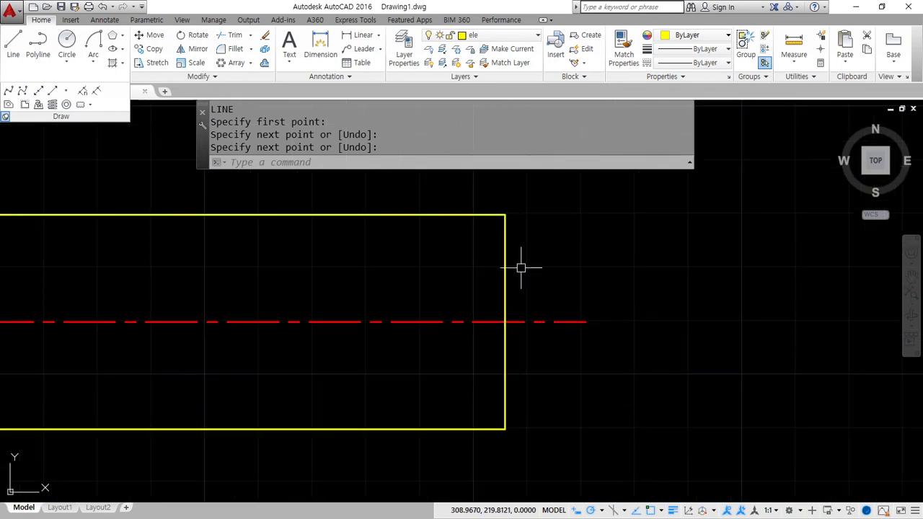
text(cha)
key(Return)
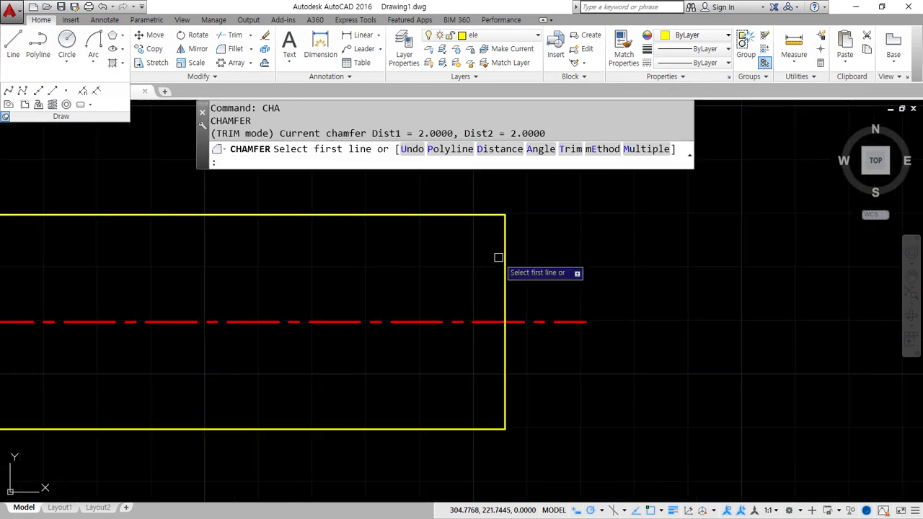
text(m)
key(Return)
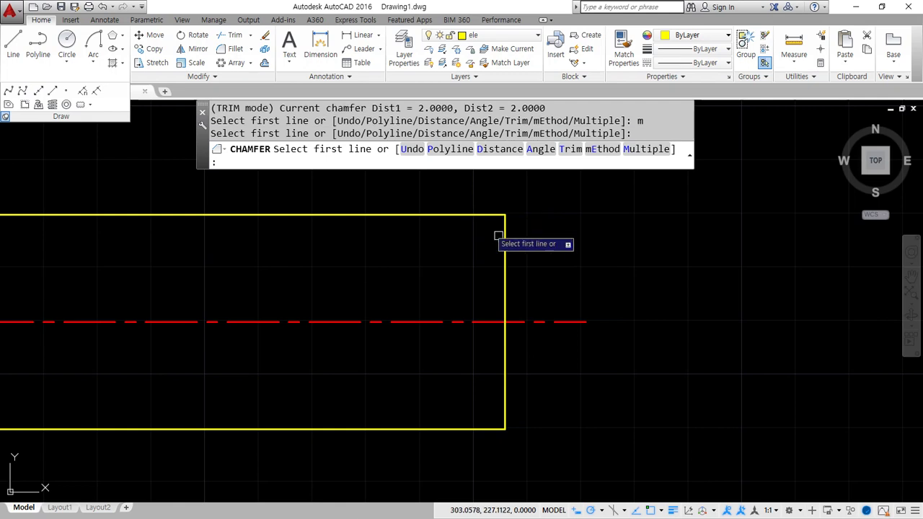
click(507, 253)
click(476, 217)
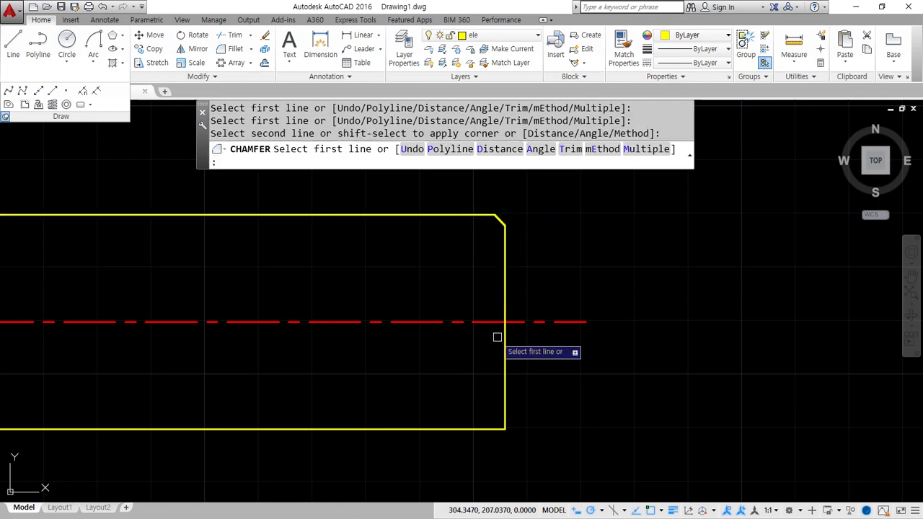
- Chamfer the rectangle's lower-right corner with the same distances and end the Chamfer command
click(505, 382)
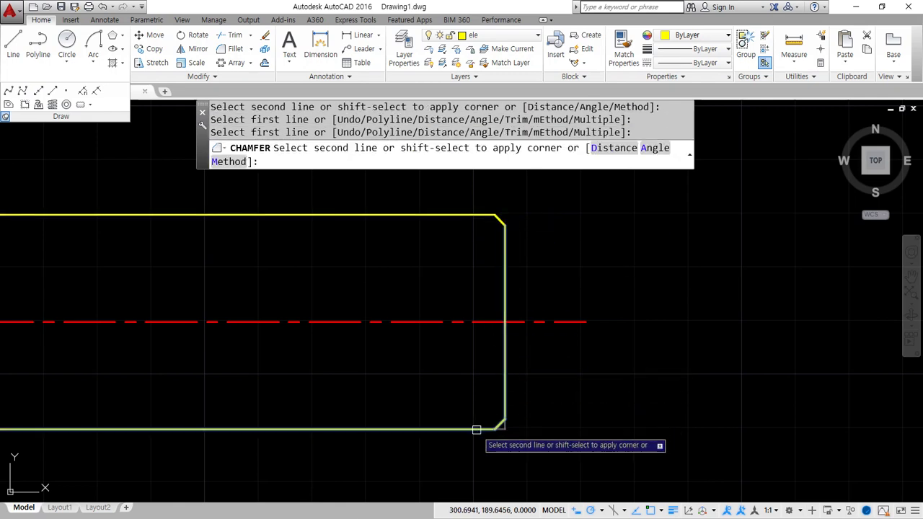
click(476, 429)
click(488, 424)
key(Escape)
key(Escape)
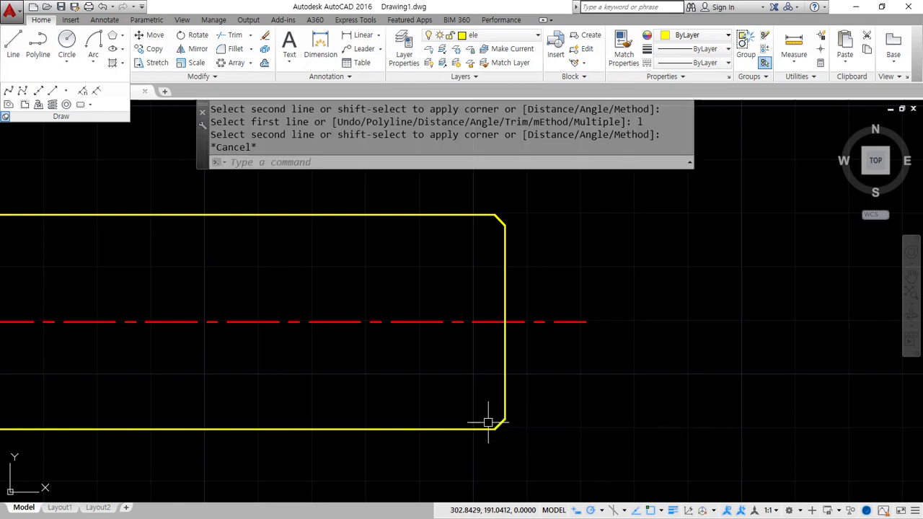
- Draw a vertical line joining the inner ends of the two right chamfers
text(l)
key(Return)
click(494, 429)
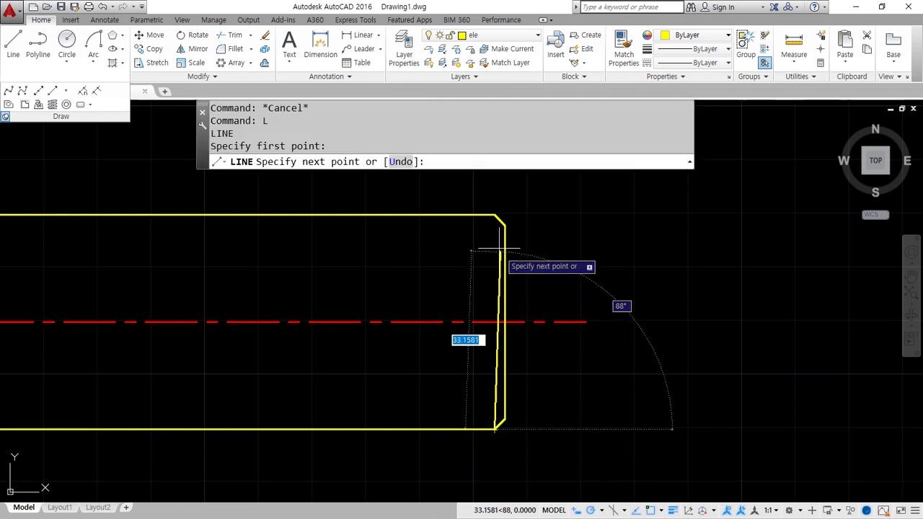
click(494, 217)
key(Return)
- Draw a vertical guide line across the shaft right of its middle, extending past both the upper and lower edges
scroll(387, 295, down, 3)
middle_drag(348, 305, 522, 301)
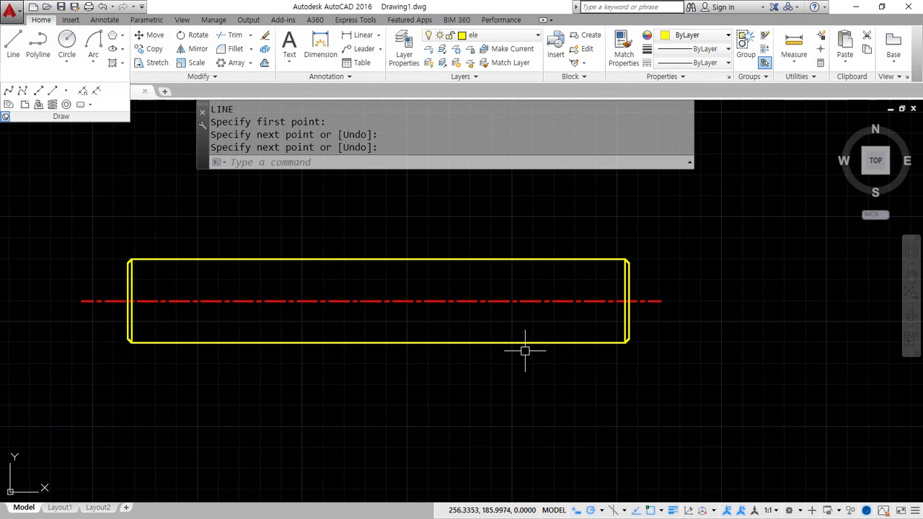
key(Return)
click(479, 236)
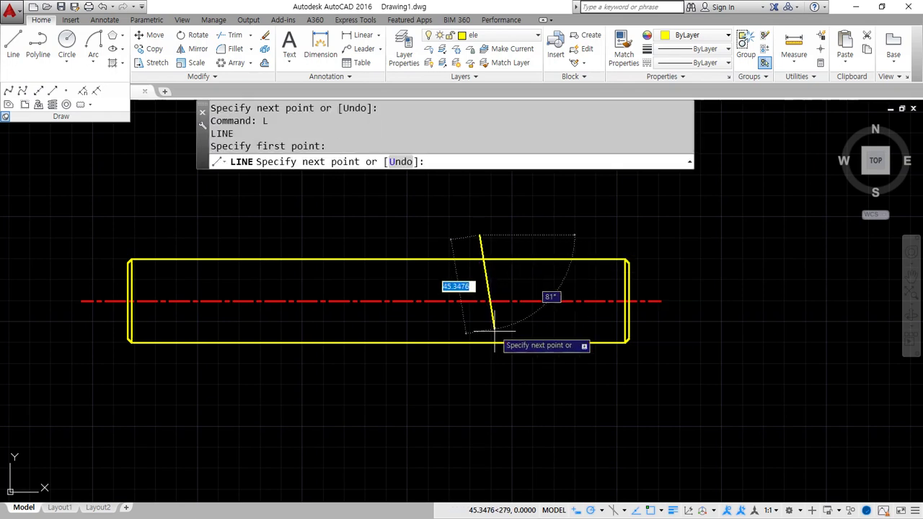
click(479, 380)
key(Return)
- Copy the long vertical guide line a short distance horizontally to its right
text(d)
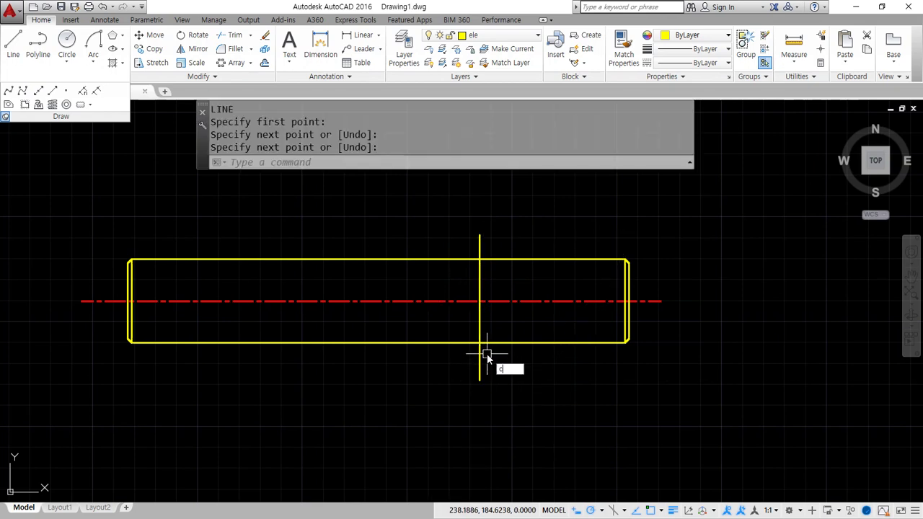
key(Return)
click(490, 369)
click(437, 387)
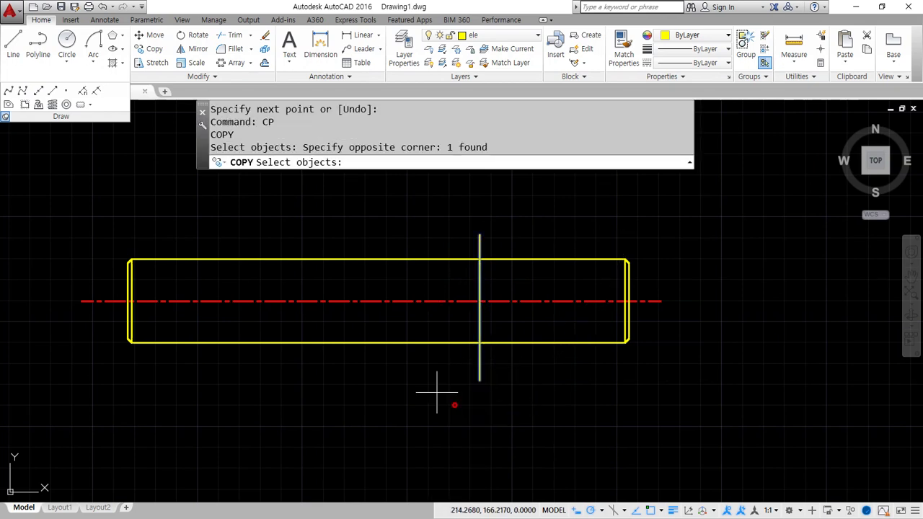
key(Return)
click(455, 403)
click(487, 403)
key(Return)
- Draw a Start, End, Direction arc on the left guide line from the upper edge to the centerline, bulging left with a 240° tangent
scroll(485, 319, up, 2)
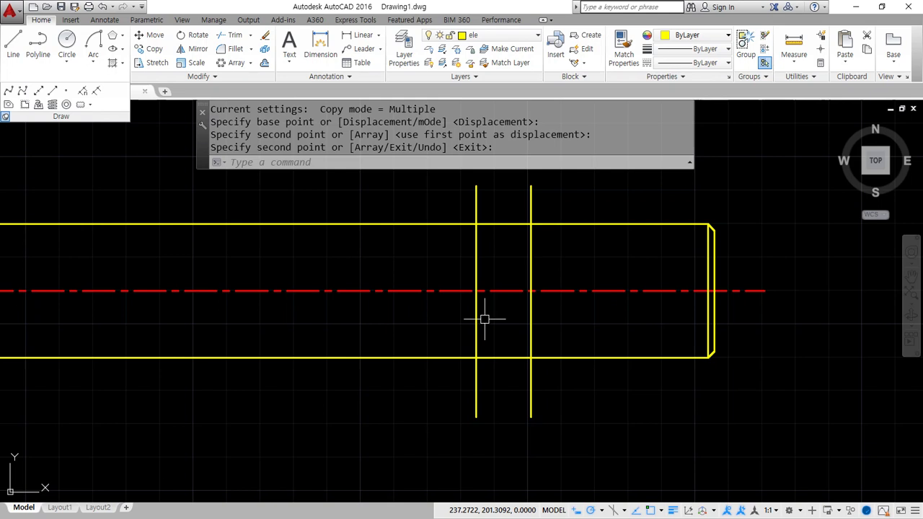
middle_drag(484, 318, 458, 326)
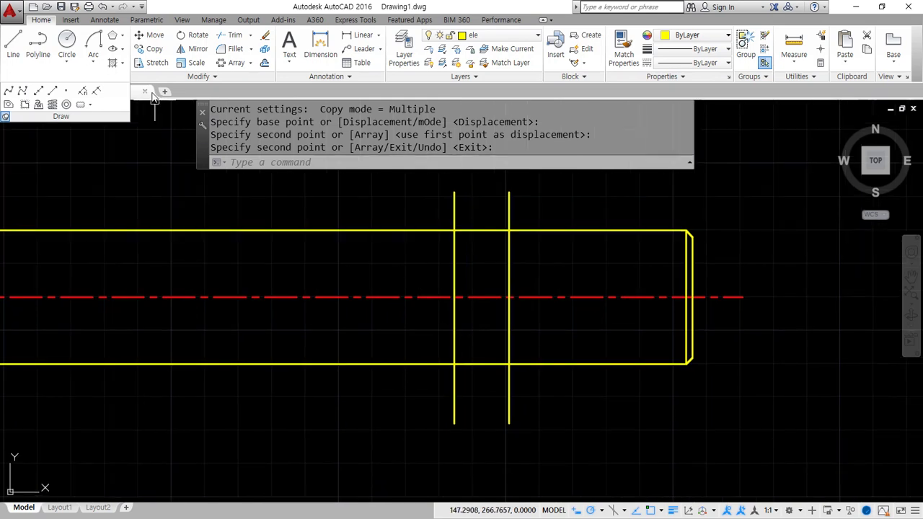
click(93, 64)
click(123, 206)
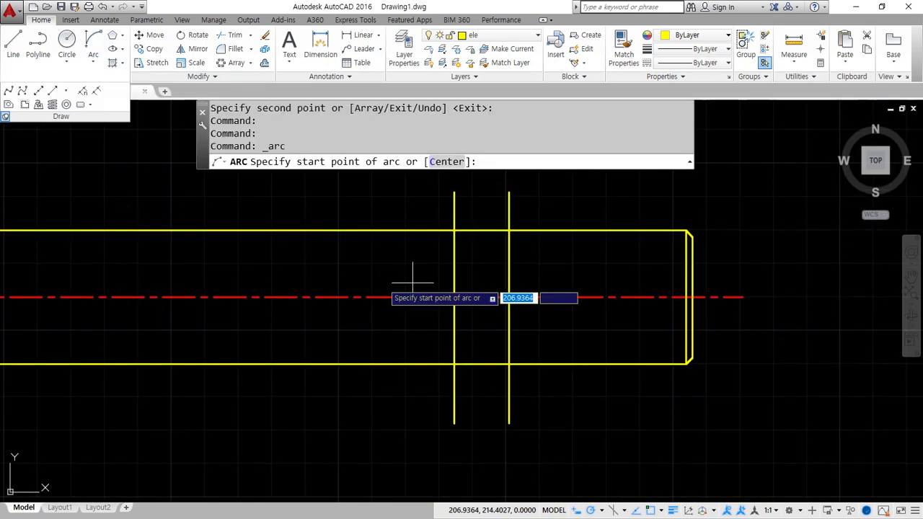
click(454, 230)
click(453, 297)
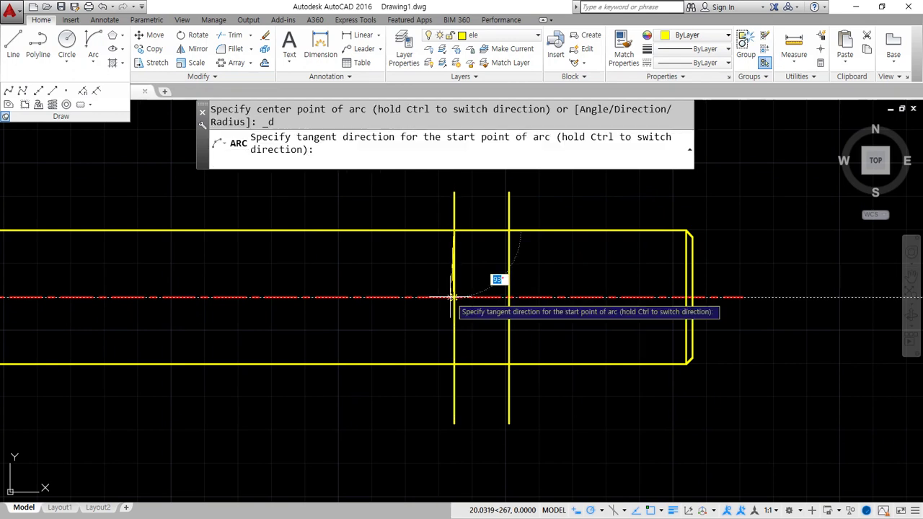
click(411, 305)
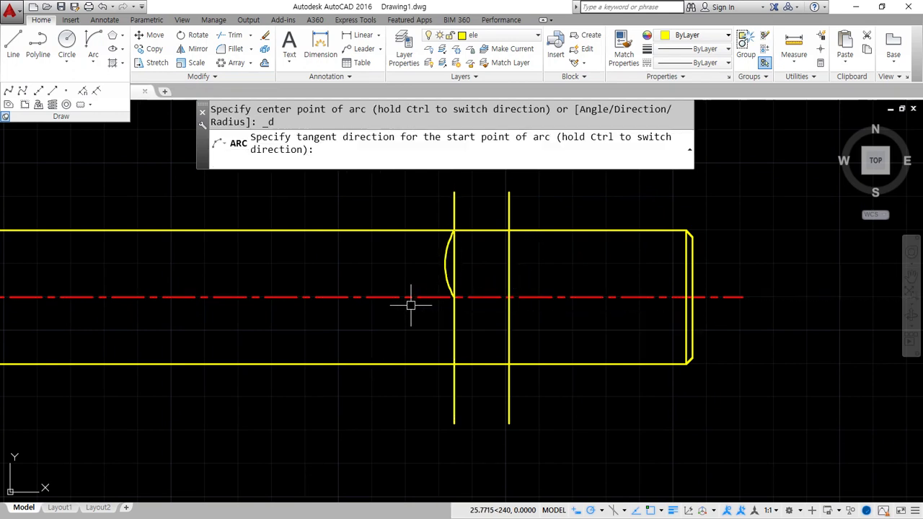
- Draw a mirrored arc on the left guide line from the upper edge to the centerline, bulging right
click(98, 41)
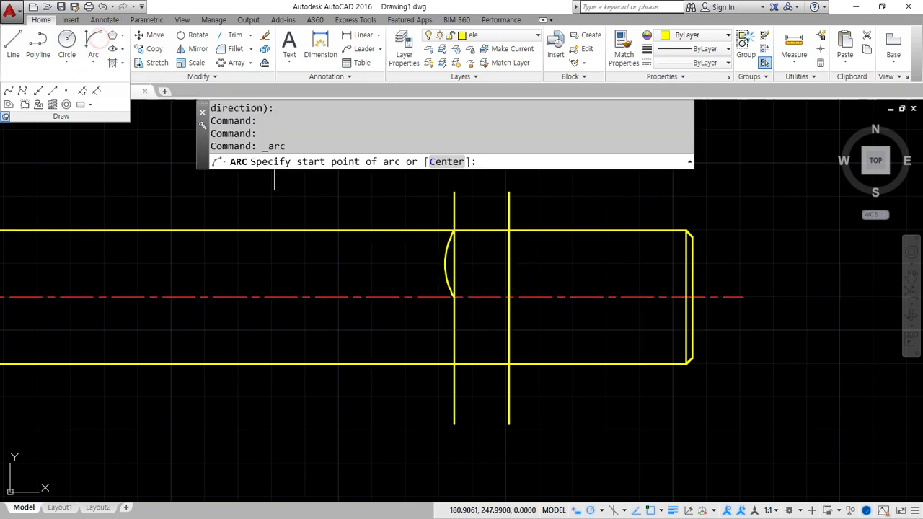
click(454, 231)
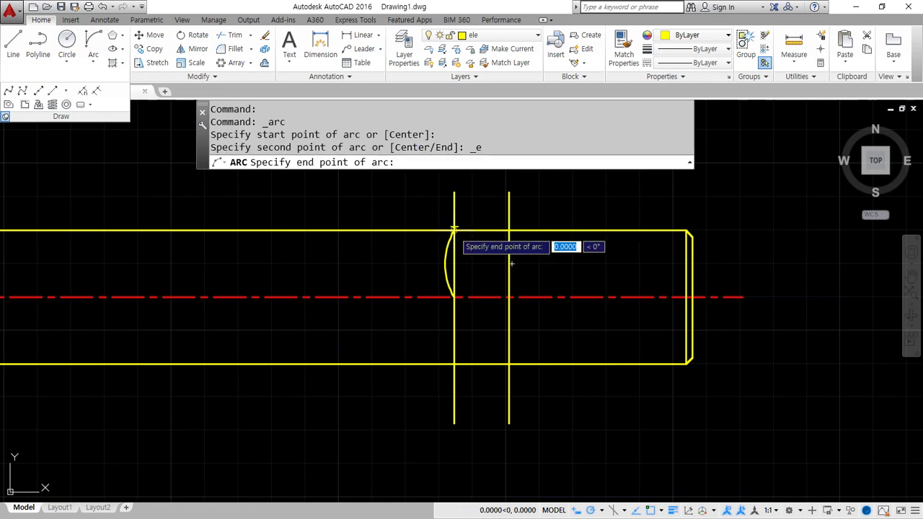
click(453, 297)
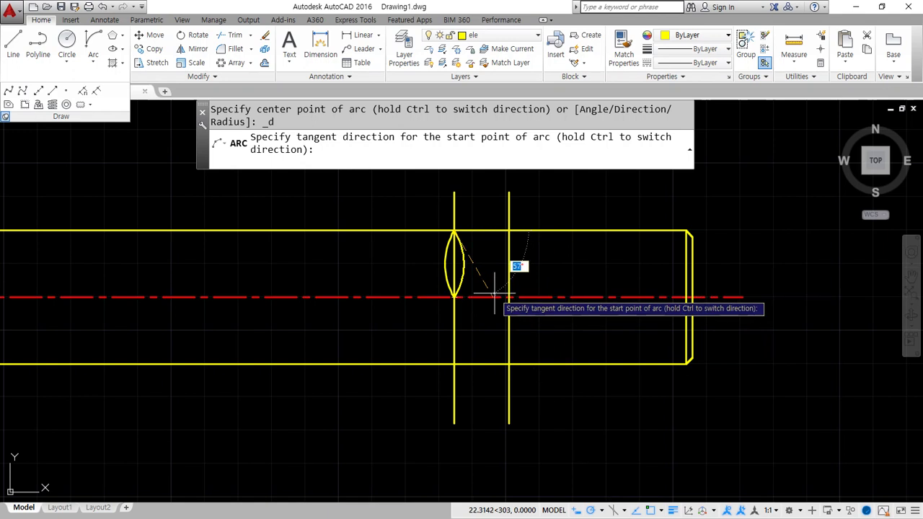
click(493, 264)
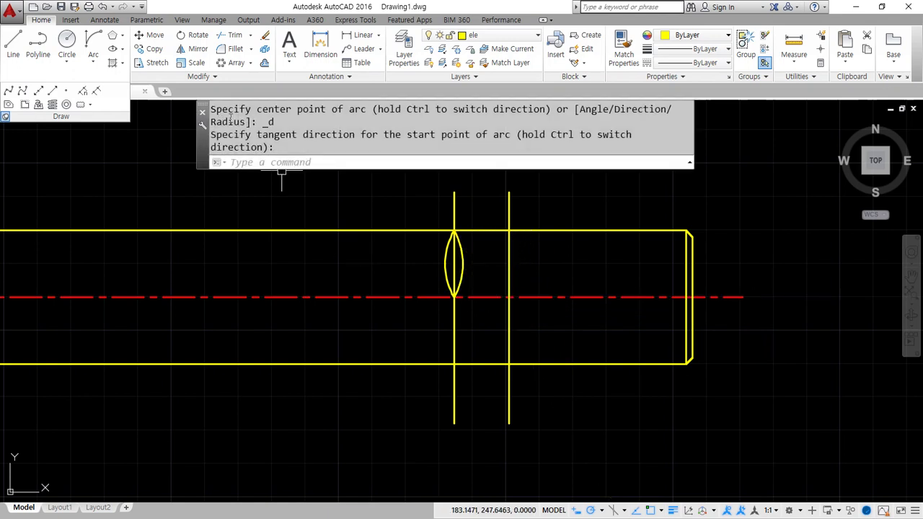
- Draw an arc on the left guide line from the centerline to the lower edge, bulging right with a 300° tangent
click(93, 42)
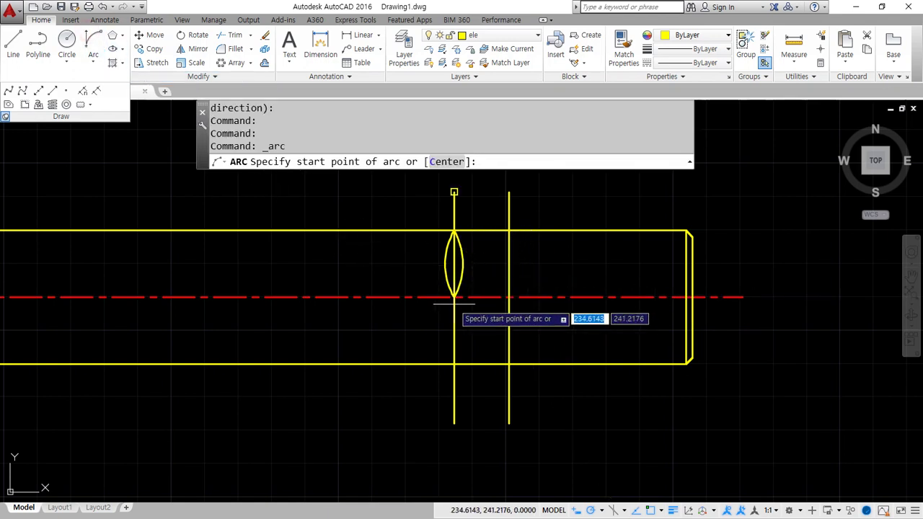
click(453, 299)
click(453, 364)
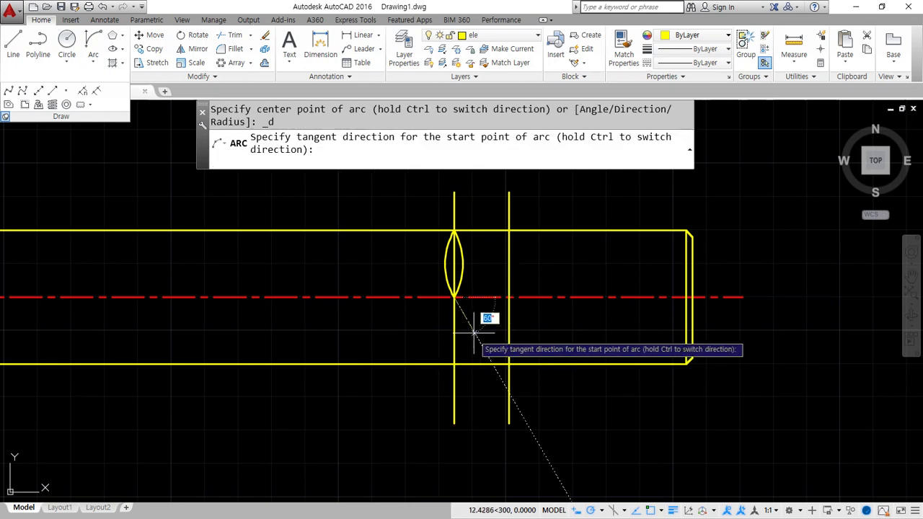
click(471, 311)
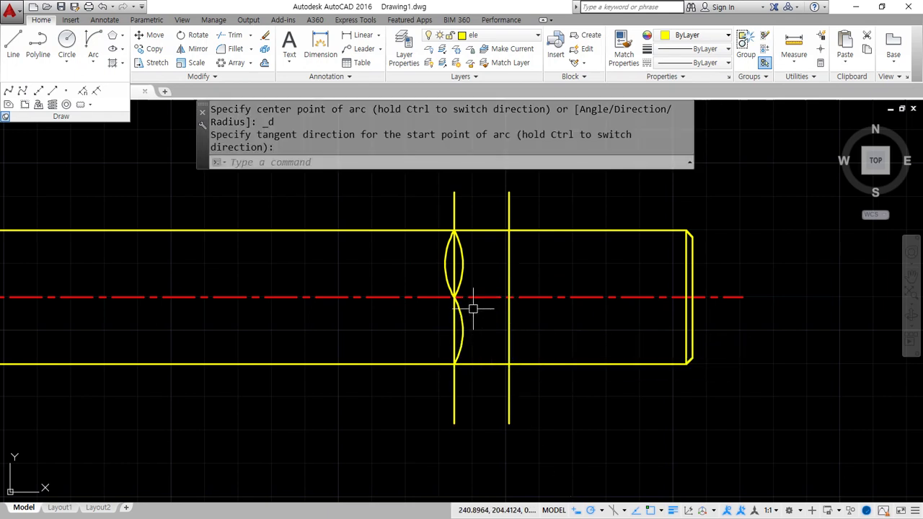
- Draw an arc on the right guide line from the upper edge to the centerline, bulging right with a 300° tangent
click(91, 42)
click(509, 231)
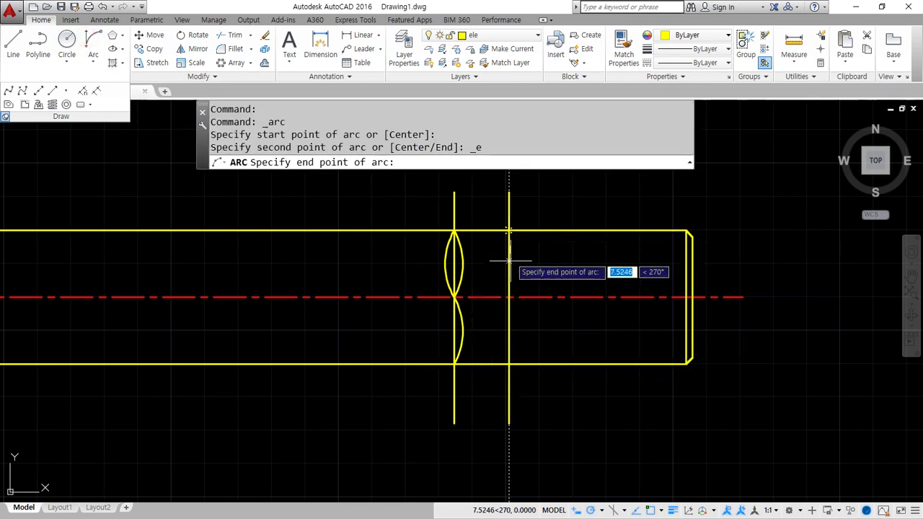
click(509, 297)
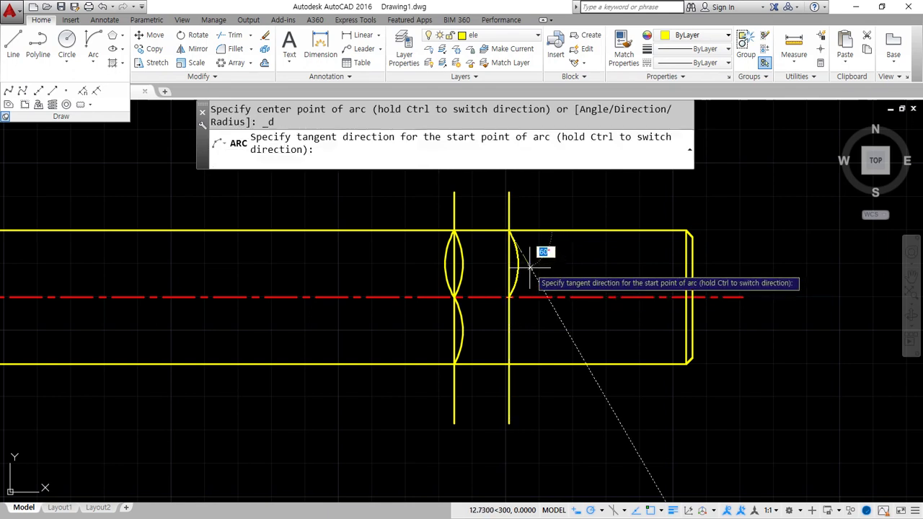
click(530, 267)
- Draw an arc on the right guide line from the upper edge to the centerline, bulging left
click(98, 41)
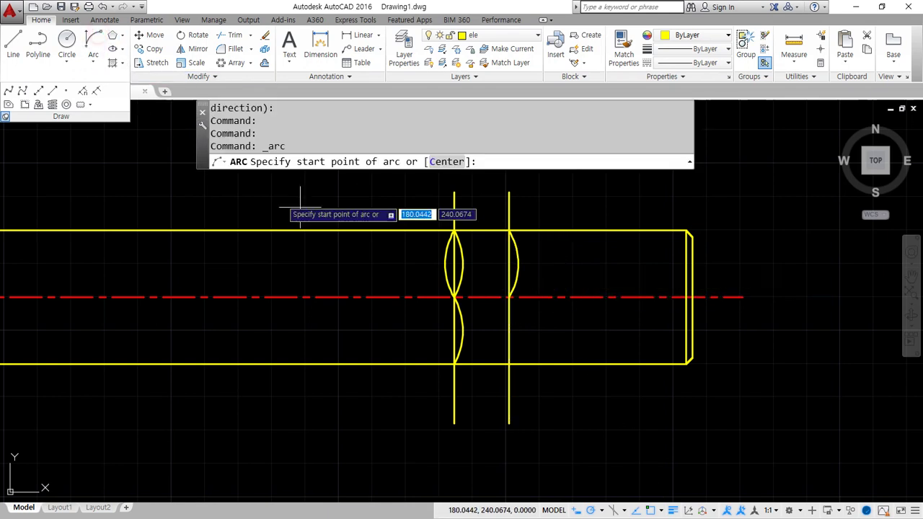
click(509, 230)
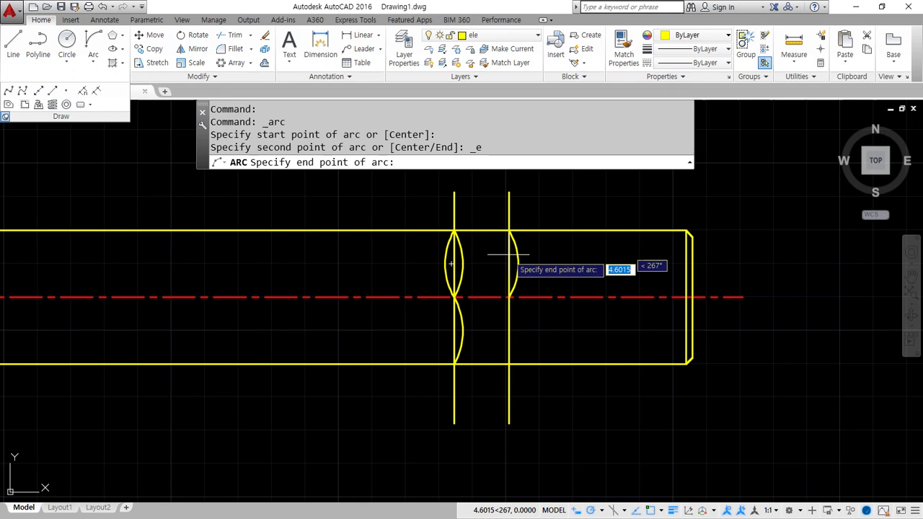
click(509, 295)
click(489, 262)
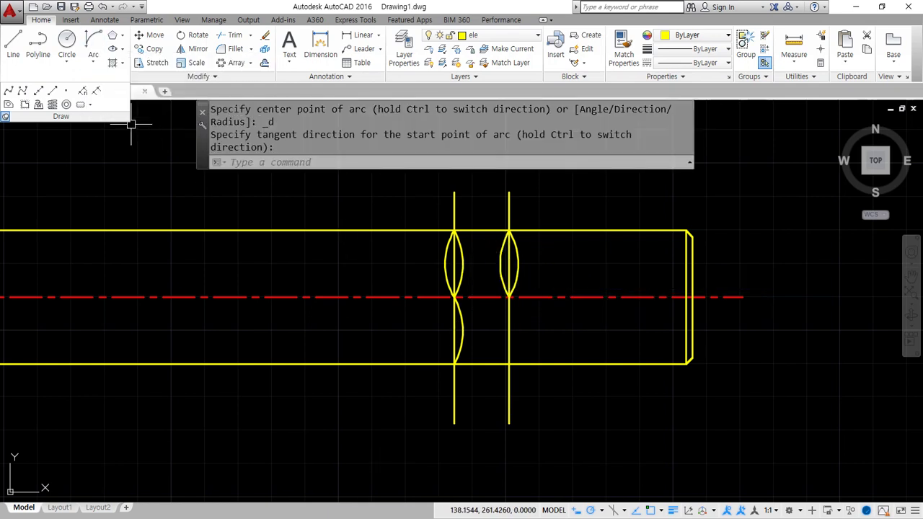
- Erase the right-bulging arc on the upper half of the right guide line
click(506, 283)
text(E)
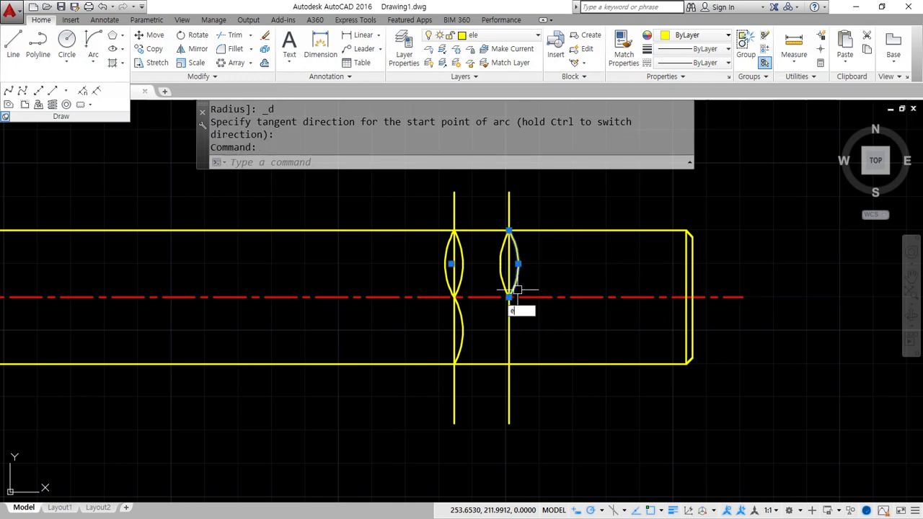
key(Return)
- Draw an arc on the right guide line from the centerline to the lower edge, bulging left
click(101, 43)
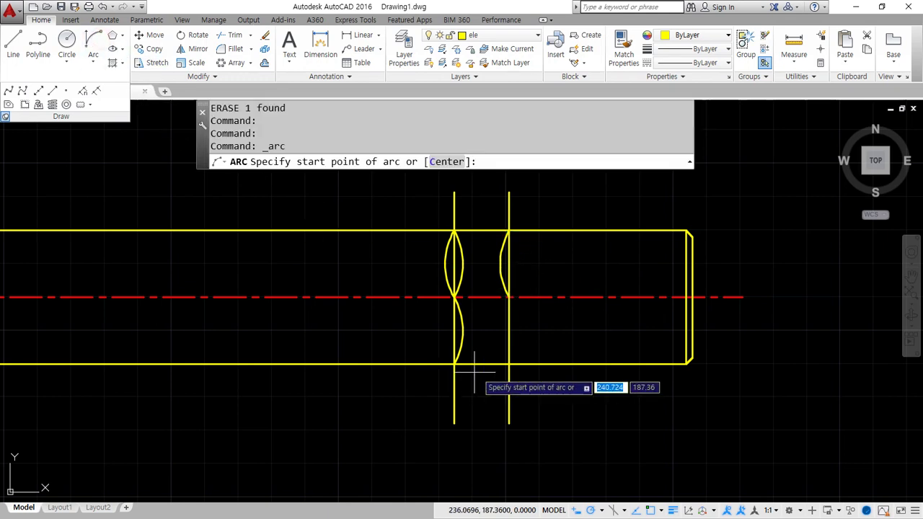
click(509, 297)
click(508, 363)
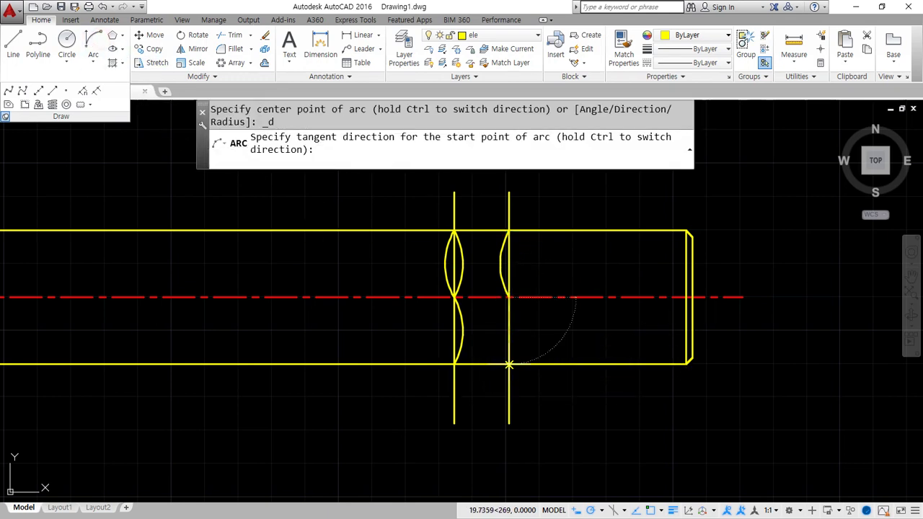
key(Escape)
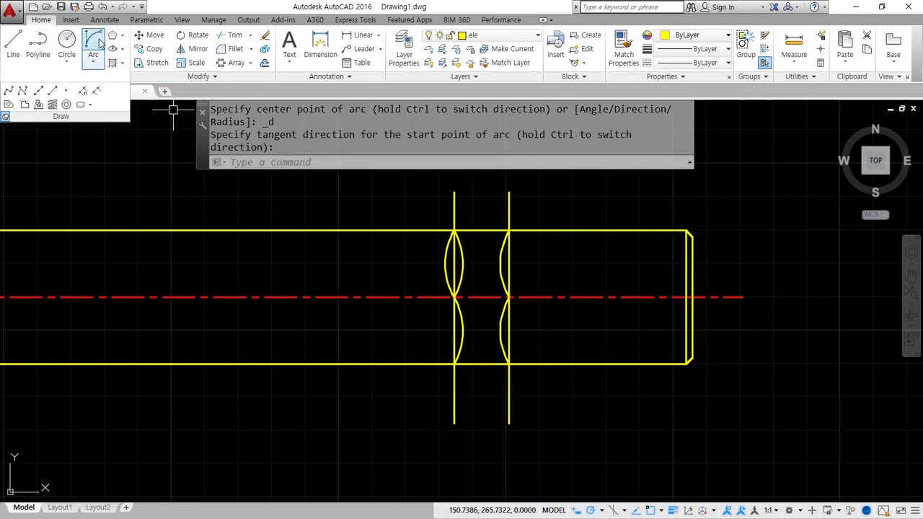
- Draw an arc on the right guide line from the centerline to the lower edge, bulging right with a 300° tangent
click(93, 41)
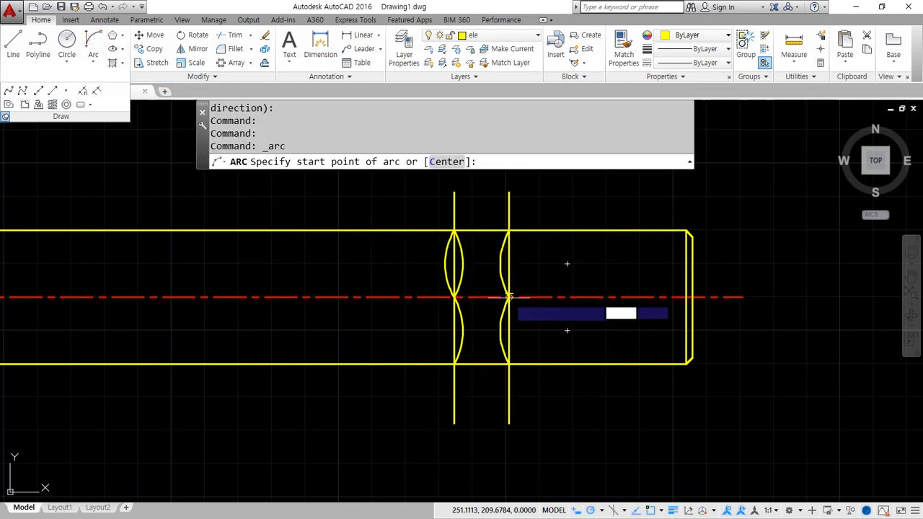
click(508, 297)
click(508, 363)
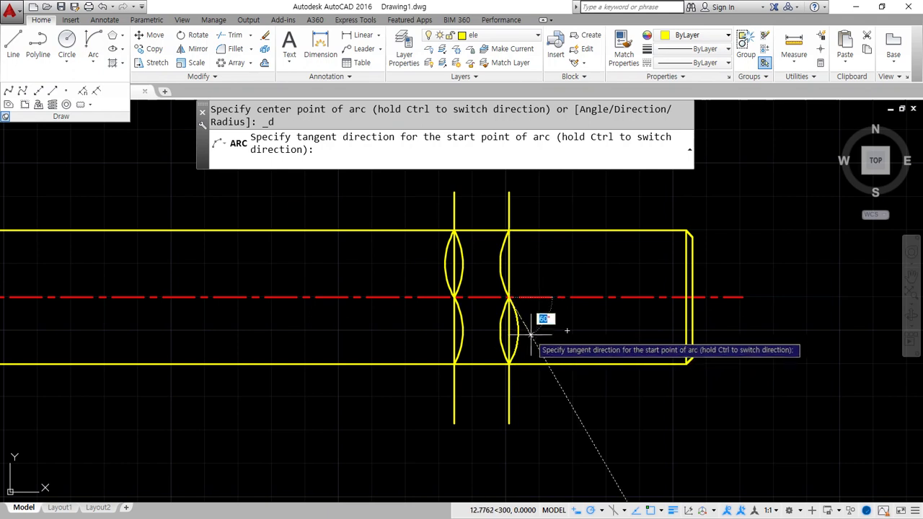
key(Escape)
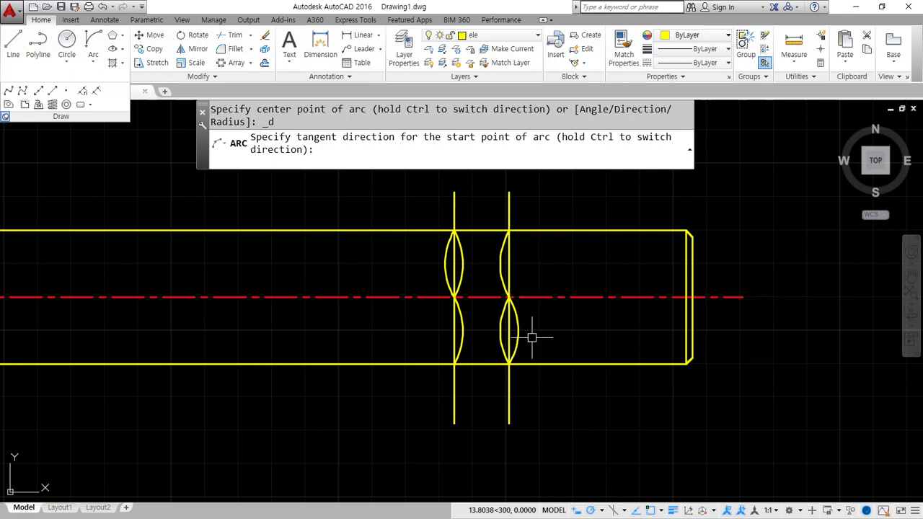
- Erase the two long vertical guide lines running through the break arcs
click(555, 445)
click(423, 406)
text(e)
key(Return)
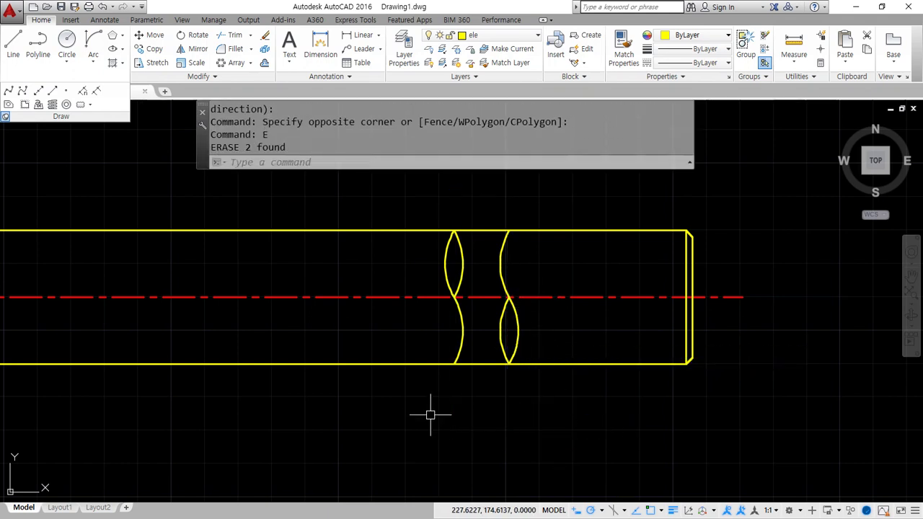
- Trim the shaft's lower and upper edges between the two sets of break arcs
text(tr)
key(Return)
key(Return)
click(484, 365)
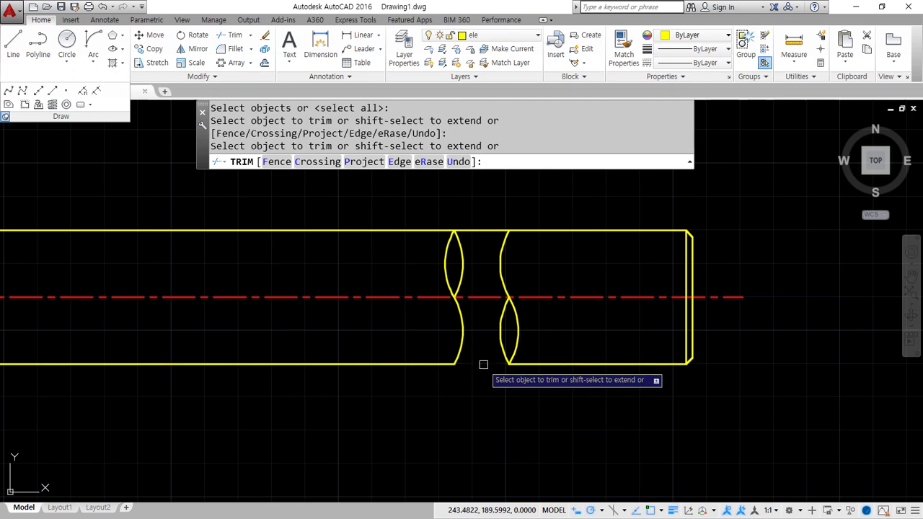
click(489, 225)
click(488, 236)
key(Return)
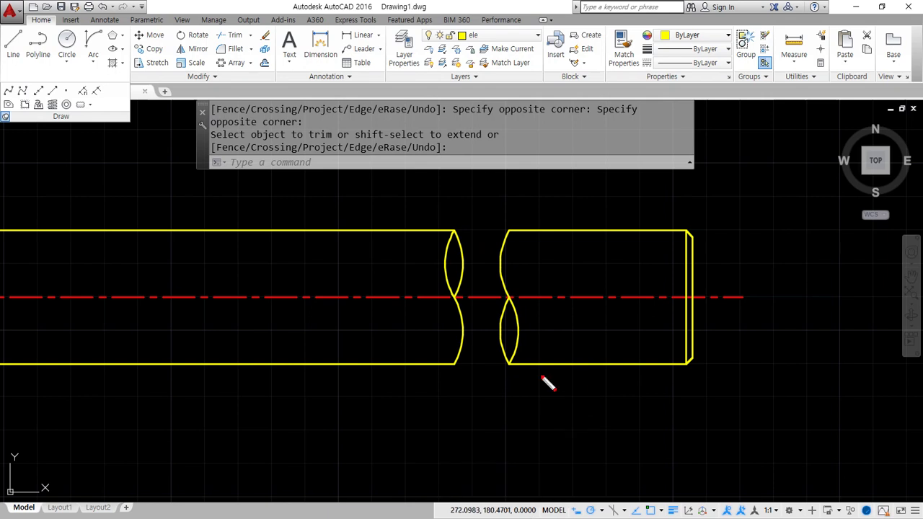
drag(512, 357, 453, 363)
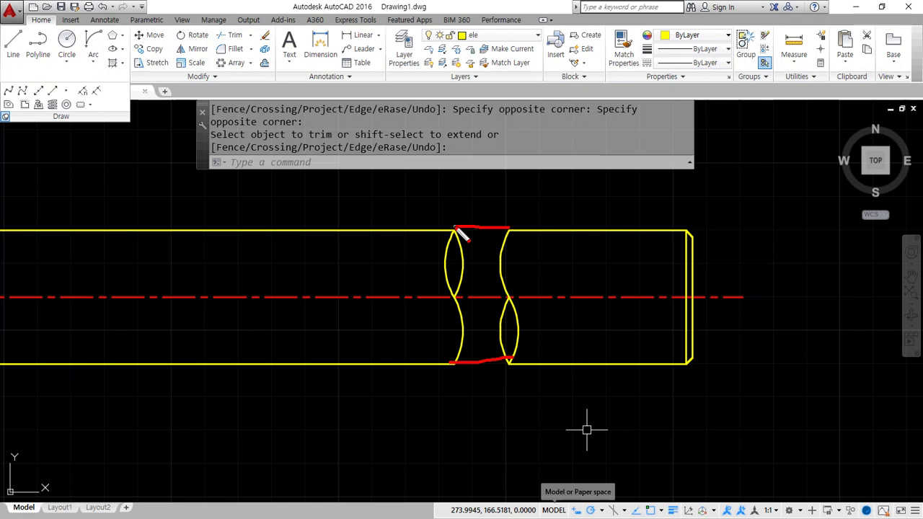
key(Escape)
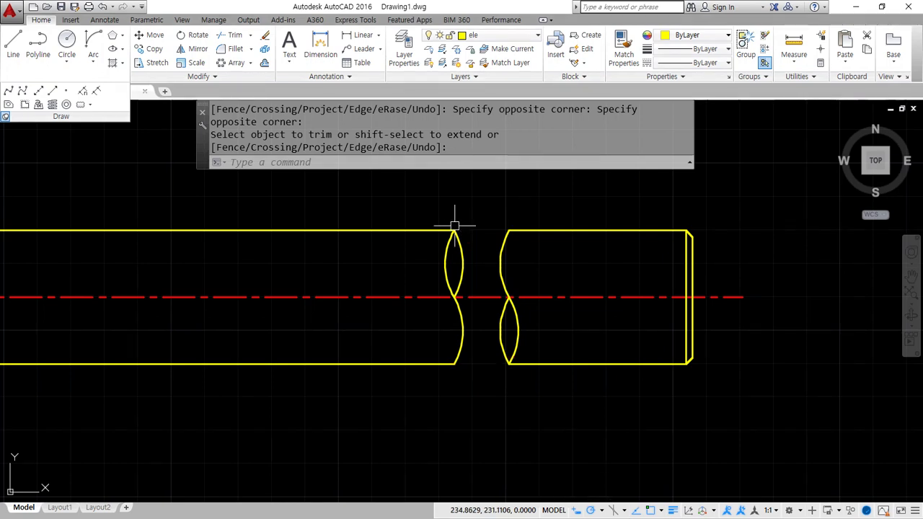